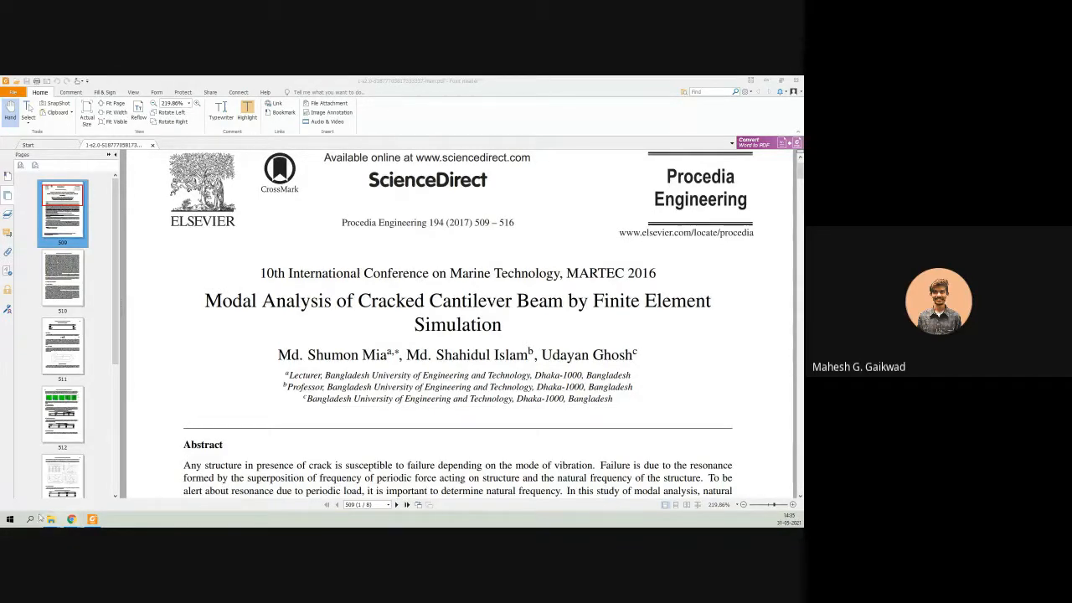
Launch Workbench 2021 R1 and add a Modal analysis system to the empty project schematic.
left_click(9, 519)
type("w")
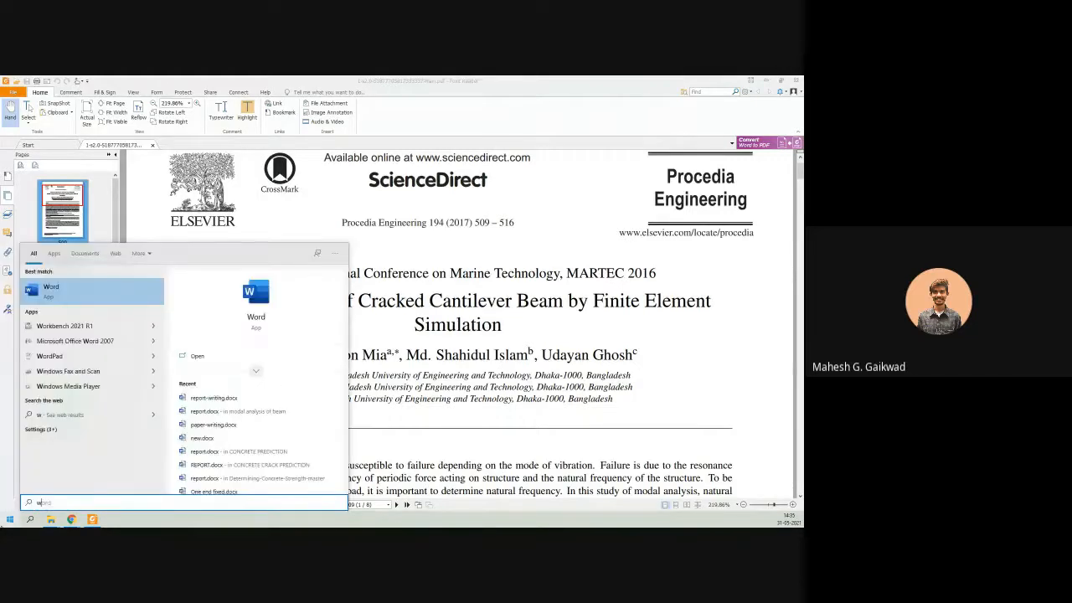
type("ordork")
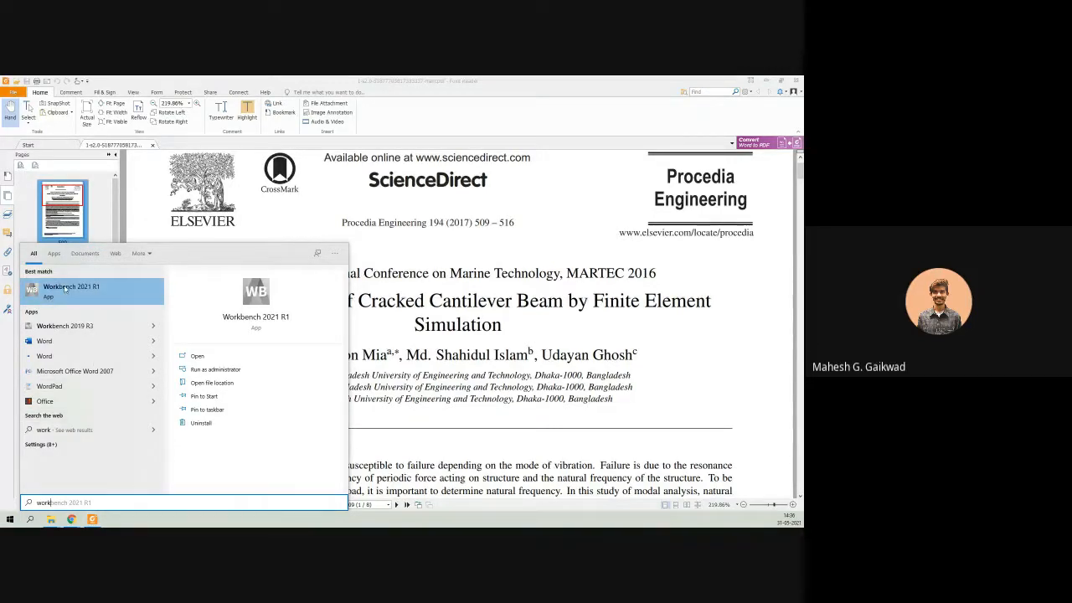
left_click(64, 289)
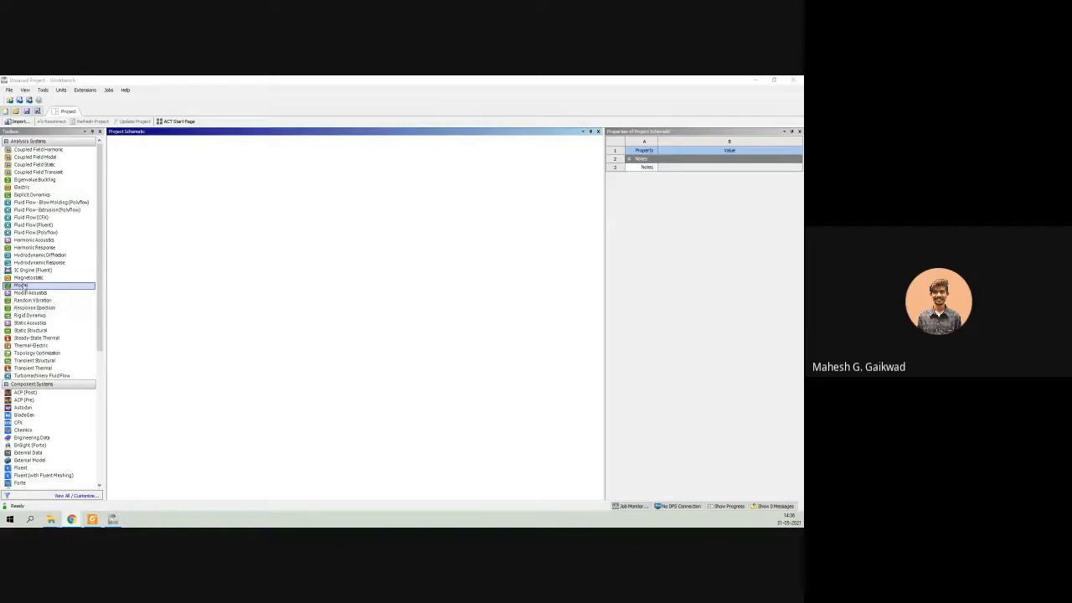
left_click_drag(20, 286, 205, 199)
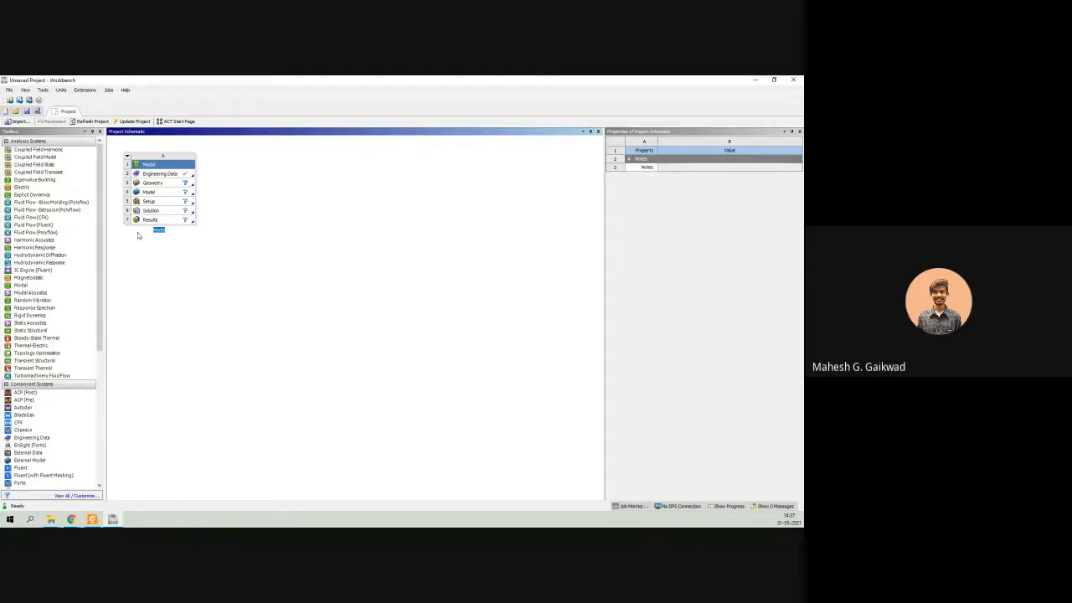
left_click(171, 174)
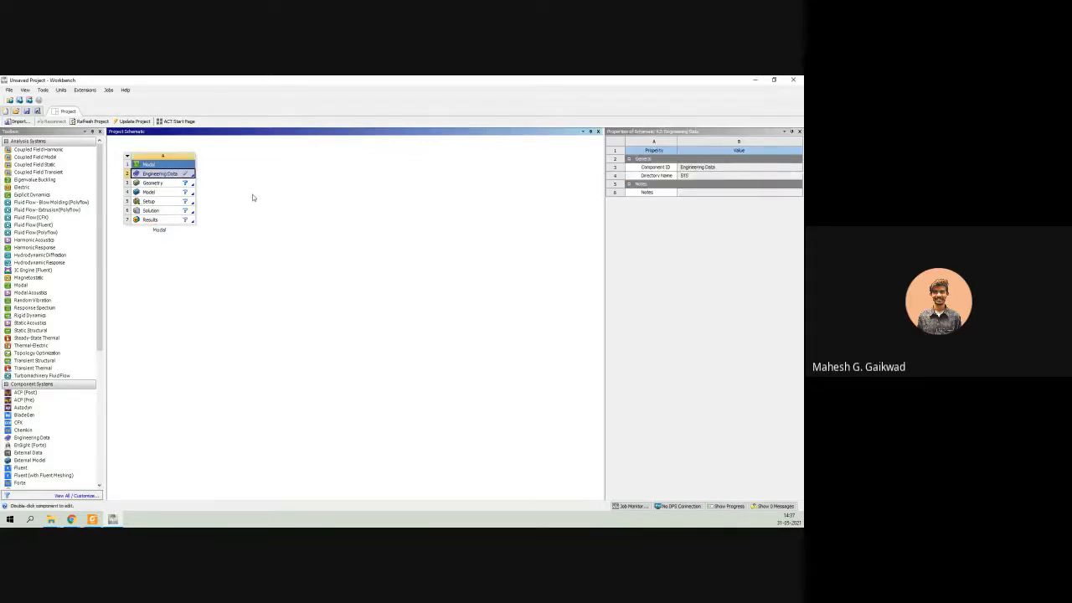
Switch to the research paper PDF and consult Table 1 for the beam's geometry and material properties, returning to Workbench.
left_click(755, 81)
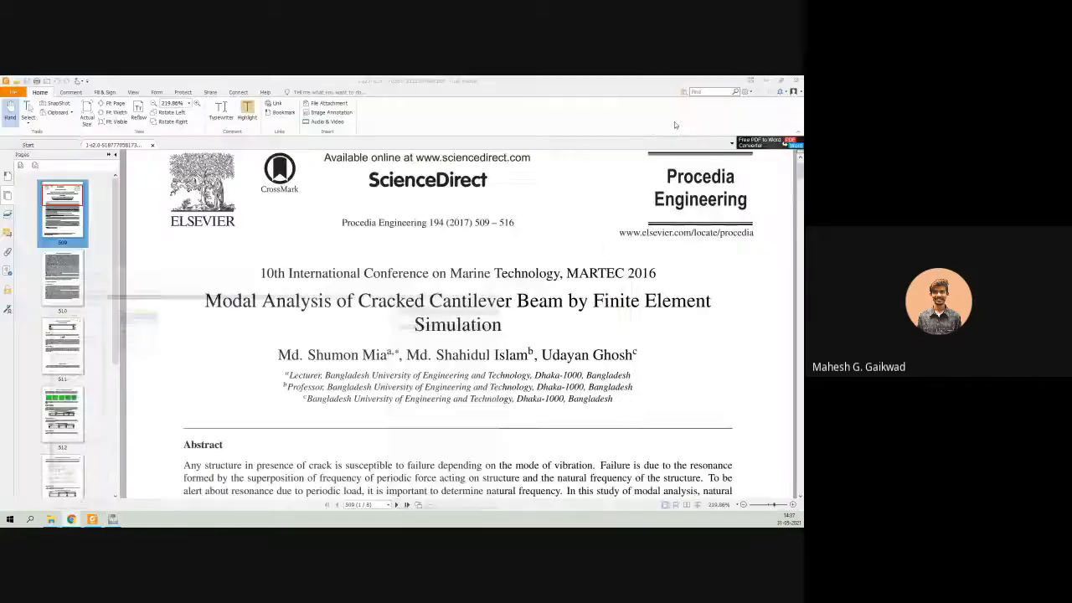
scroll(391, 373, "down", 6)
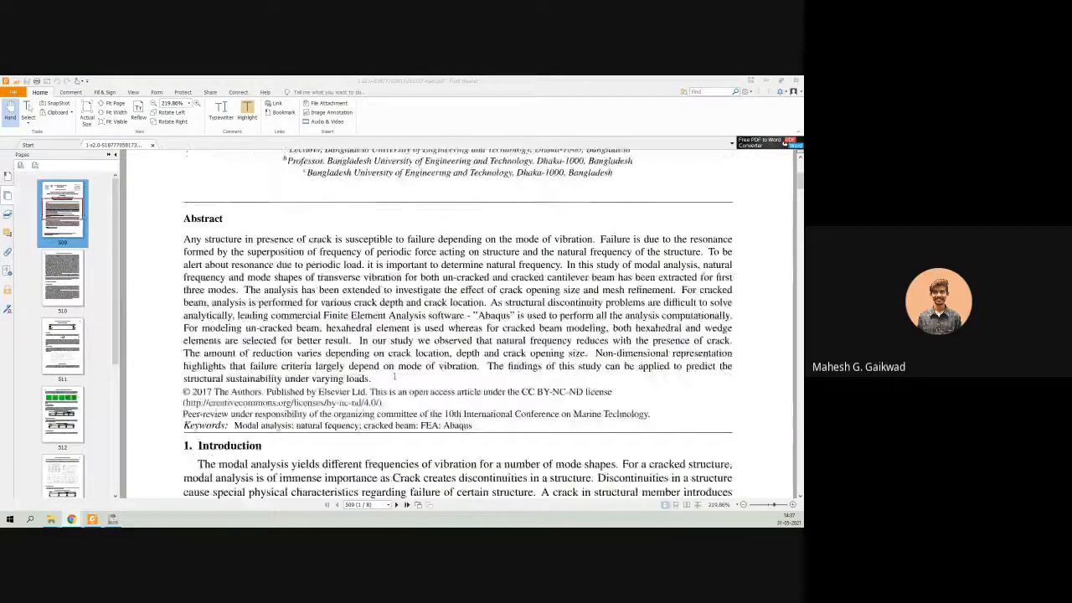
scroll(391, 374, "down", 15)
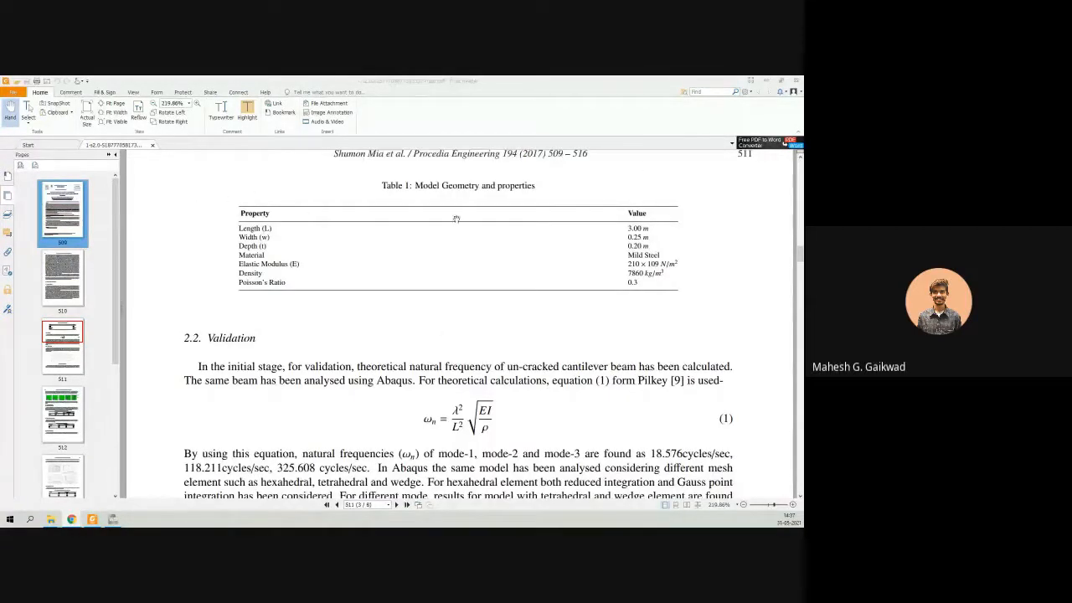
left_click(112, 519)
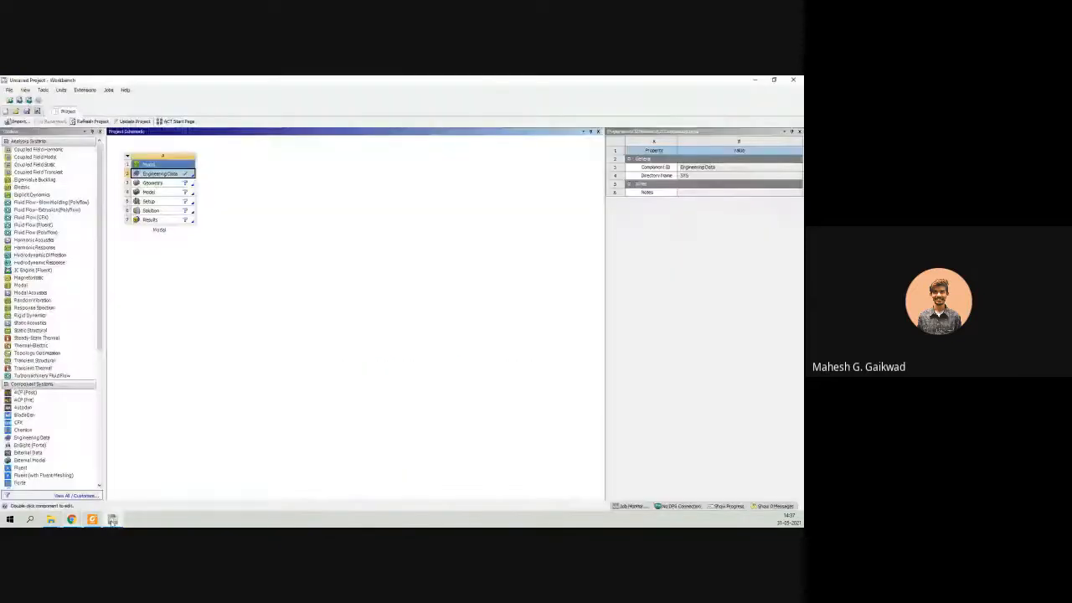
Open the Modal system's Engineering Data and add a new material named Mild Steel.
double_click(170, 173)
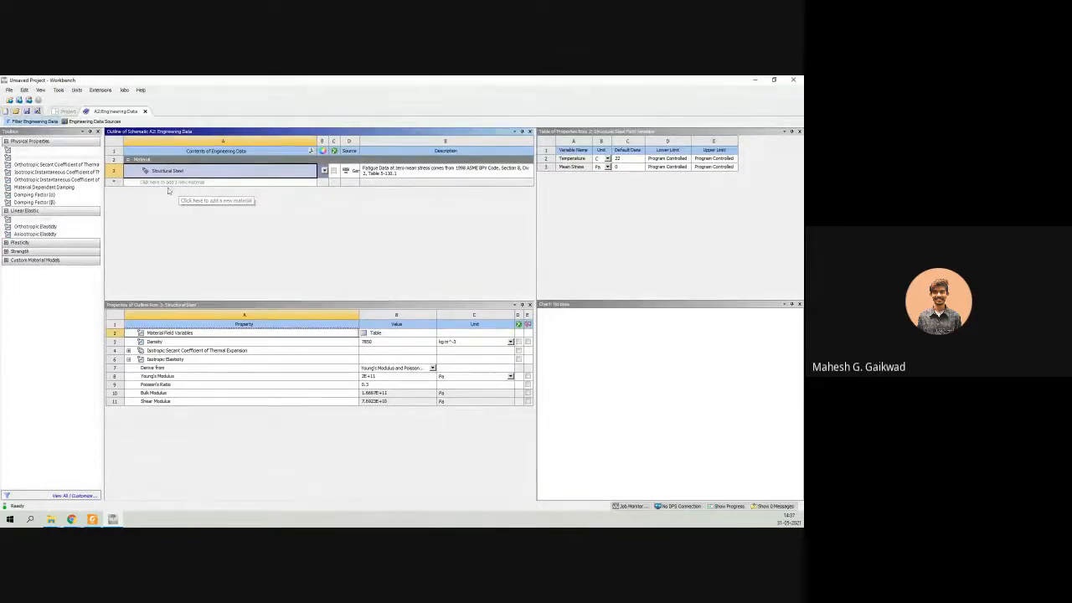
left_click(185, 183)
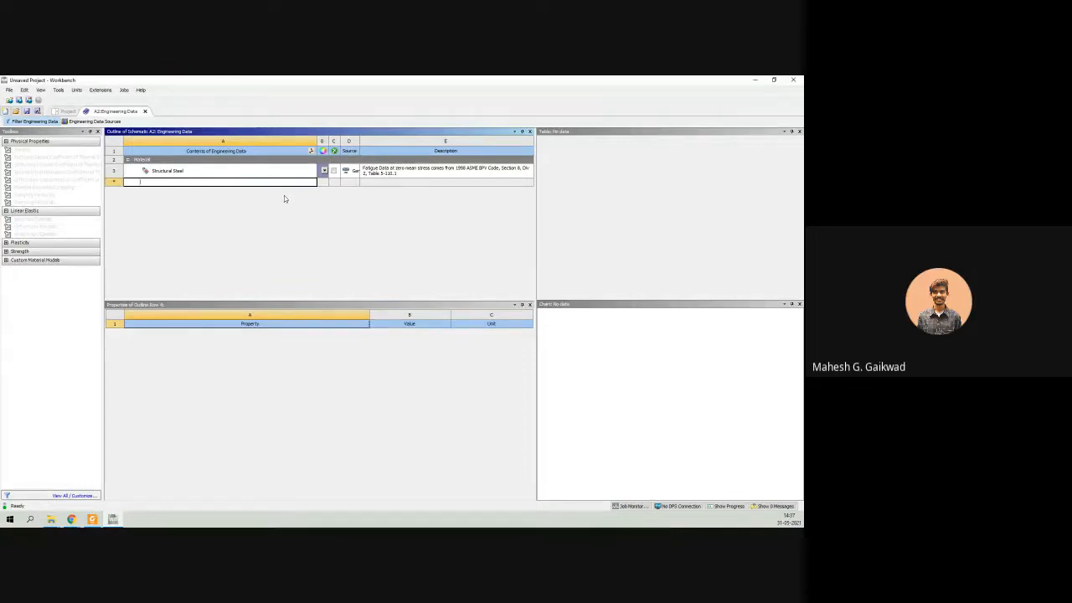
type("mild st")
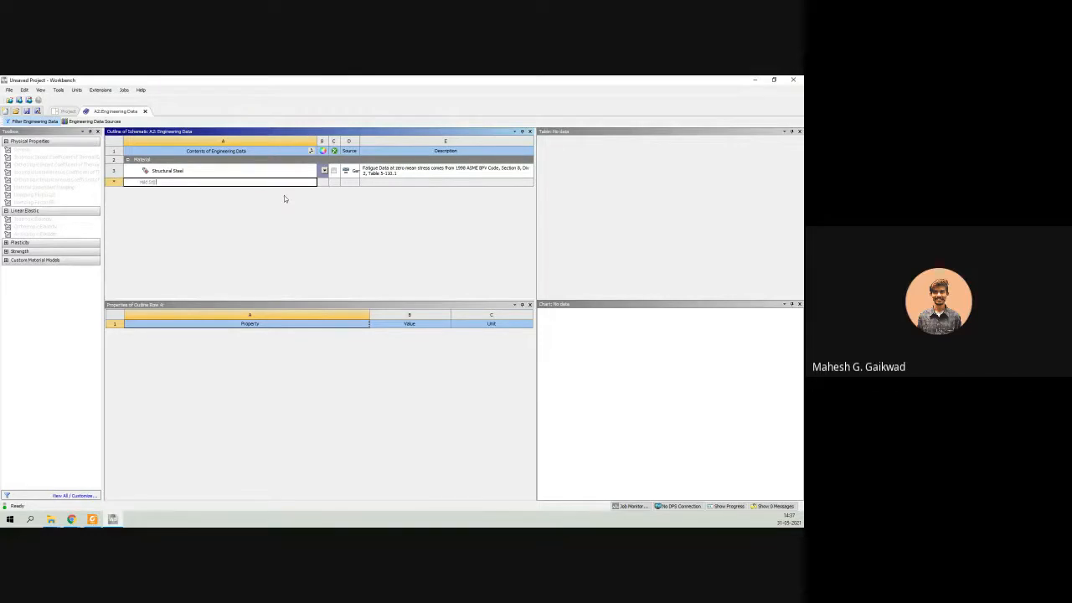
type("eel")
key("Return")
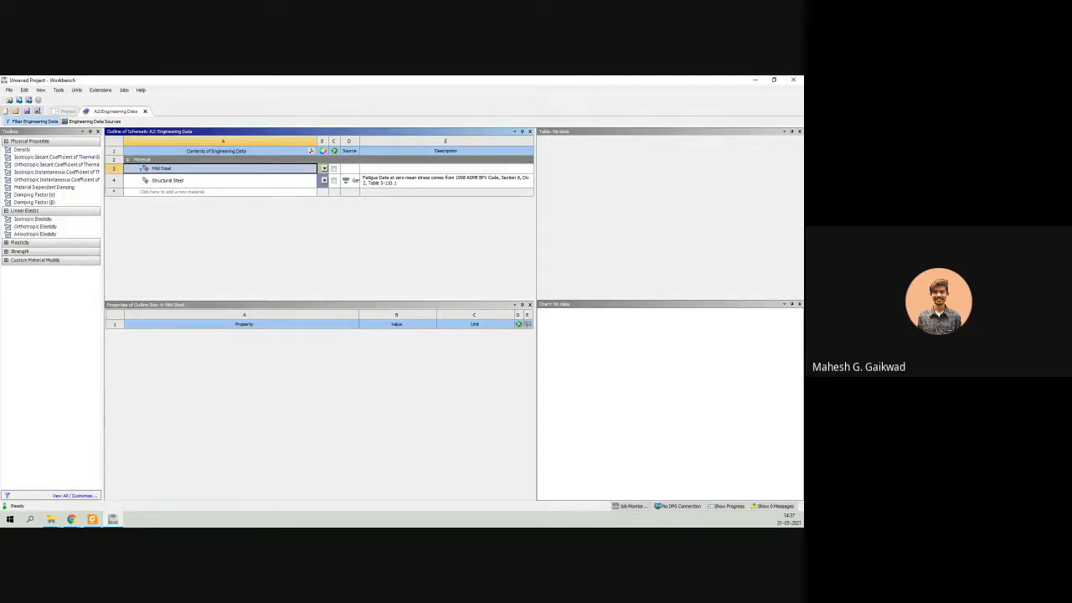
Add Isotropic Elasticity to Mild Steel and set its Young's Modulus to 2.1E+05 MPa.
double_click(32, 222)
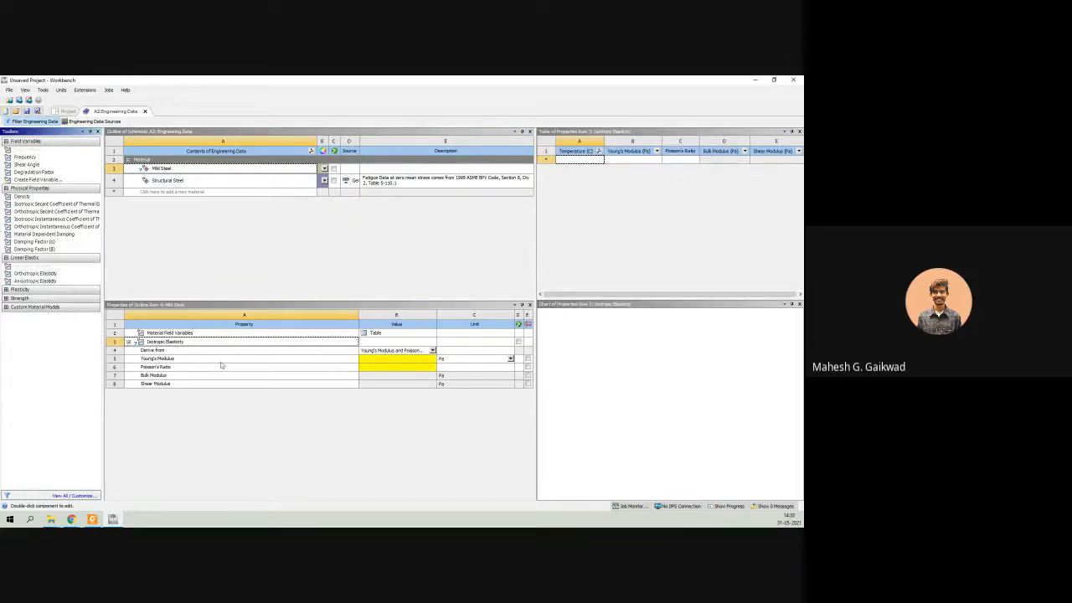
left_click(509, 358)
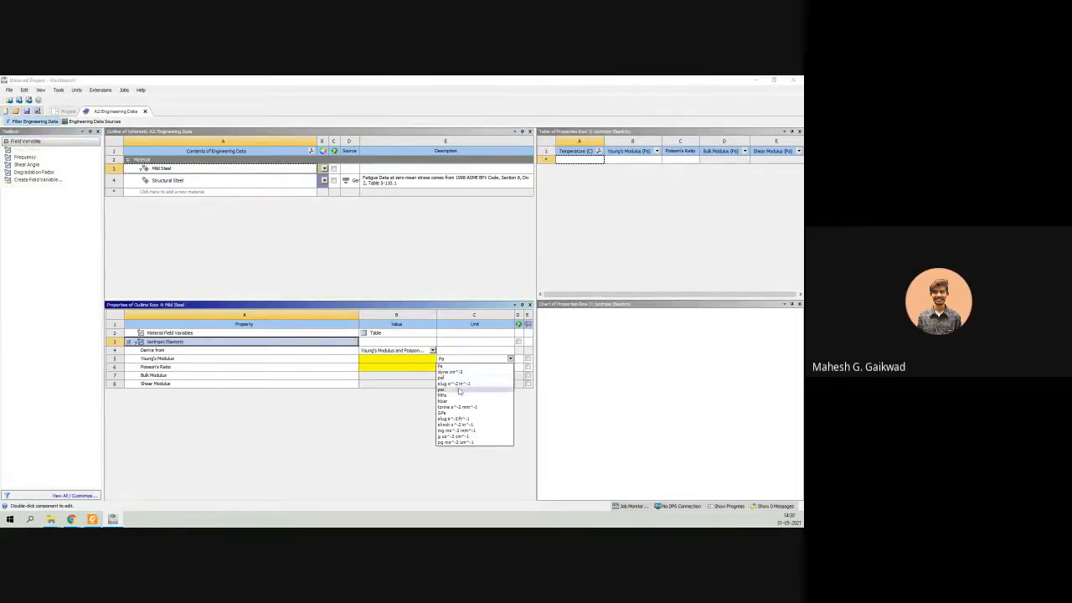
left_click(456, 396)
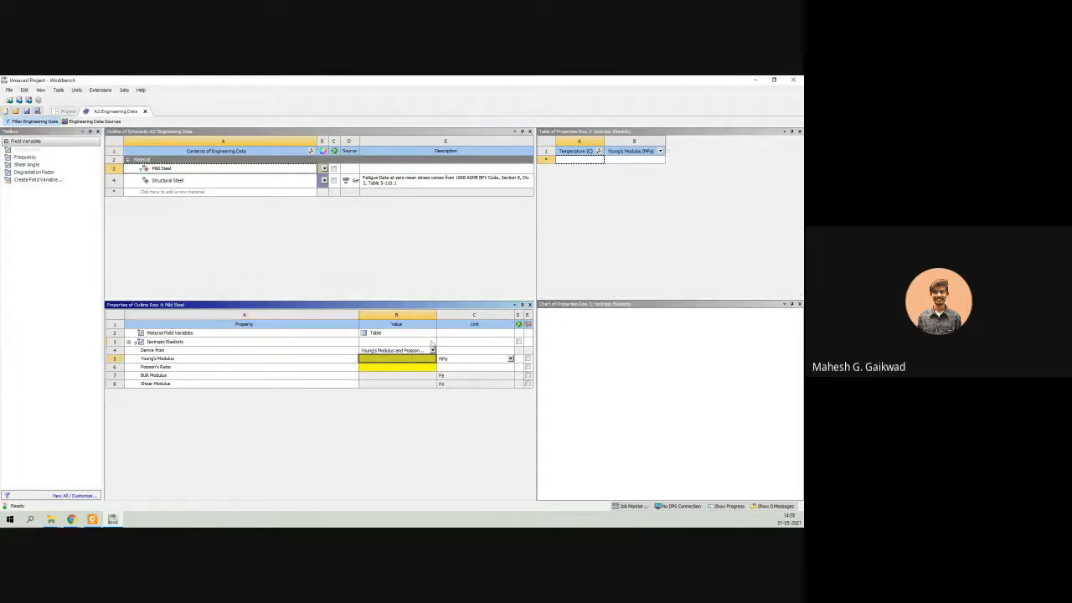
left_click_drag(559, 80, 433, 77)
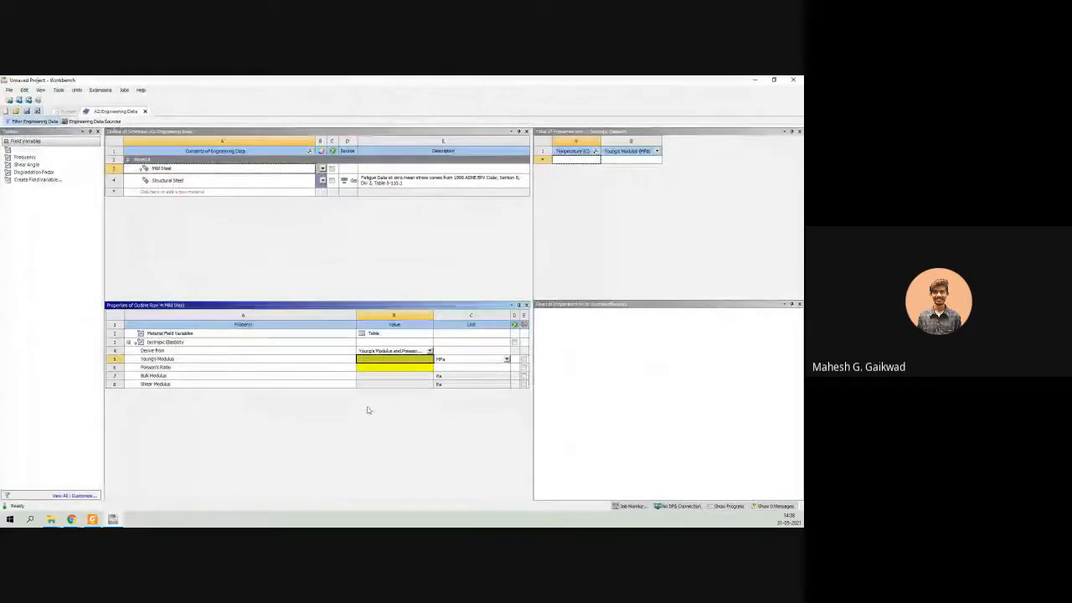
type("2e")
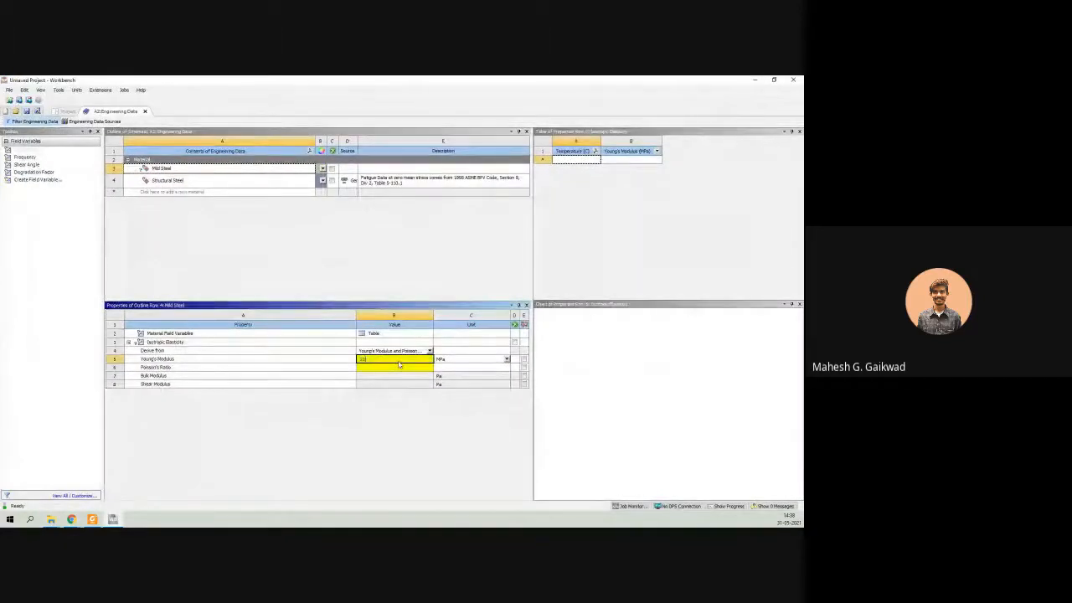
key("Return")
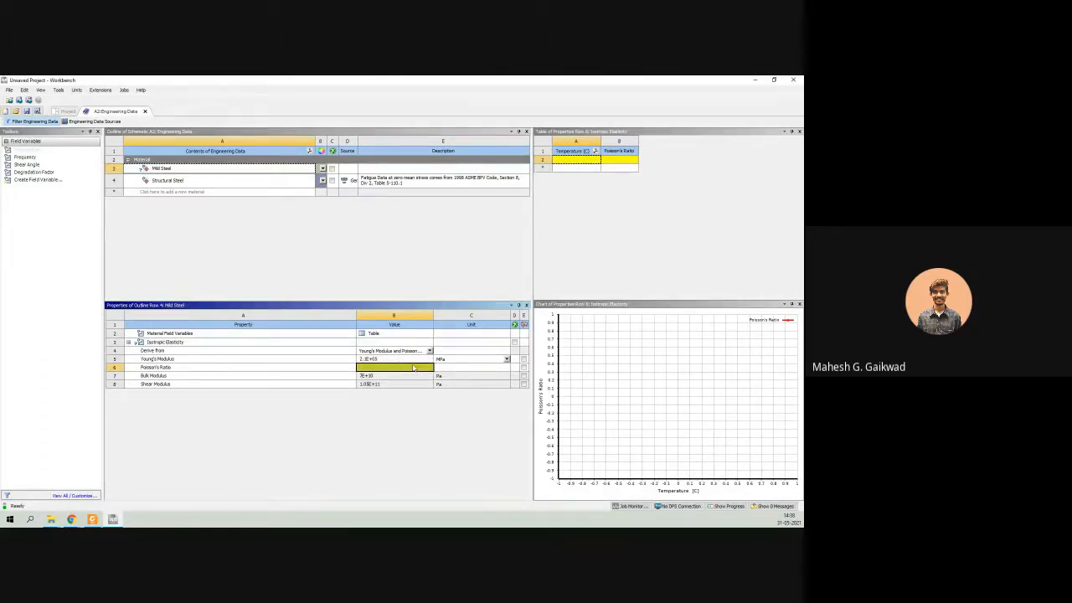
Set the Poisson's Ratio of Mild Steel to 0.3, as given in the paper's property table.
double_click(388, 79)
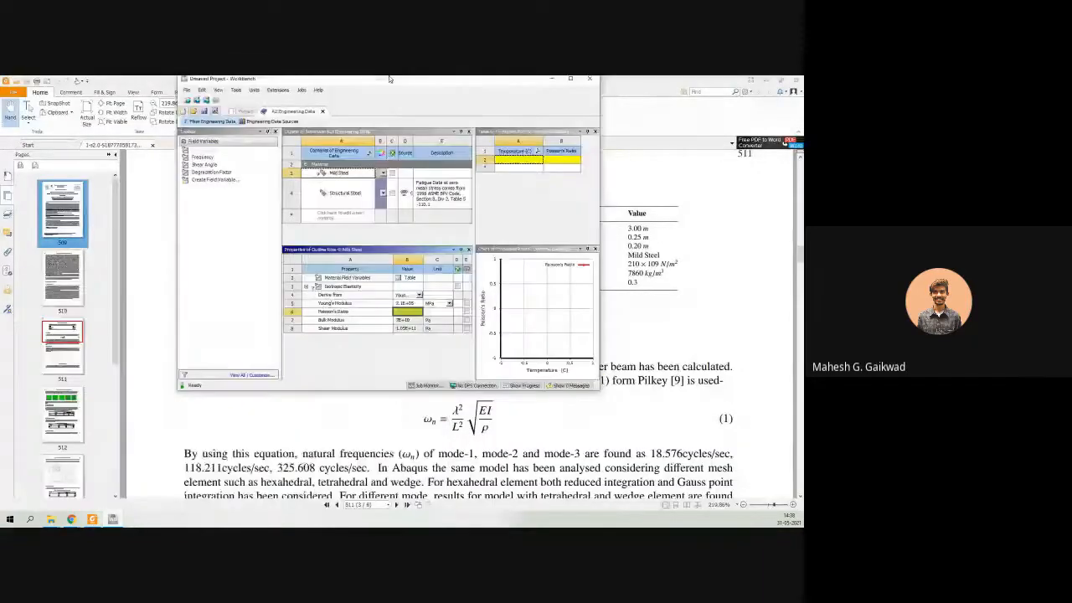
double_click(389, 80)
type("0.3")
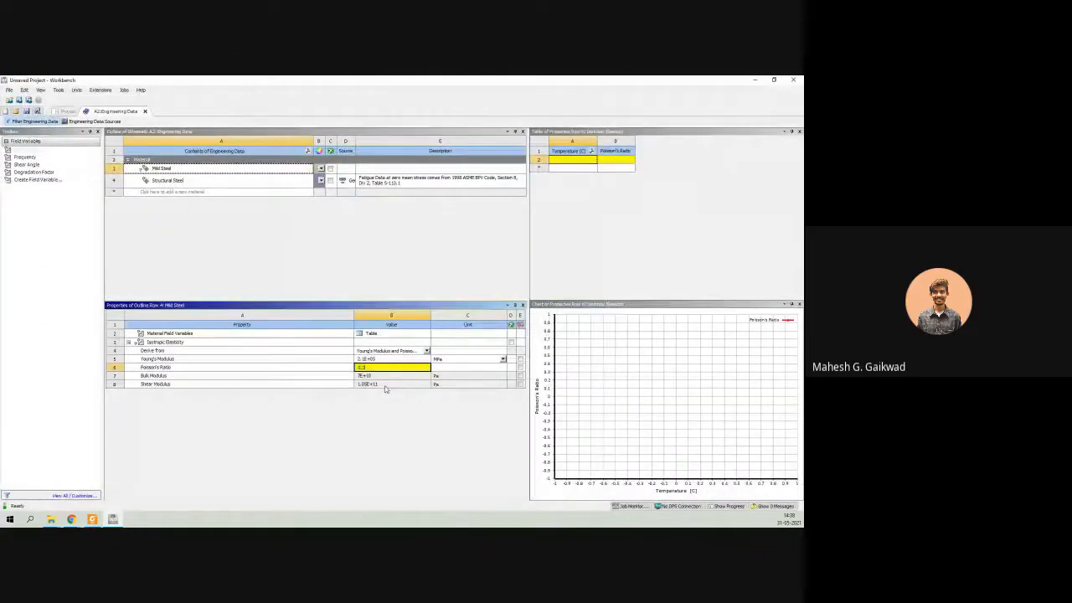
key("Return")
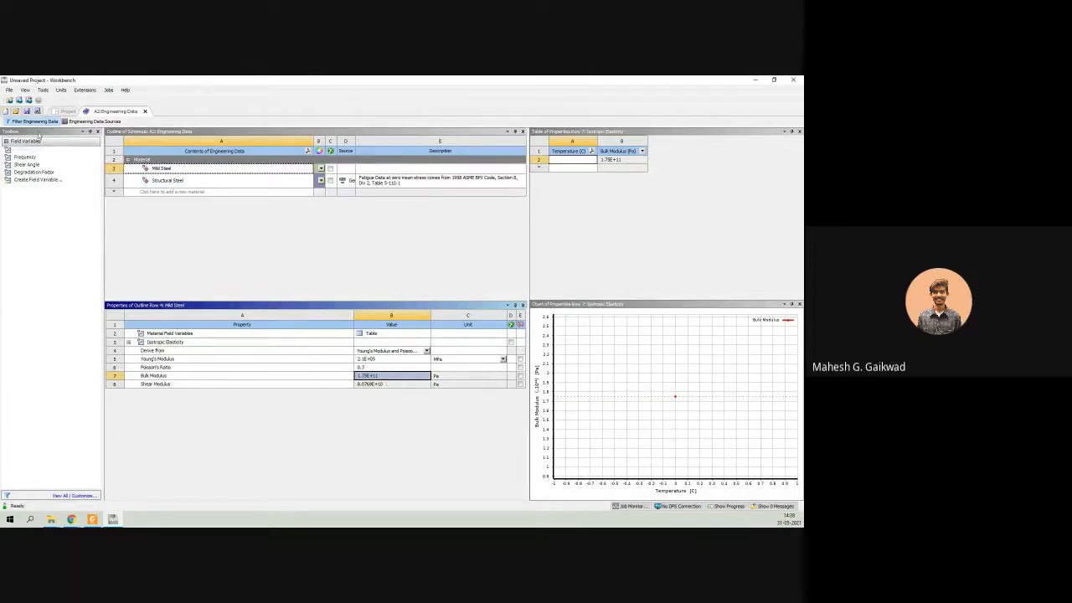
Add the Density property to Mild Steel and set it to 7860 kg m^-3.
left_click(224, 278)
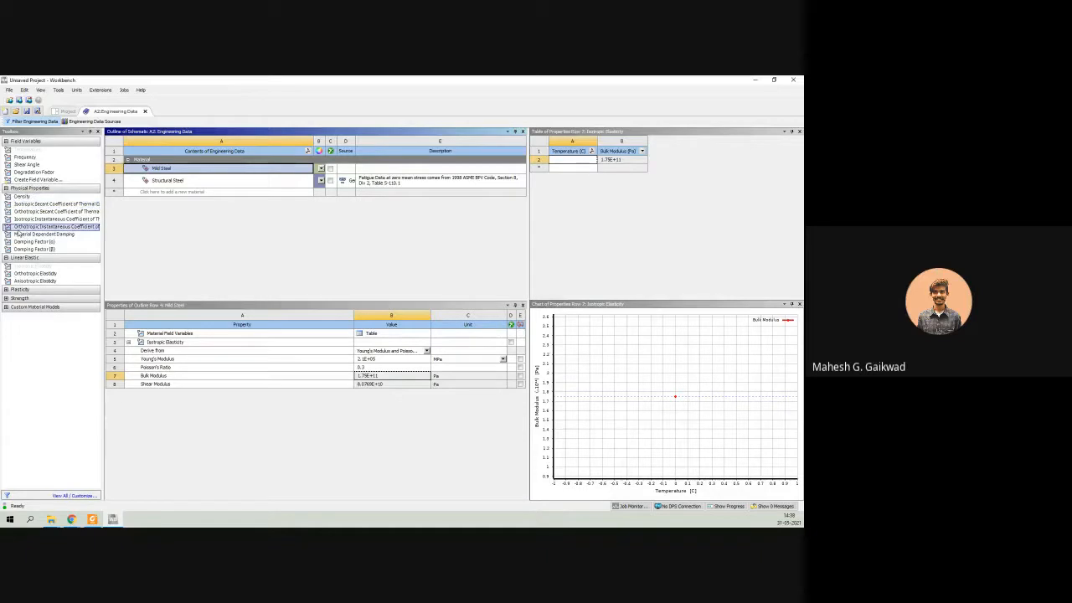
left_click_drag(19, 196, 216, 341)
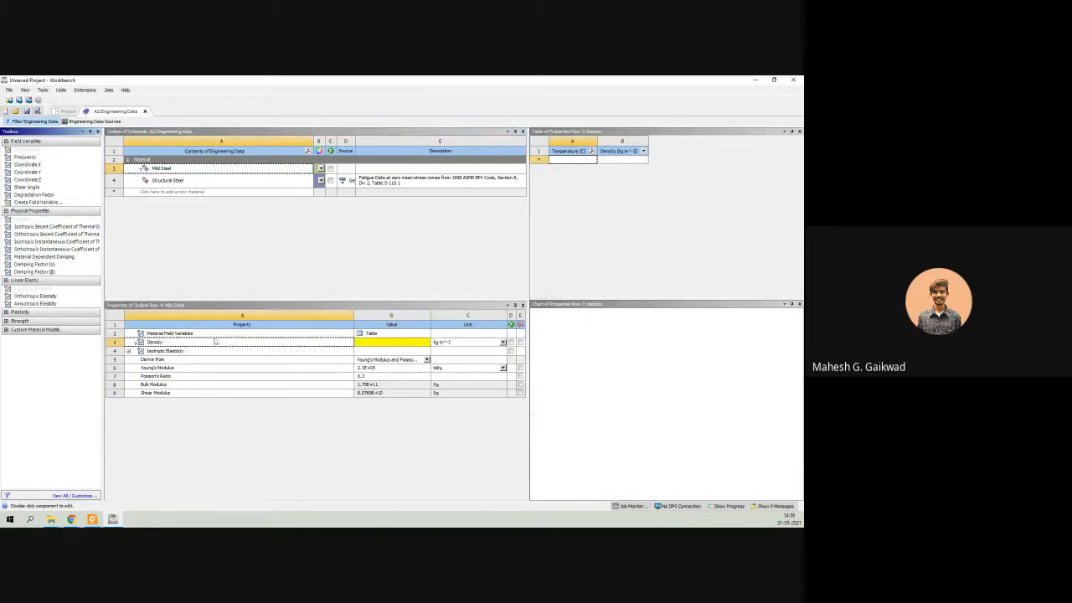
left_click(409, 344)
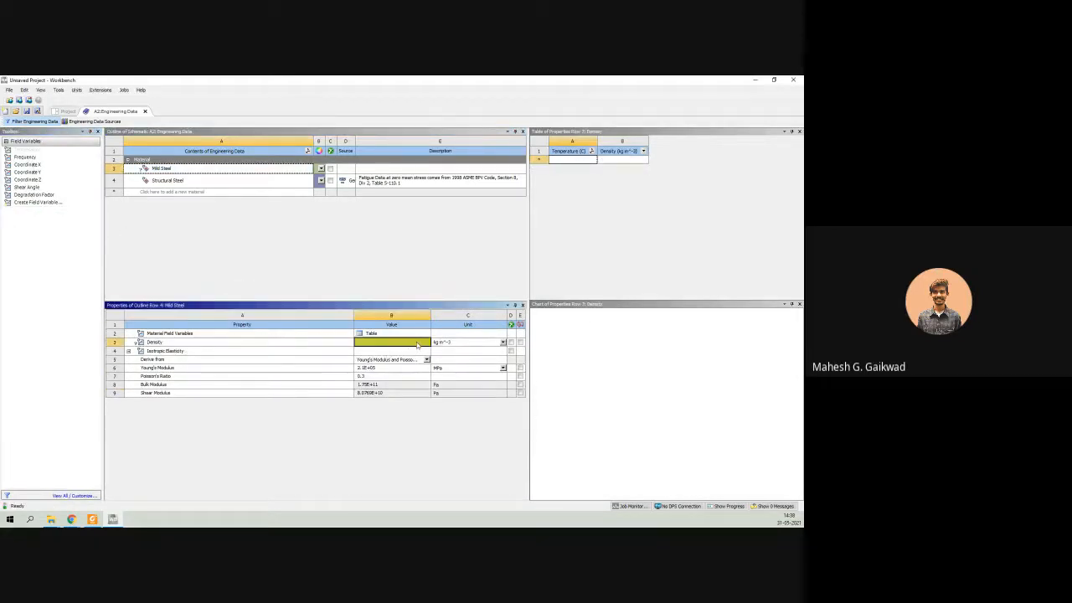
type("78")
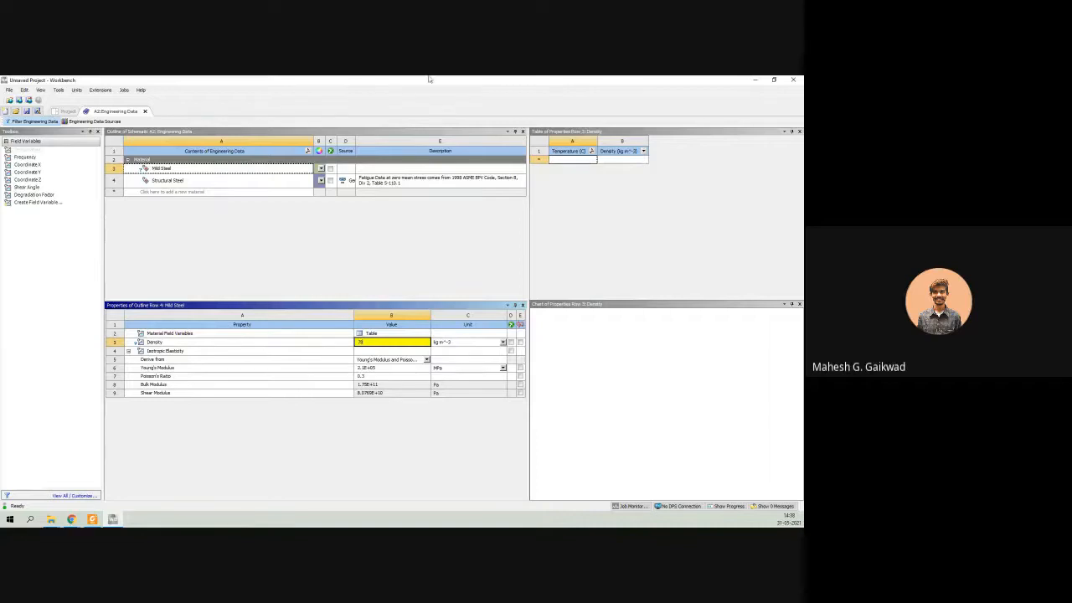
left_click_drag(430, 80, 293, 76)
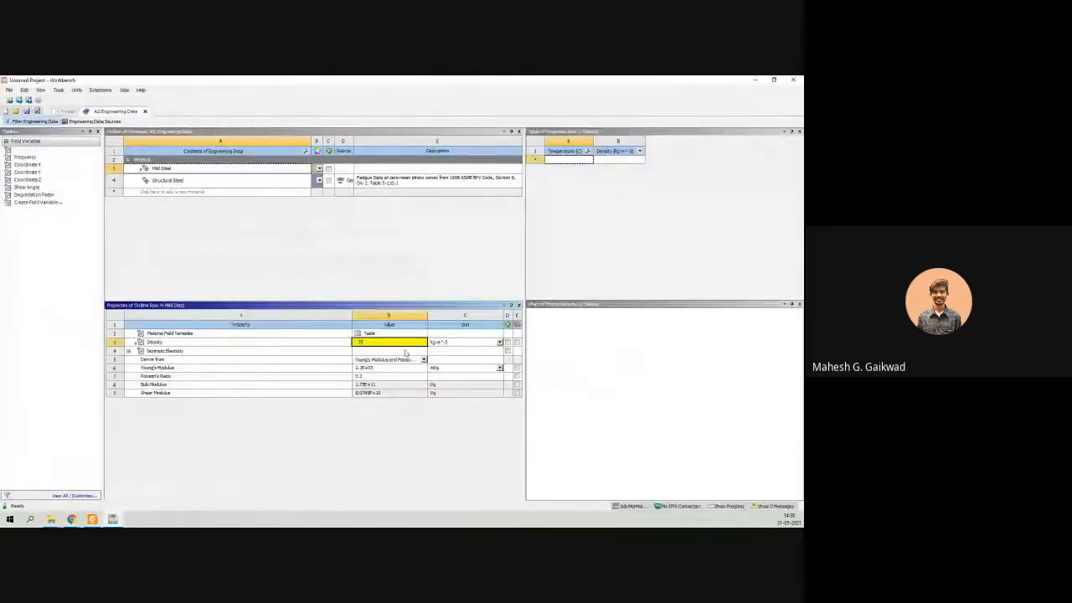
left_click(405, 350)
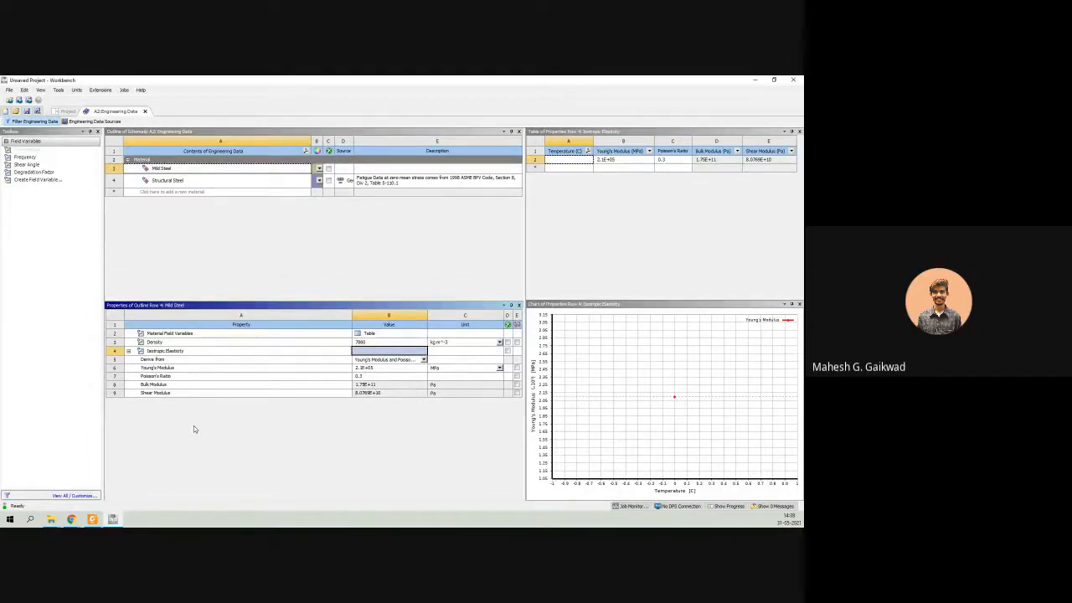
Switch to the paper PDF and review the property table and Validation section, returning to Workbench.
left_click(92, 519)
scroll(459, 405, "down", 2)
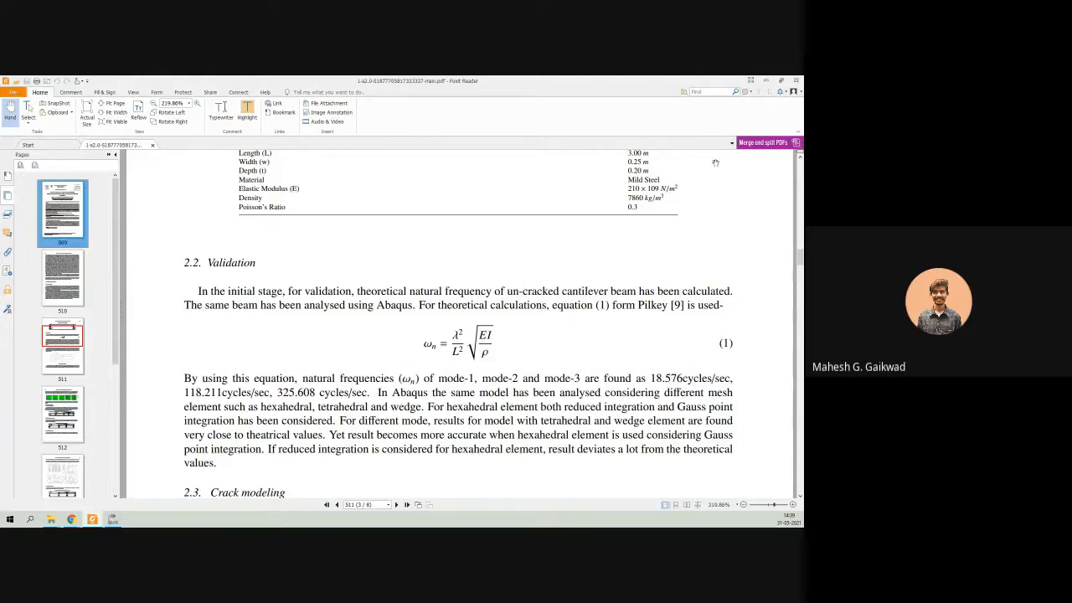
left_click(766, 81)
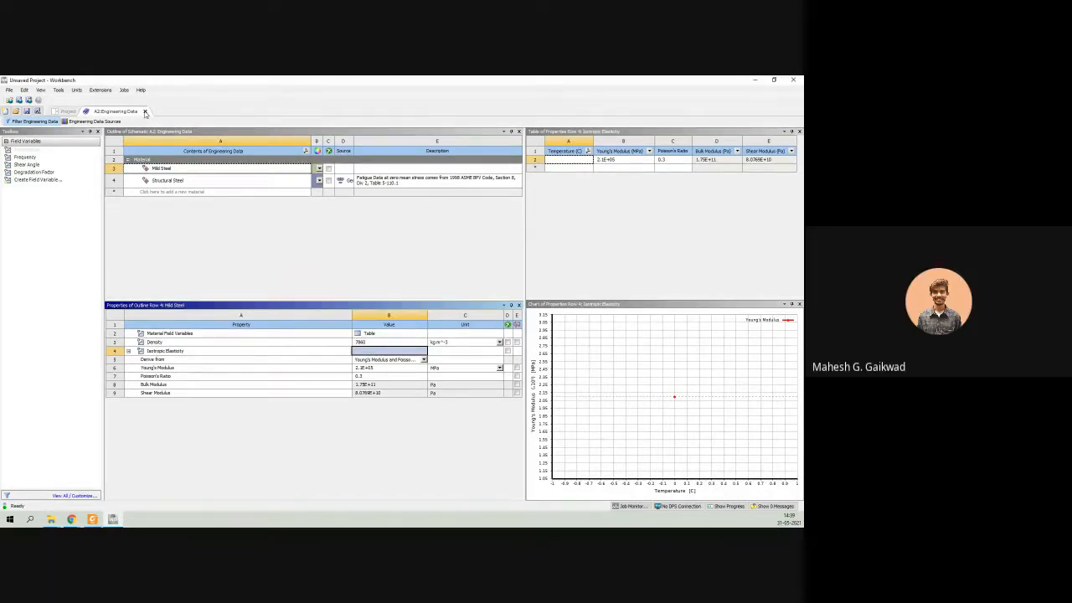
Close Engineering Data and create a new DesignModeler geometry for the Modal system.
left_click(145, 113)
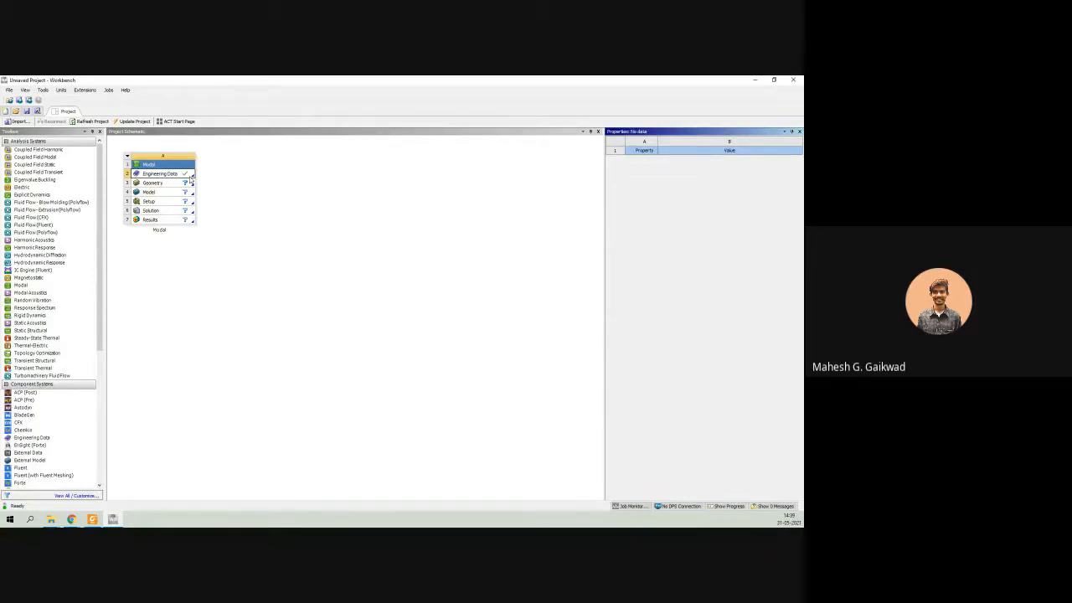
double_click(148, 183)
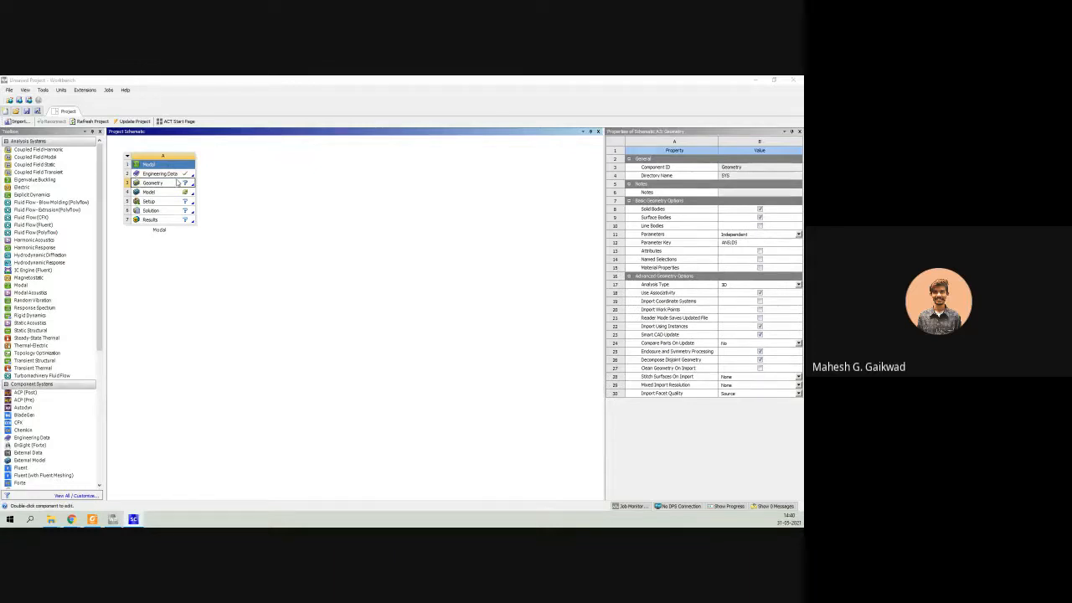
right_click(170, 184)
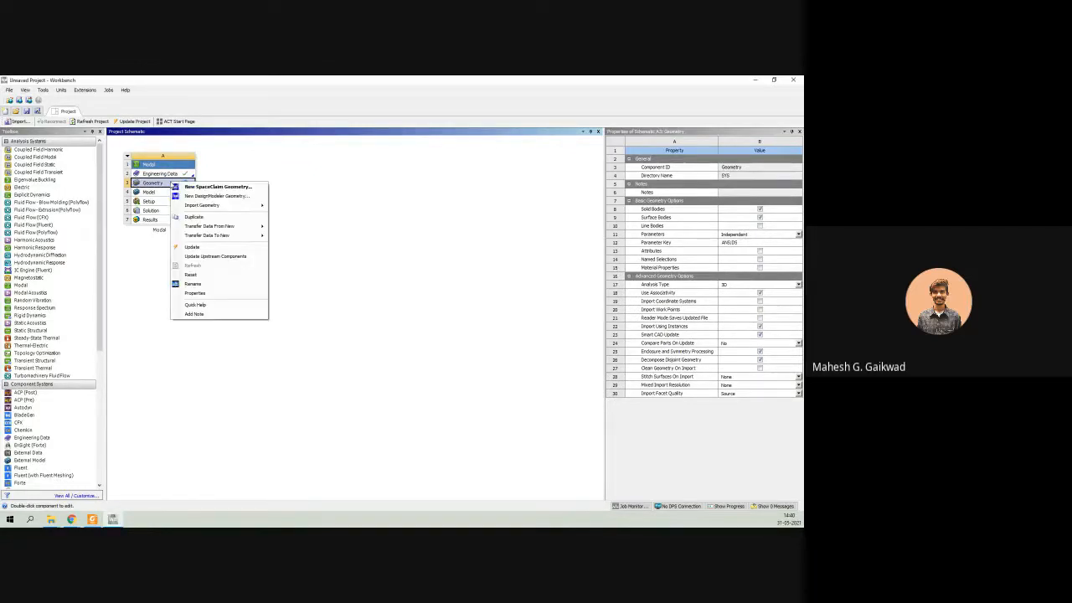
left_click(209, 197)
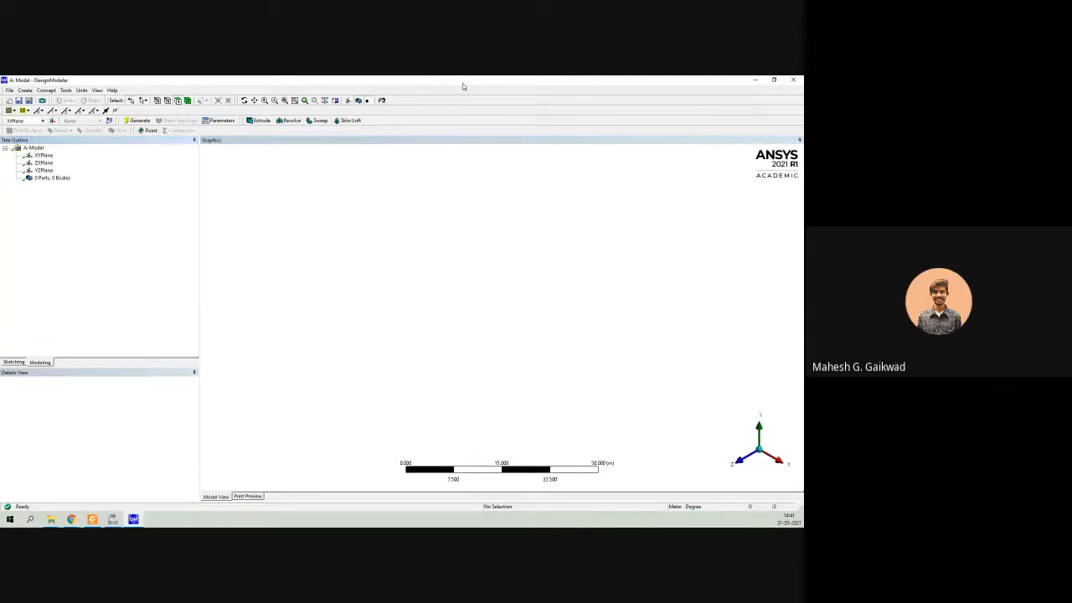
left_click_drag(462, 86, 361, 77)
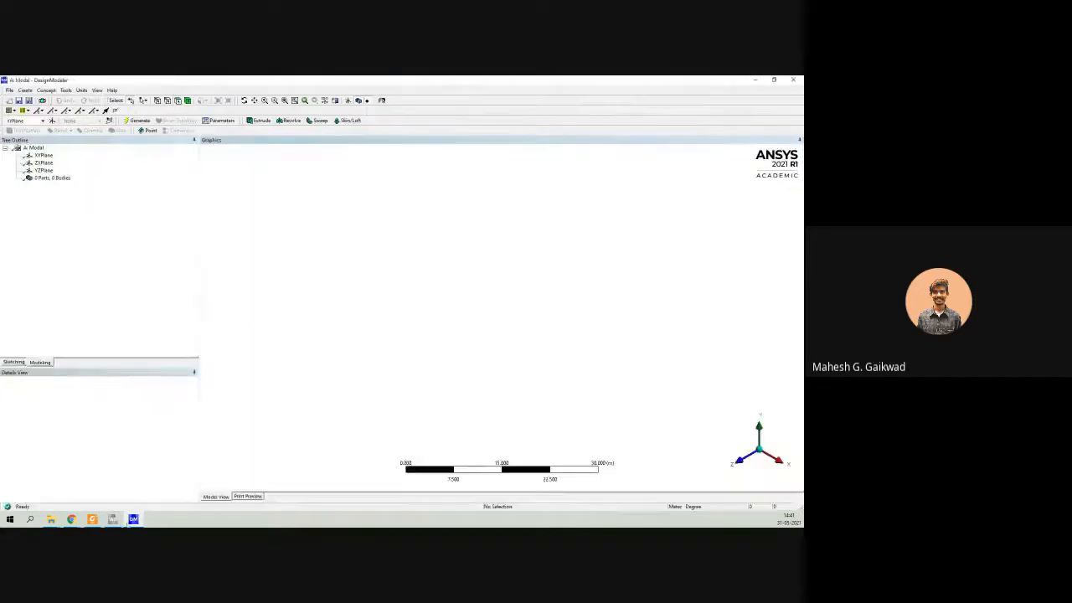
Switch to the paper PDF, review the cracked beam figure and the geometry table's length, width and depth, and return to DesignModeler.
left_click(92, 519)
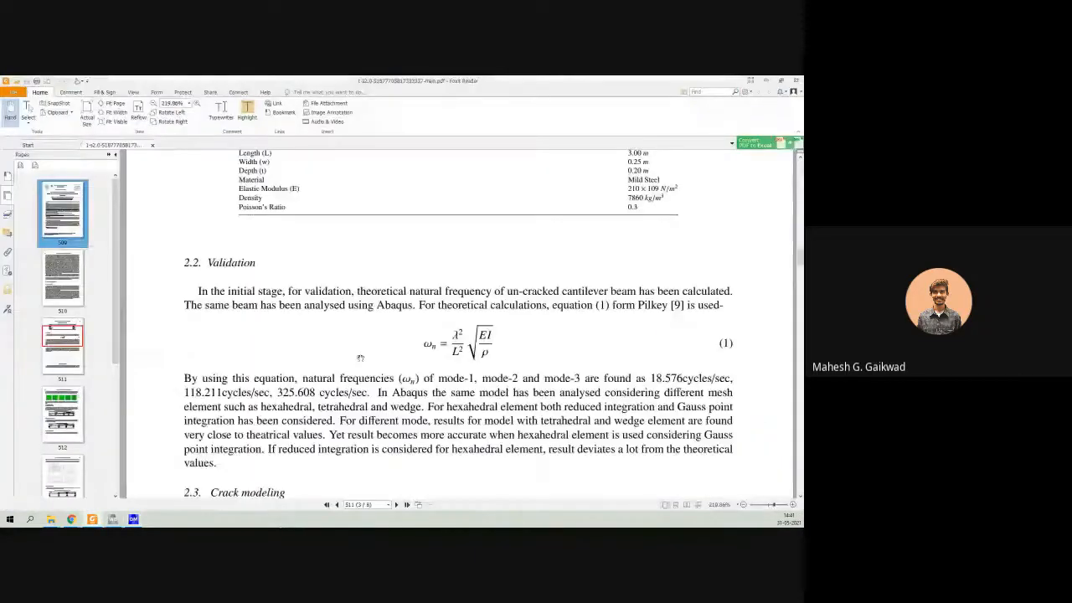
scroll(351, 368, "down", 5)
scroll(361, 355, "down", 2)
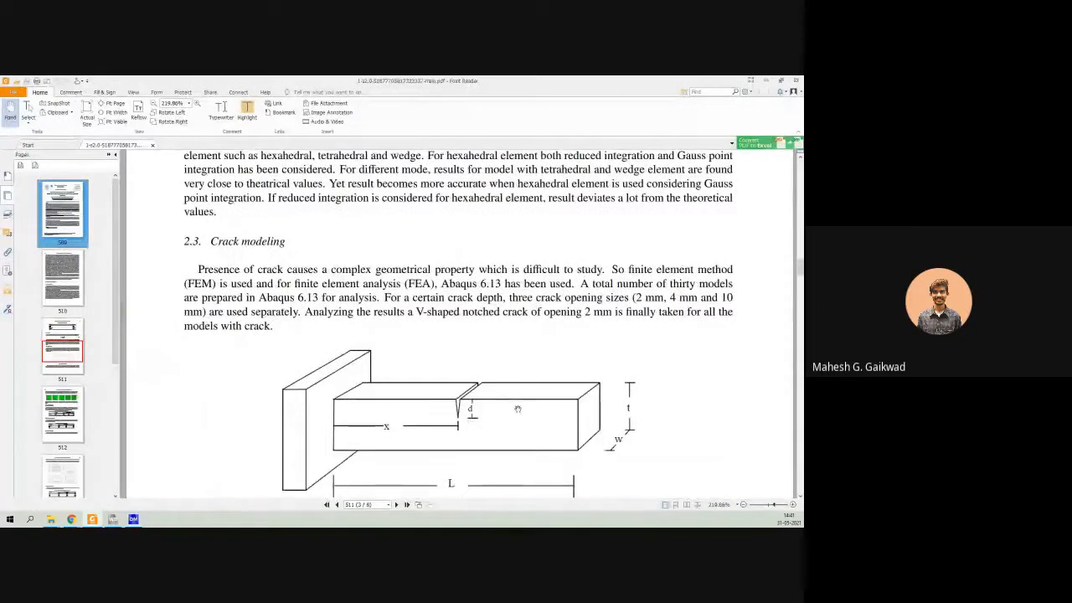
scroll(285, 303, "up", 10)
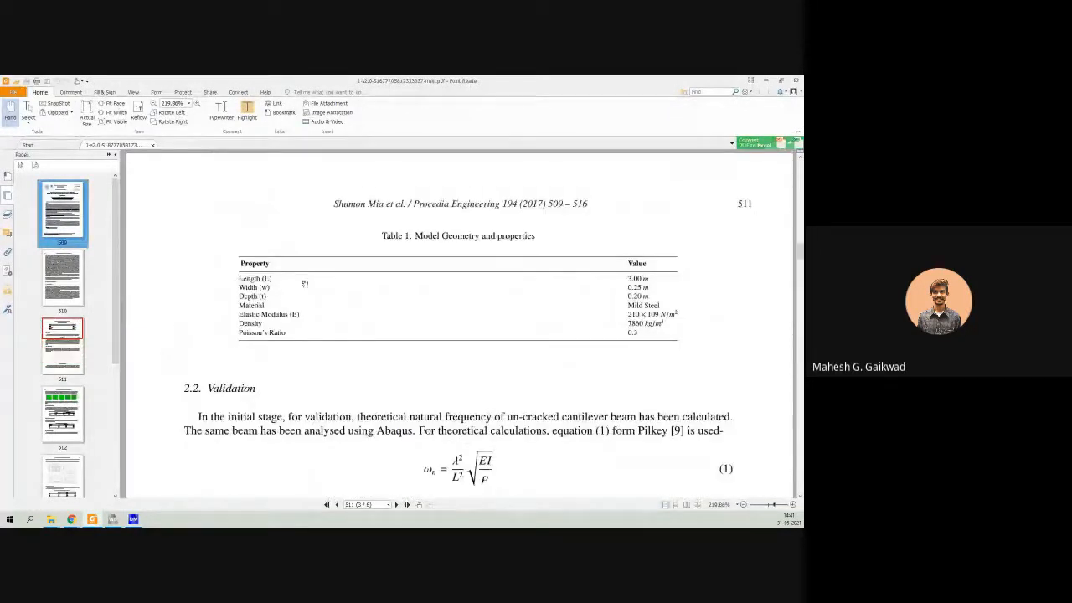
left_click(765, 80)
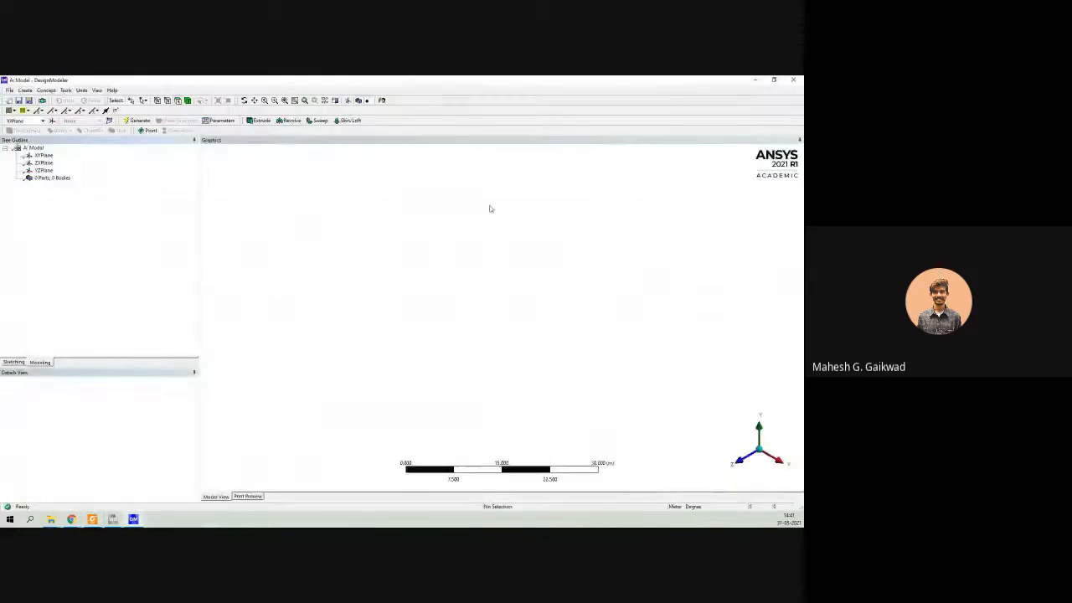
Sketch a rectangle about 28 m wide and 20 m high on the XY plane, with one corner at the origin.
left_click(44, 156)
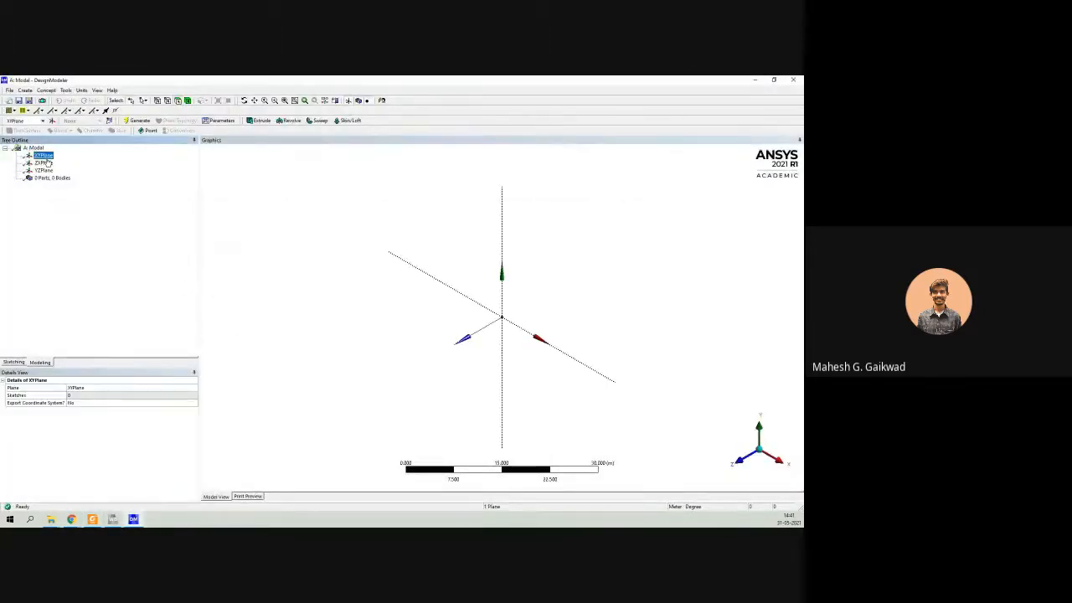
left_click(381, 100)
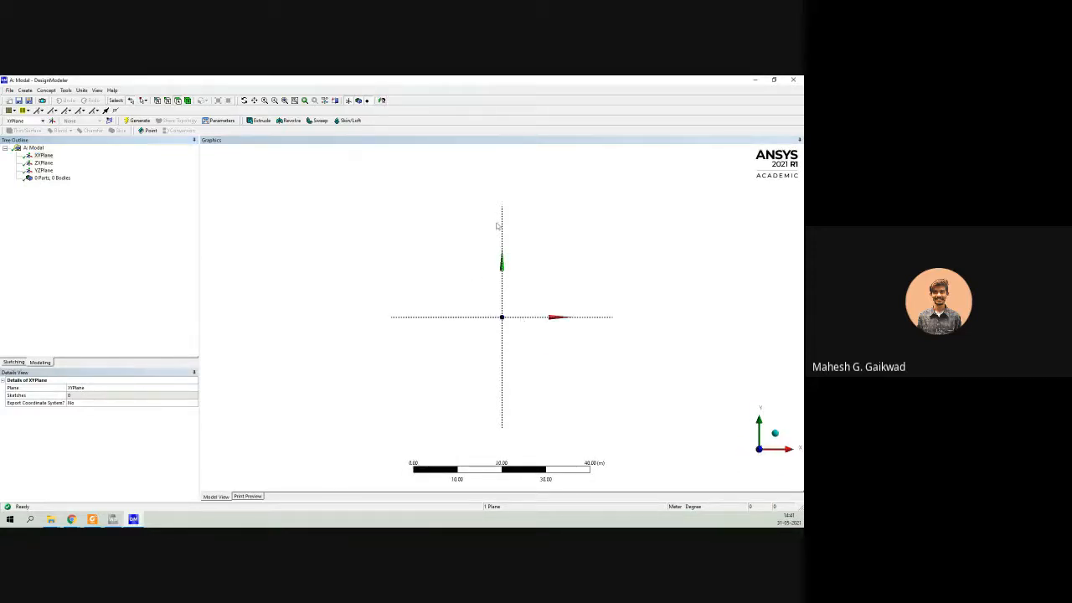
left_click(82, 91)
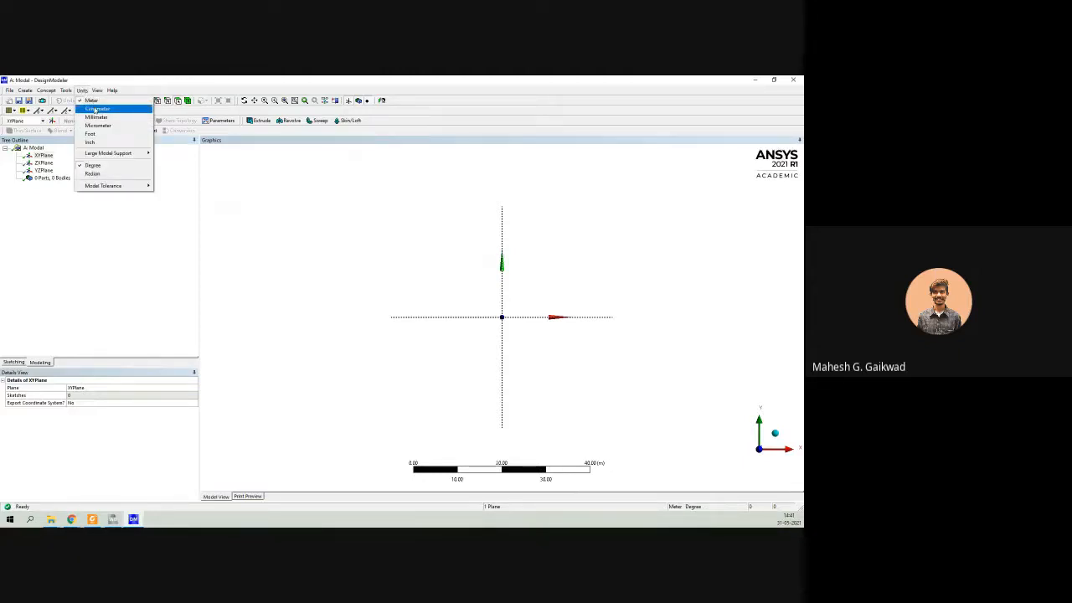
left_click(87, 251)
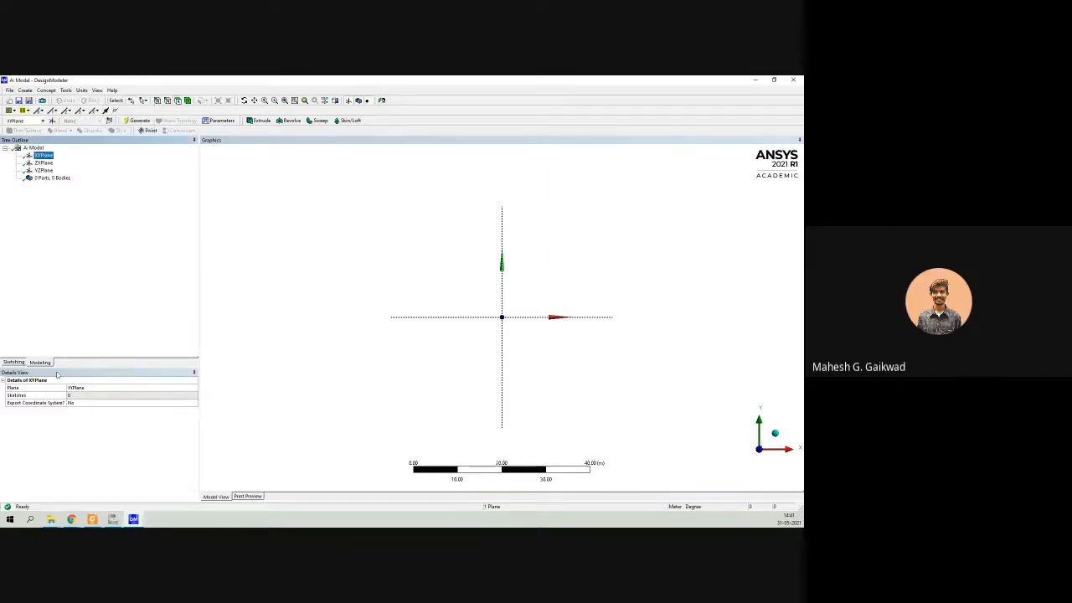
left_click(15, 361)
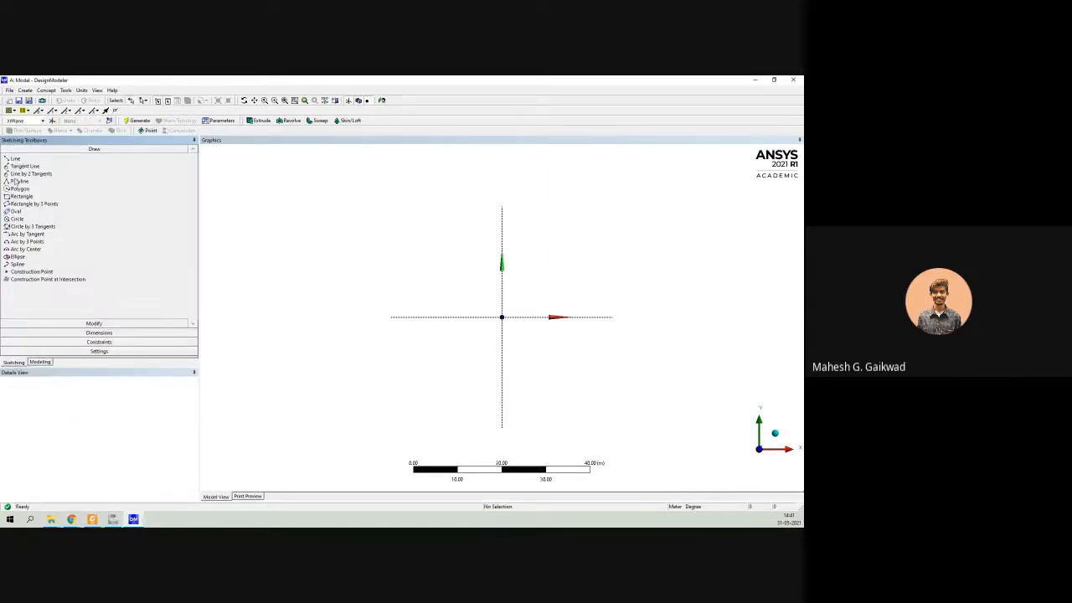
left_click(20, 196)
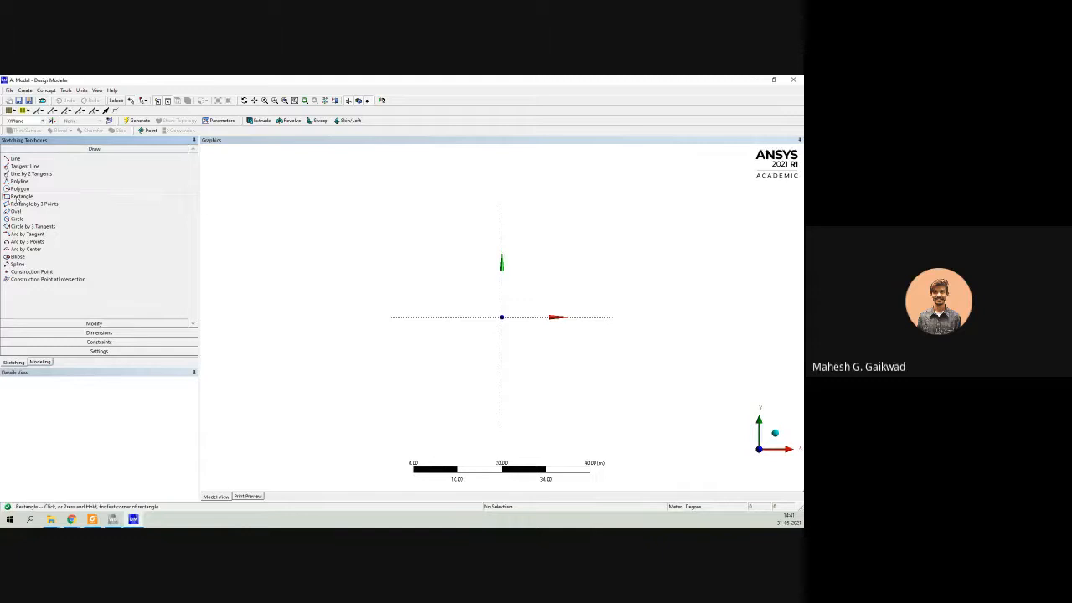
left_click(502, 316)
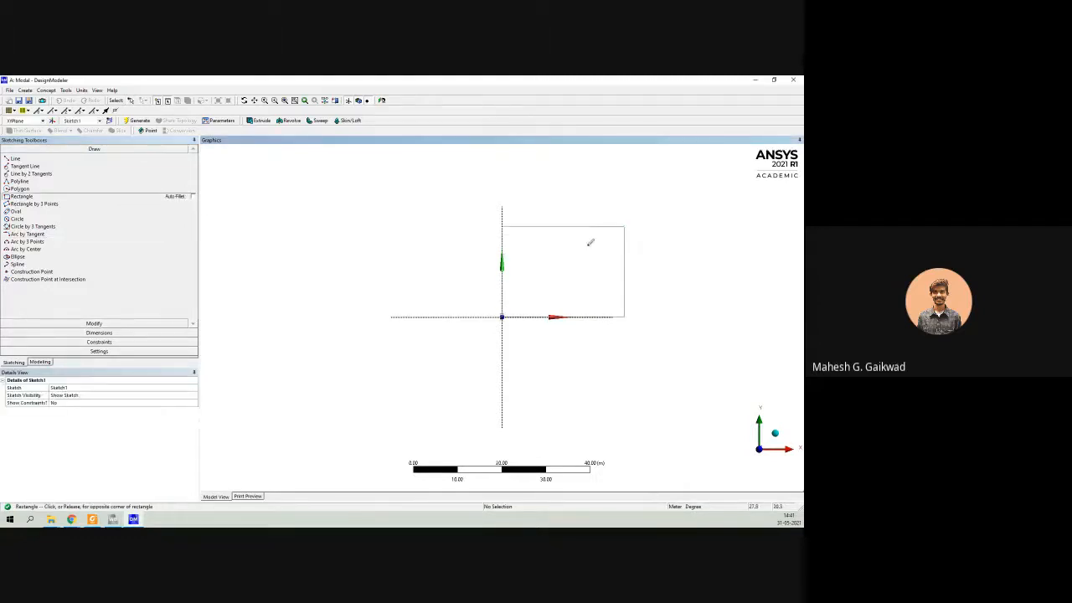
left_click(623, 227)
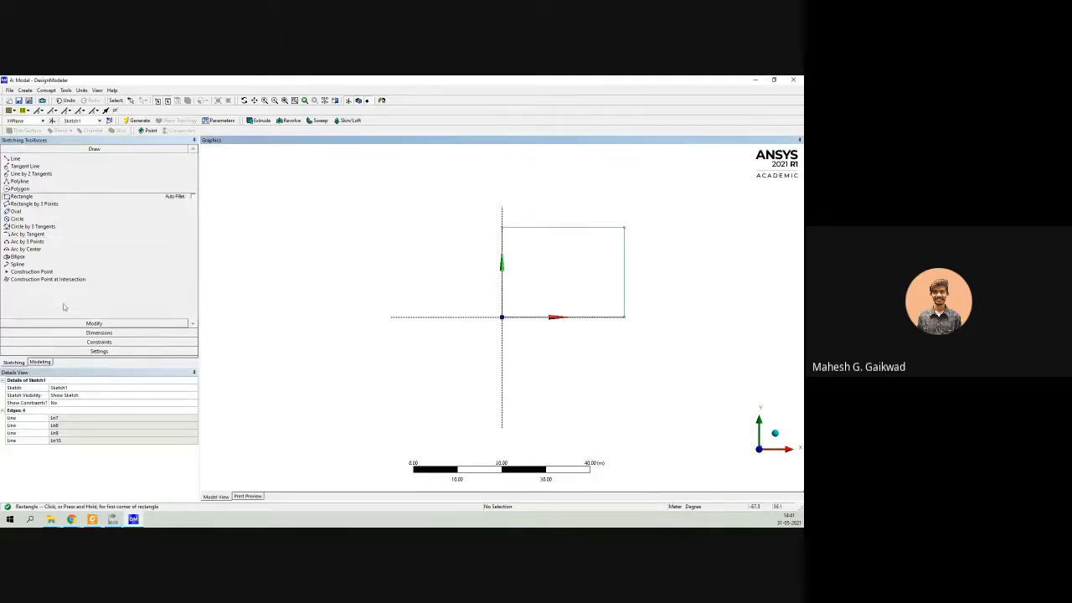
Dimension the rectangle's horizontal width and vertical height.
left_click(99, 333)
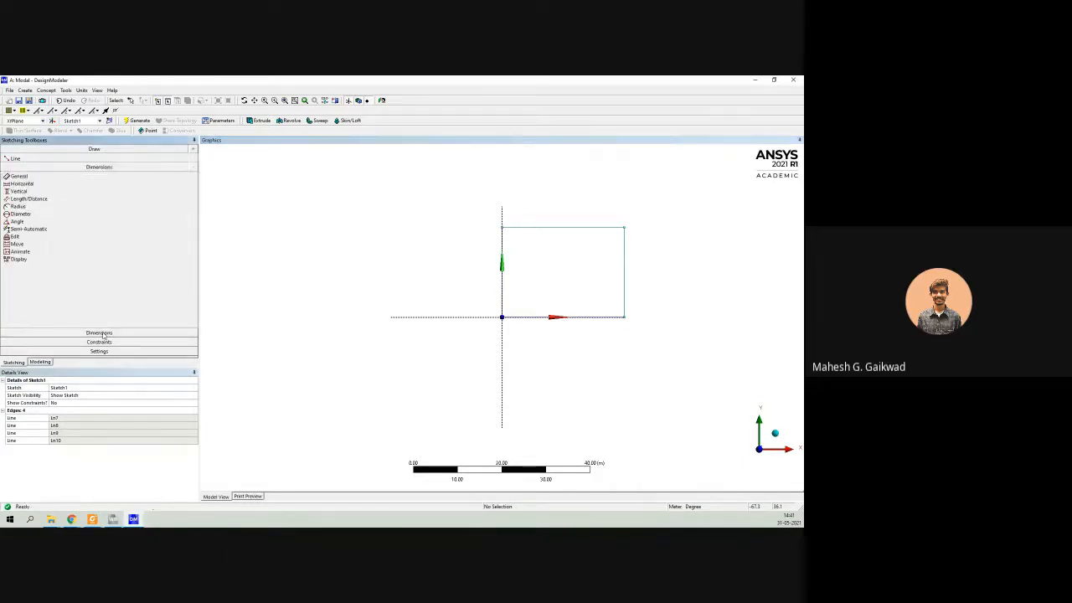
left_click(550, 232)
left_click(555, 201)
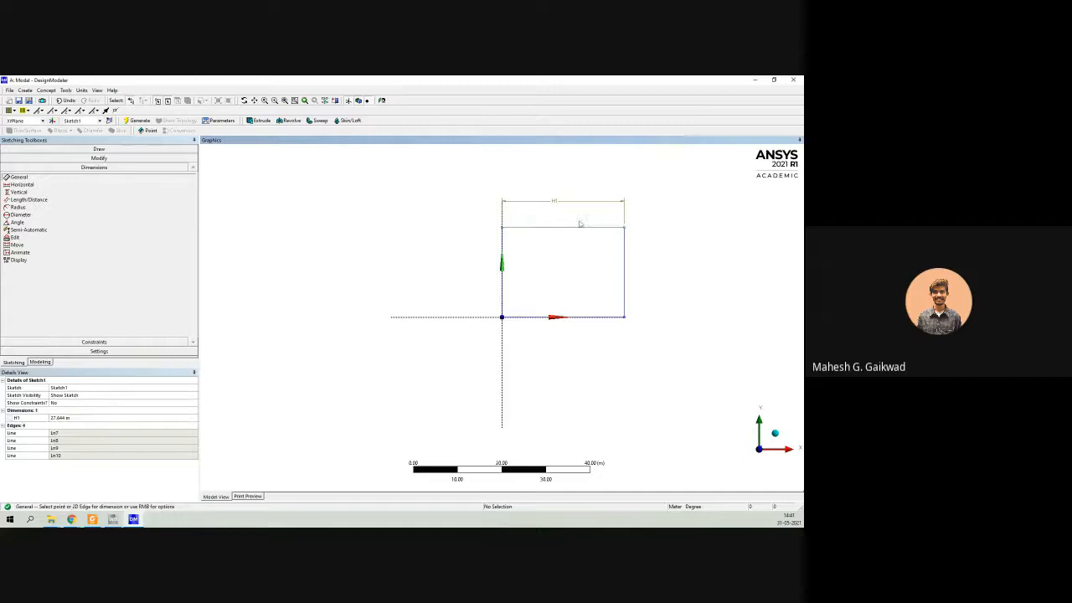
left_click(625, 265)
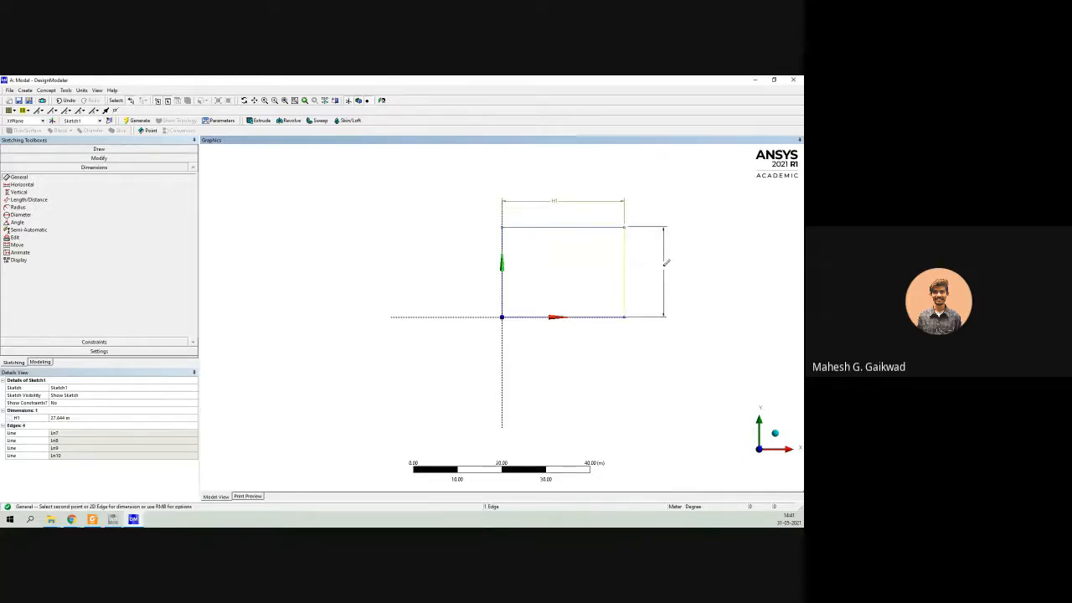
left_click(658, 268)
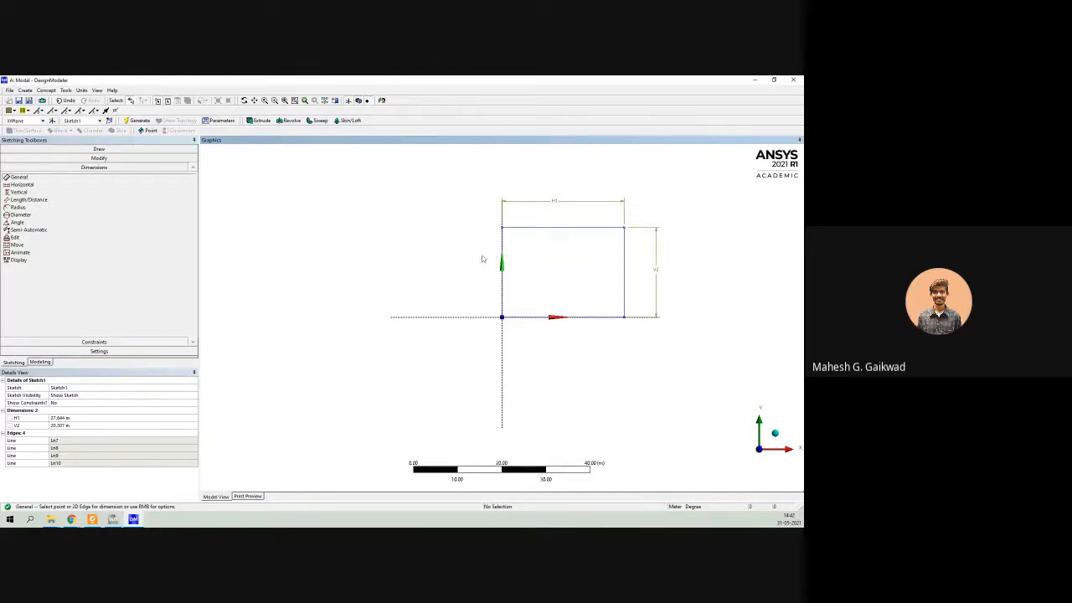
Set the rectangle's vertical dimension to 0.2 m and its horizontal dimension to 0.25 m.
left_click(68, 426)
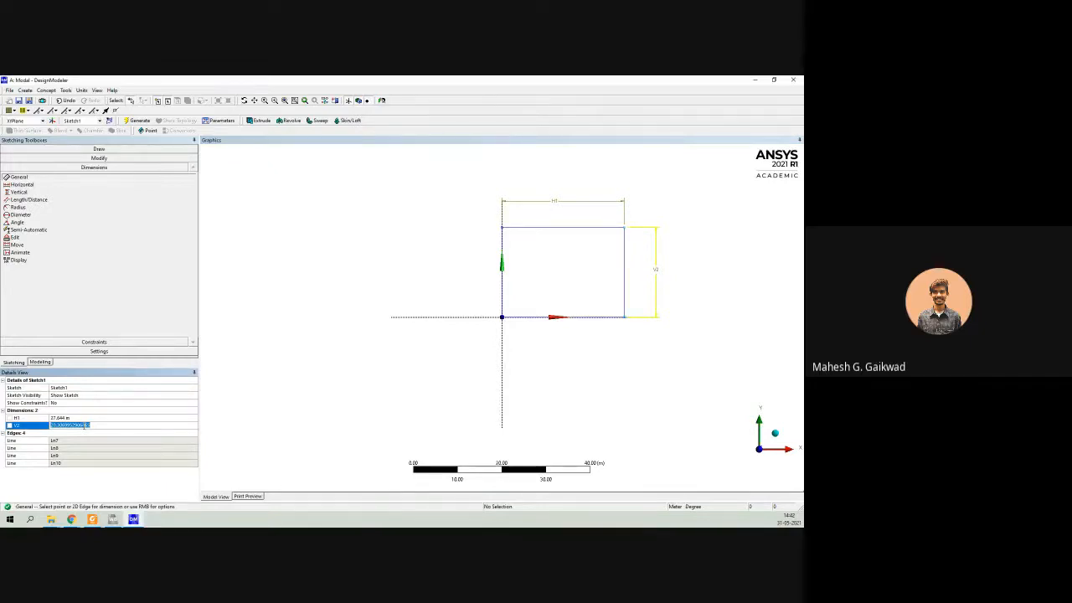
type("8")
key("Return")
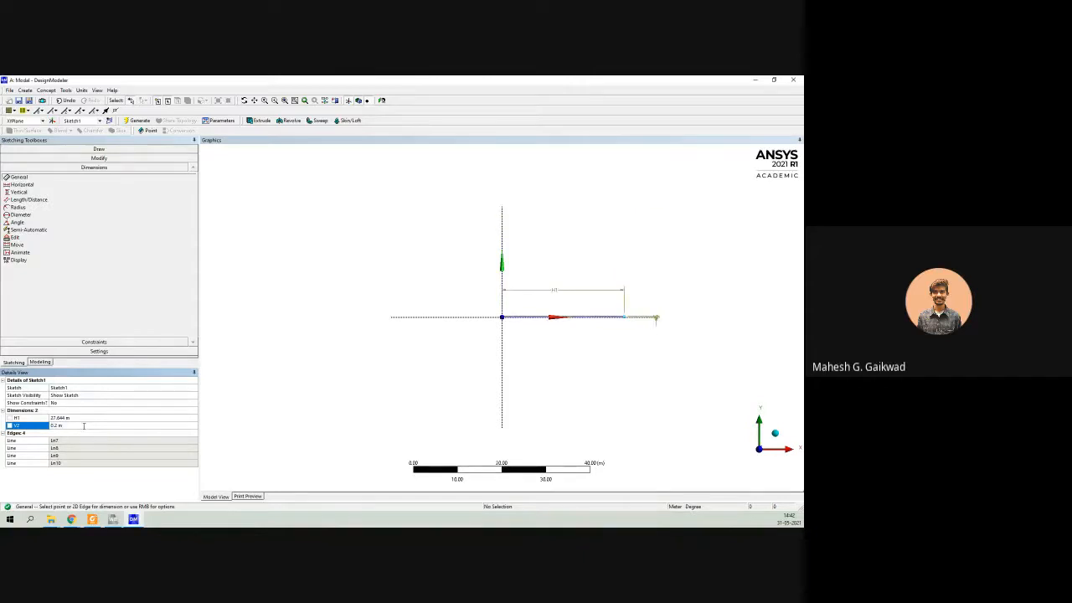
left_click(81, 418)
type("6.25")
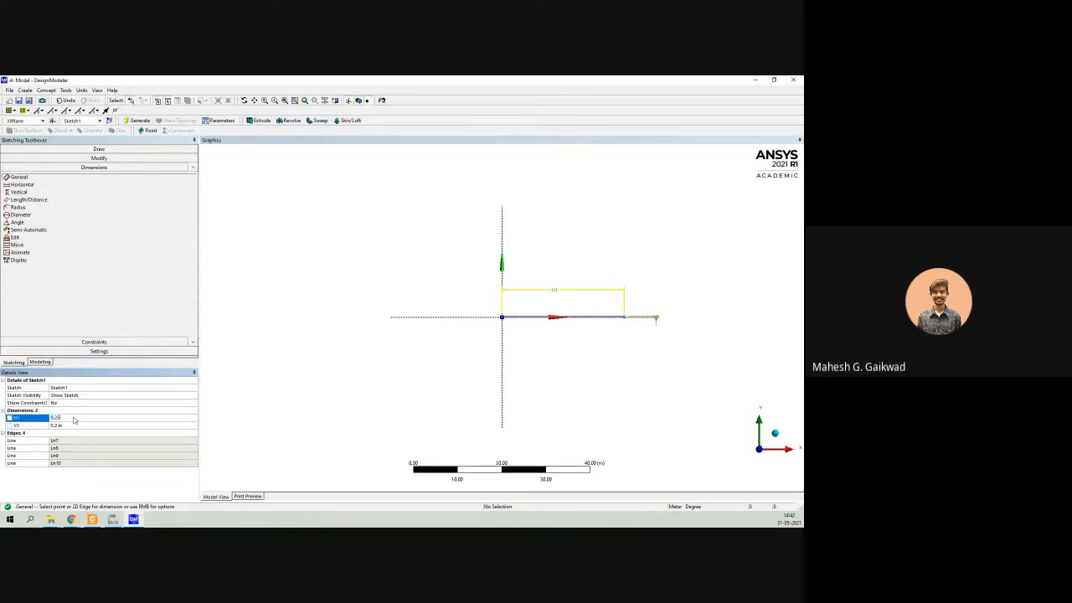
key("Return")
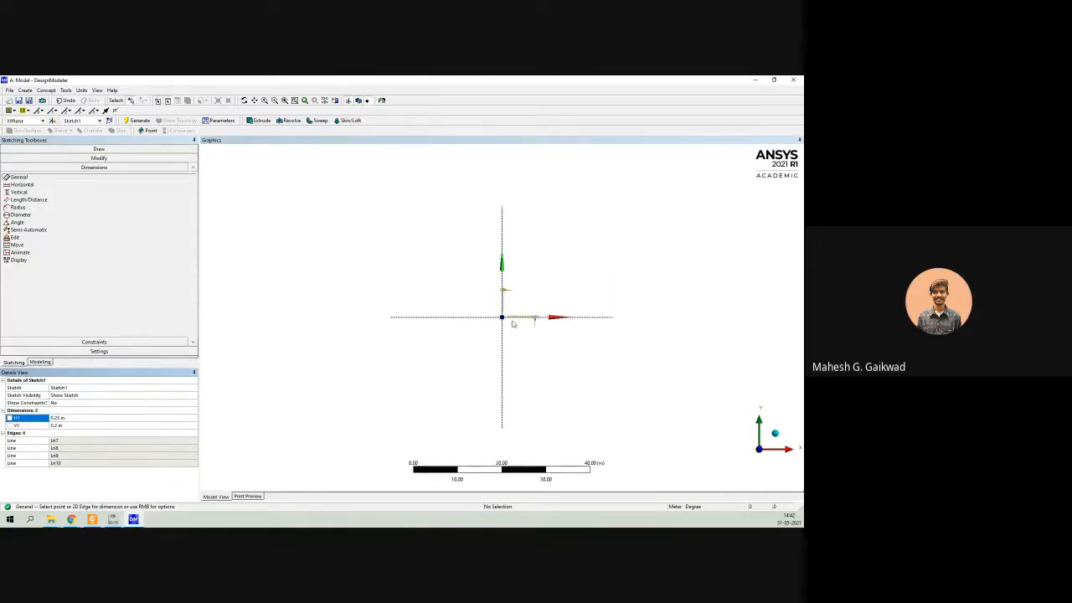
Define an Extrude of the rectangle sketch in the normal direction with a fixed depth of 3 m.
scroll(510, 323, "up", 5)
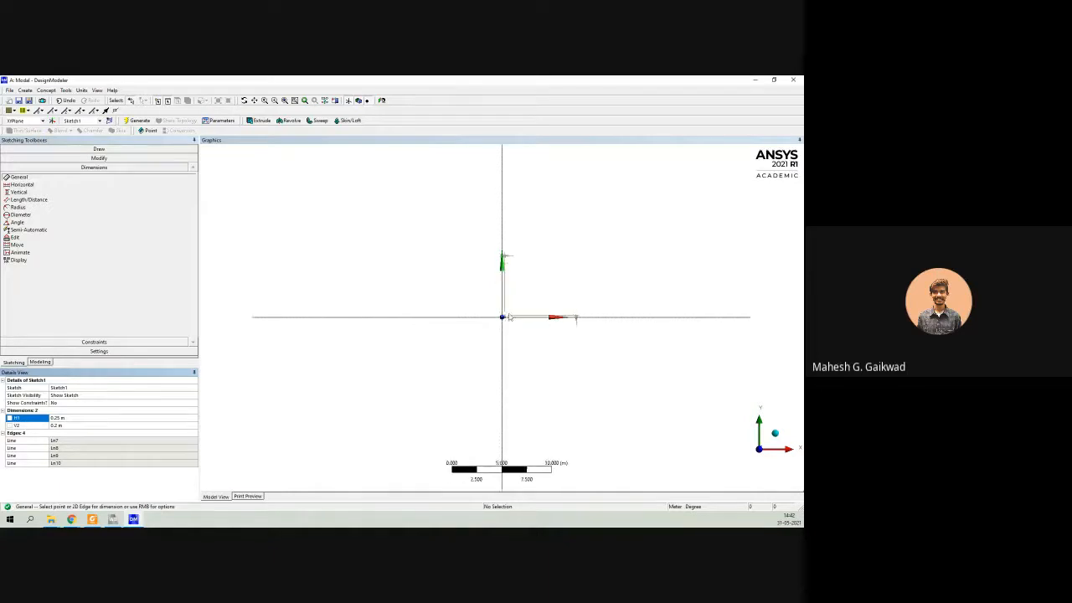
scroll(514, 299, "up", 1)
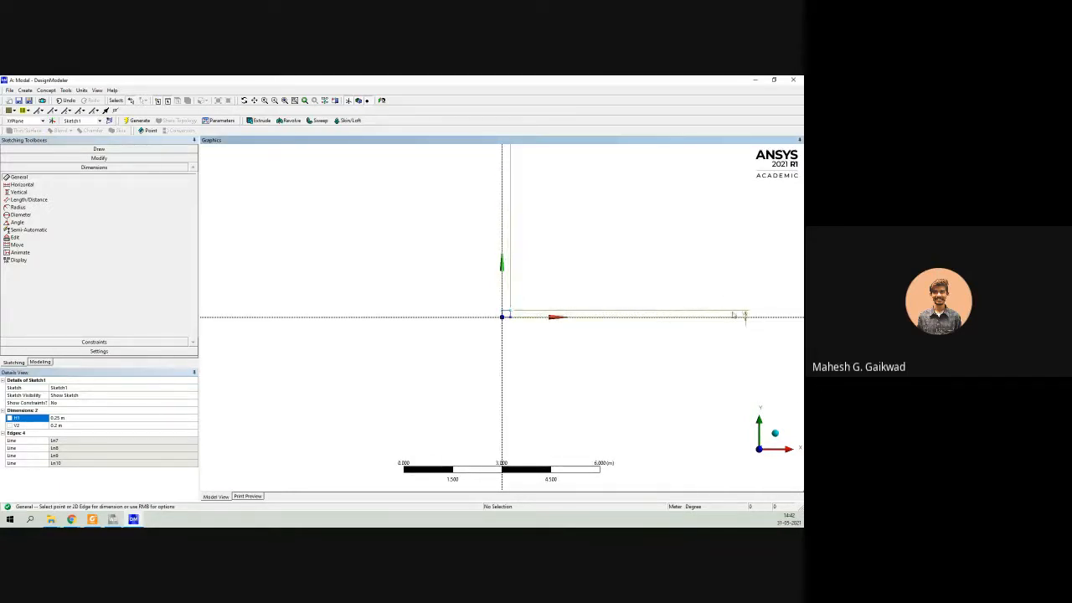
left_click(745, 316)
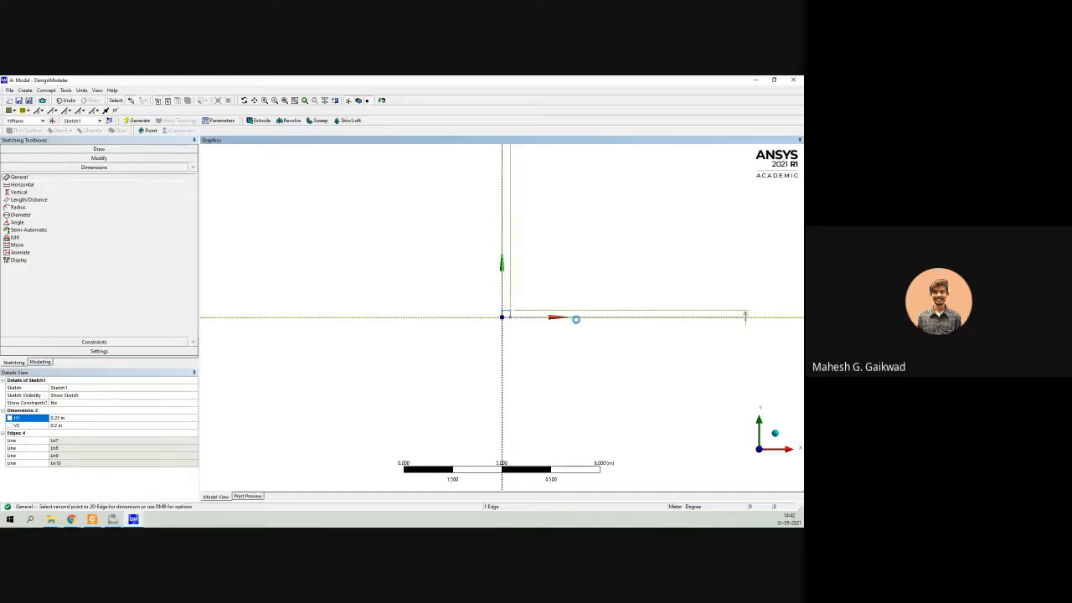
scroll(527, 312, "up", 6)
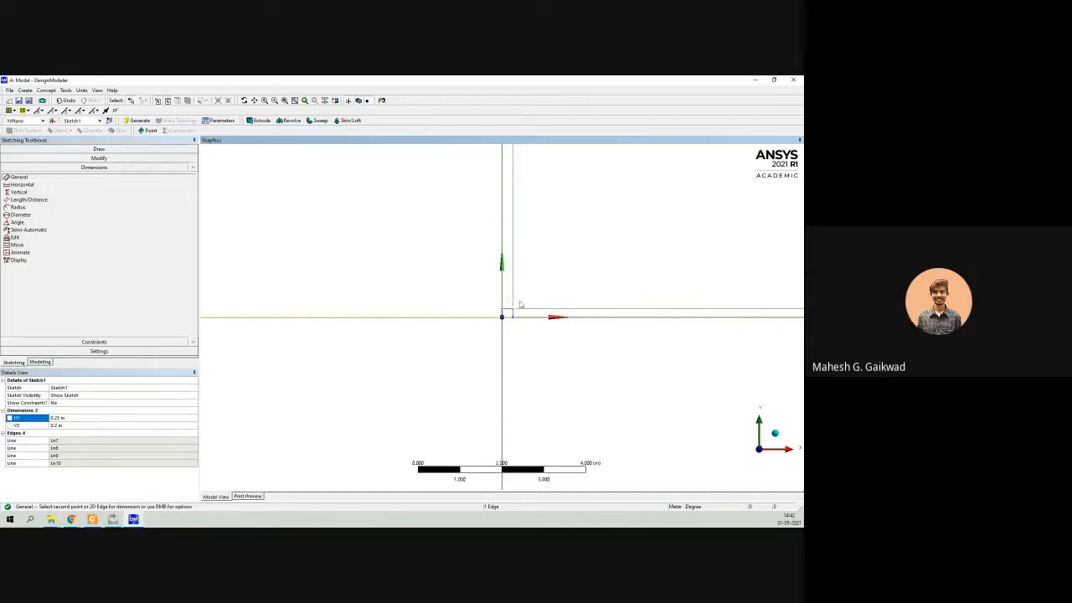
mouse_move(581, 290)
middle_mouse_down()
mouse_move(469, 307)
mouse_move(220, 221)
middle_mouse_up()
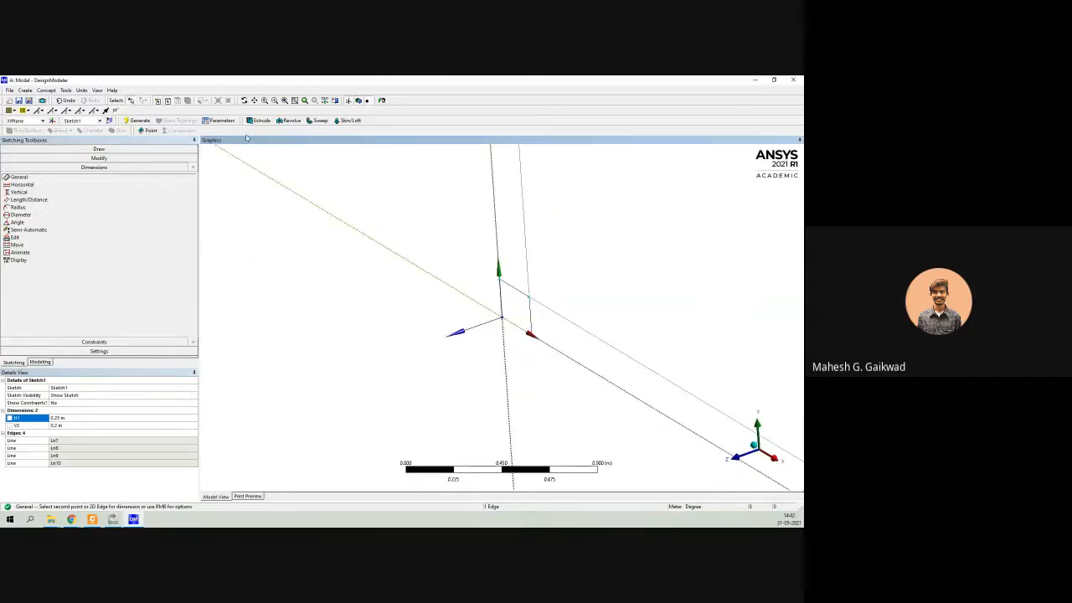
left_click(40, 362)
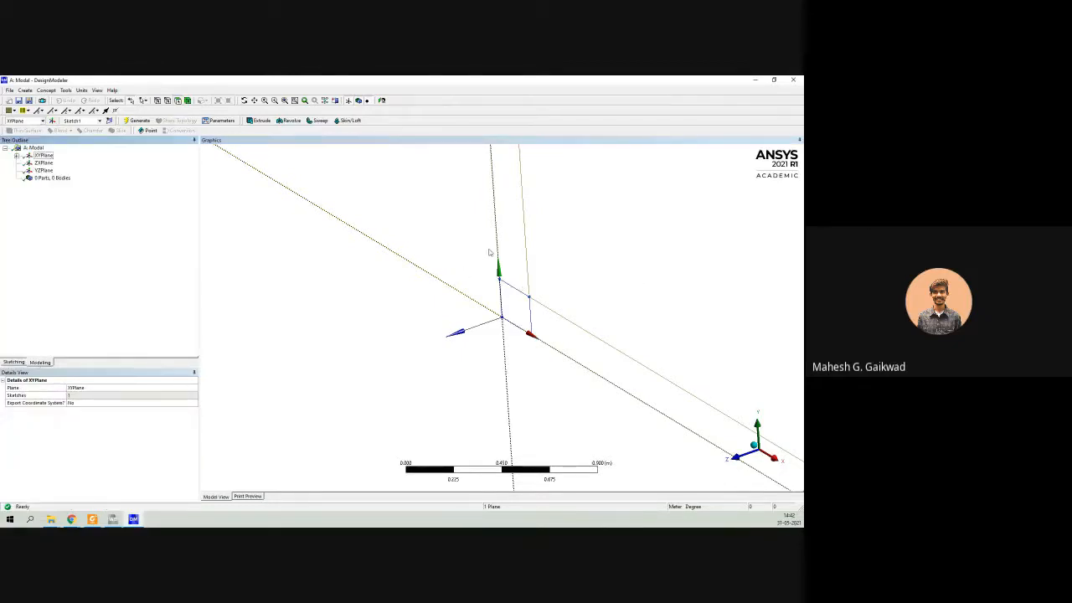
left_click(259, 121)
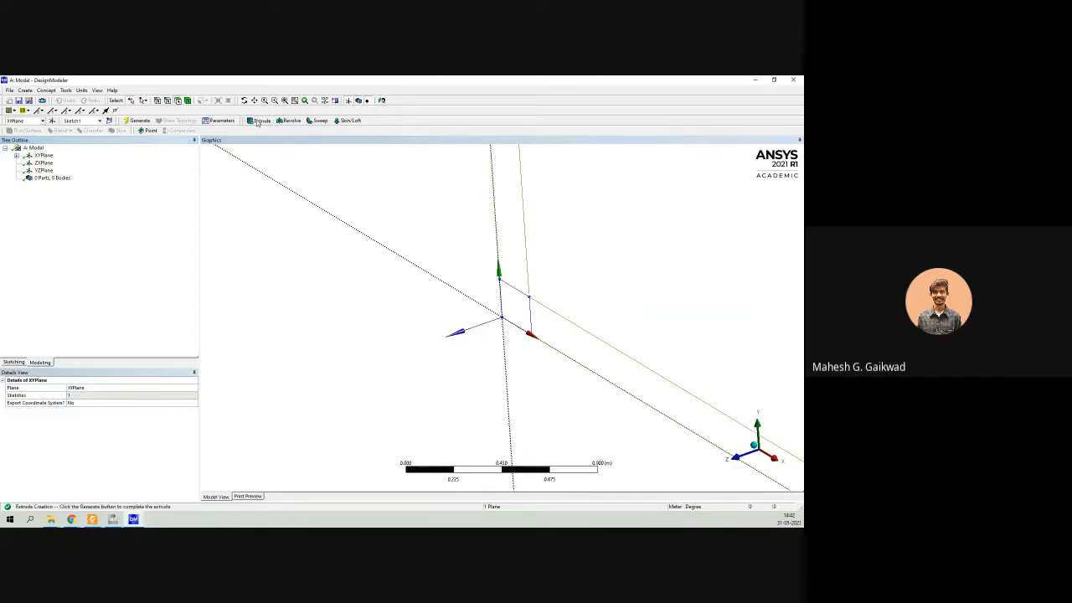
left_click(529, 311)
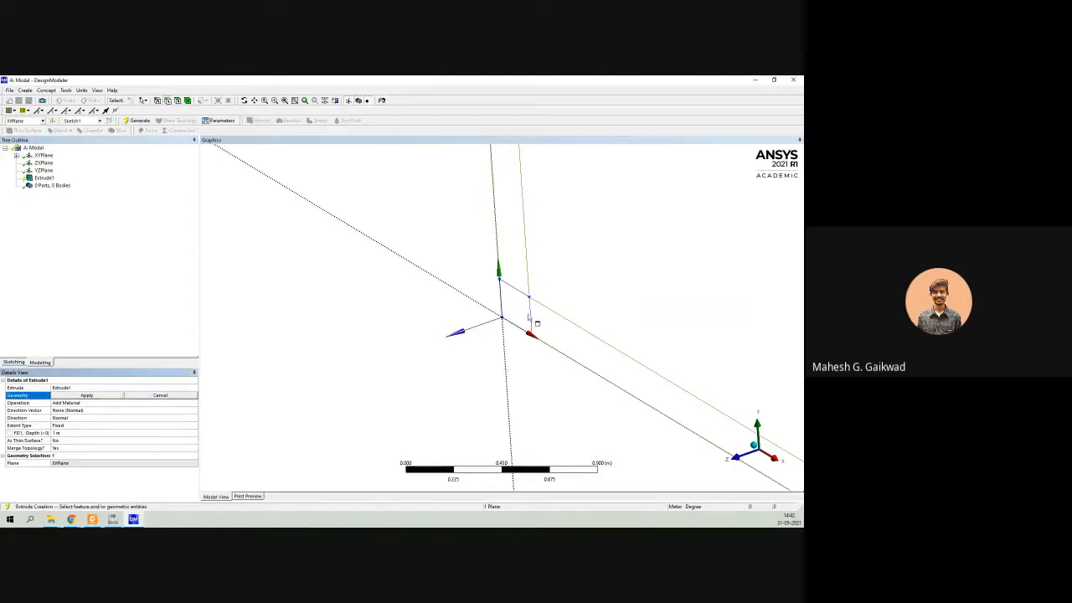
left_click(84, 395)
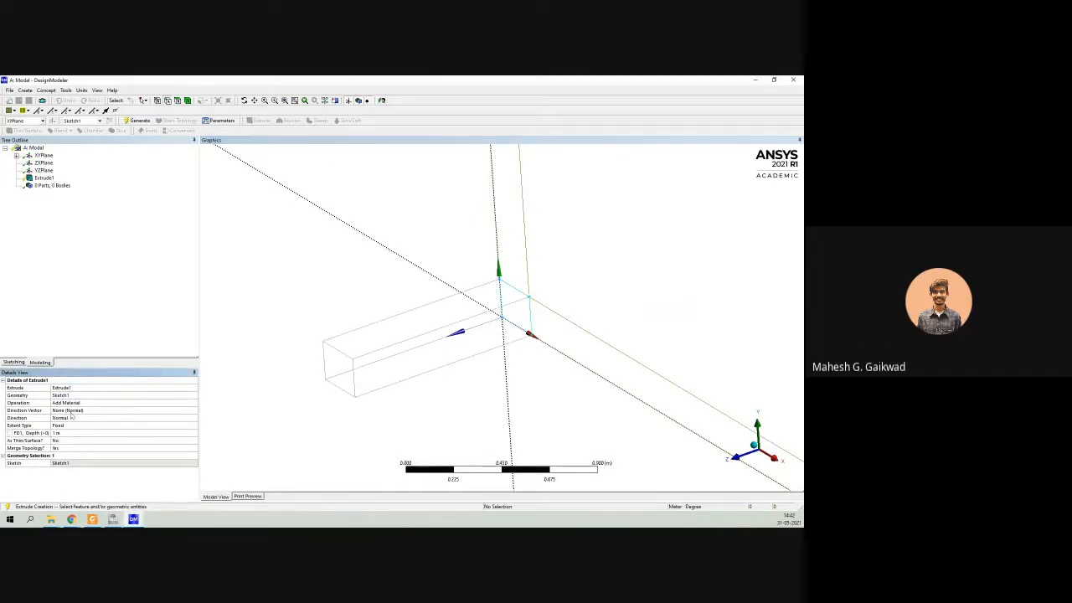
left_click(70, 433)
type("3")
key("Return")
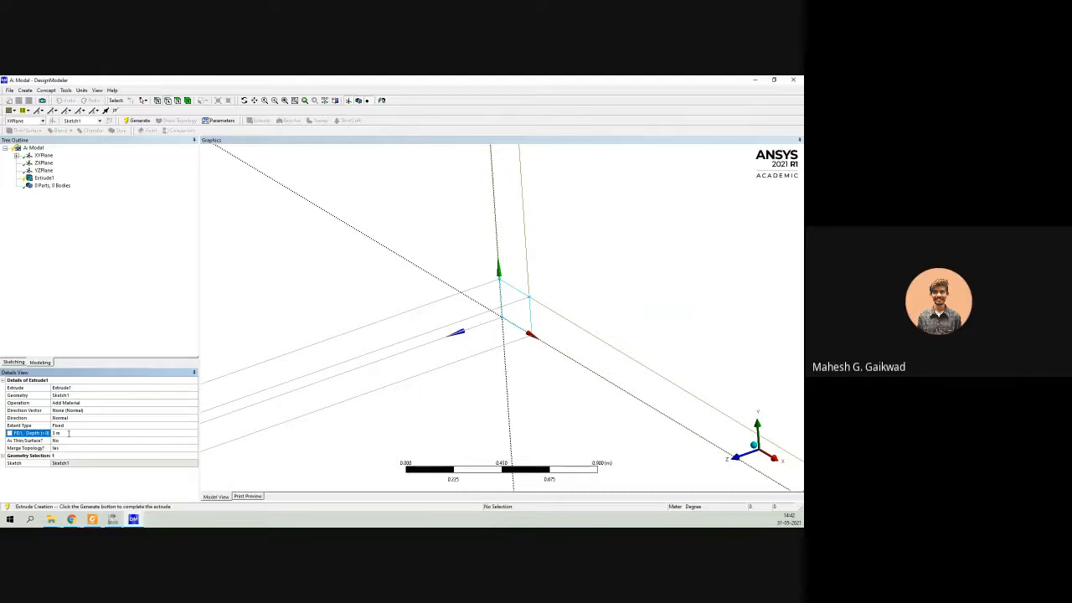
Generate the extrusion to build the solid beam body.
scroll(466, 304, "down", 4)
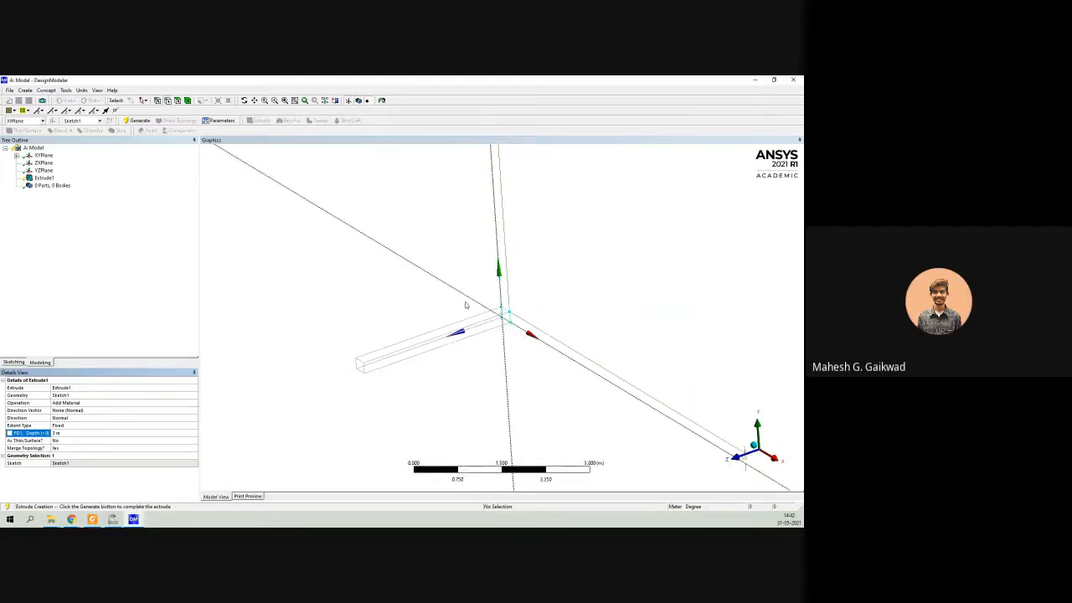
middle_click_drag(466, 305, 437, 317)
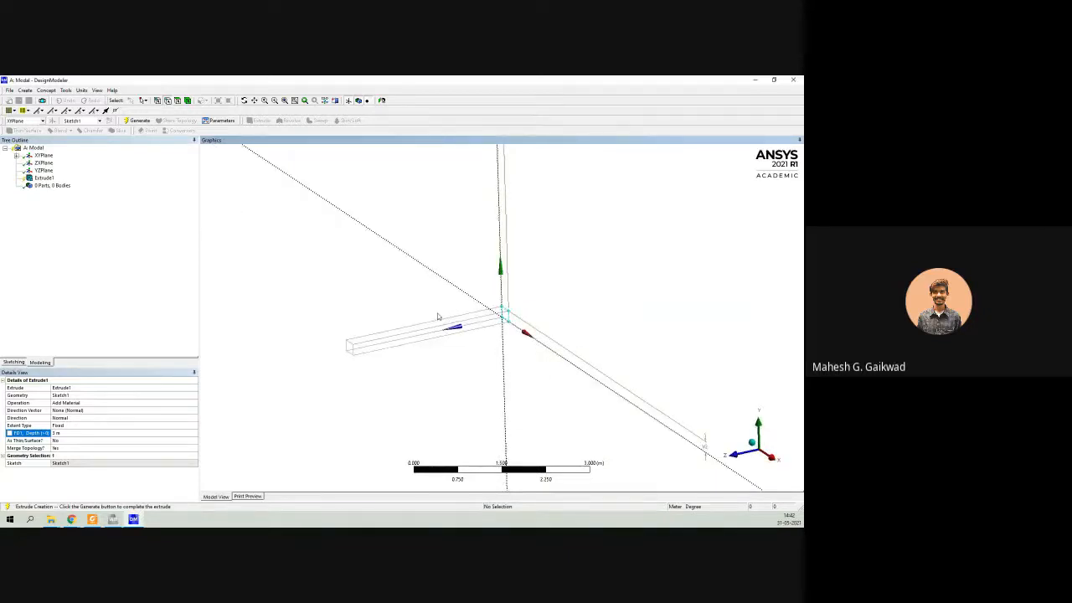
left_click(42, 178)
right_click(43, 179)
left_click(88, 242)
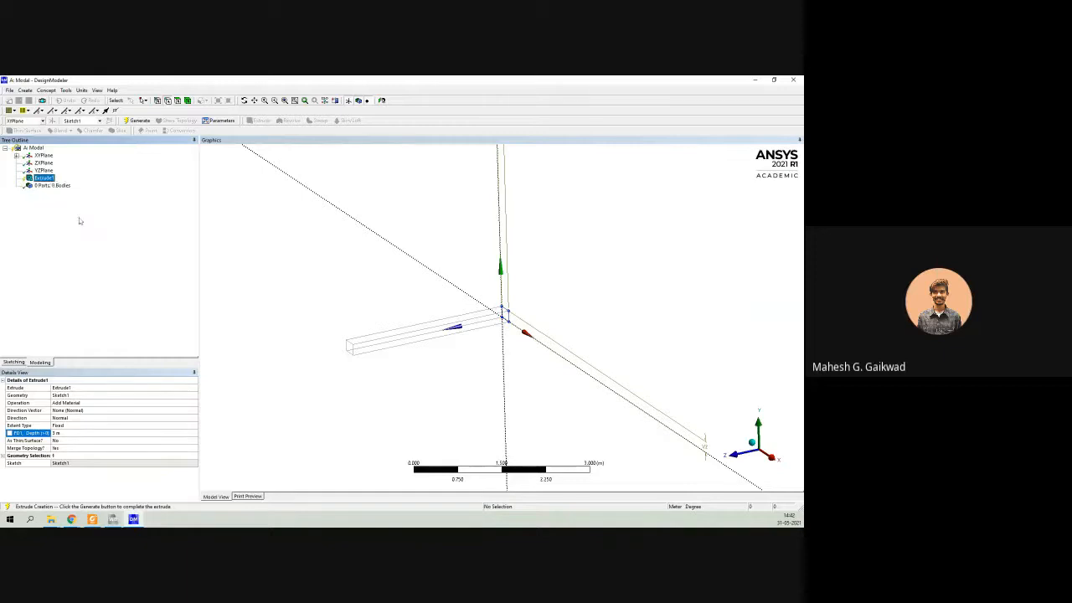
right_click(49, 180)
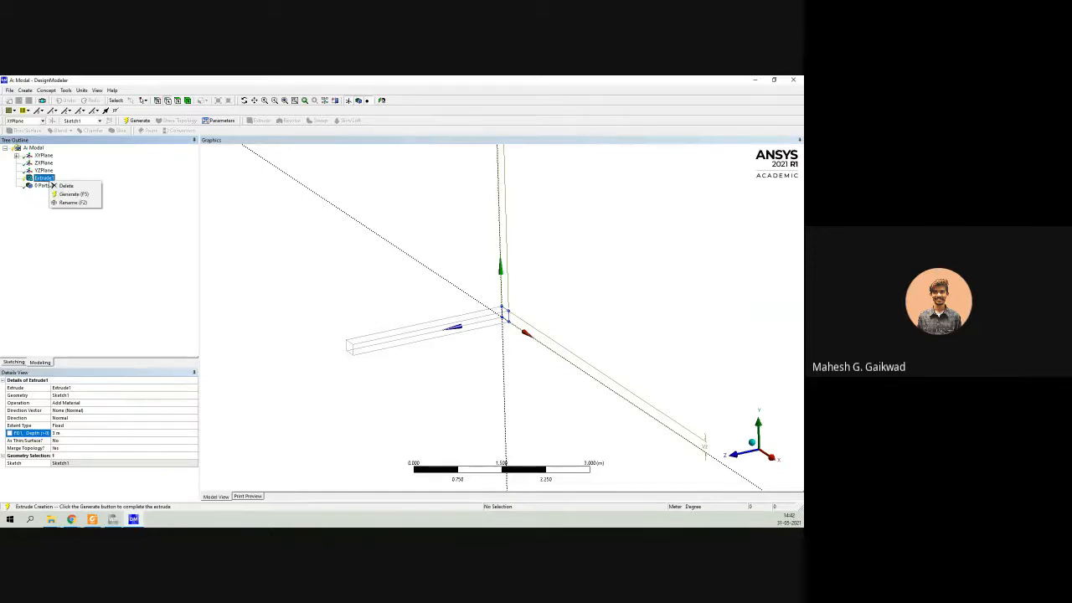
left_click(74, 194)
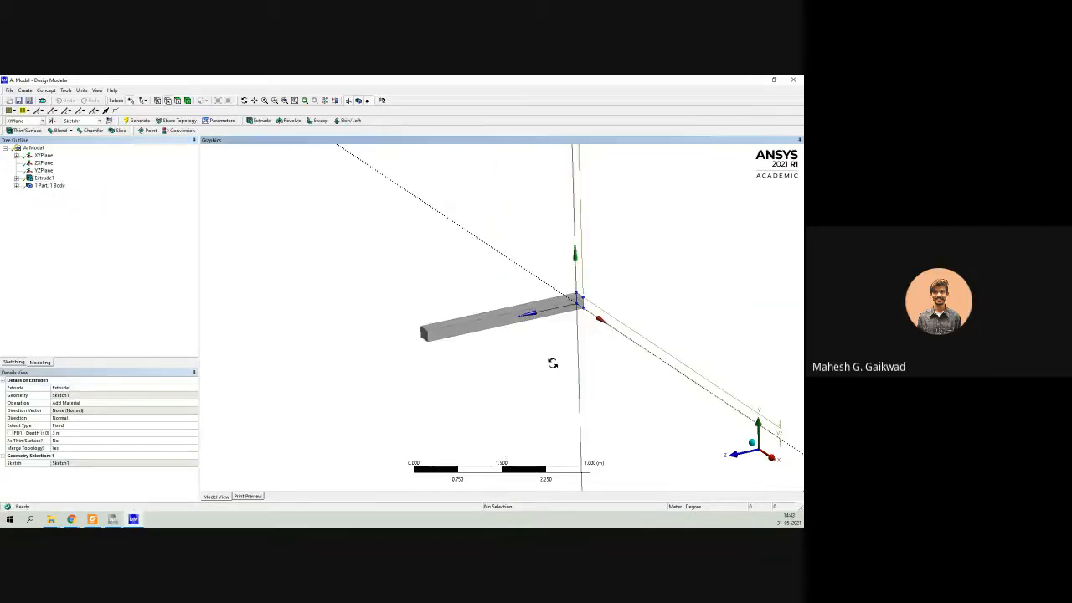
Close DesignModeler after viewing the beam and open the Modal system's Model cell in Mechanical.
middle_click_drag(550, 364, 441, 266)
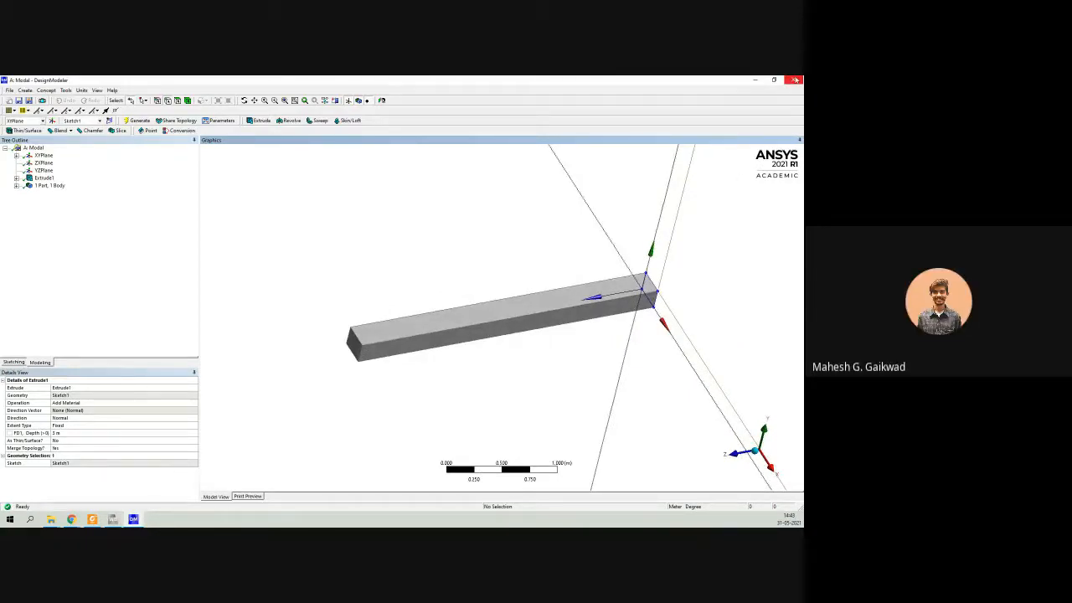
left_click(430, 282)
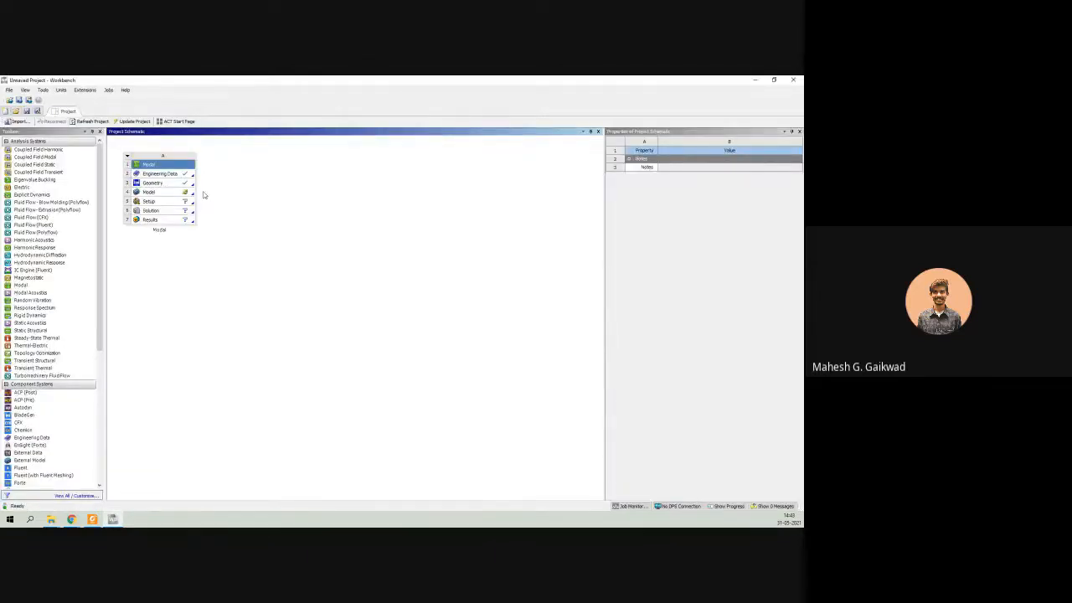
double_click(160, 194)
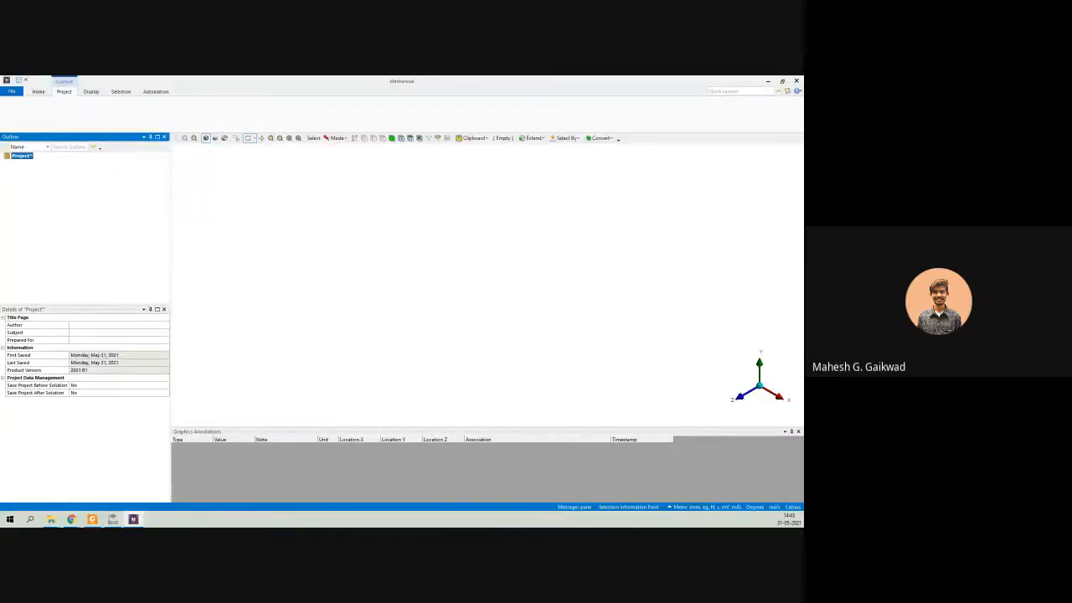
Review the paper's model properties table and cracked cantilever beam figure in Foxit Reader, and return to Mechanical.
left_click(88, 522)
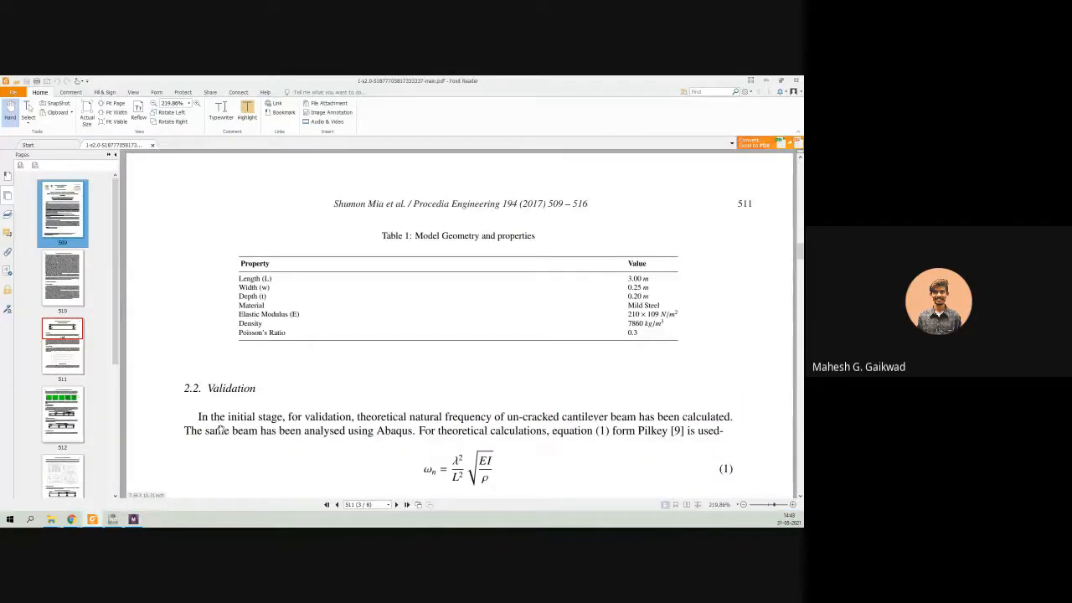
scroll(220, 429, "down", 10)
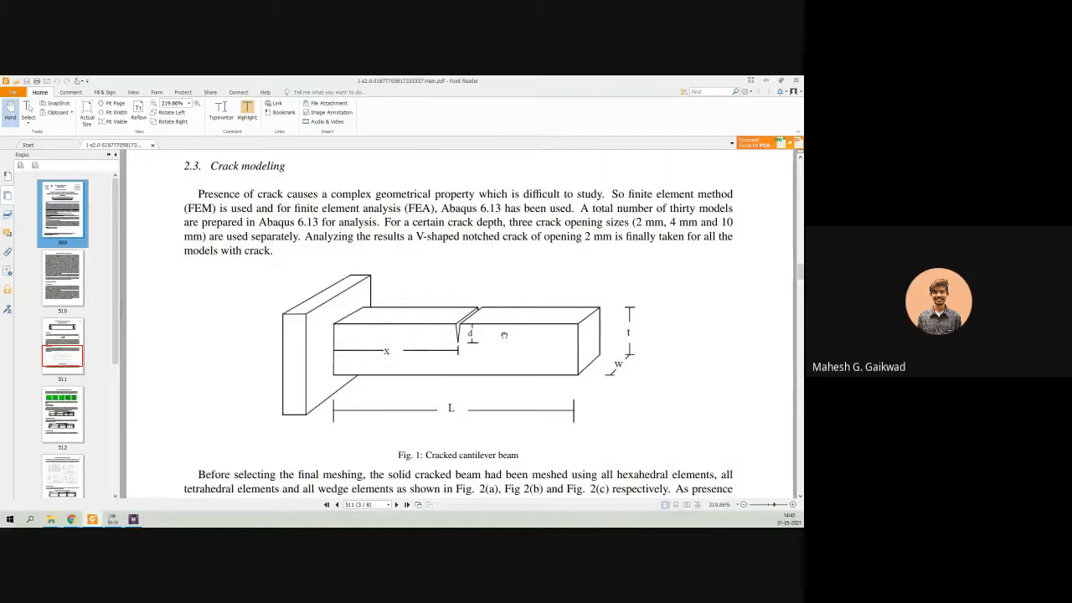
left_click(765, 80)
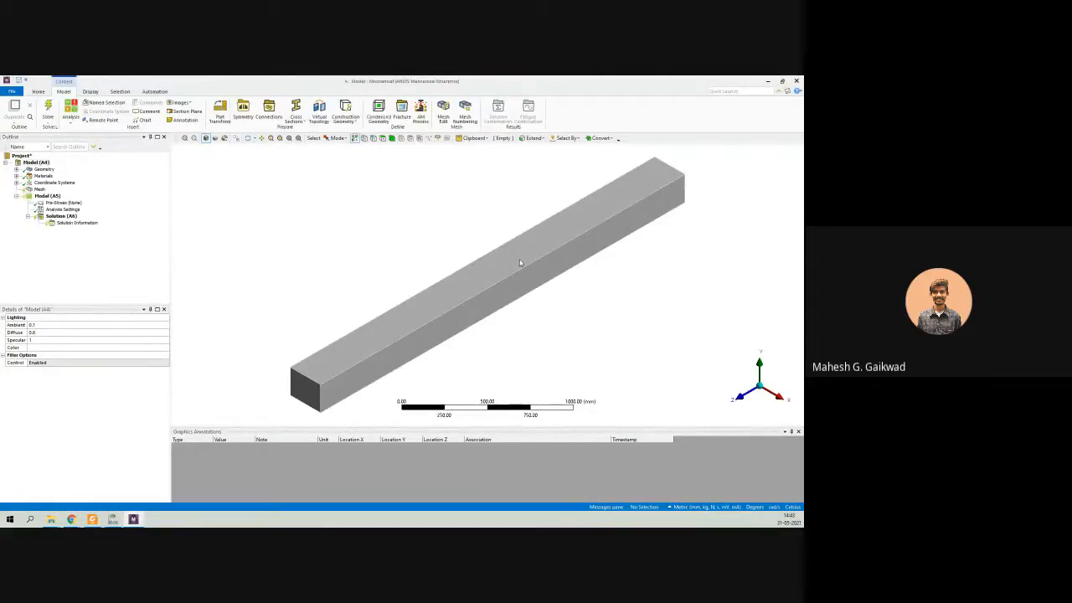
Assign the Mild Steel material to the beam's solid body.
middle_click_drag(519, 262, 471, 244)
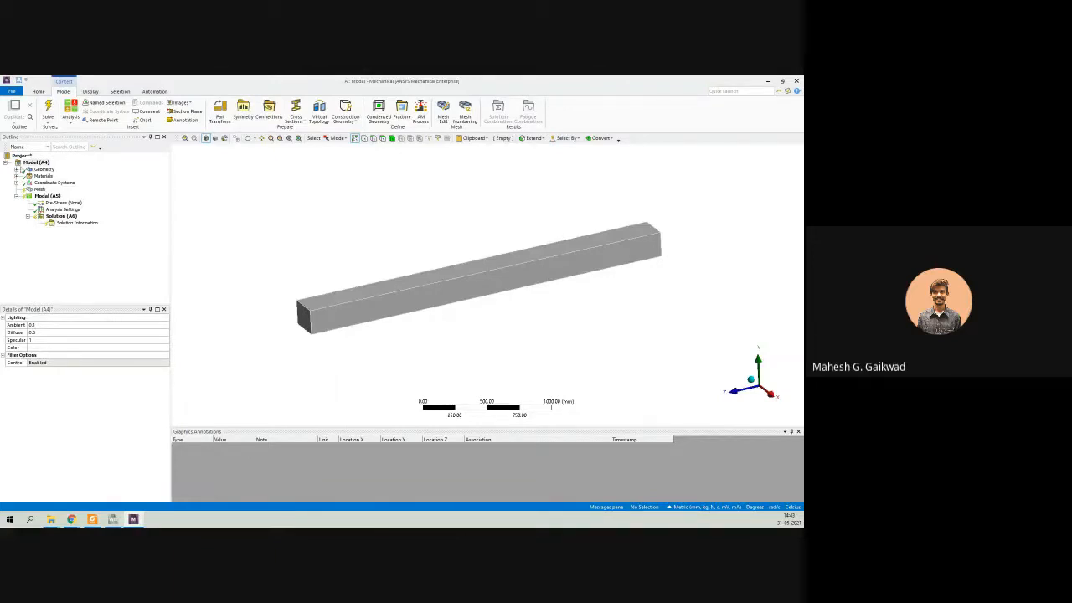
left_click(16, 170)
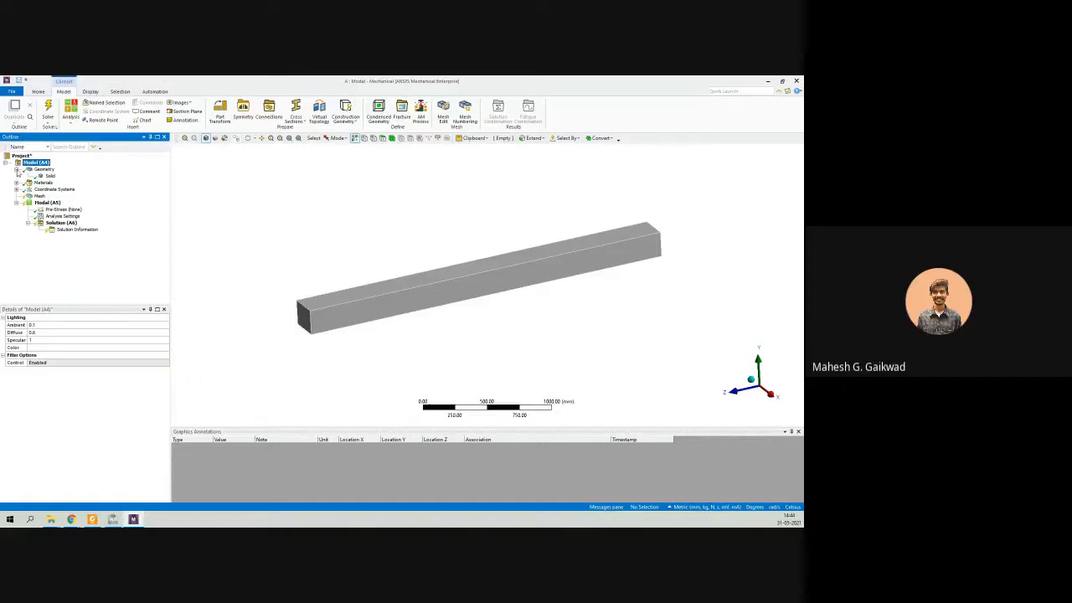
left_click(48, 176)
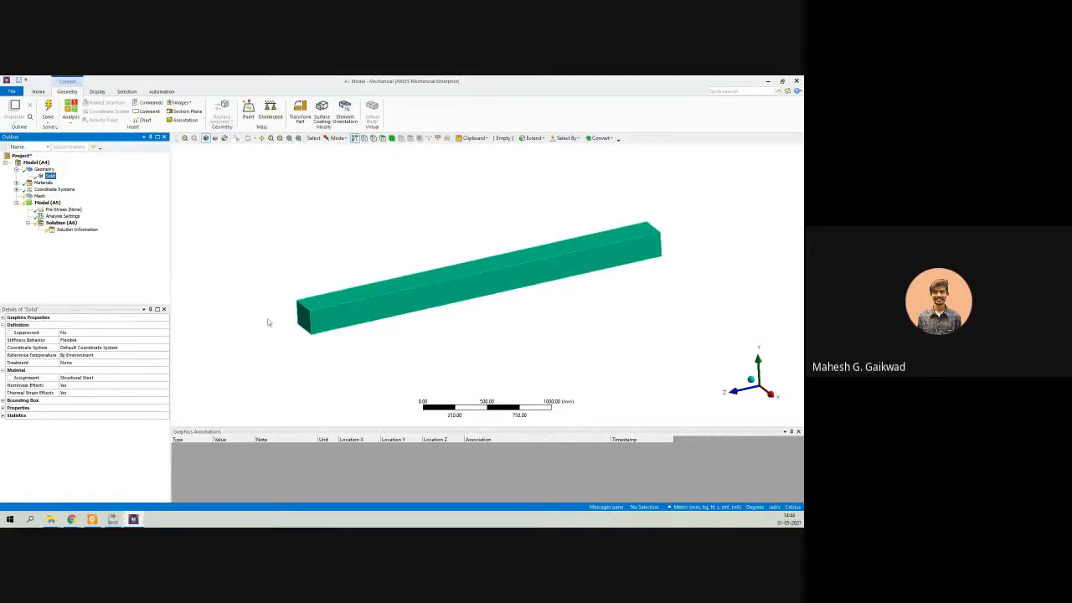
left_click(107, 379)
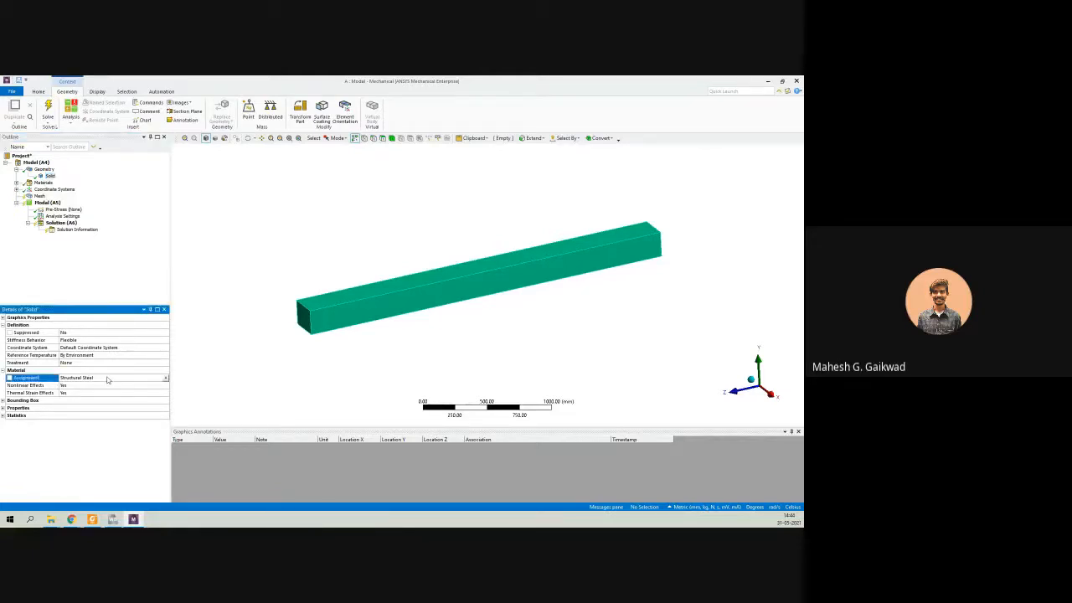
left_click(166, 381)
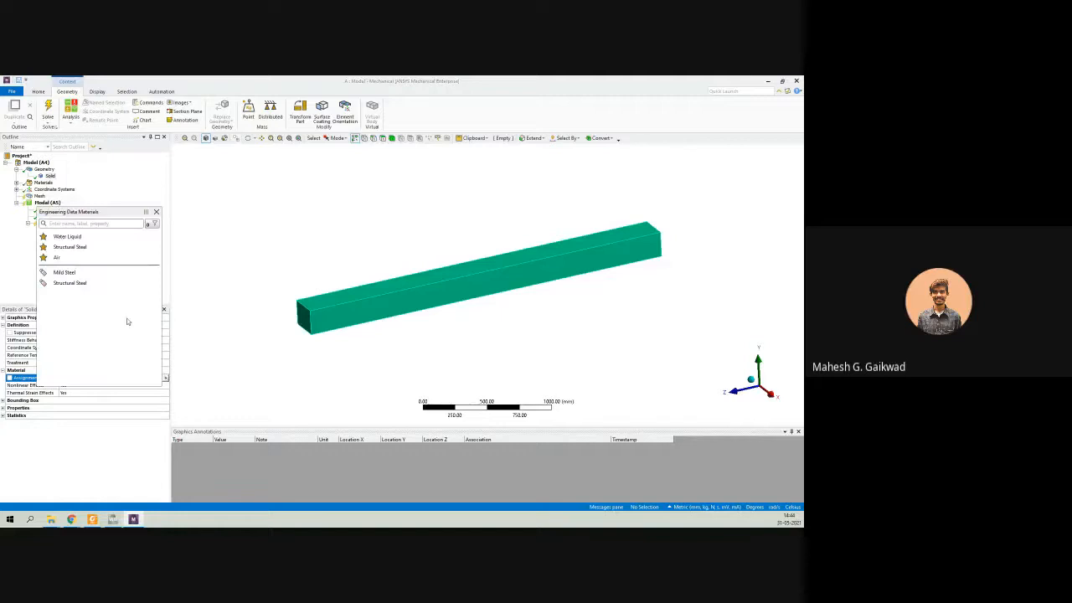
left_click(67, 273)
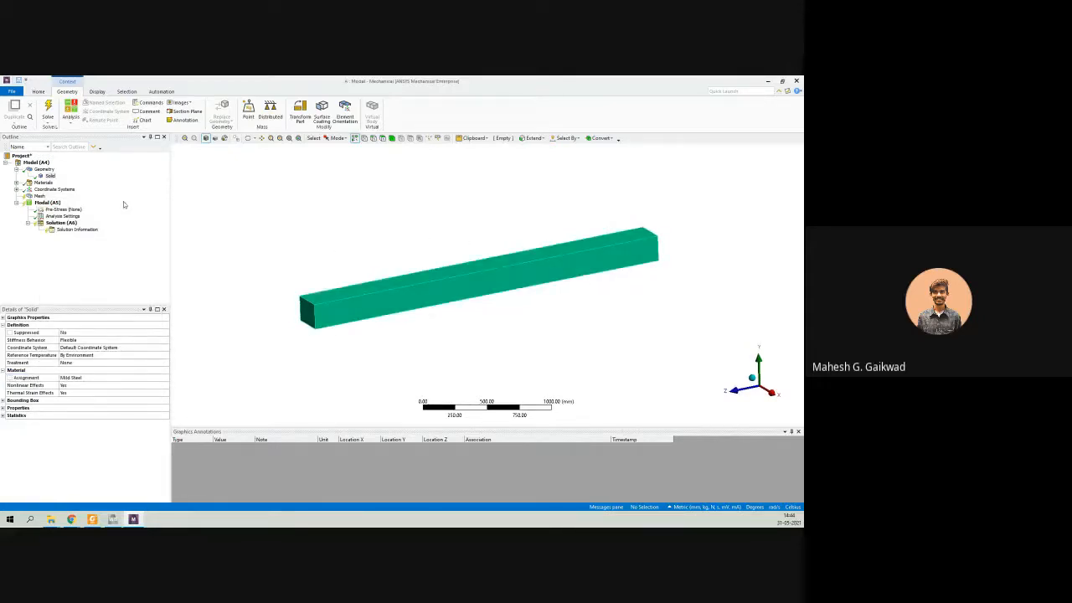
Generate a mesh on the beam with the default element size and inspect it.
left_click(39, 196)
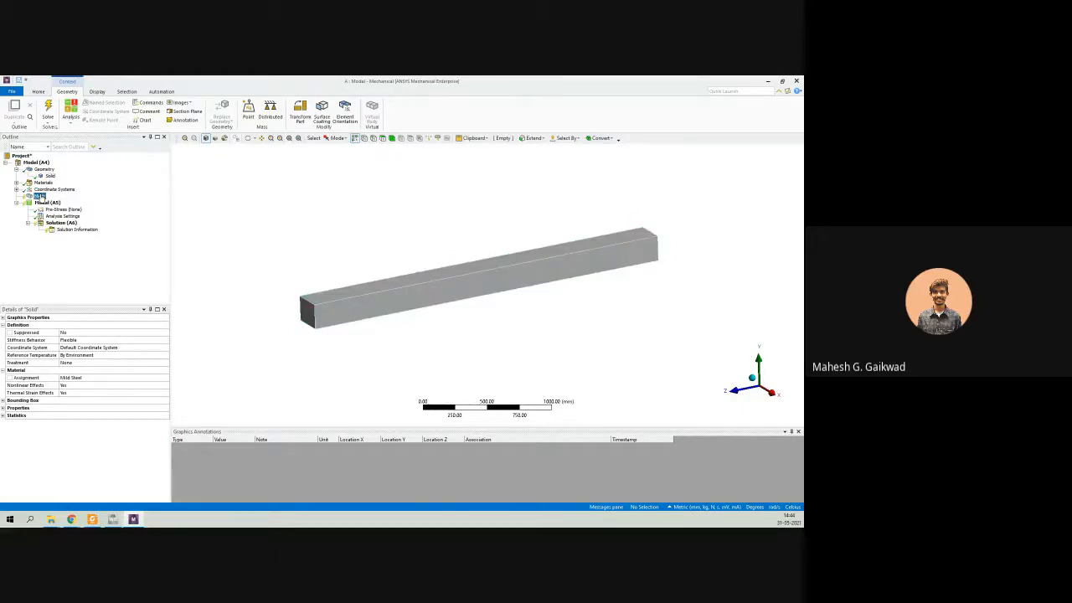
right_click(41, 198)
left_click(83, 221)
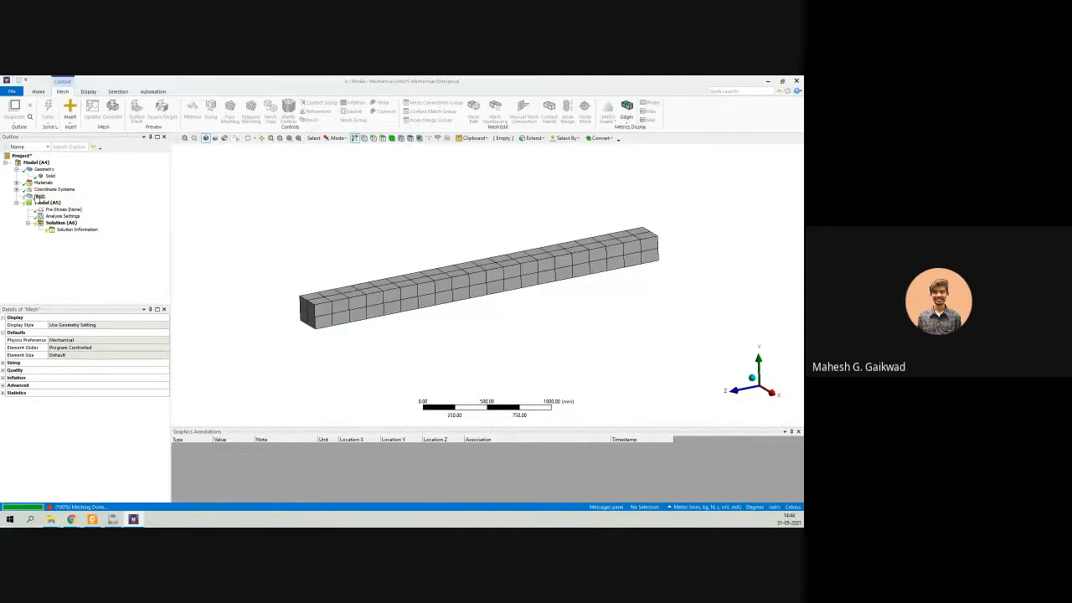
middle_click_drag(408, 303, 432, 315)
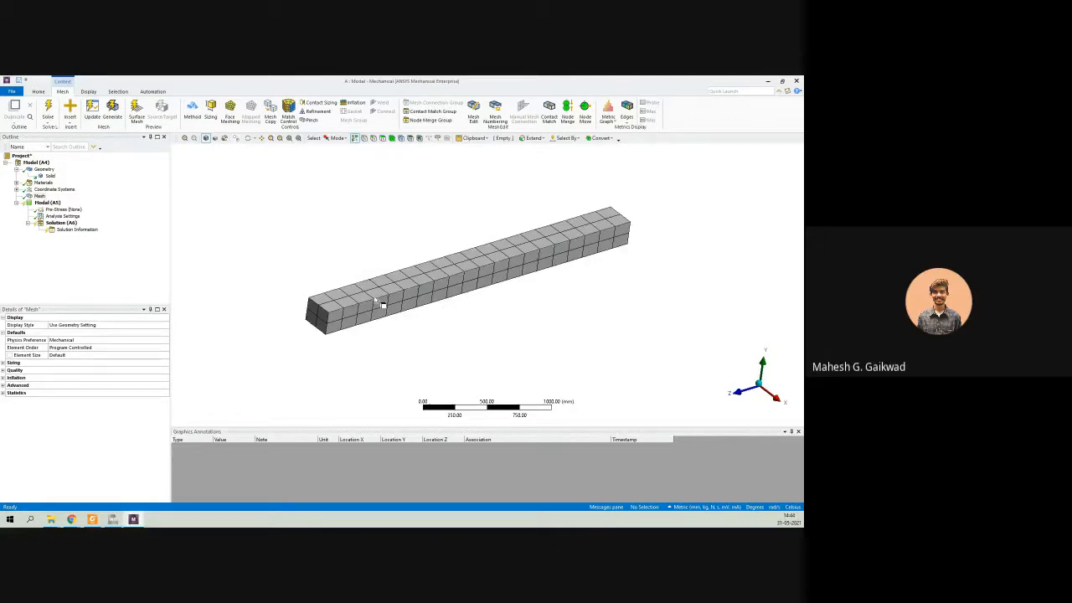
middle_click_drag(452, 330, 569, 275)
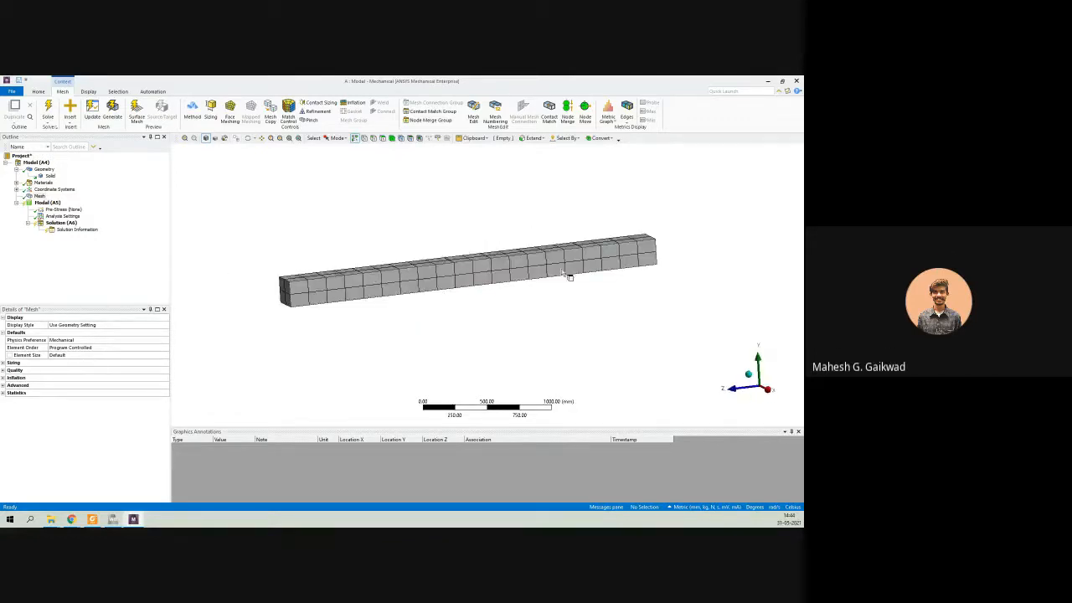
middle_click_drag(442, 294, 446, 305)
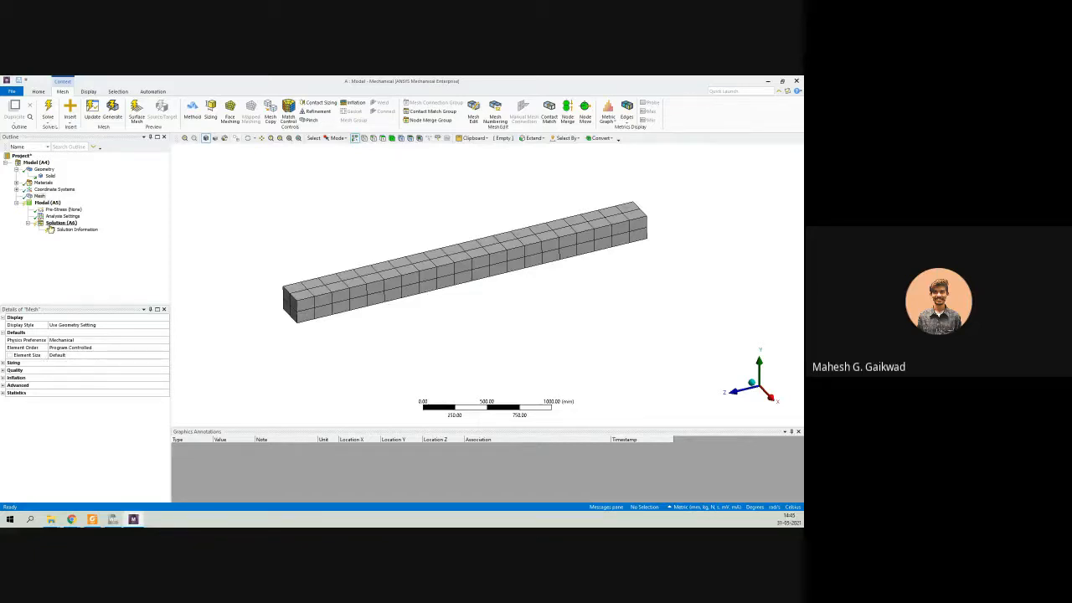
Set the mesh element size to 30 mm and regenerate the beam's mesh.
left_click(39, 196)
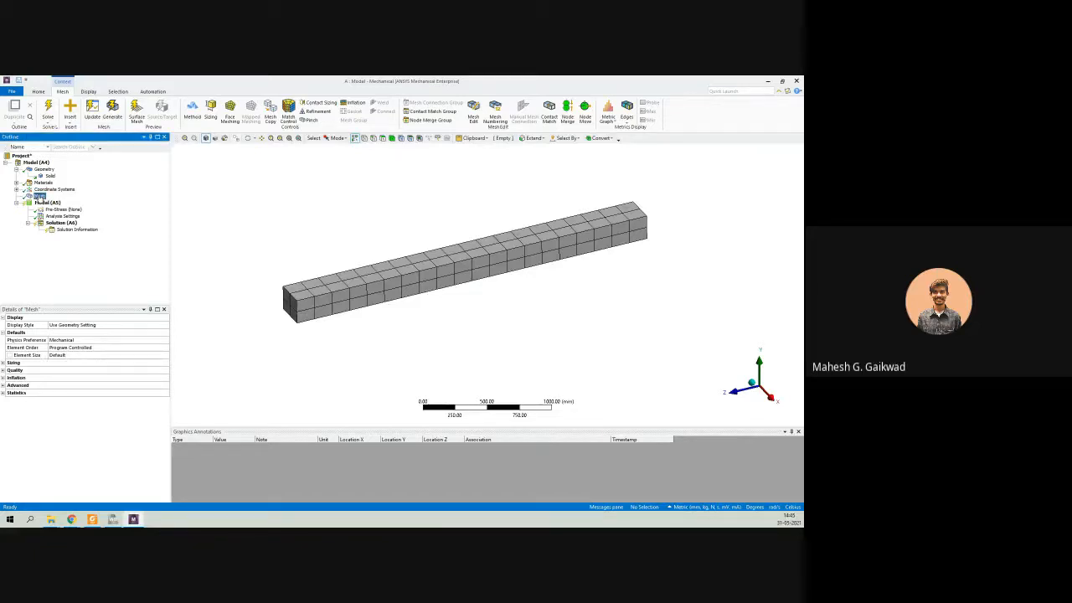
left_click(67, 356)
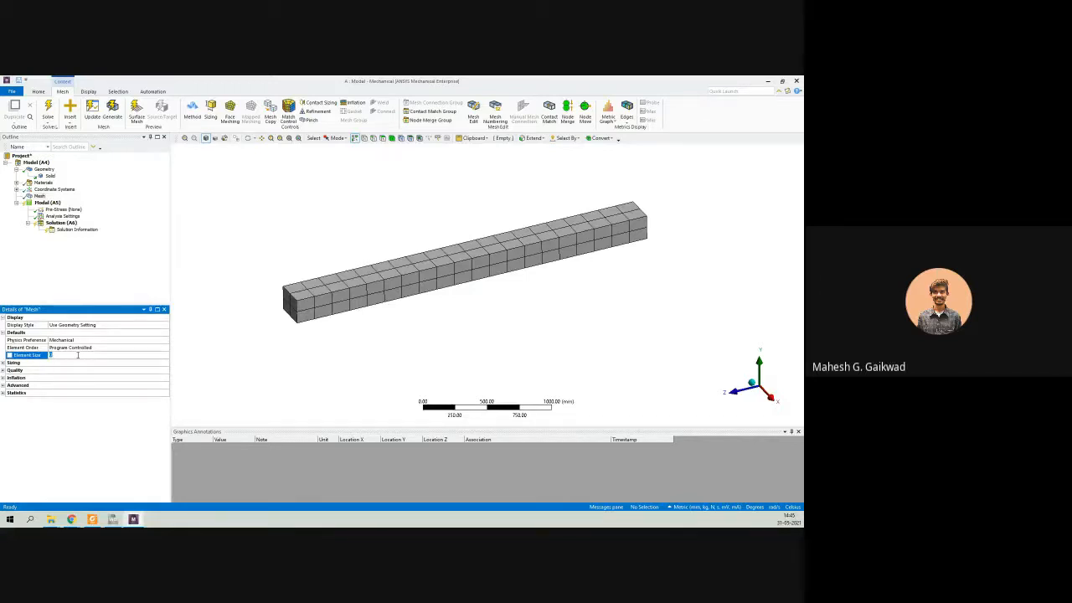
type("30")
key("Return")
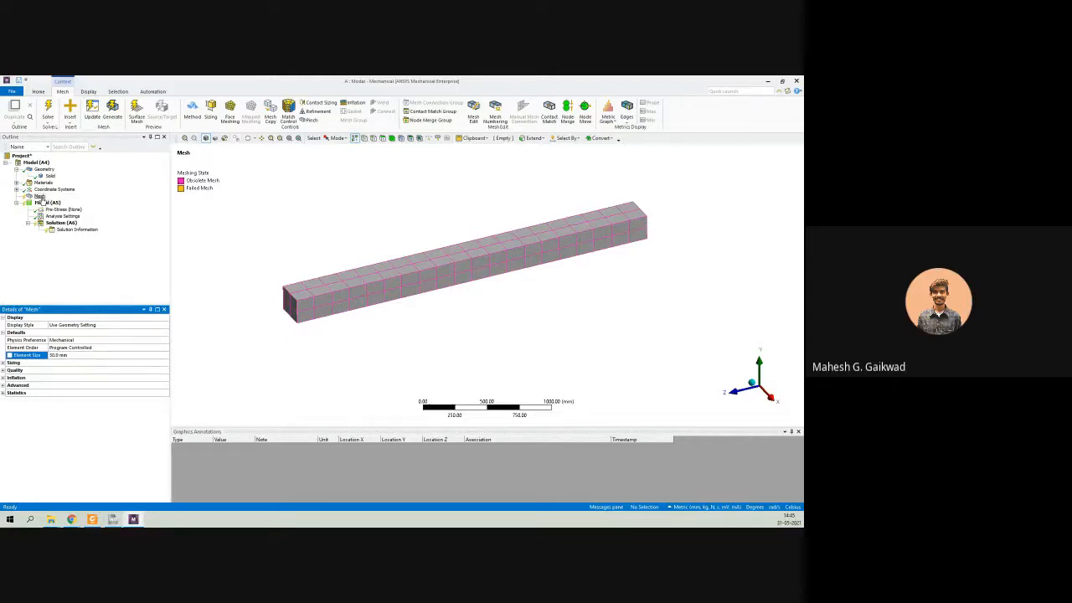
right_click(41, 196)
left_click(79, 226)
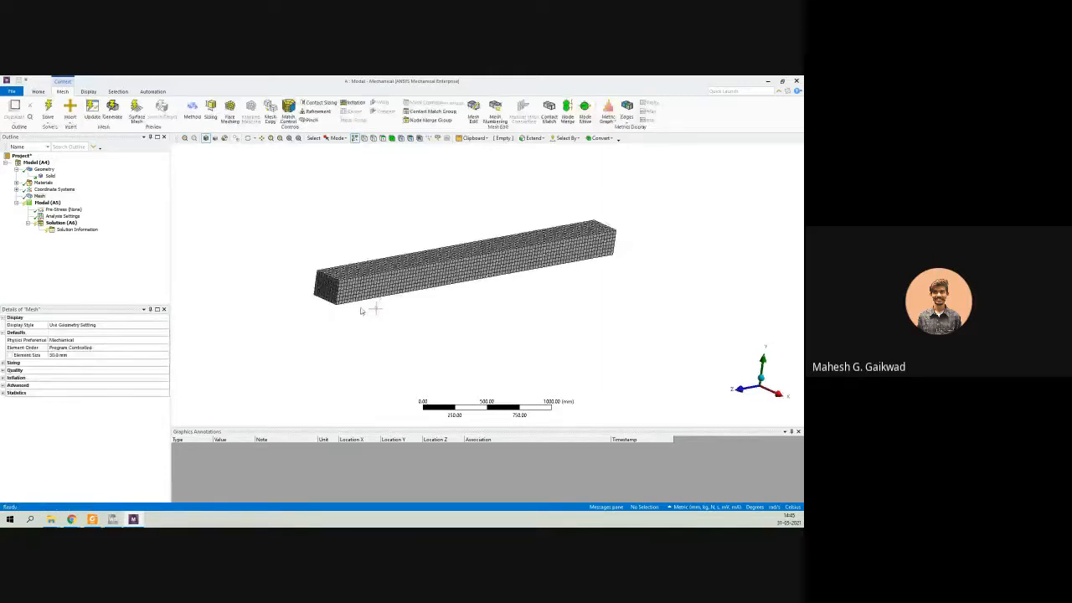
Examine the refined mesh along the beam's length and at its end face.
scroll(339, 287, "up", 3)
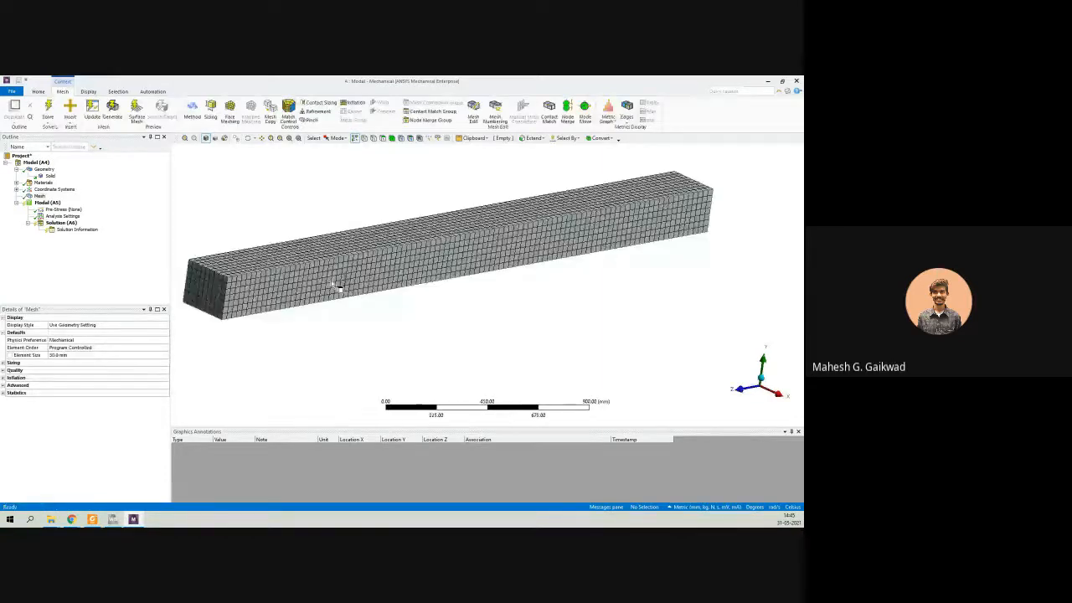
scroll(335, 285, "up", 3)
middle_click_drag(429, 301, 322, 302)
scroll(405, 307, "down", 3)
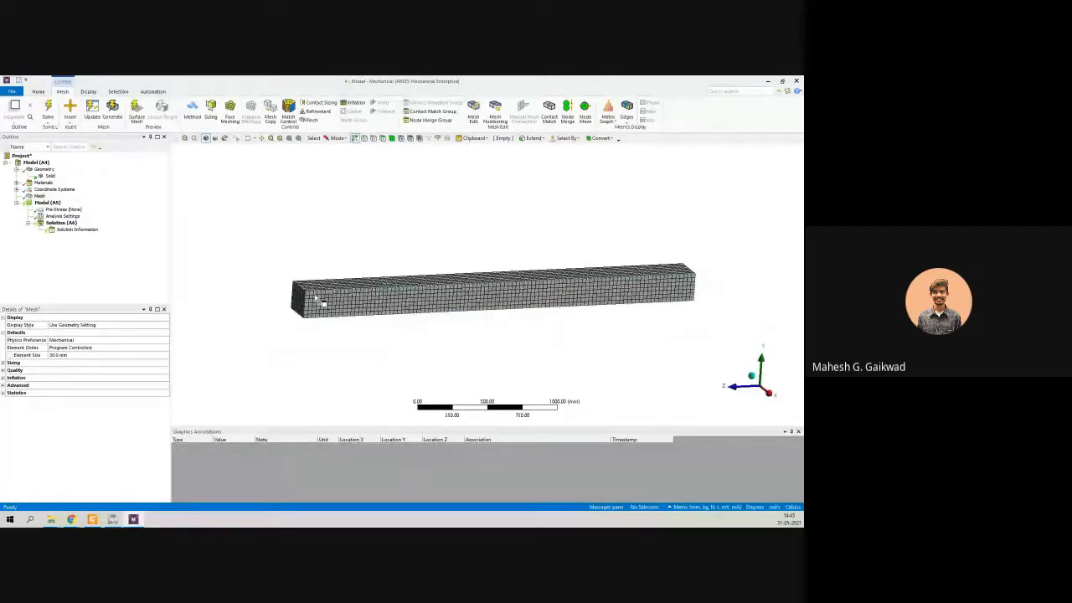
scroll(396, 269, "up", 2)
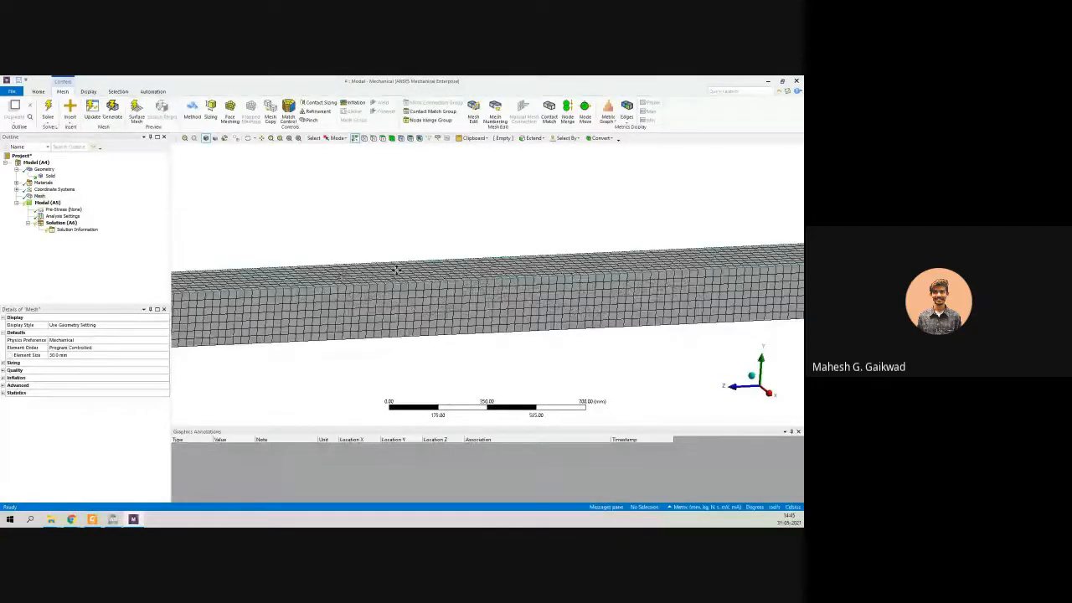
middle_click_drag(396, 270, 371, 317)
scroll(273, 337, "up", 2)
scroll(371, 317, "up", 2)
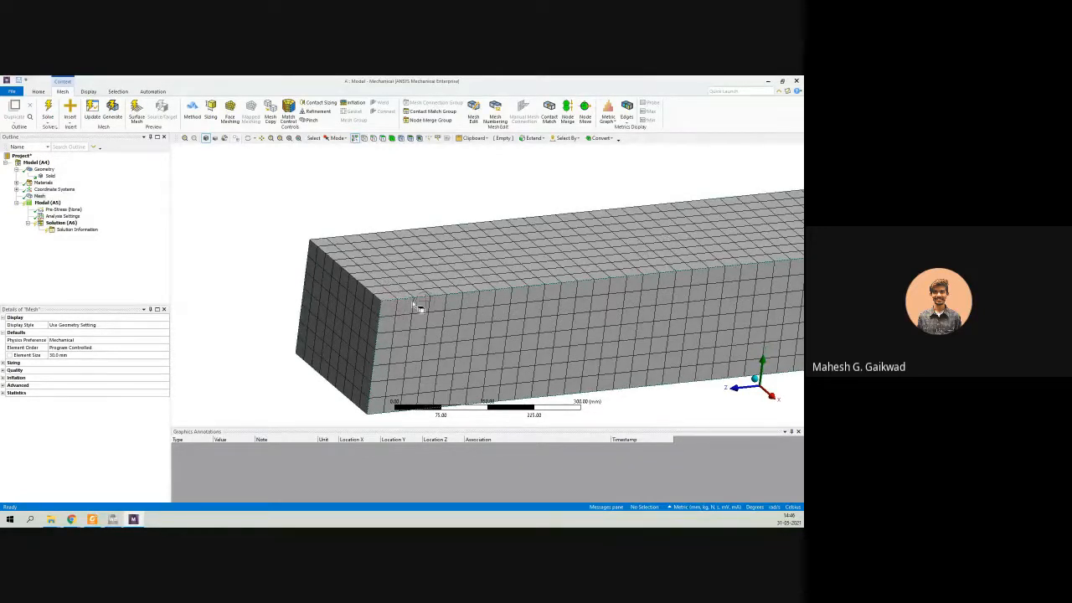
scroll(416, 307, "down", 5)
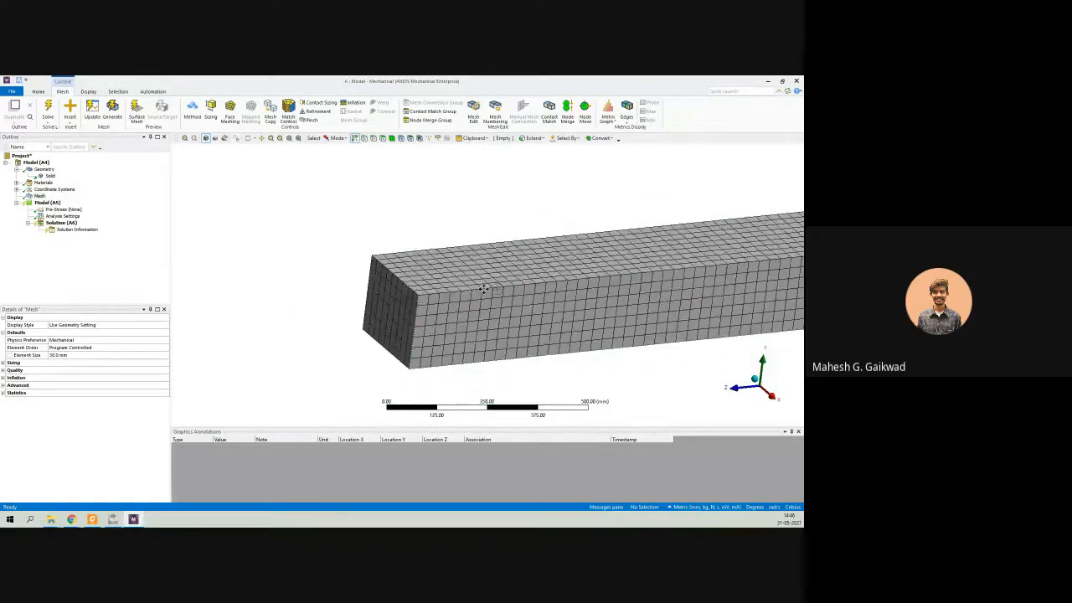
middle_click_drag(364, 292, 364, 287)
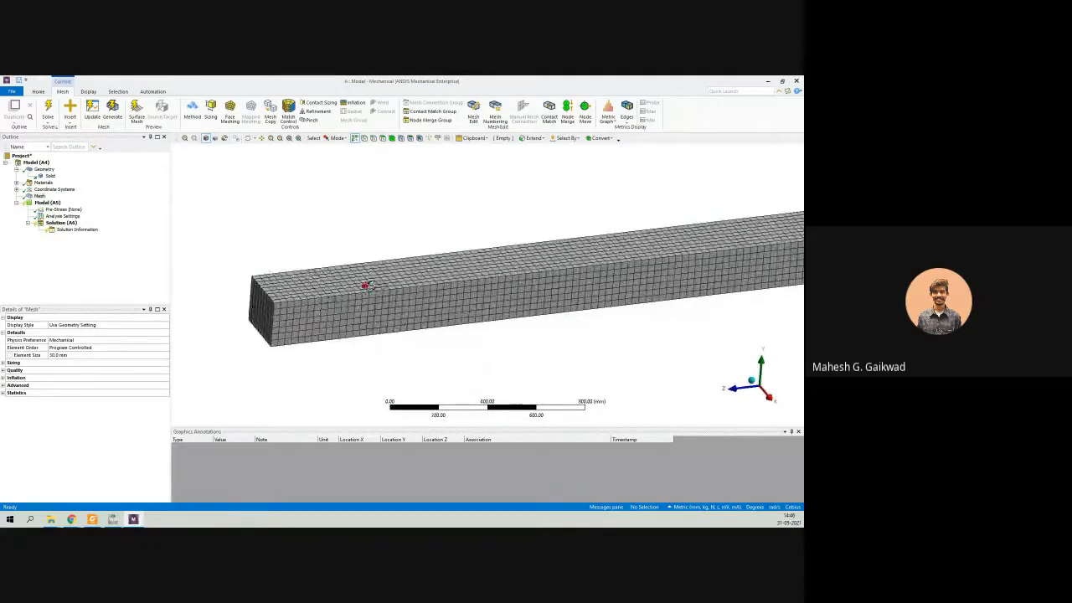
Insert a Fixed Support in the Modal environment and apply it to the beam's end face on the positive Z side.
right_click(47, 204)
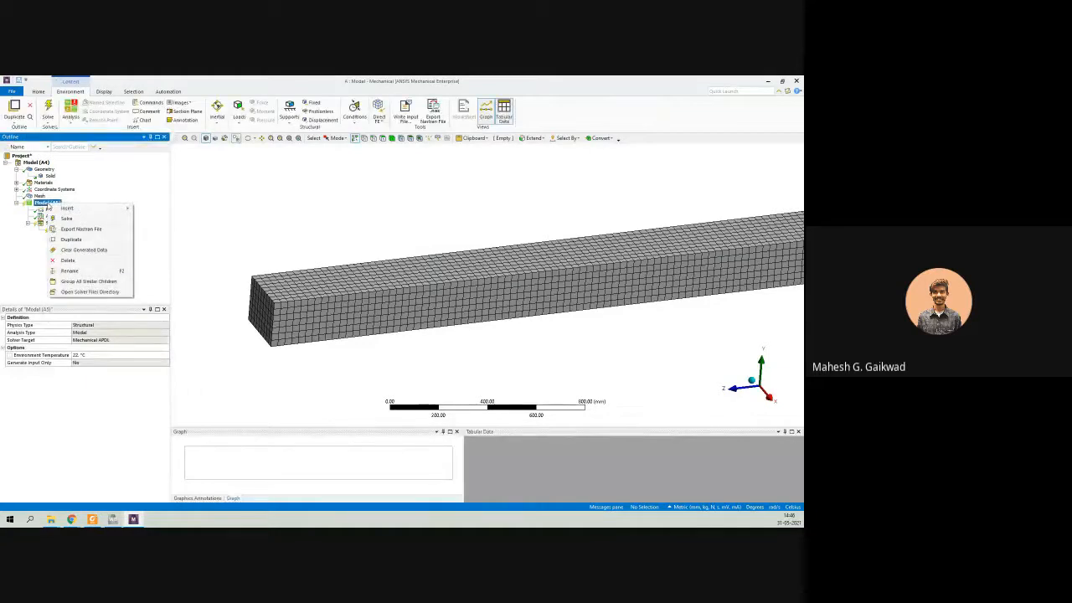
mouse_move(67, 209)
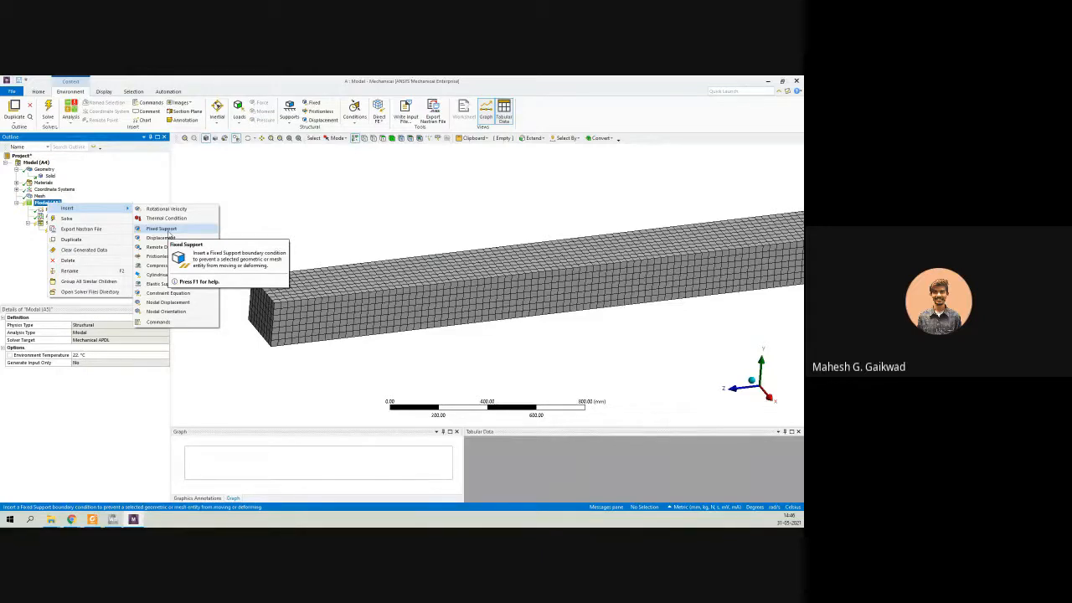
left_click(166, 228)
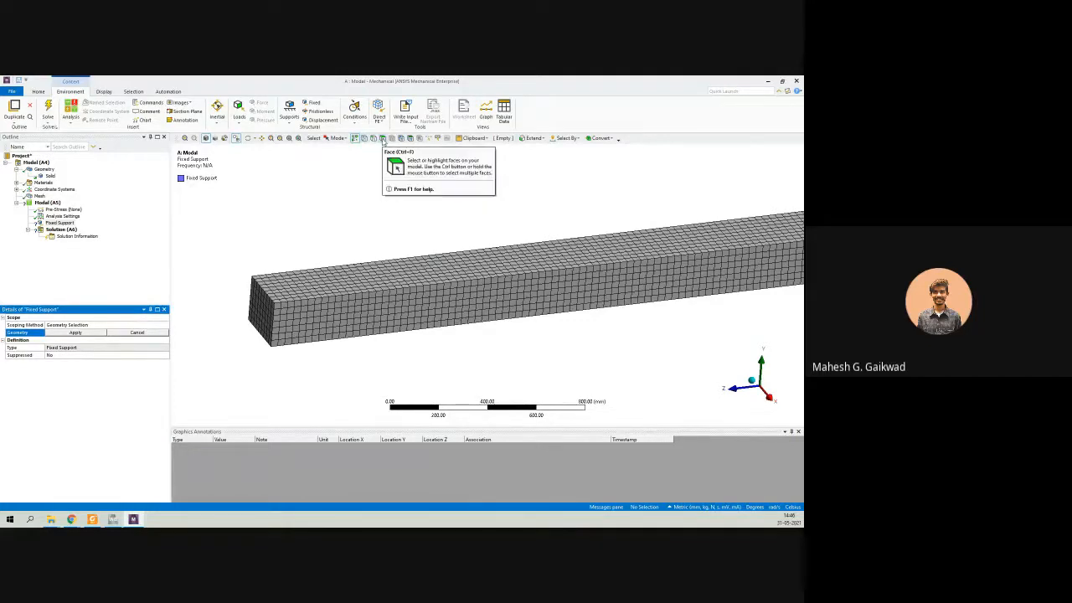
left_click(383, 138)
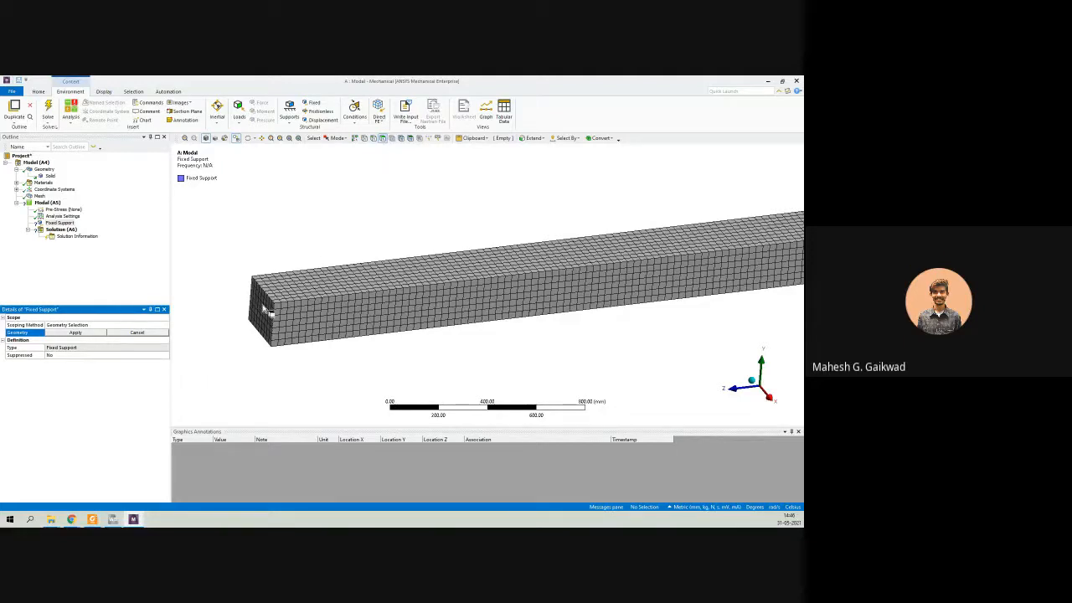
left_click(266, 311)
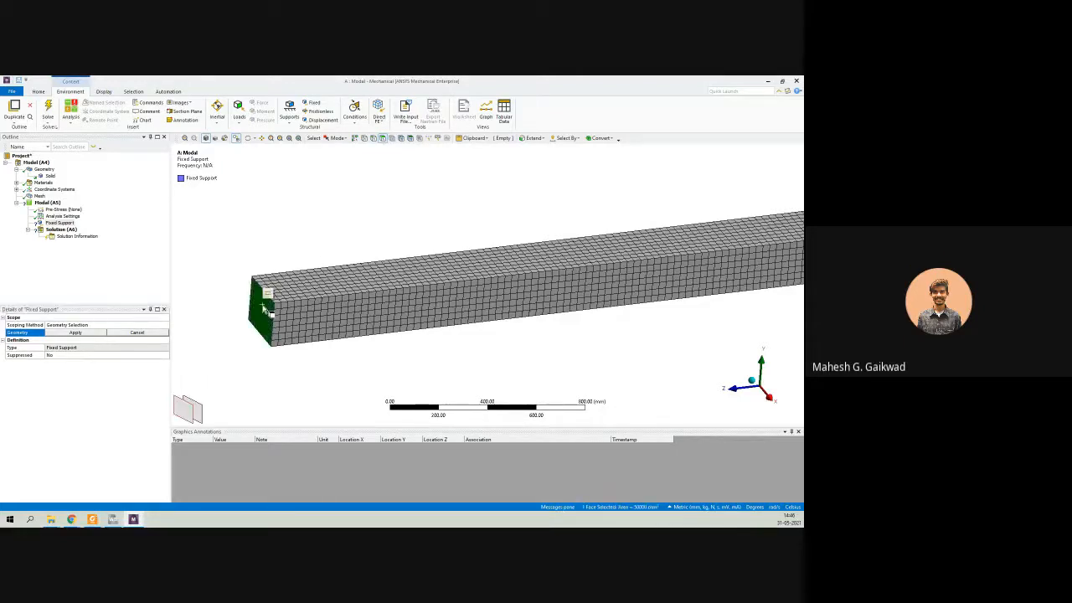
left_click(57, 335)
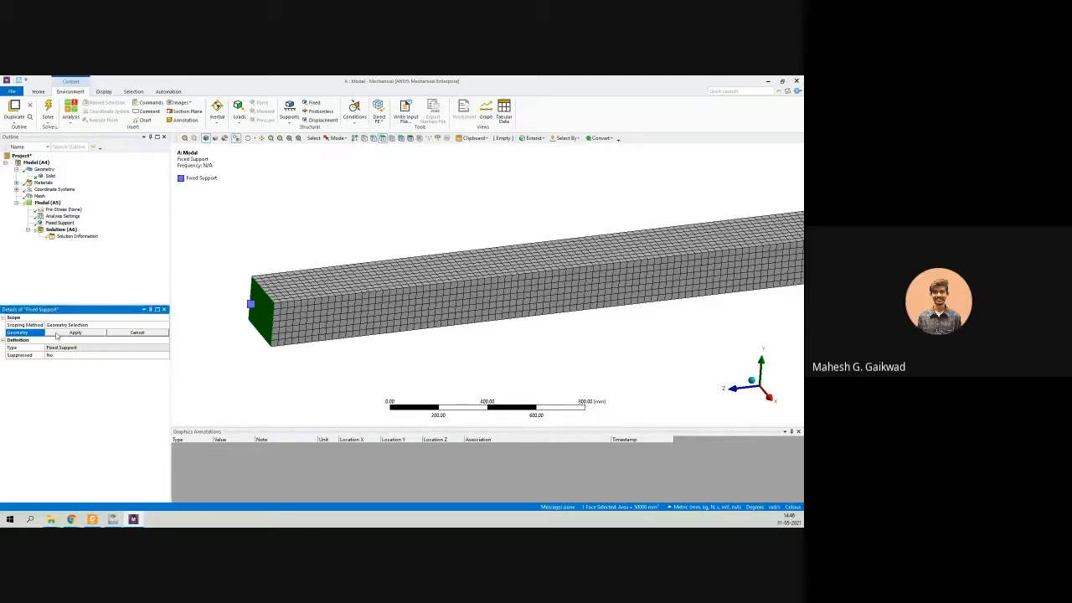
left_click(57, 334)
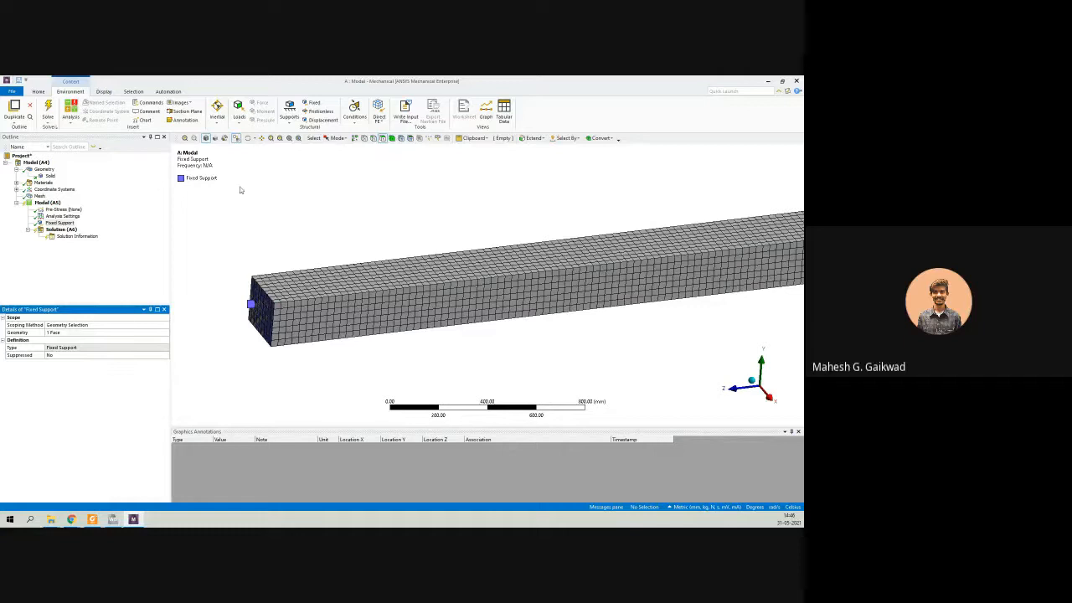
scroll(426, 290, "down", 3)
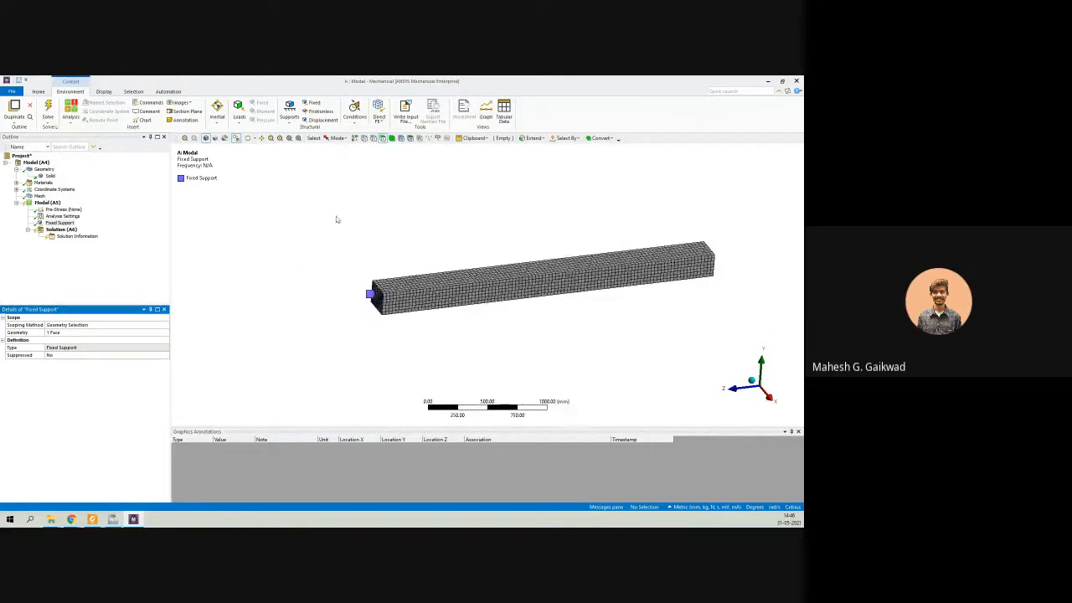
Move the Fixed Support legend next to the beam and try exporting the view as a PNG image file.
left_click_drag(181, 154, 308, 252)
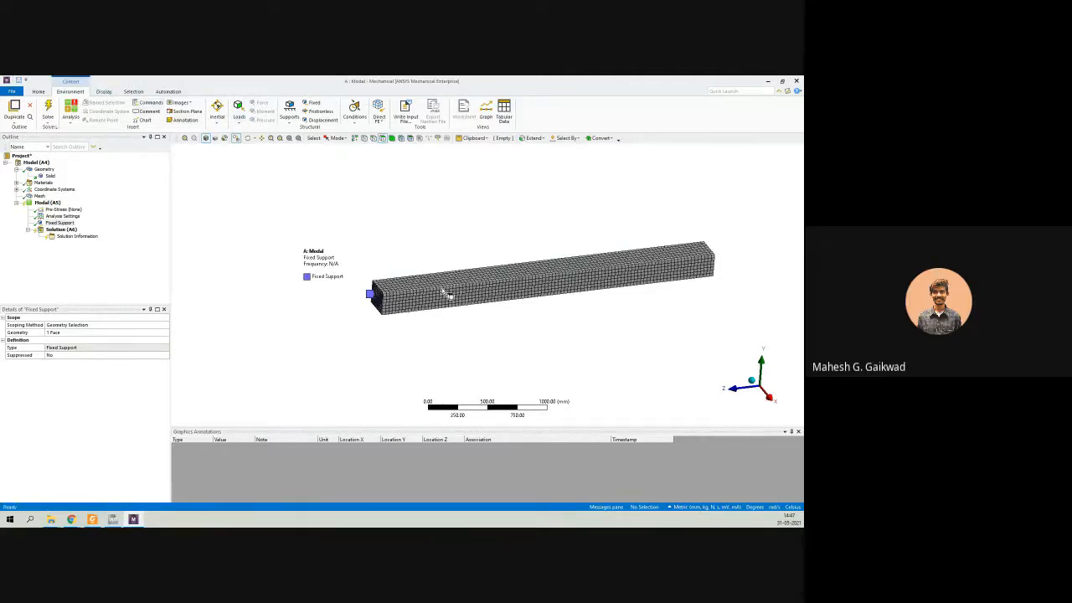
left_click(180, 102)
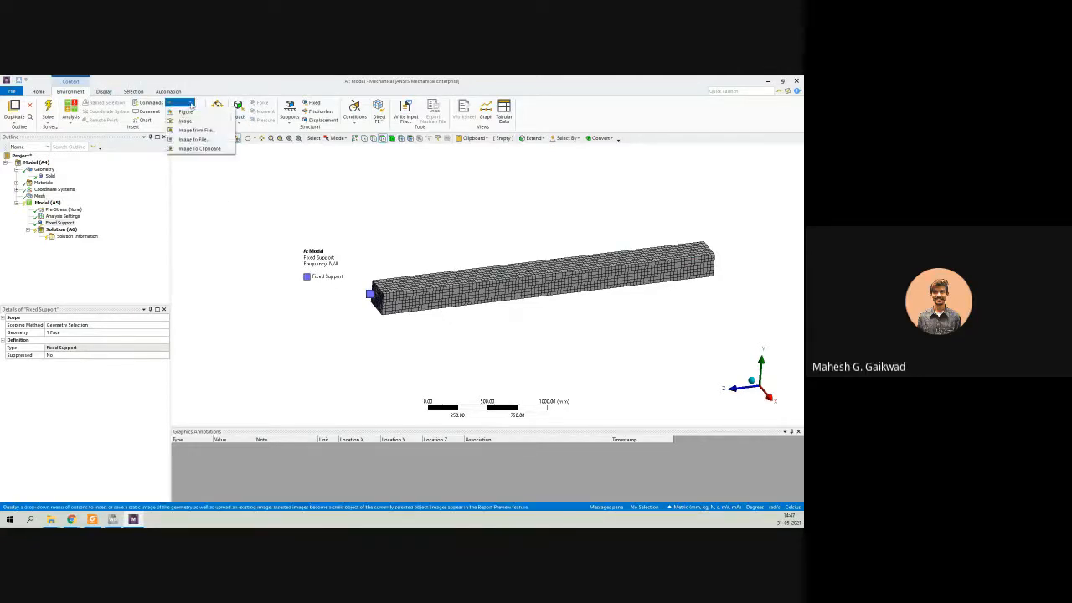
left_click(193, 139)
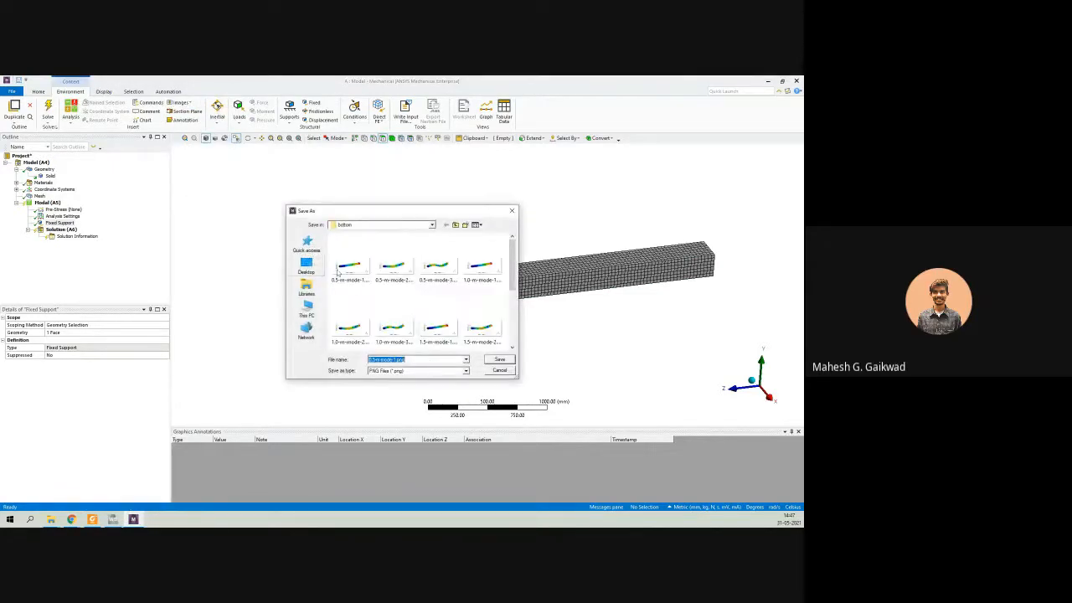
left_click(499, 359)
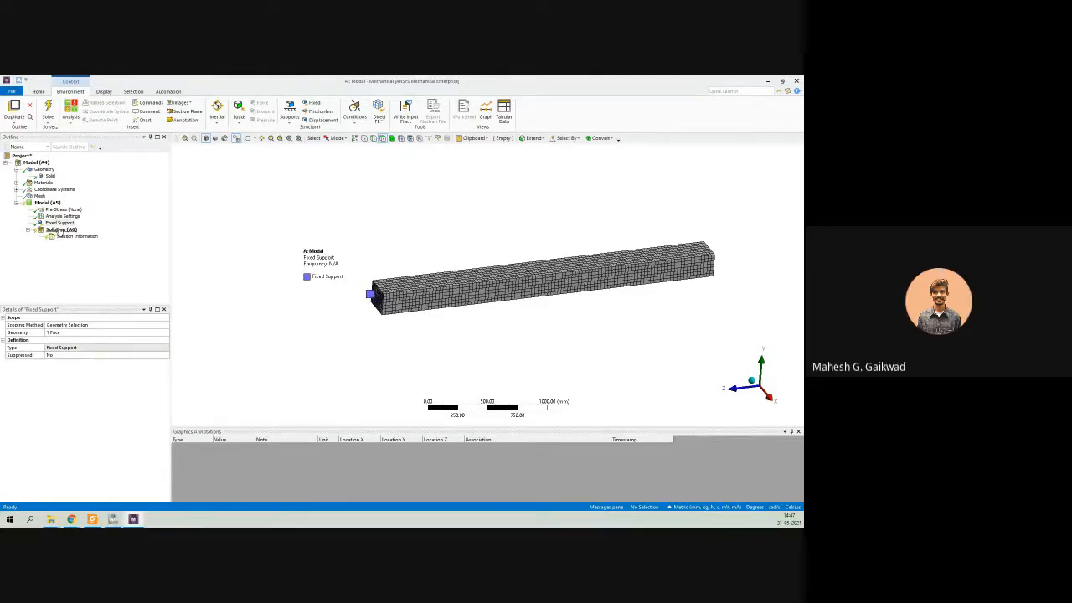
Solve the modal analysis and display the Solution's natural frequency graph and table.
left_click(49, 108)
left_click(60, 230)
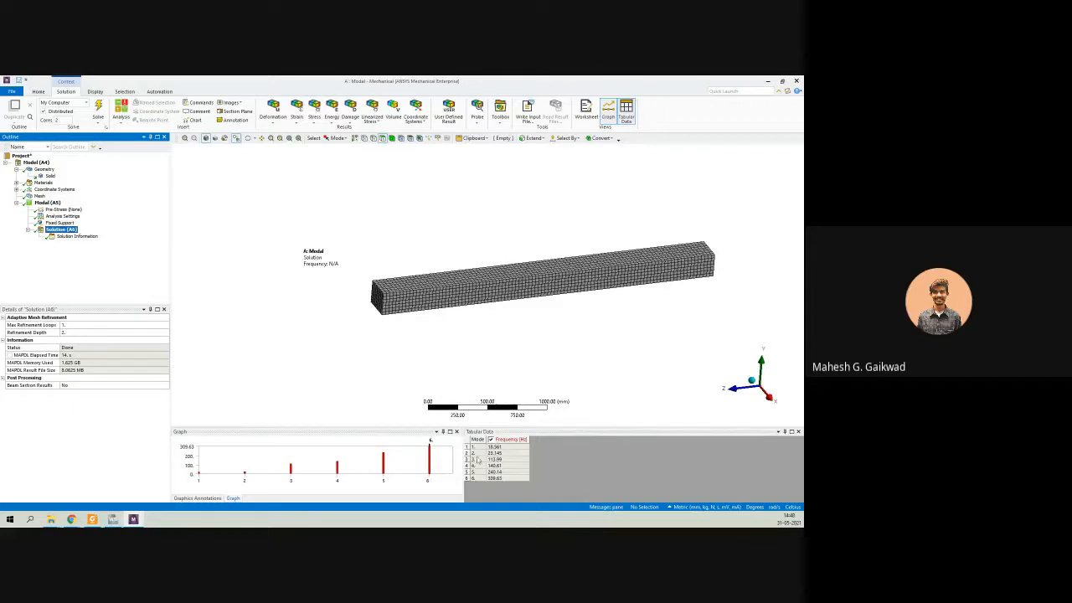
Create mode shape results for all six natural frequencies and evaluate them.
left_click_drag(504, 448, 501, 479)
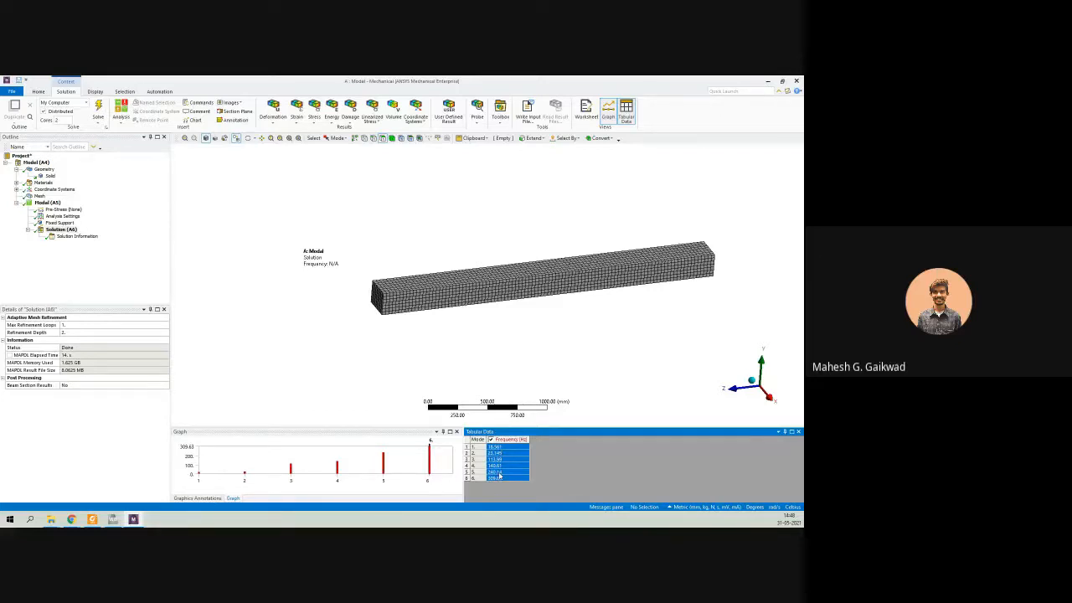
right_click(500, 475)
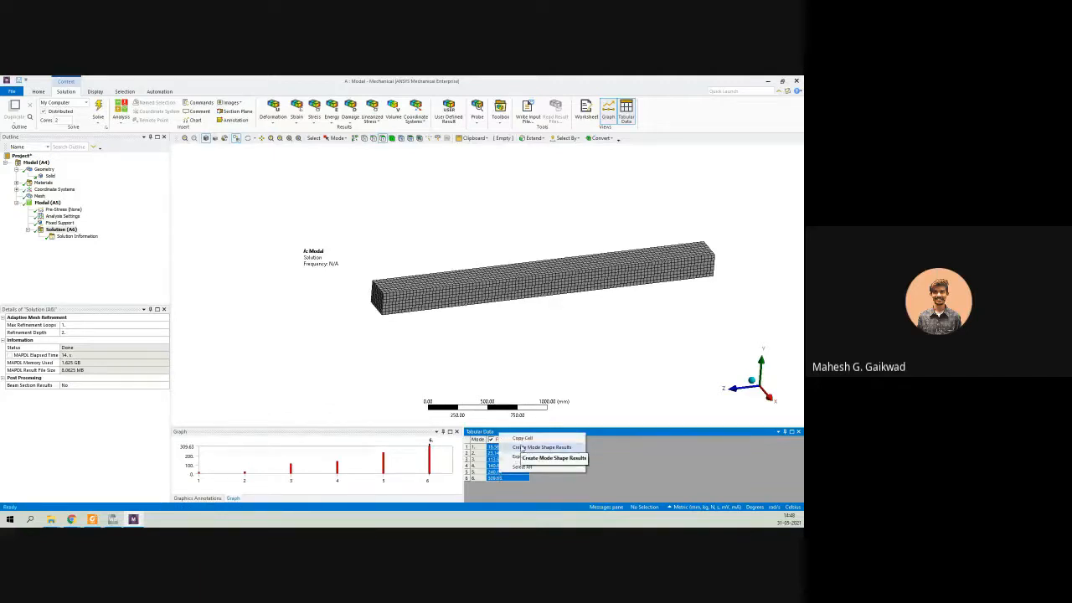
left_click(522, 448)
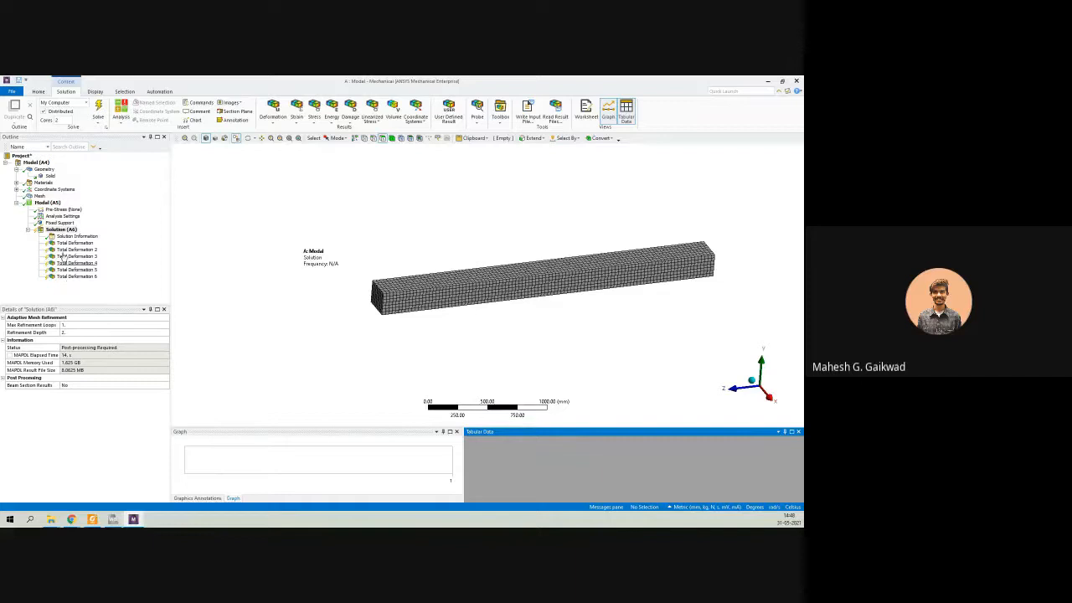
left_click(98, 107)
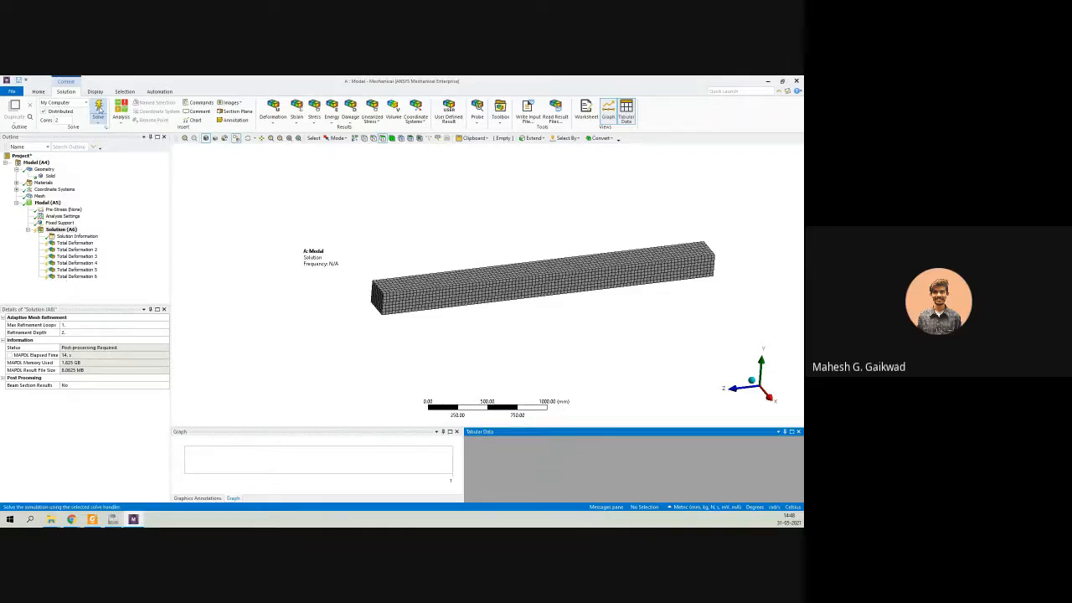
Animate the first two Total Deformation mode shapes and compare their frequencies in the tabular data.
left_click(75, 243)
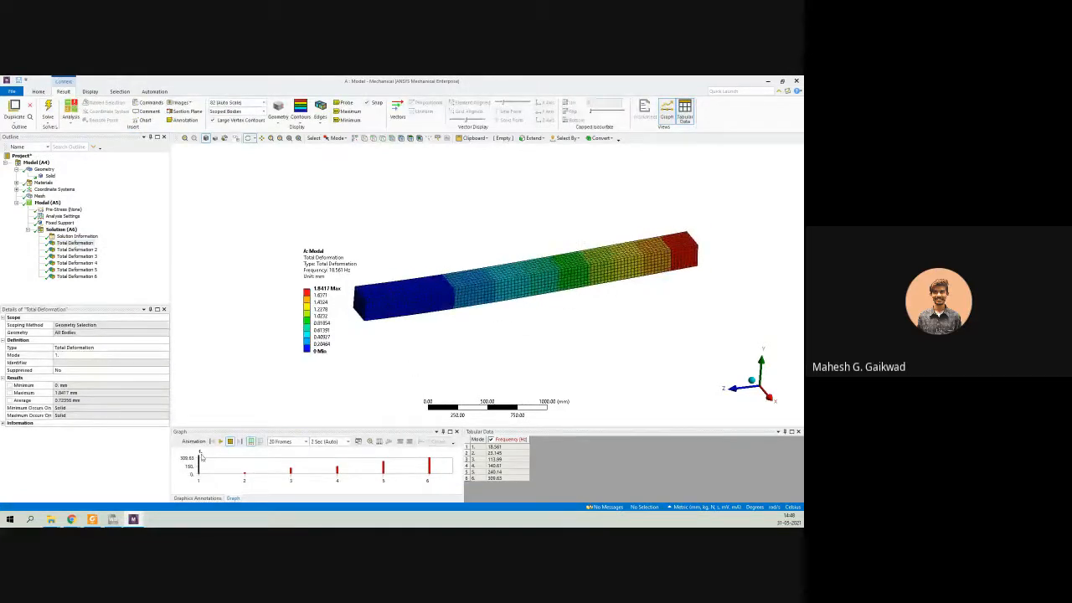
left_click(220, 441)
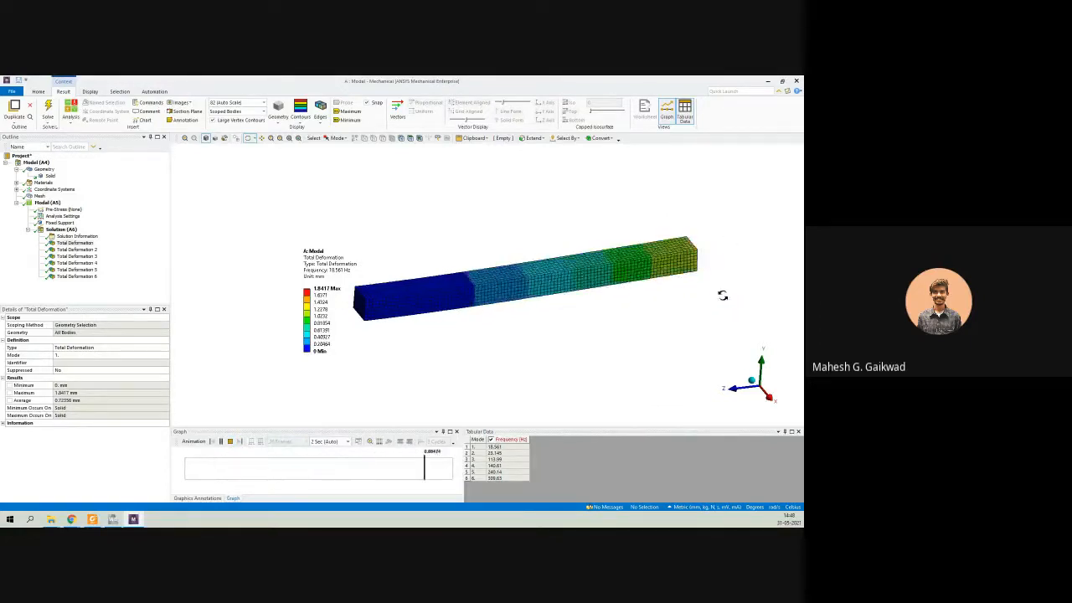
left_click(77, 250)
left_click(220, 441)
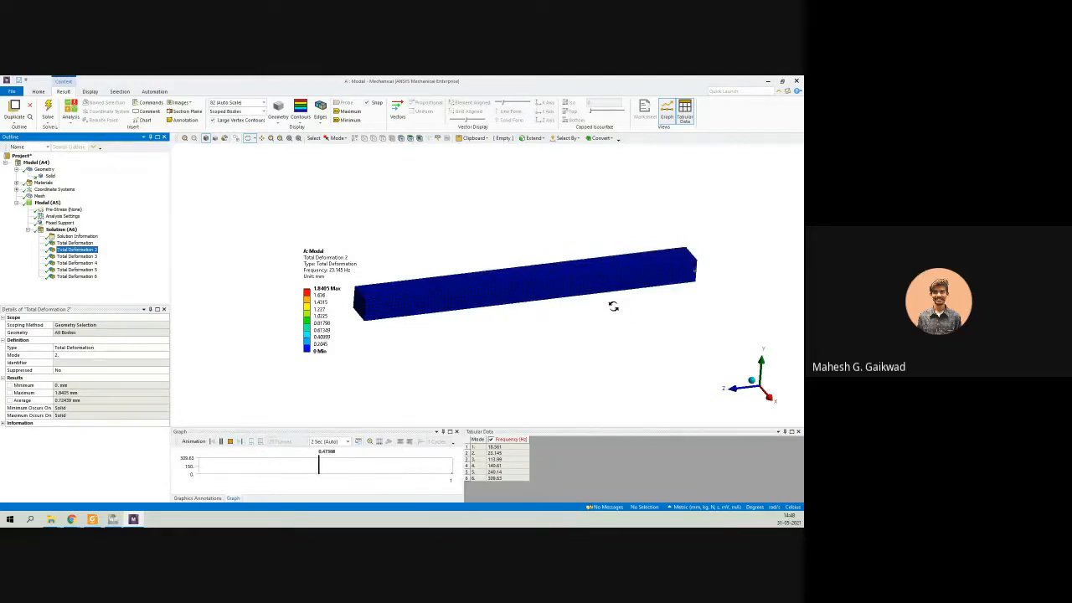
left_click(76, 242, "ctrl")
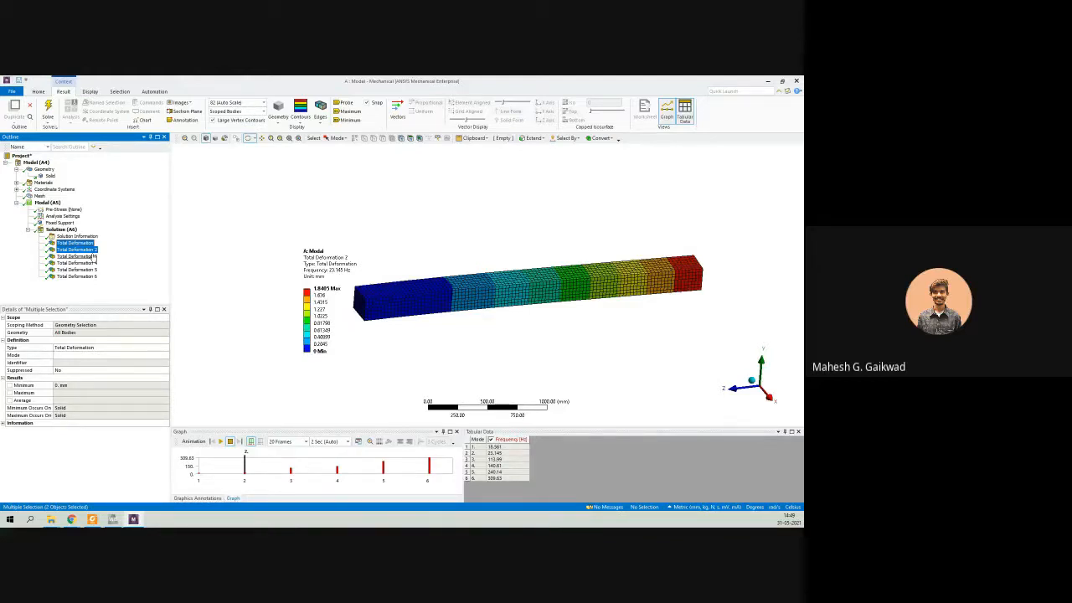
left_click(495, 448)
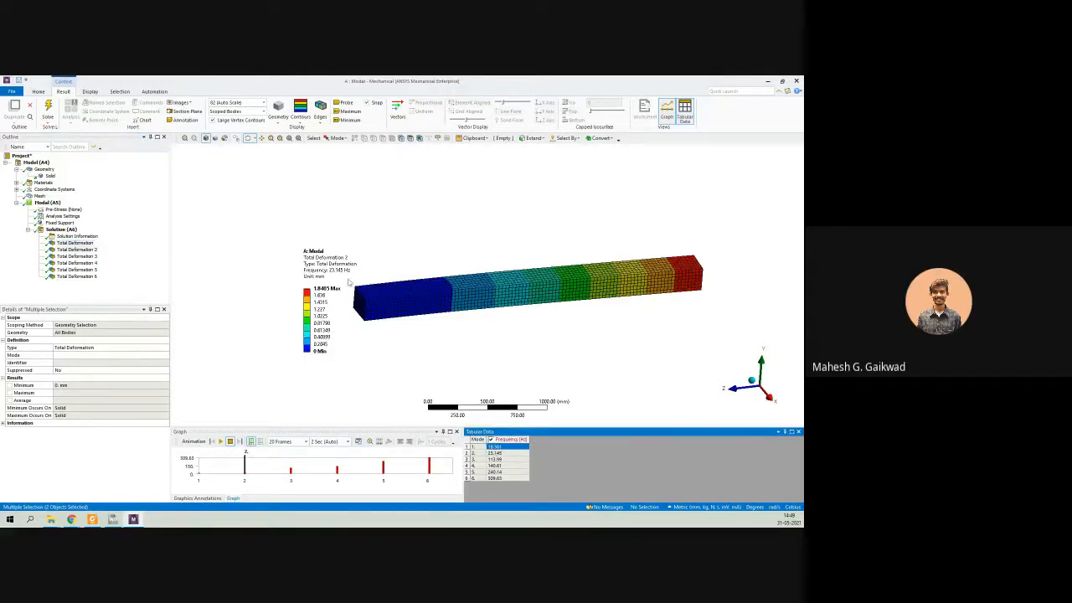
Display the first mode shape and check its frequency against the theoretical mode-1 value in the paper's Validation section in Foxit Reader.
left_click(84, 246)
left_click(85, 243)
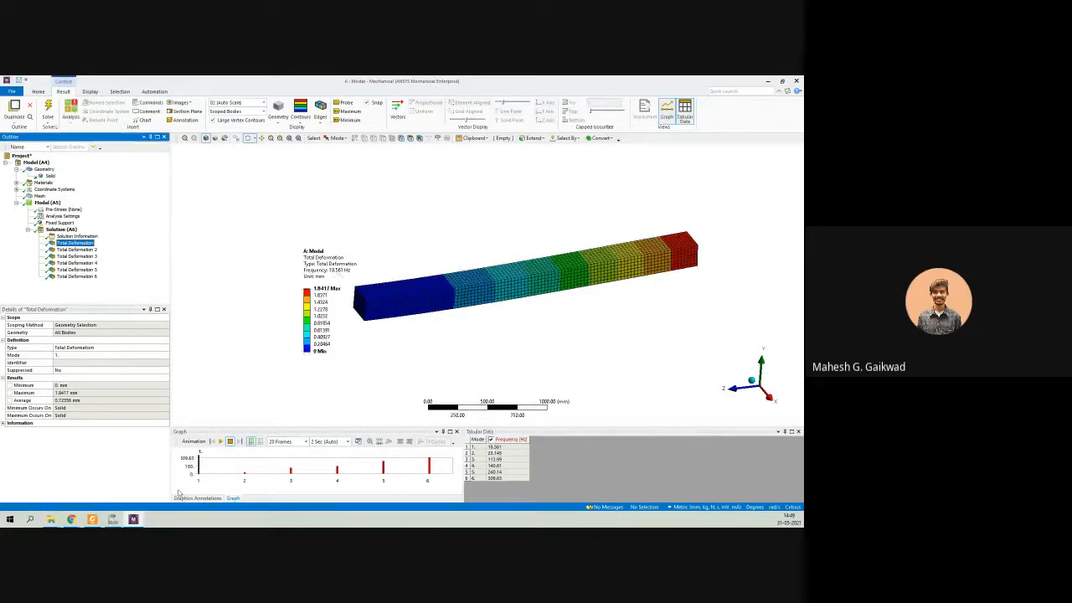
left_click(92, 519)
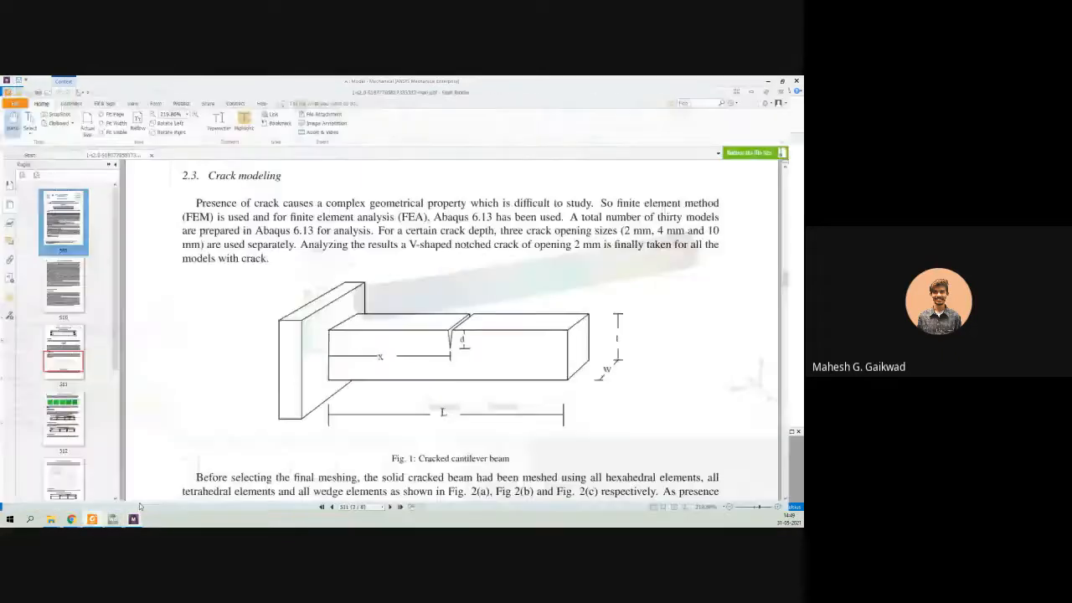
scroll(318, 348, "up", 5)
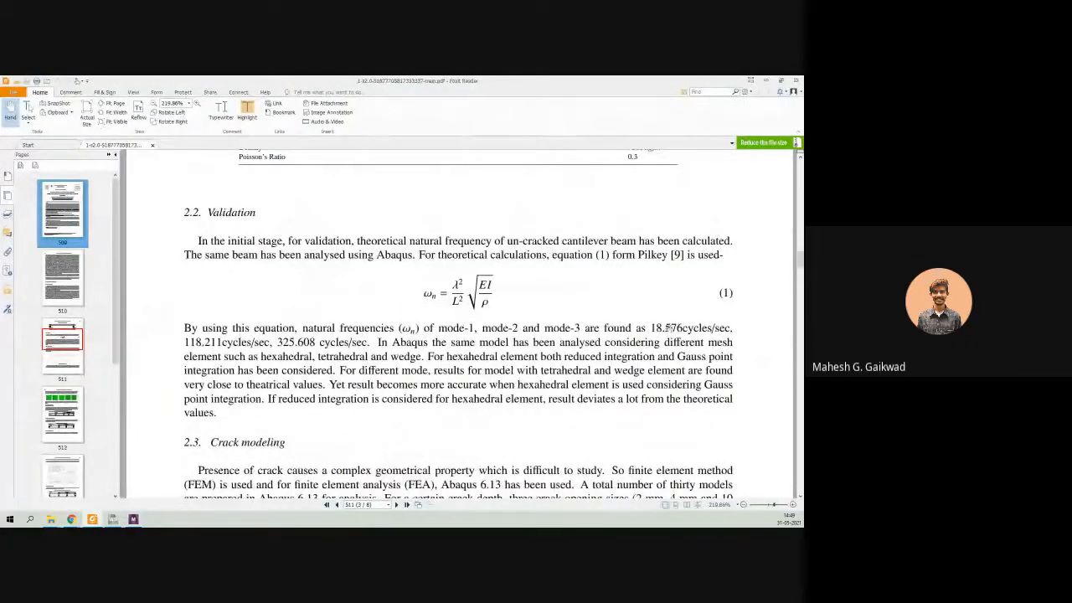
left_click_drag(652, 327, 683, 328)
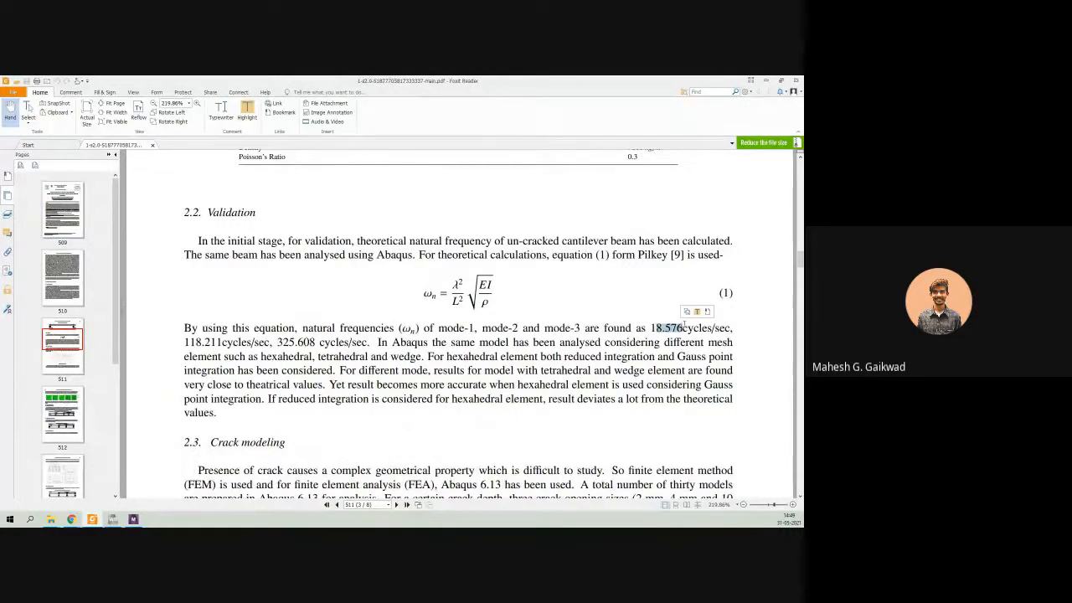
left_click(766, 81)
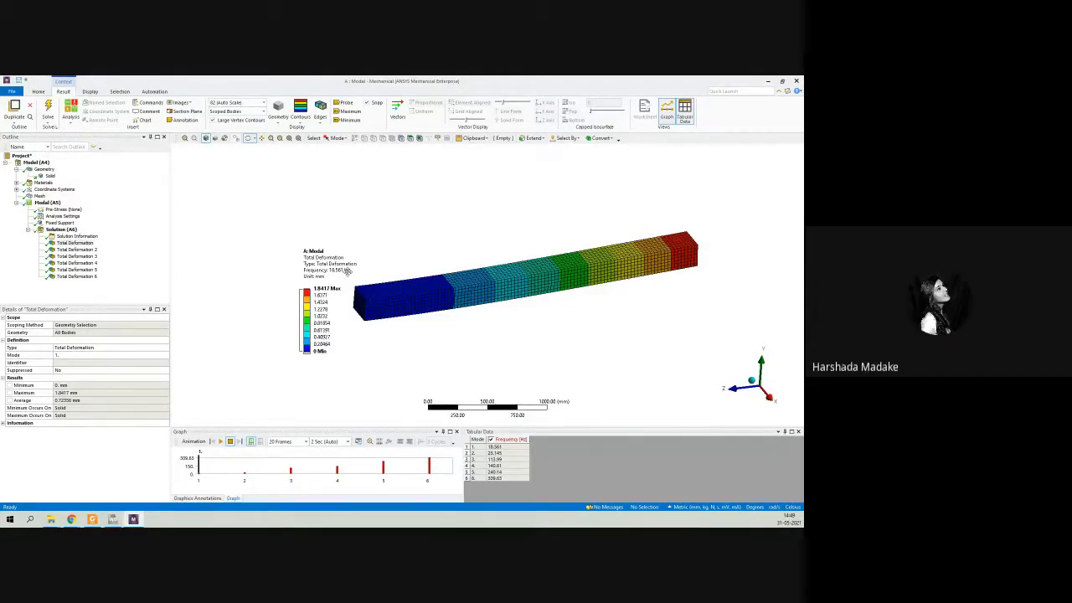
Adjust the view of the deformed beam and delete the Total Deformation 2 result from the Solution.
left_click_drag(306, 245, 413, 296)
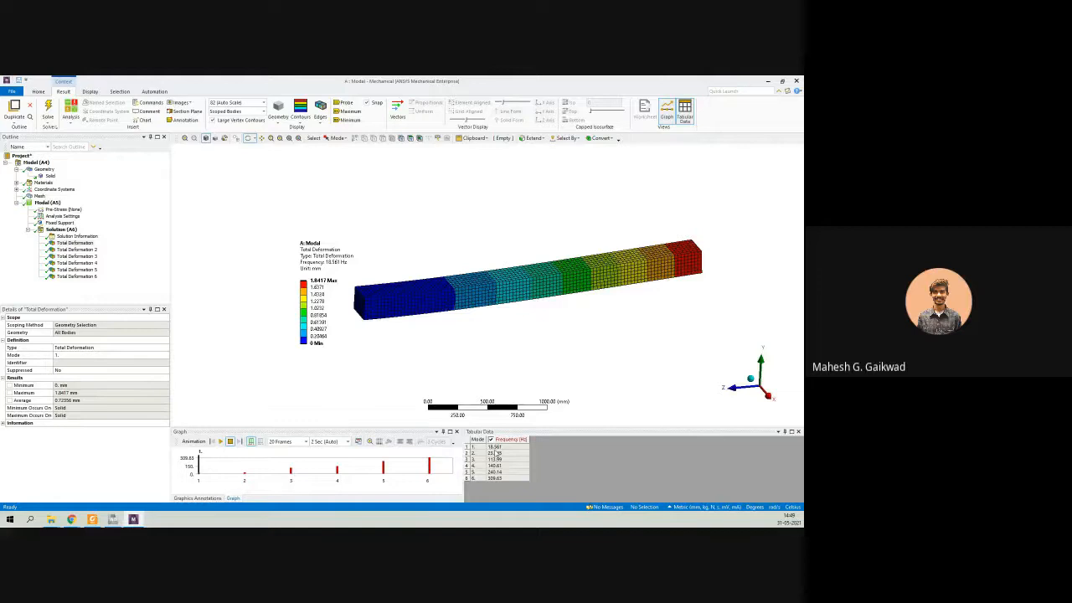
left_click(87, 250)
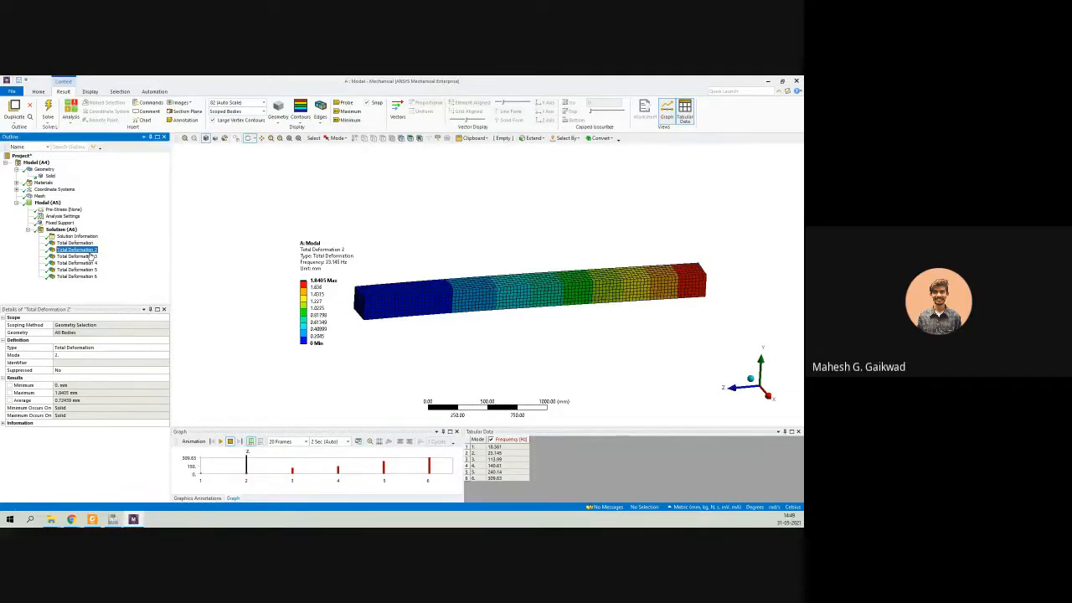
key("Delete")
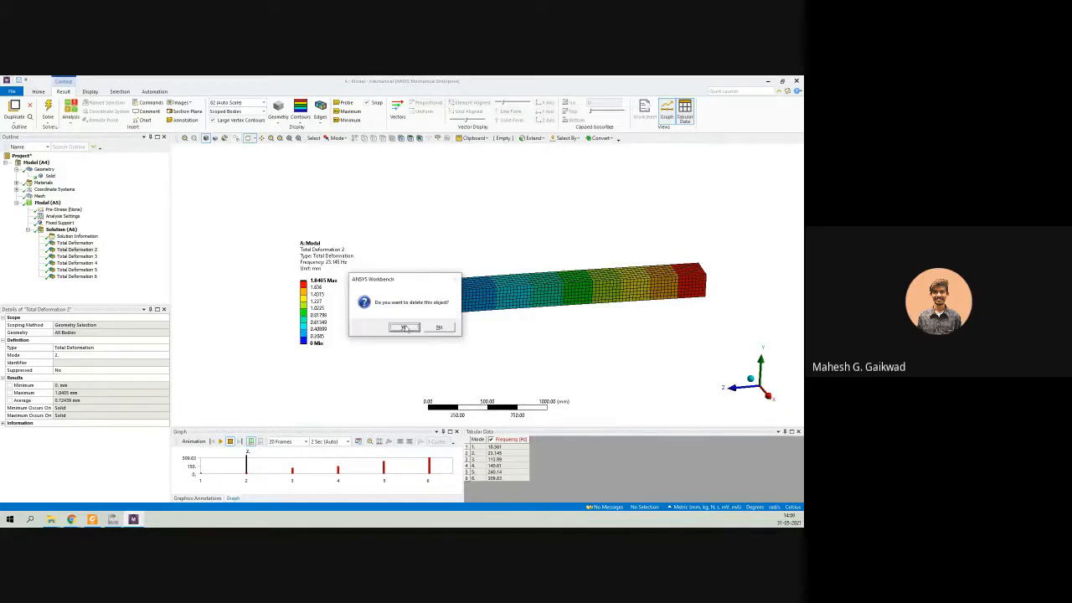
left_click(403, 327)
Compare the first Total Deformation mode shape with Total Deformation 3 and animate Total Deformation 3.
left_click(75, 243)
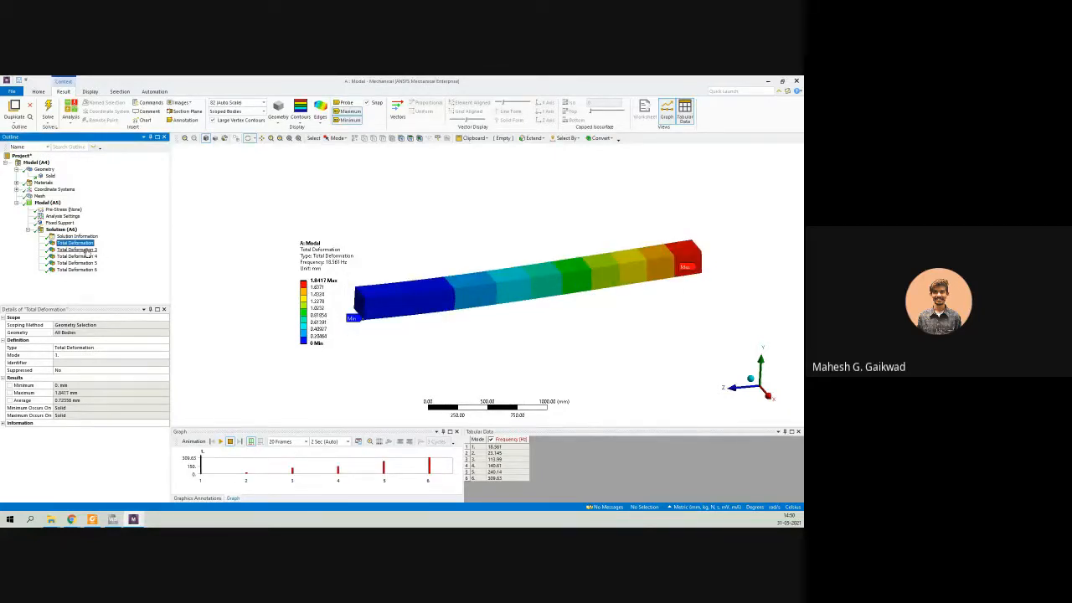
left_click(79, 249)
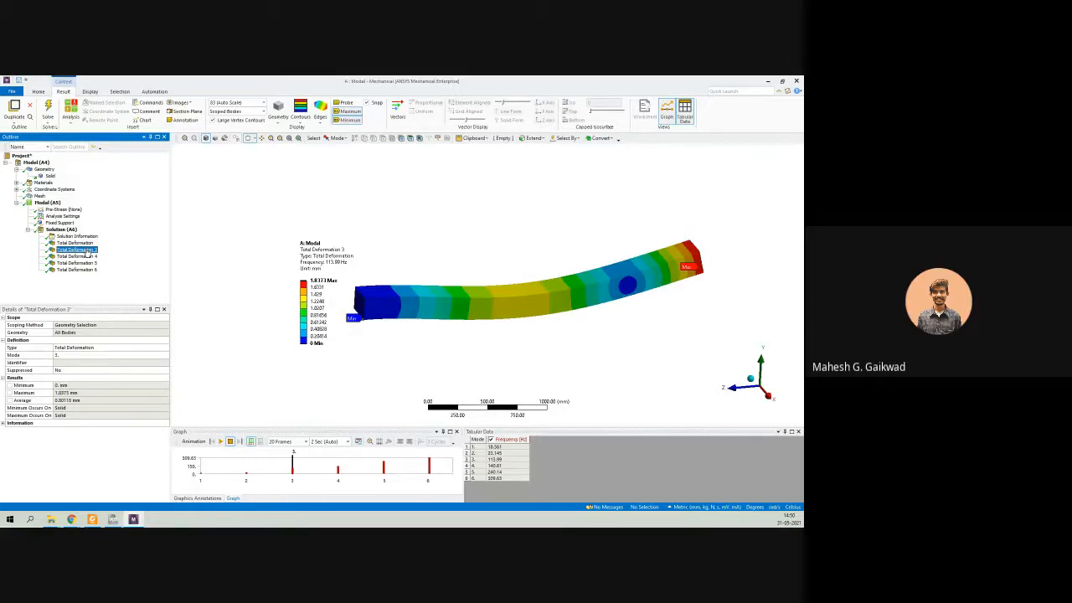
left_click(75, 243)
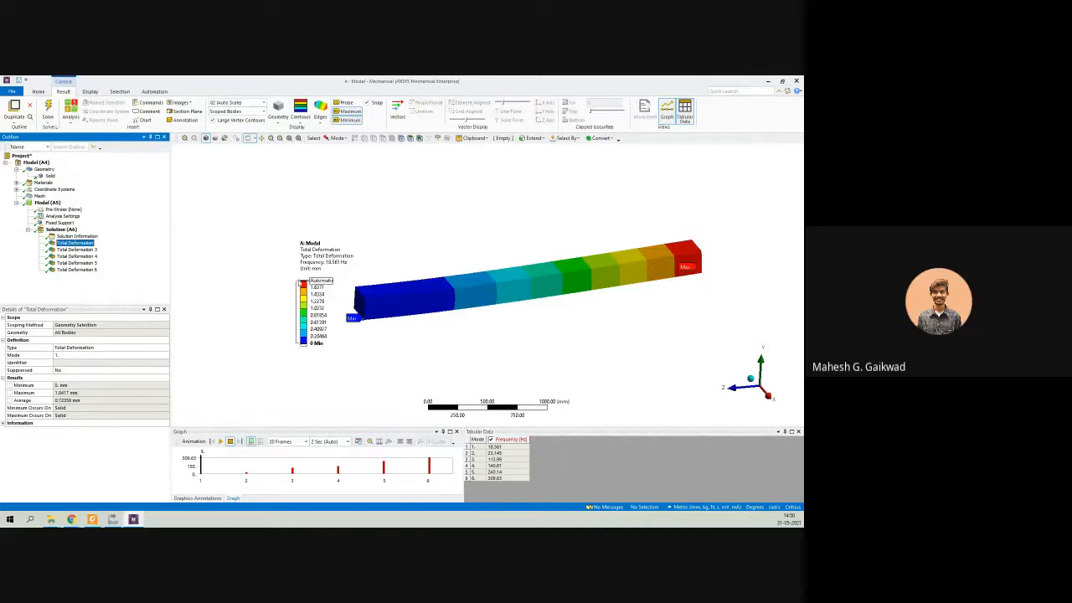
left_click(76, 250)
left_click(221, 441)
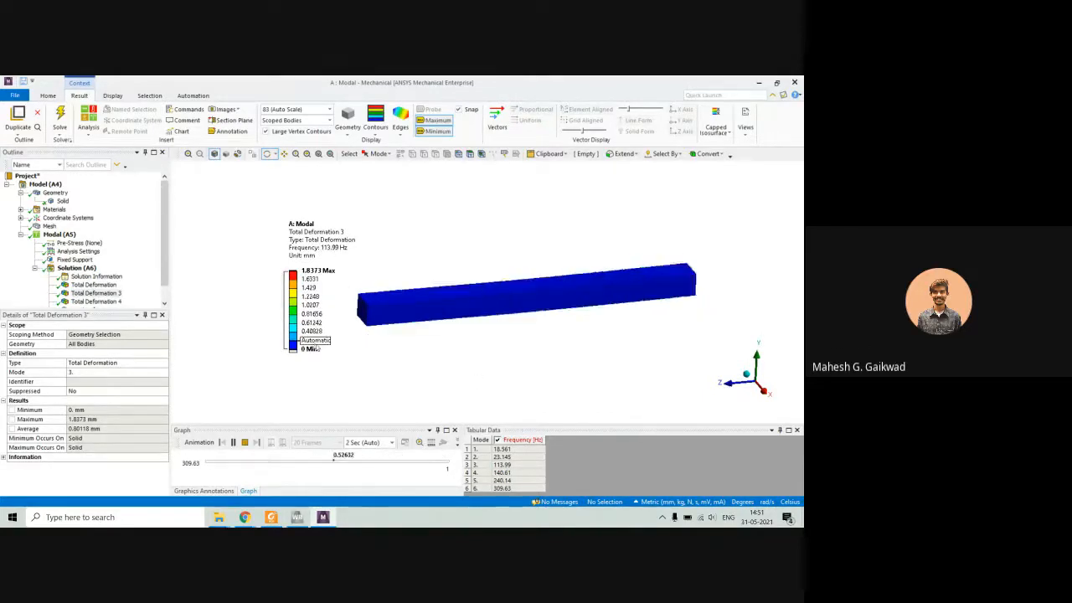
Check the paper's theoretical natural frequencies for mode-2 and mode-3 in Foxit Reader, and return to ANSYS Mechanical.
left_click(272, 516)
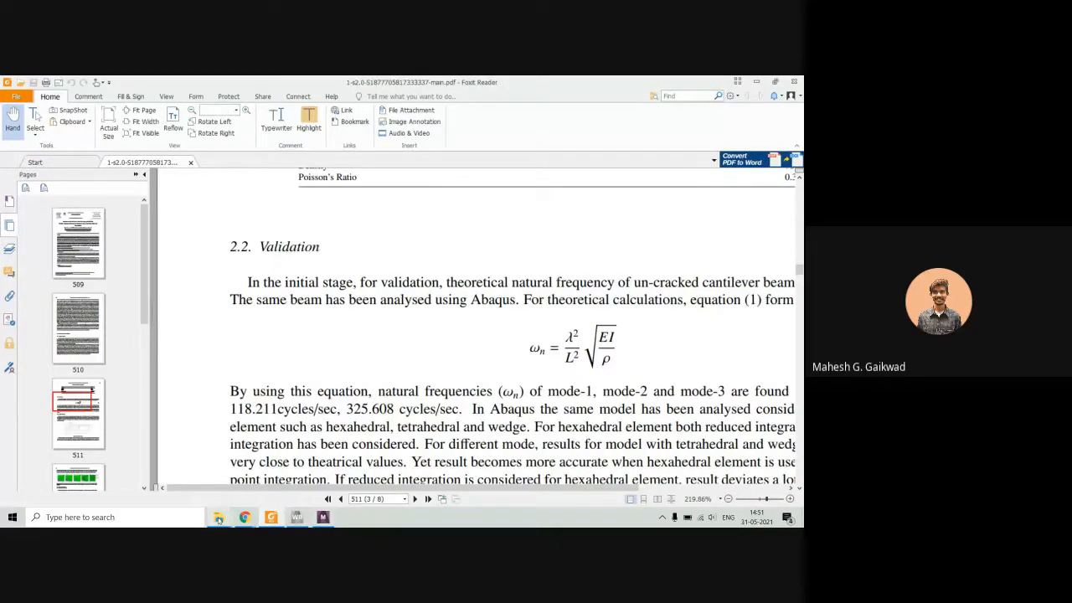
mouse_move(219, 518)
scroll(442, 382, "down", 2, "ctrl")
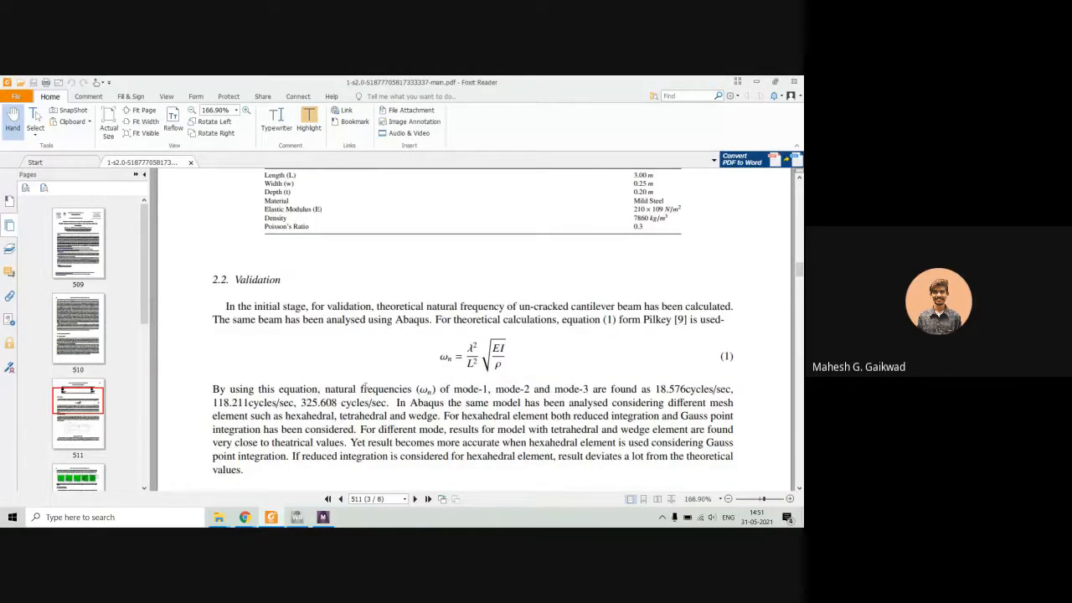
left_click(756, 82)
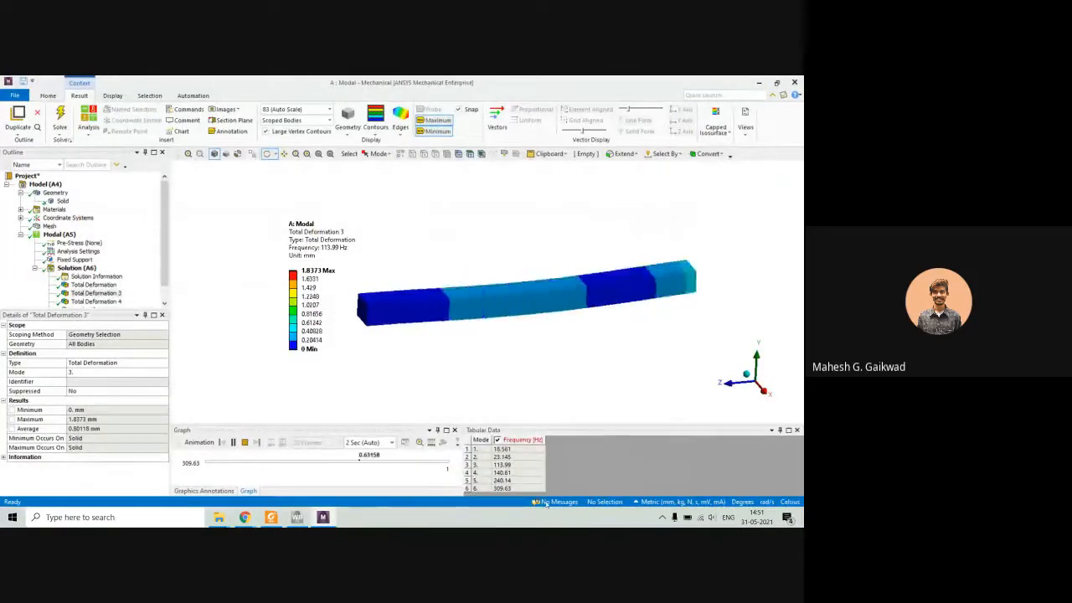
Animate the Total Deformation 4 and Total Deformation 6 mode shapes, and go back to Total Deformation 4.
left_click(108, 300)
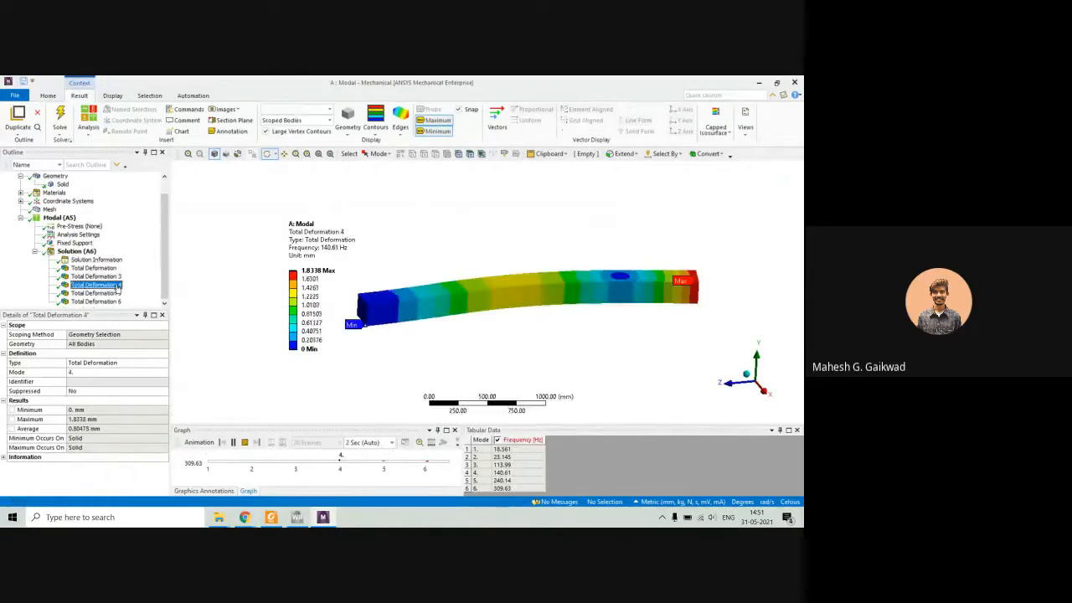
left_click(233, 442)
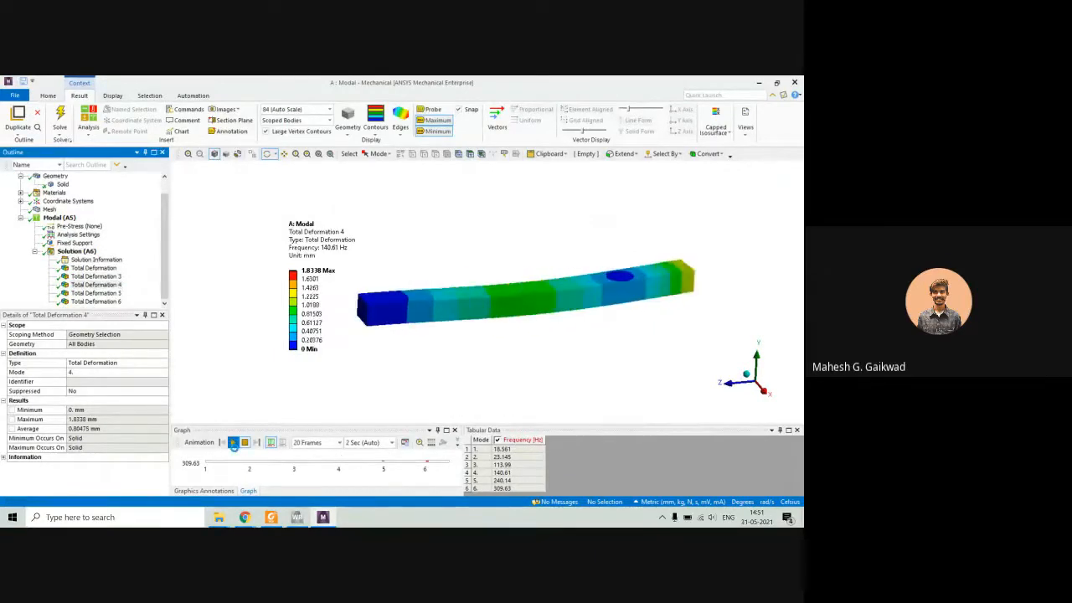
left_click(109, 302)
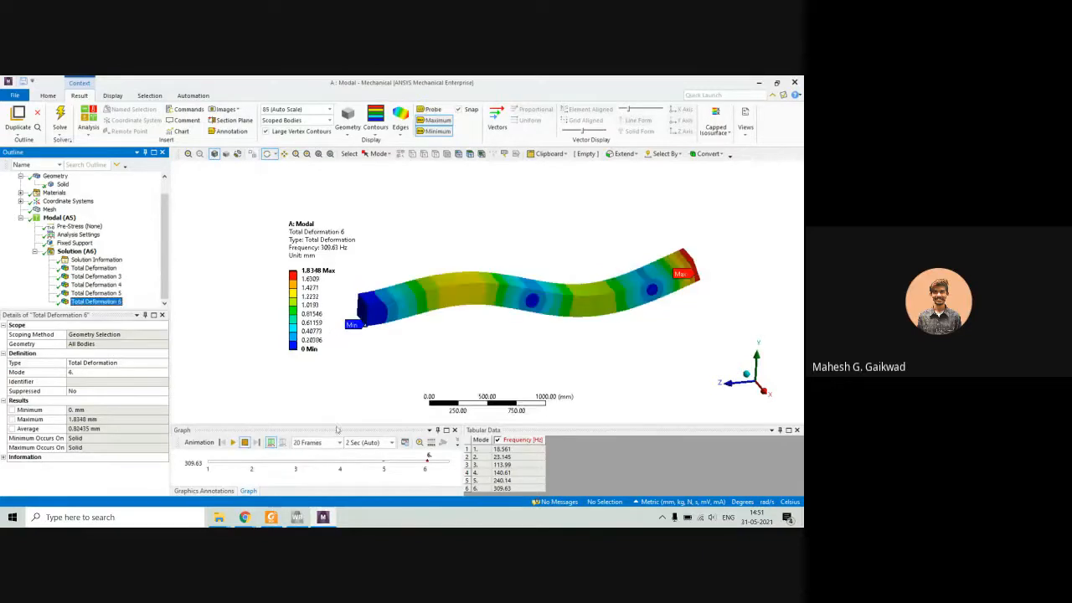
left_click(233, 443)
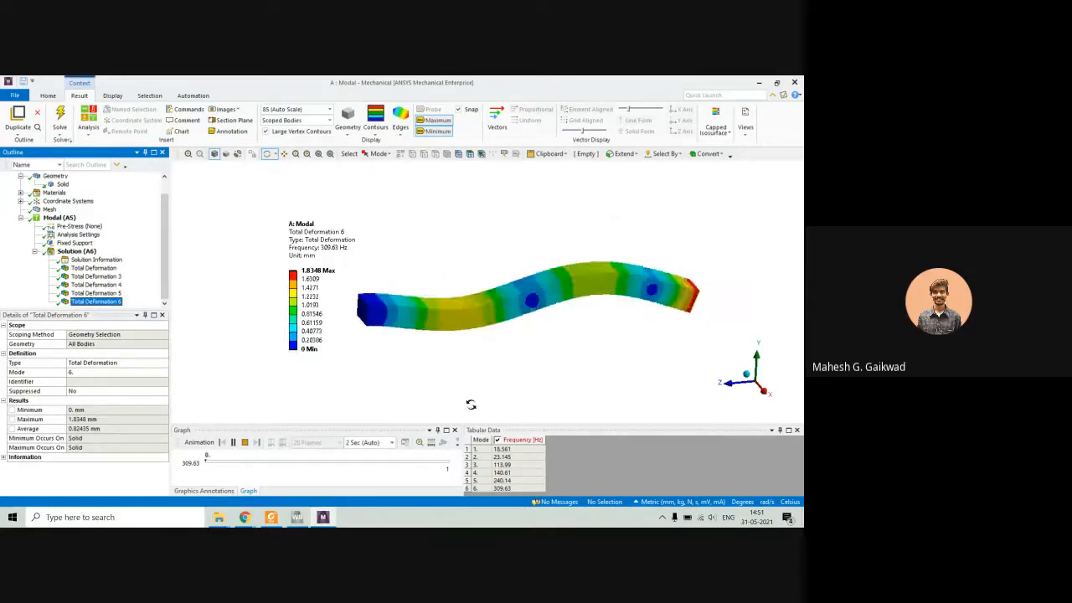
left_click(115, 285)
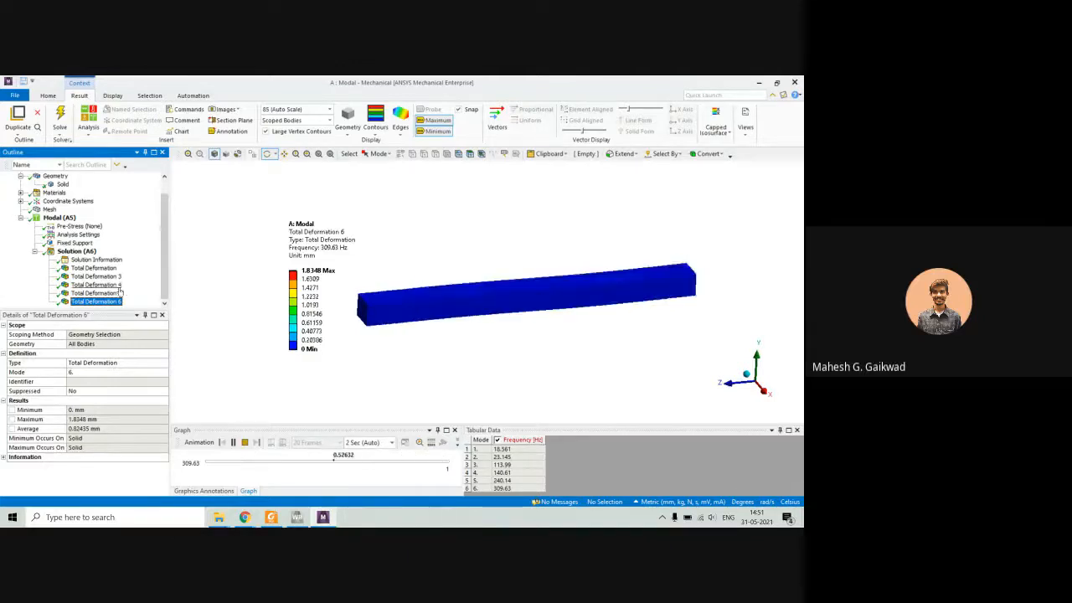
Delete the Total Deformation 4 and Total Deformation 5 results from the Solution.
left_click(116, 294, "ctrl")
right_click(115, 294)
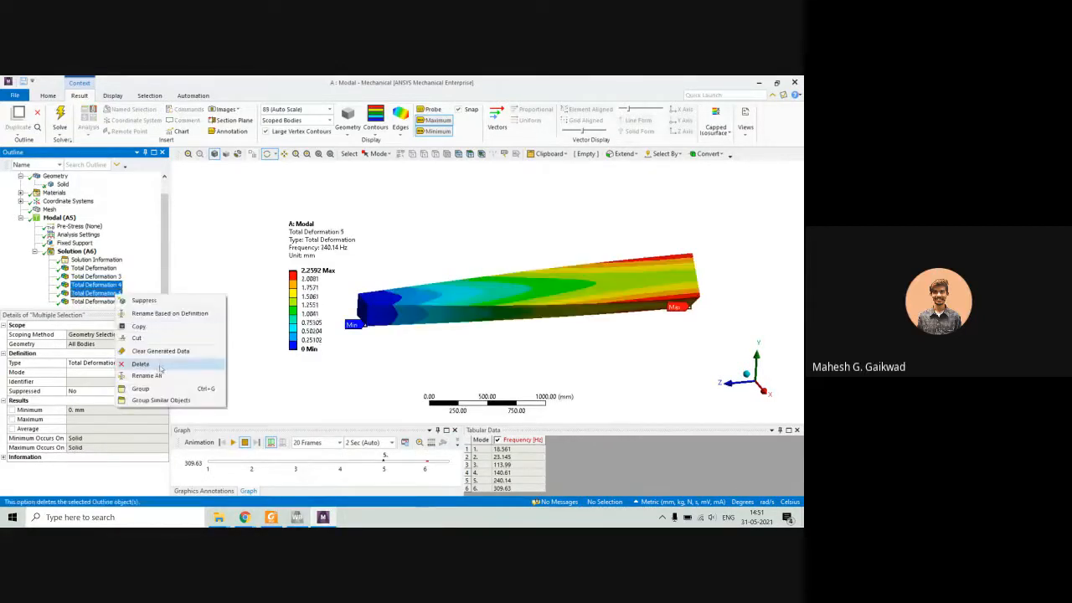
left_click(159, 366)
left_click(405, 333)
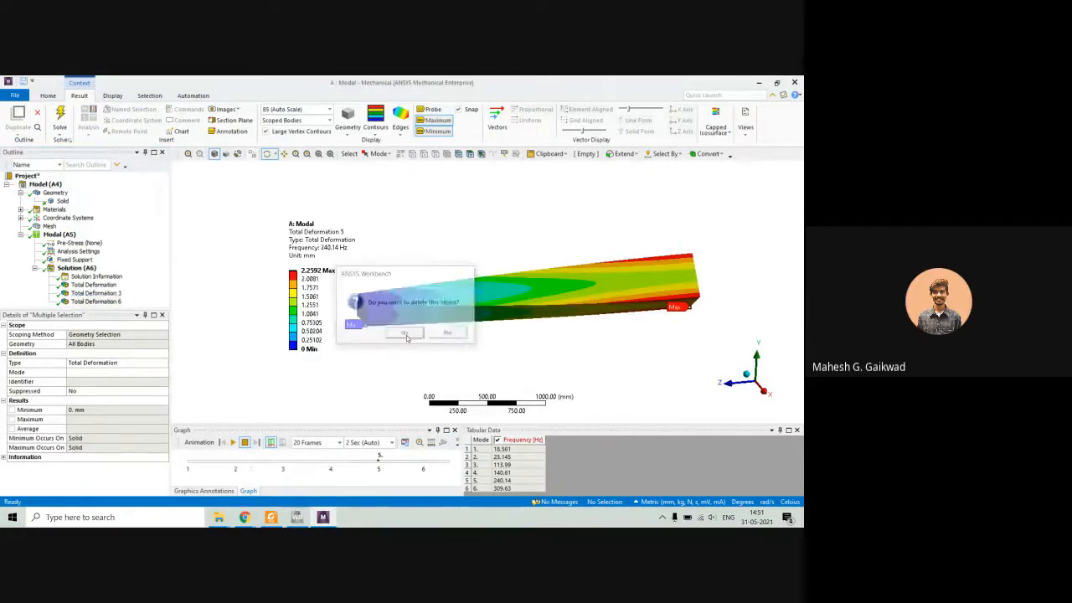
Rename the first Total Deformation result in the Solution as "Mode 1".
left_click(79, 286)
left_click(87, 294)
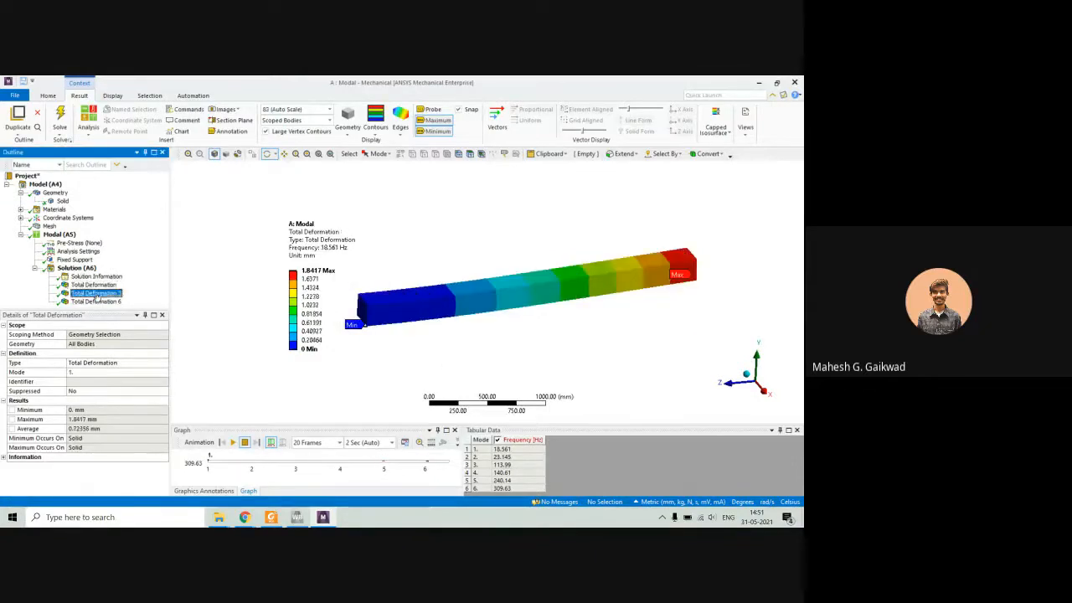
left_click(94, 301)
left_click(94, 286)
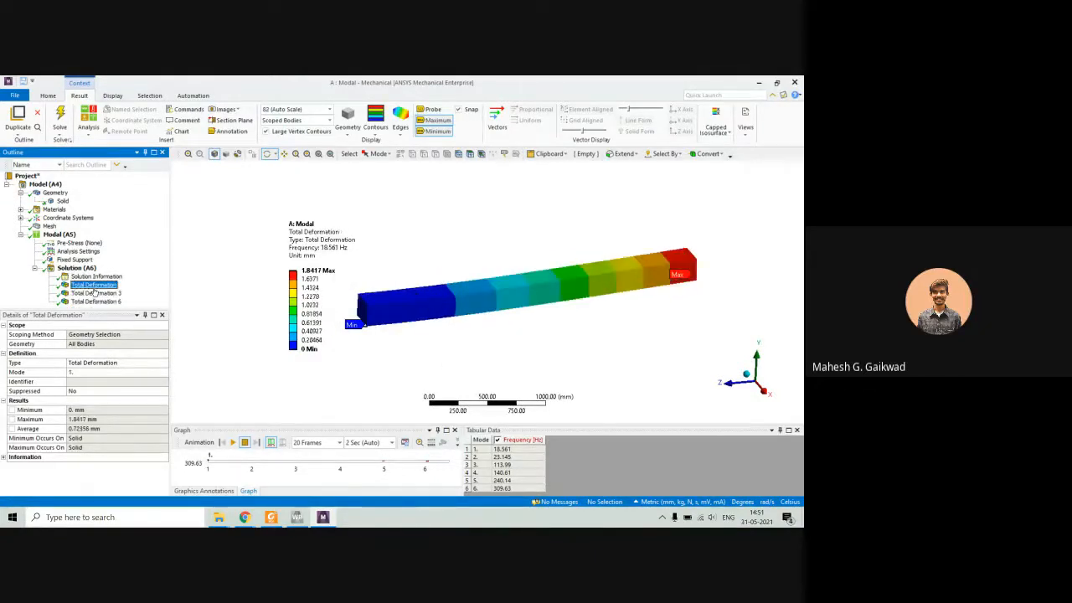
left_click(94, 287)
type("Mode 1")
key("Return")
Rename the Total Deformation 3 result as "Mode 2".
left_click(94, 293)
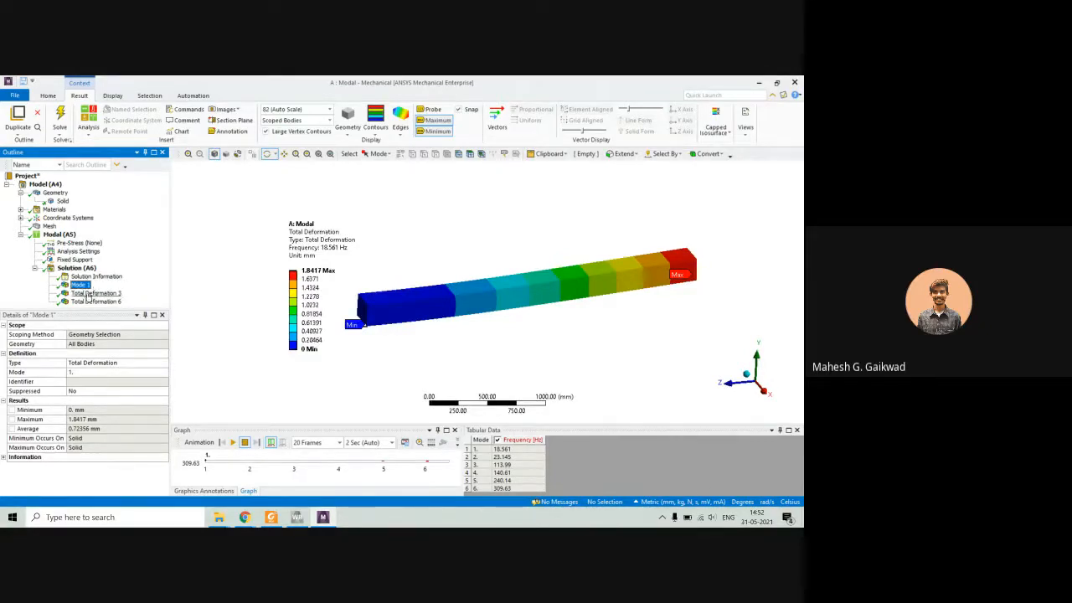
left_click(87, 295)
type("Mo")
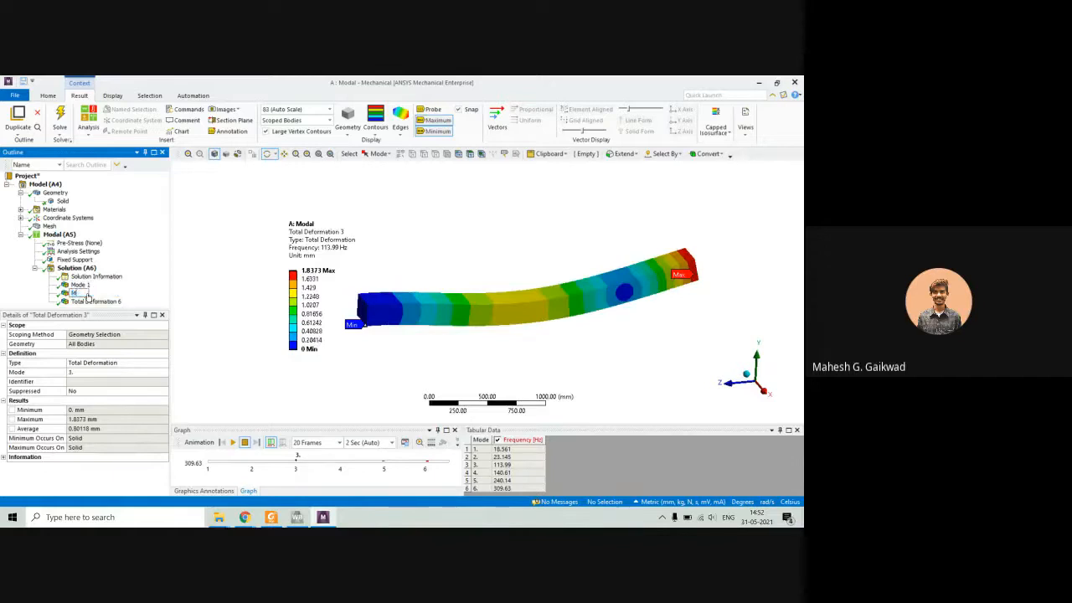
type("de 2")
key("Return")
Rename the Total Deformation 6 result as "Mode 3".
left_click(81, 301)
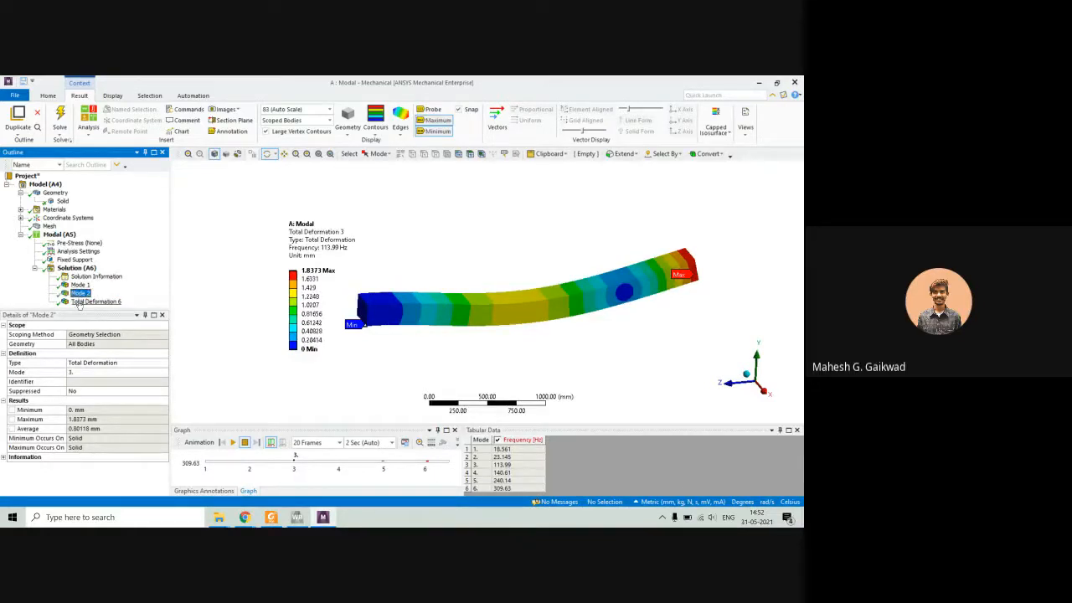
left_click(79, 303)
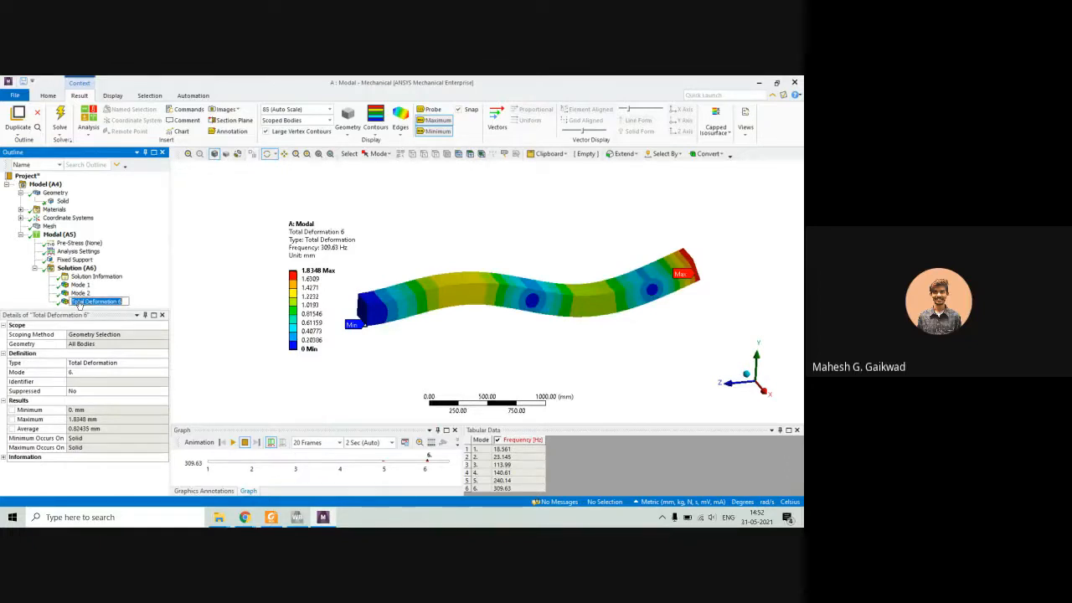
type("Mode")
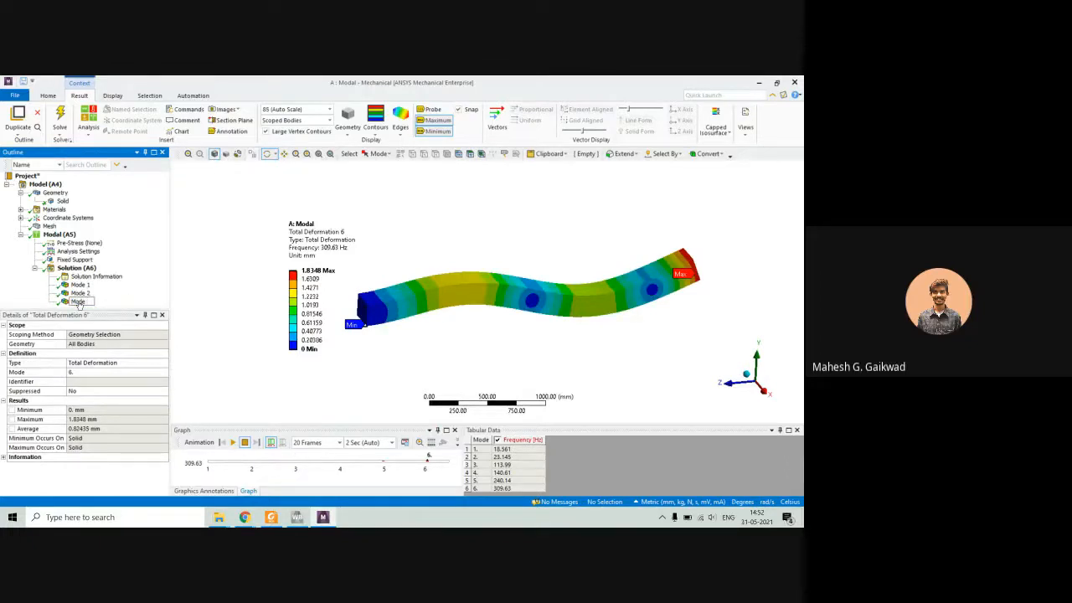
type(" 3")
key("Return")
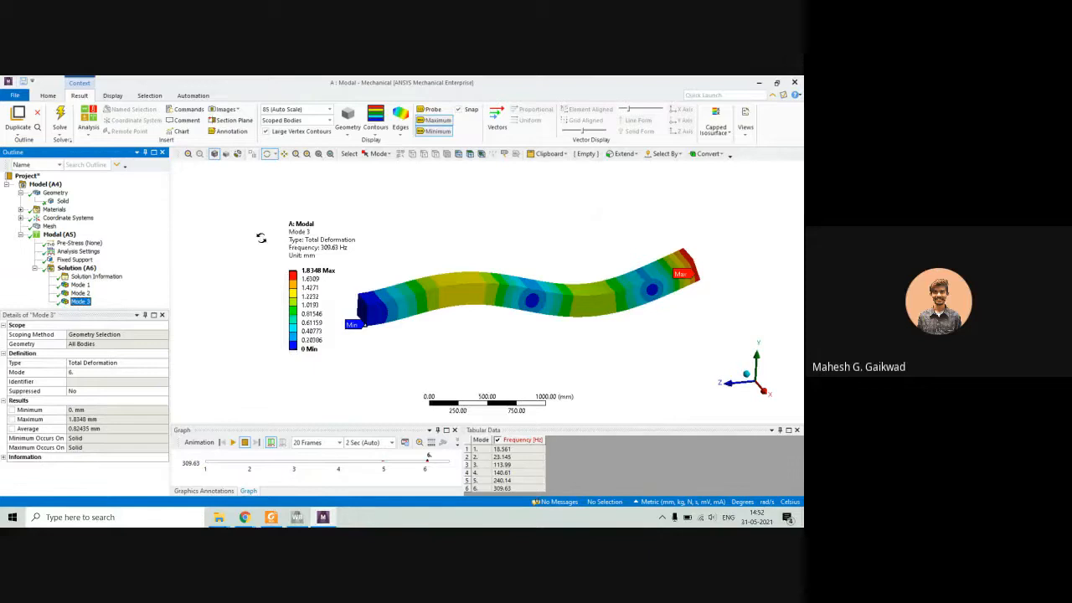
Display the Mode 1 result and move the contour legend clear of the beam.
left_click(80, 285)
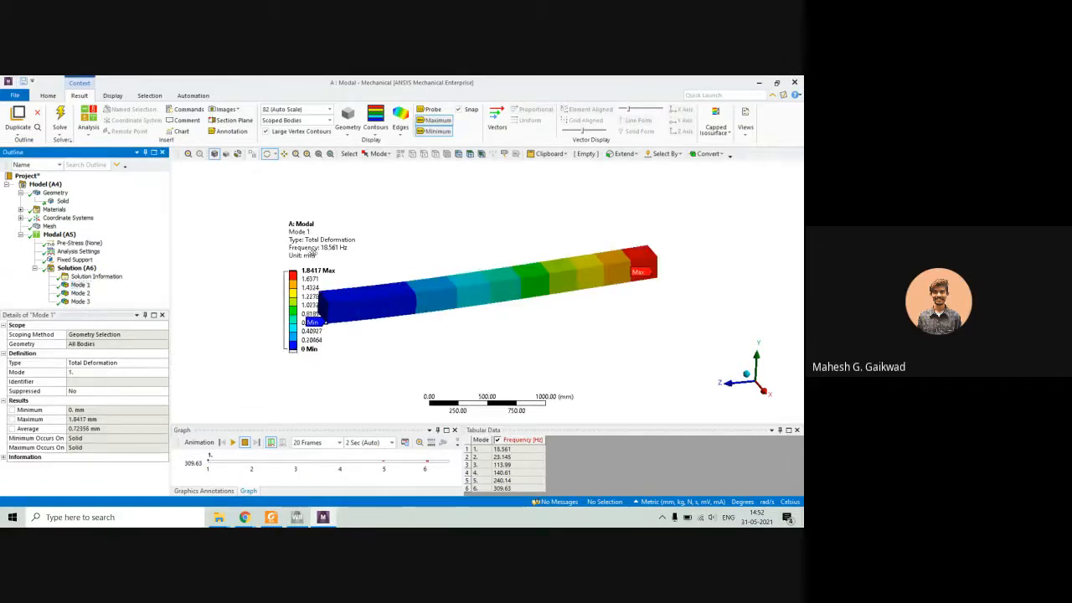
left_click_drag(347, 263, 276, 249)
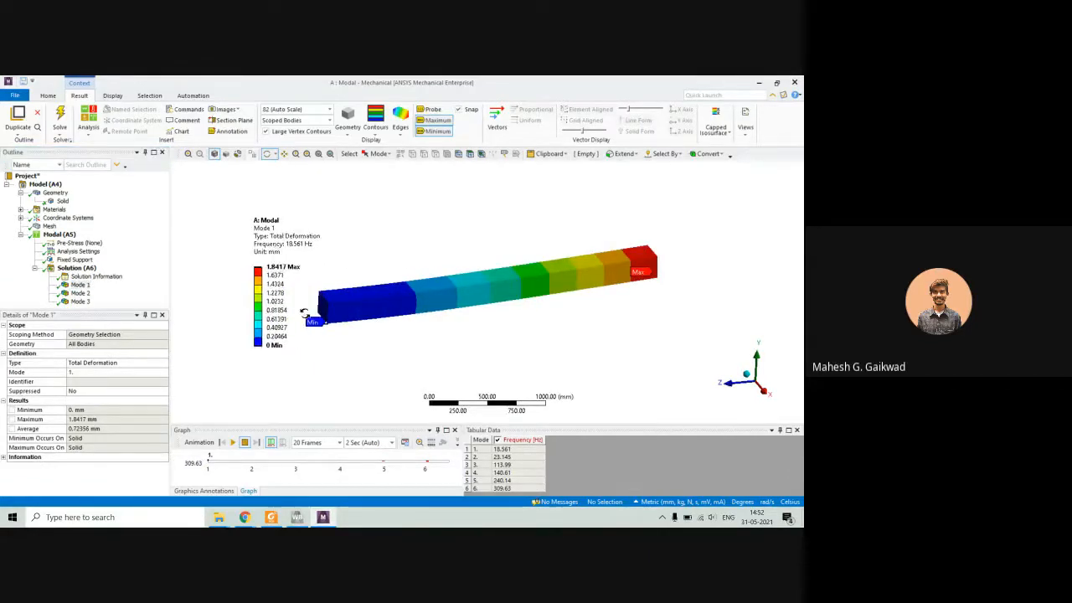
left_click(79, 293)
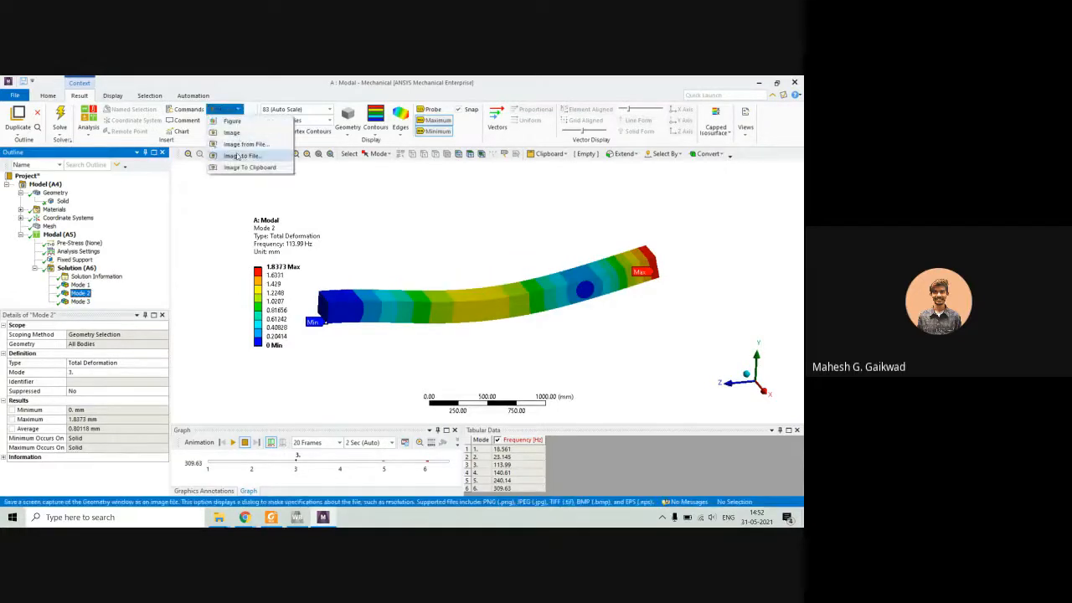
left_click(238, 156)
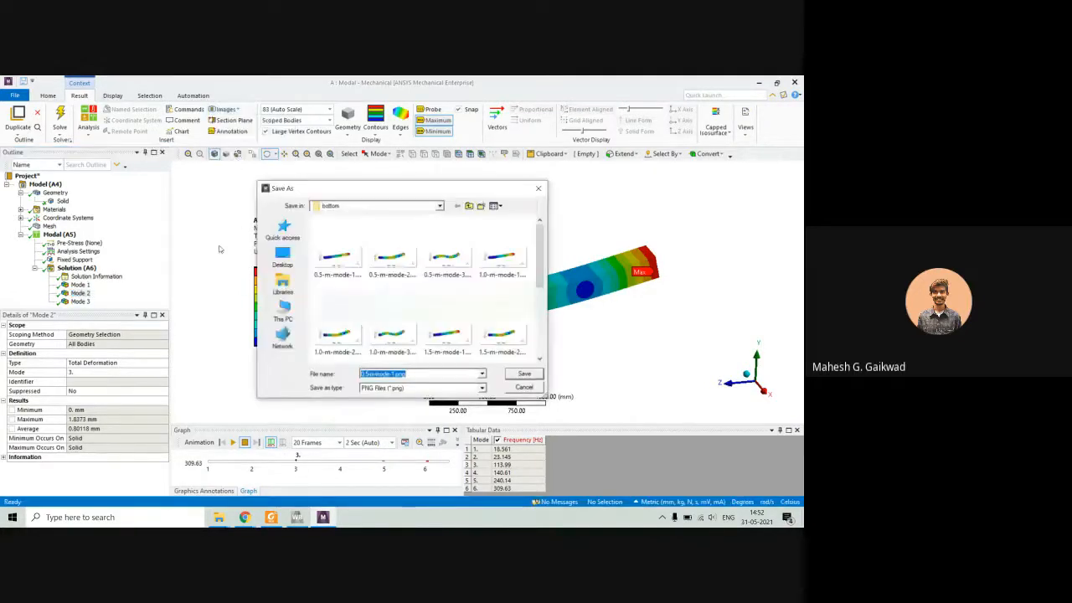
left_click(523, 387)
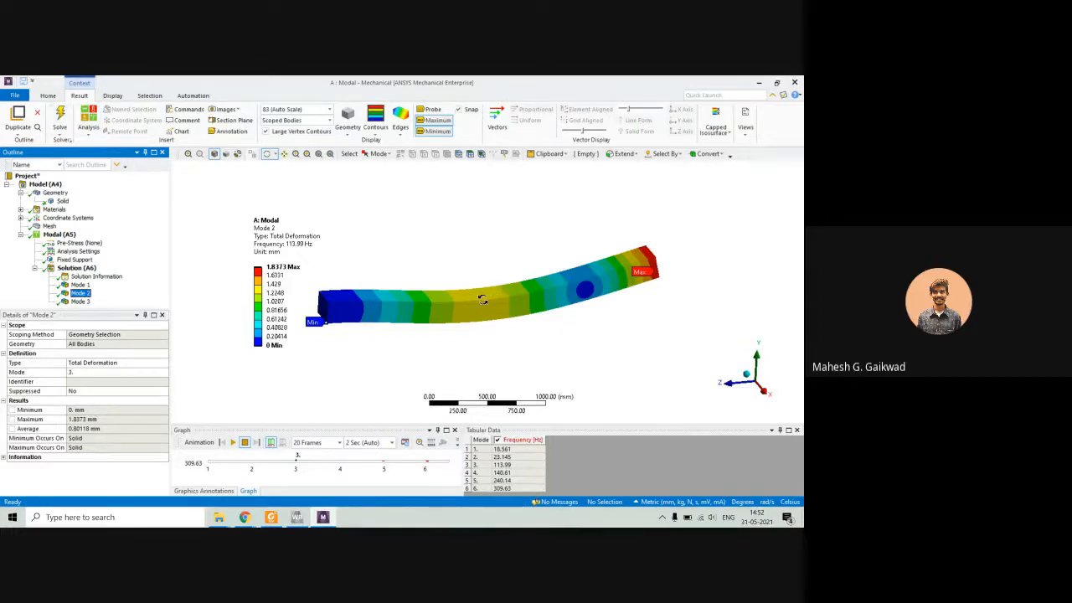
Review the crack modeling section and cracked cantilever beam figure of the paper in Foxit Reader, and return to ANSYS Mechanical.
left_click(270, 516)
scroll(474, 343, "down", 5)
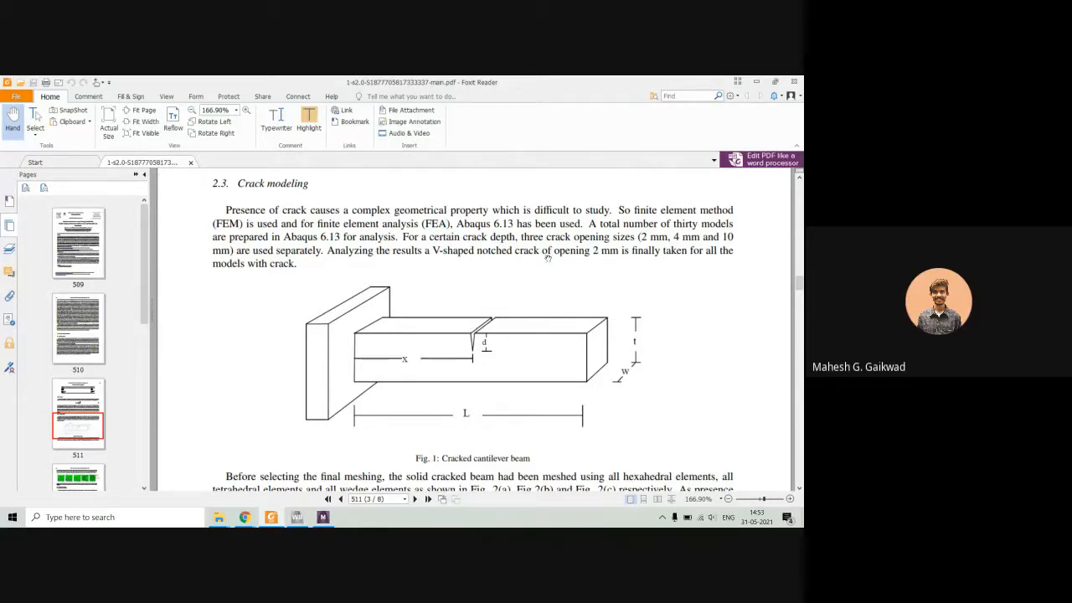
left_click(756, 81)
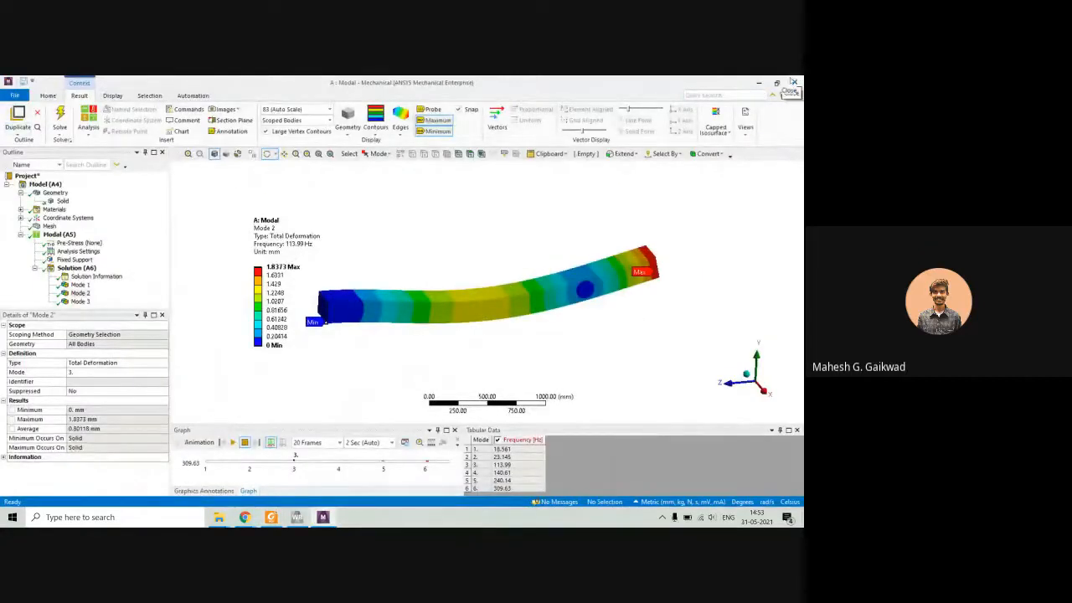
Switch to ANSYS Workbench, duplicate the Modal system and rename the copy as "crack beam".
left_click(759, 81)
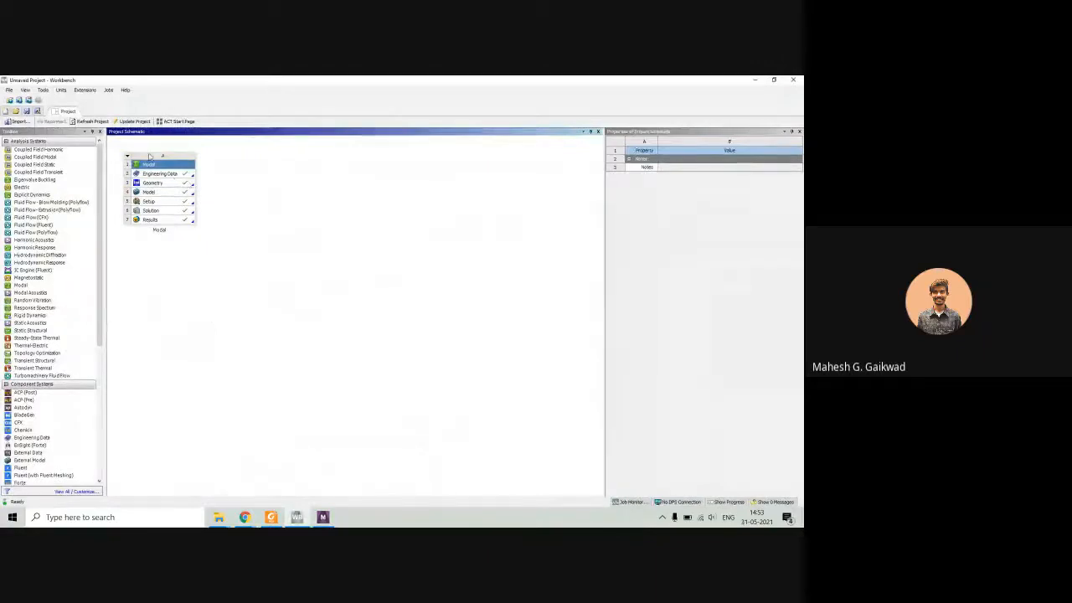
right_click(127, 160)
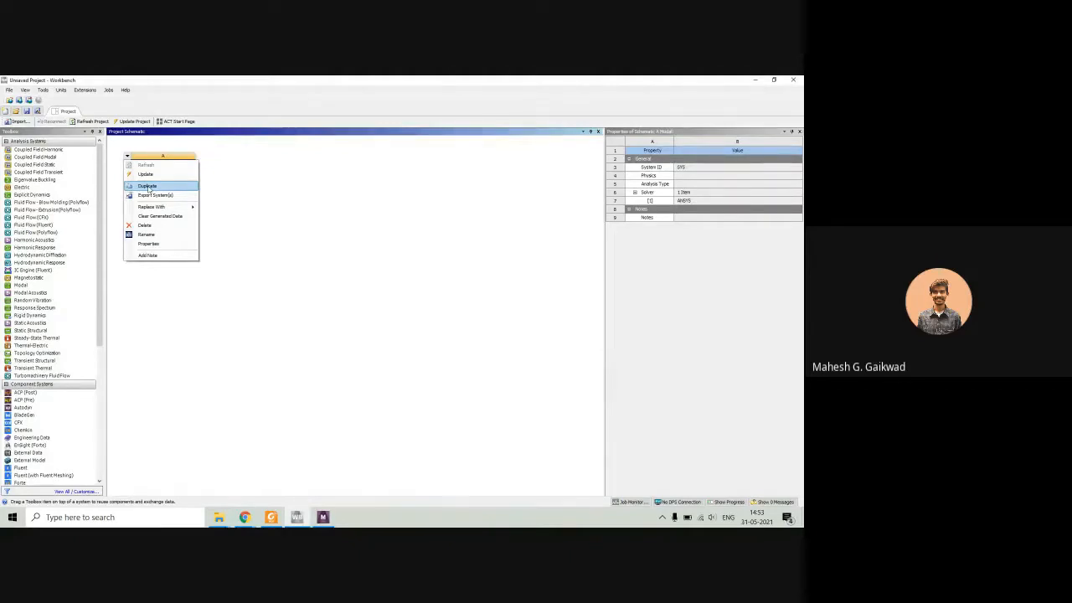
left_click(147, 186)
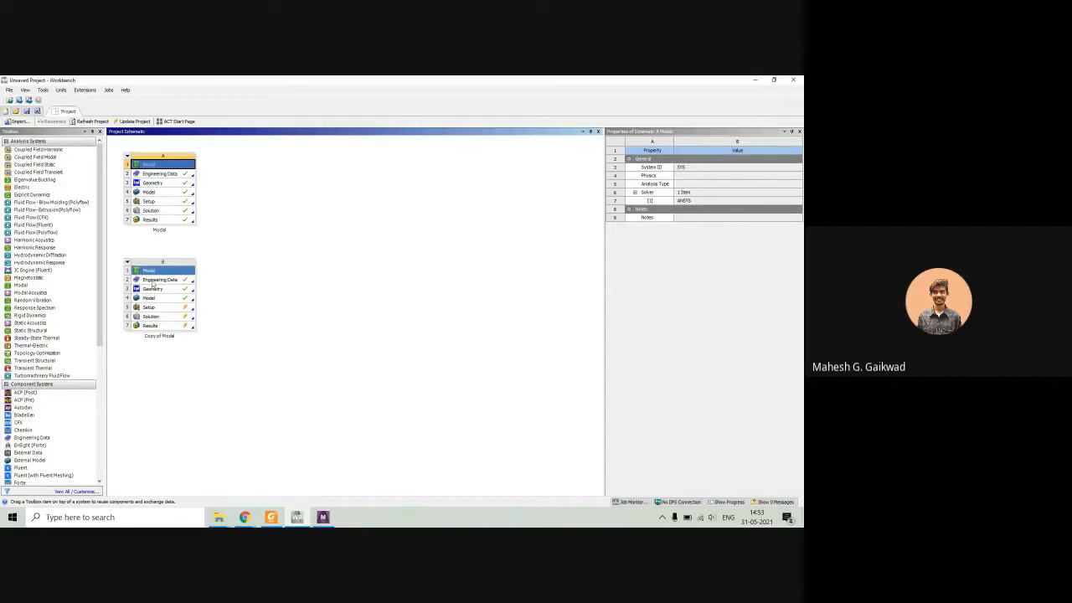
double_click(159, 336)
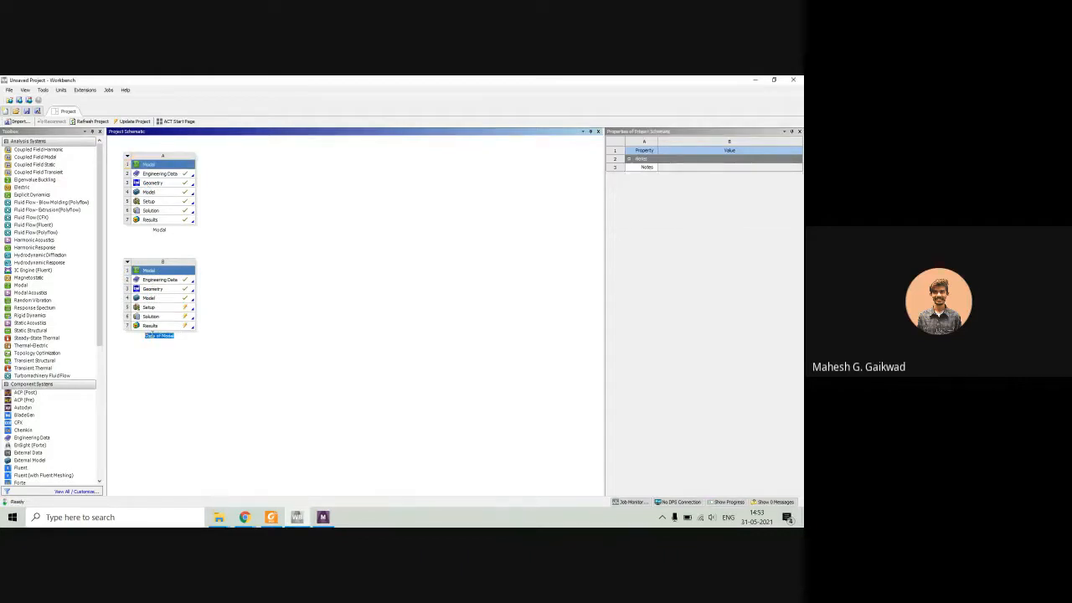
type("crack beam")
key("Return")
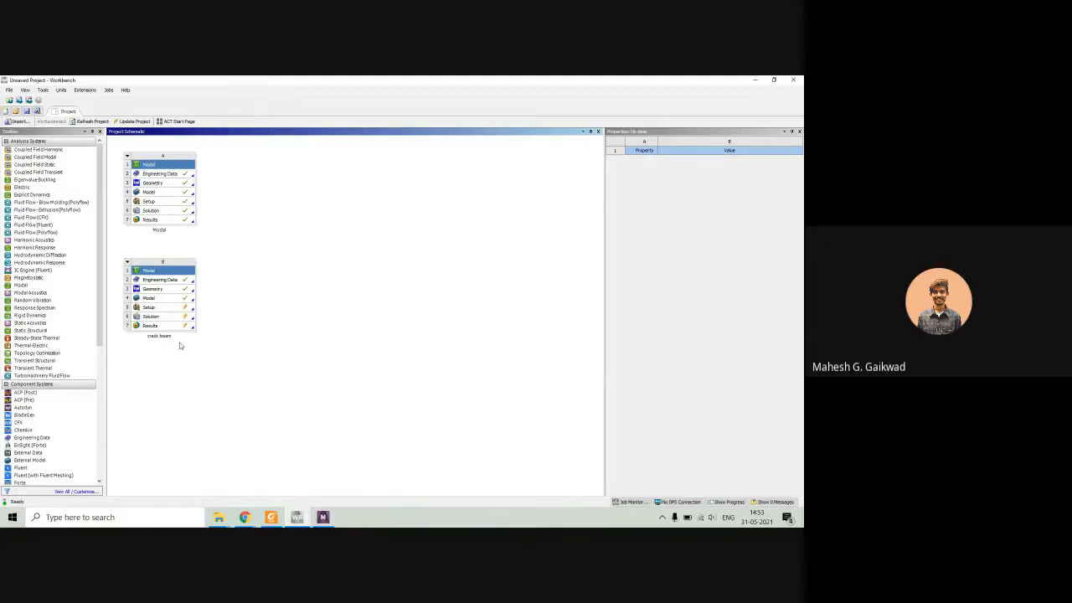
Open the geometry of the crack beam system in DesignModeler.
left_click(154, 289)
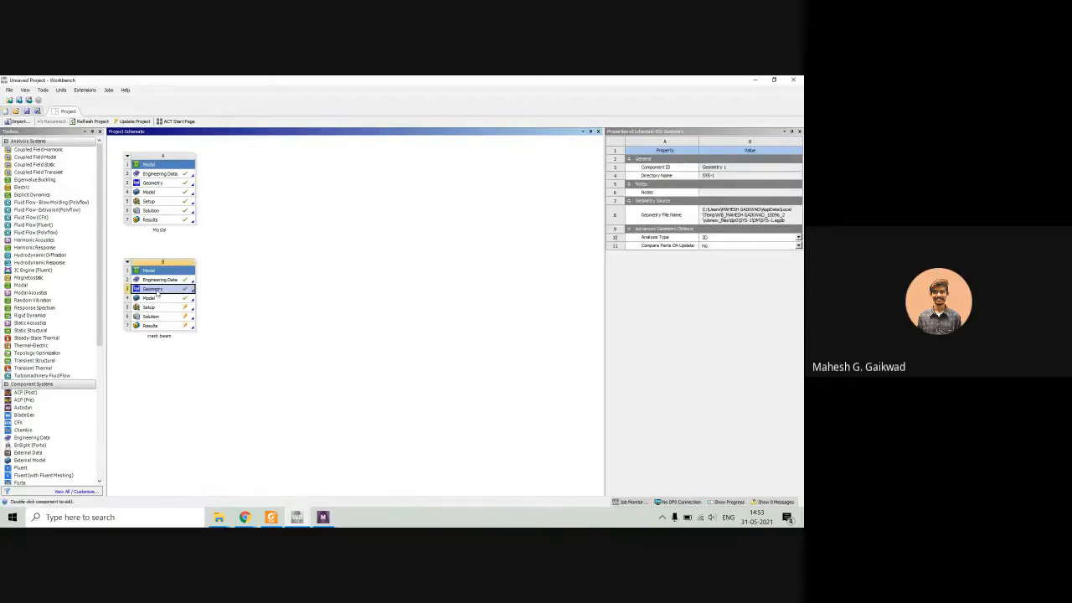
double_click(157, 290)
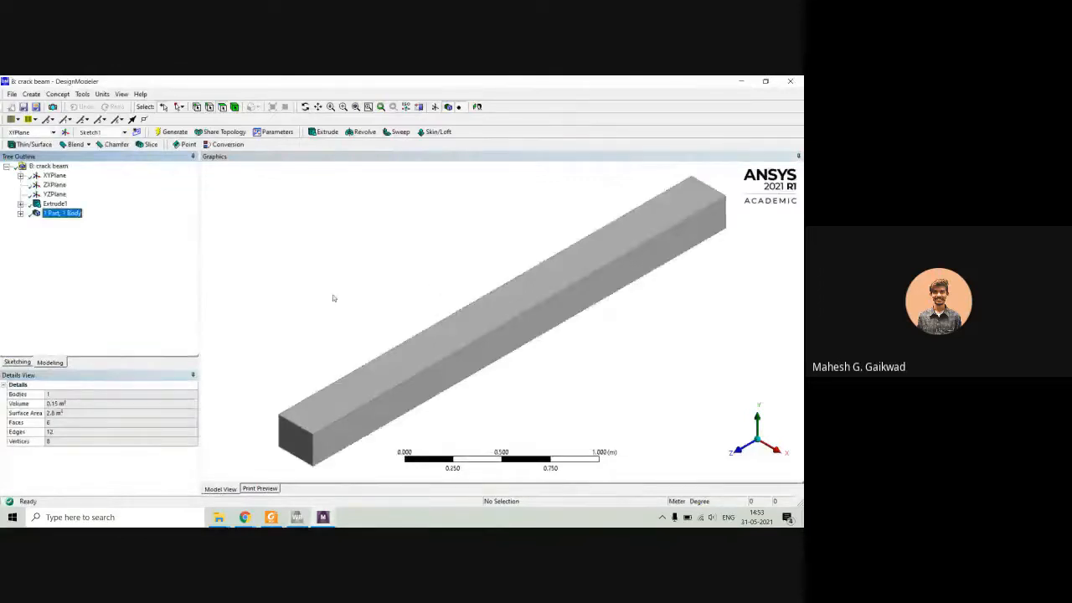
middle_click_drag(398, 333, 363, 330)
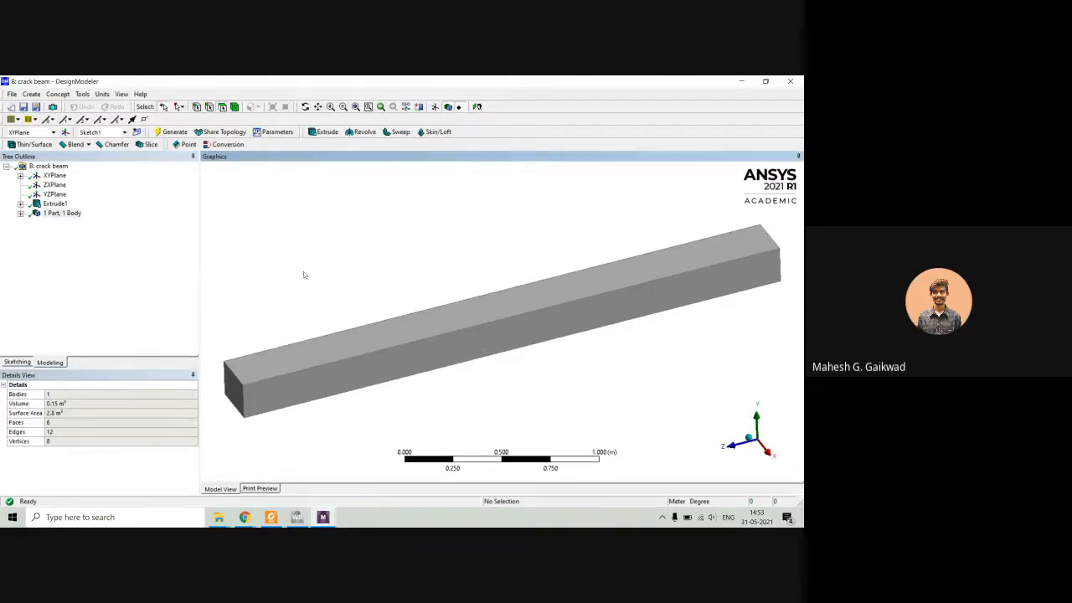
Add a new plane based on the beam's long vertical side face and view that face straight on.
left_click(393, 367)
middle_click_drag(397, 365, 419, 335)
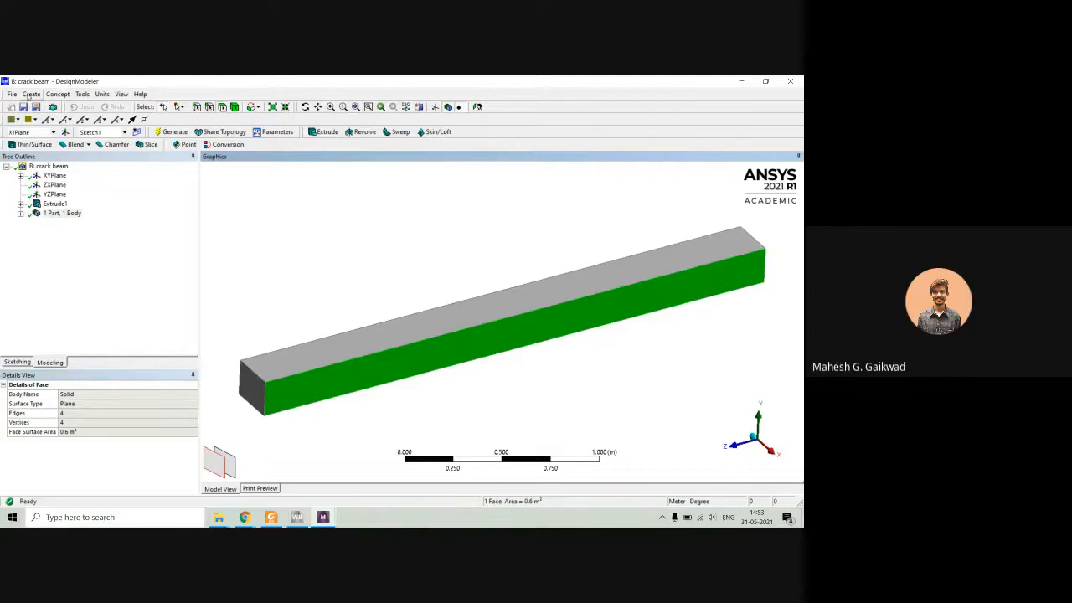
left_click(30, 94)
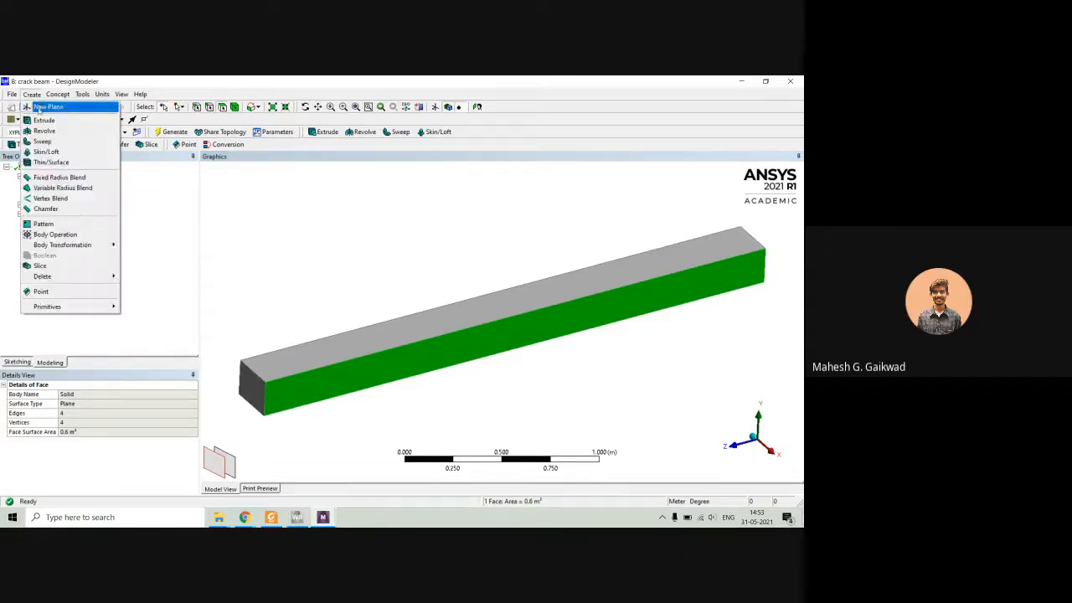
left_click(46, 107)
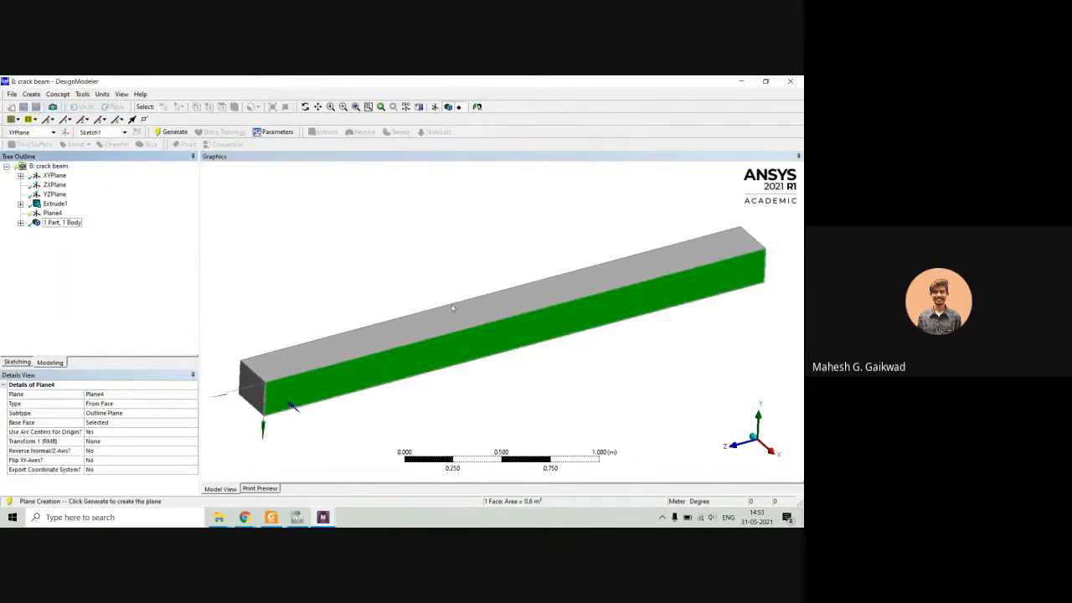
mouse_move(494, 345)
middle_mouse_down()
mouse_move(462, 335)
mouse_move(480, 339)
middle_mouse_up()
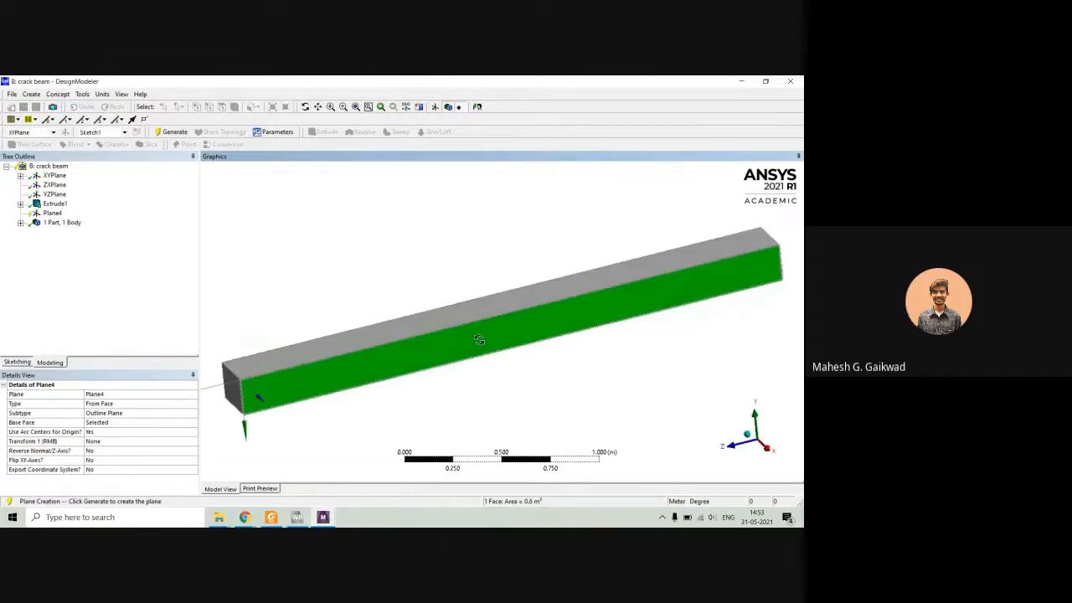
left_click(477, 106)
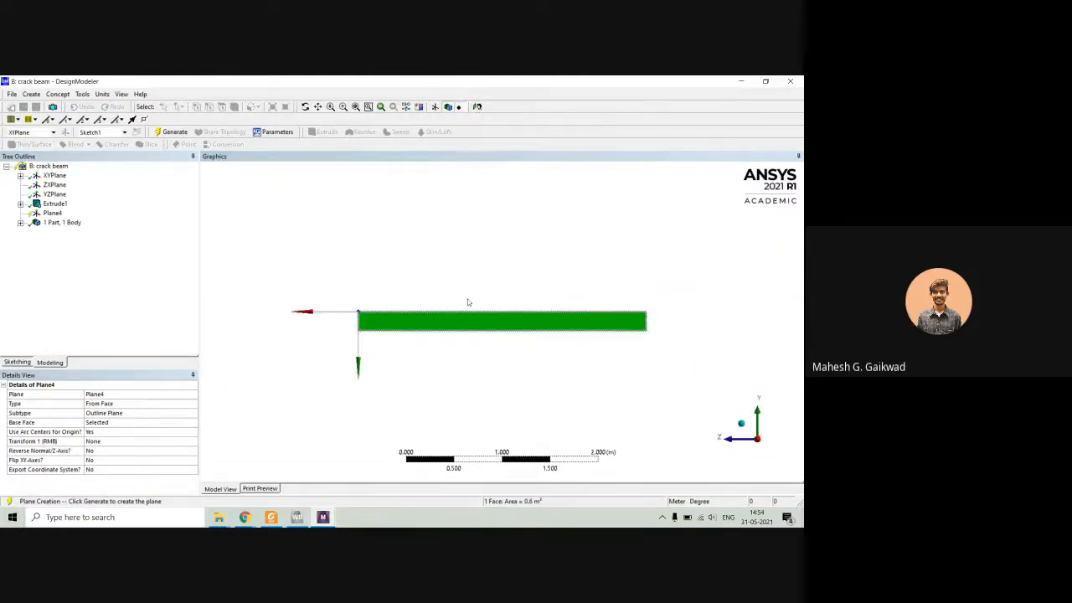
scroll(480, 333, "up", 5)
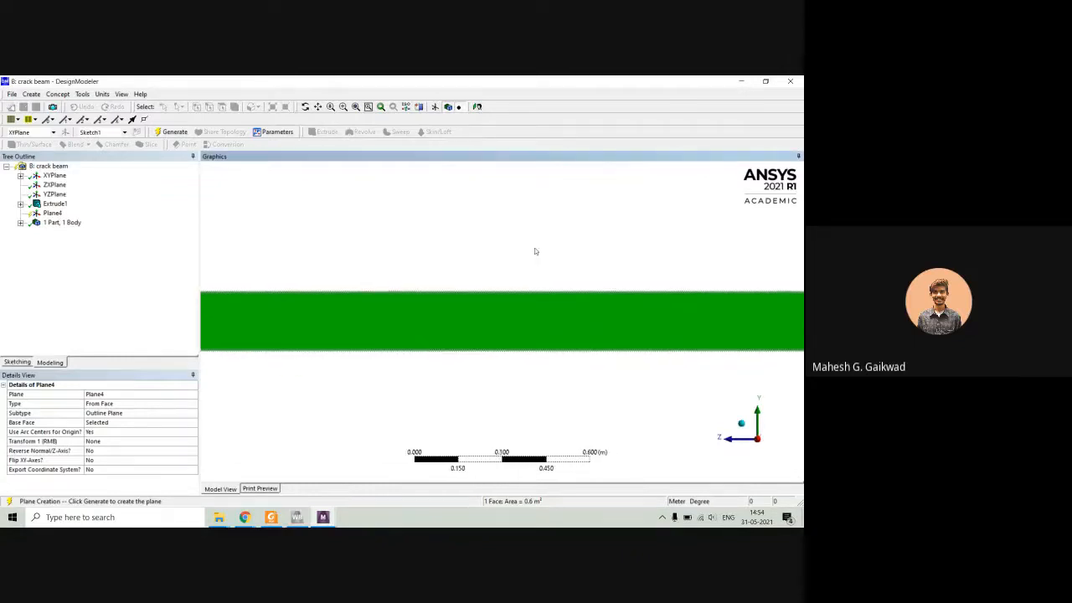
left_click(243, 191)
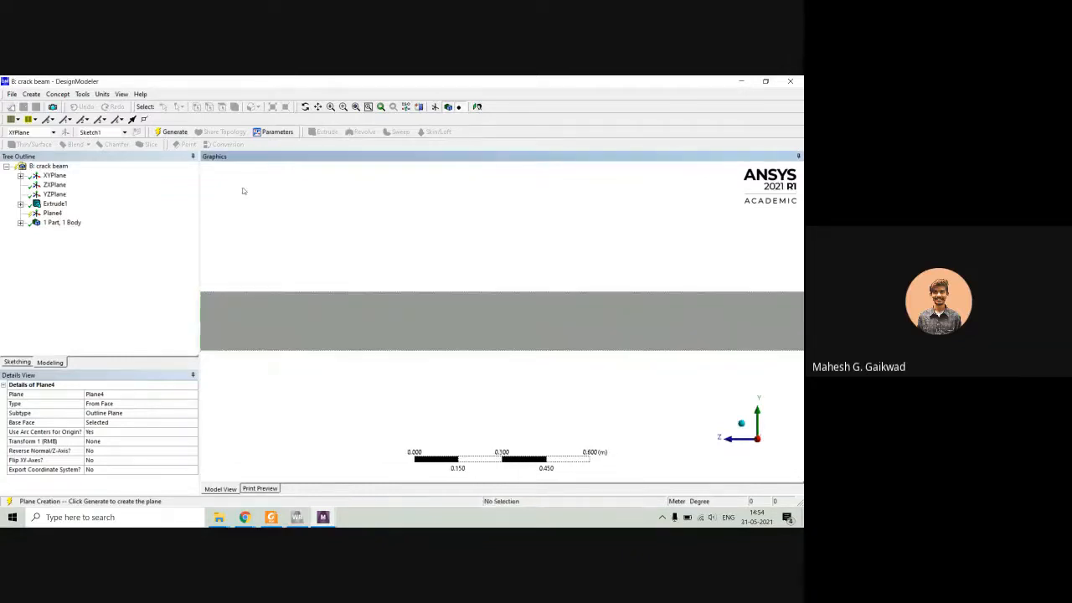
Try to generate Plane4 for sketching on the beam's side face.
left_click(17, 363)
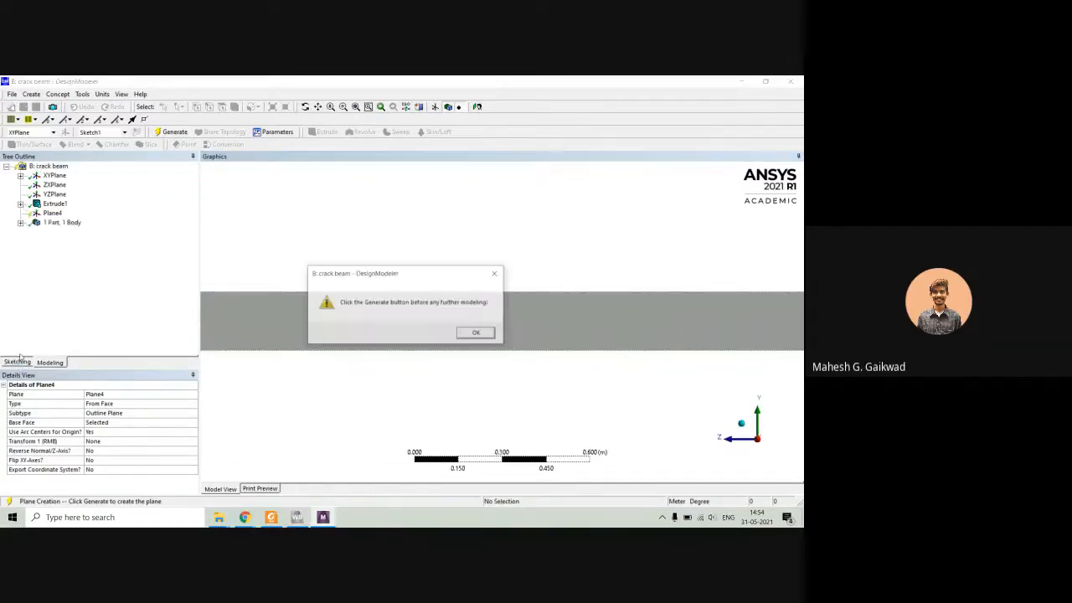
left_click(474, 333)
left_click(52, 214)
right_click(57, 215)
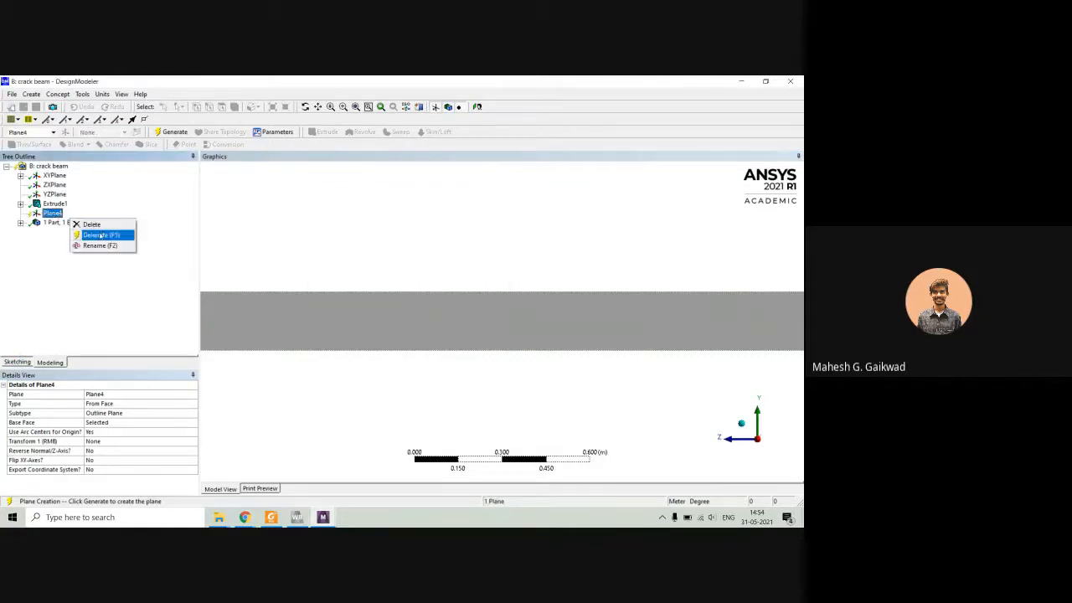
left_click(101, 235)
scroll(362, 266, "down", 4)
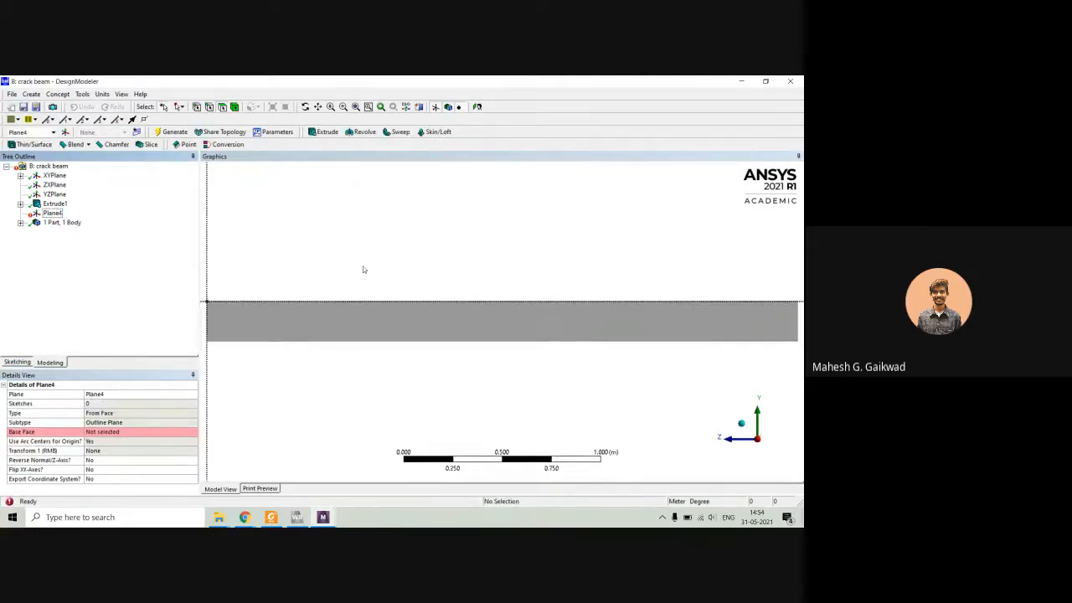
Delete Plane4, the plane without a base face, from the crack beam model.
middle_click_drag(443, 284, 478, 298)
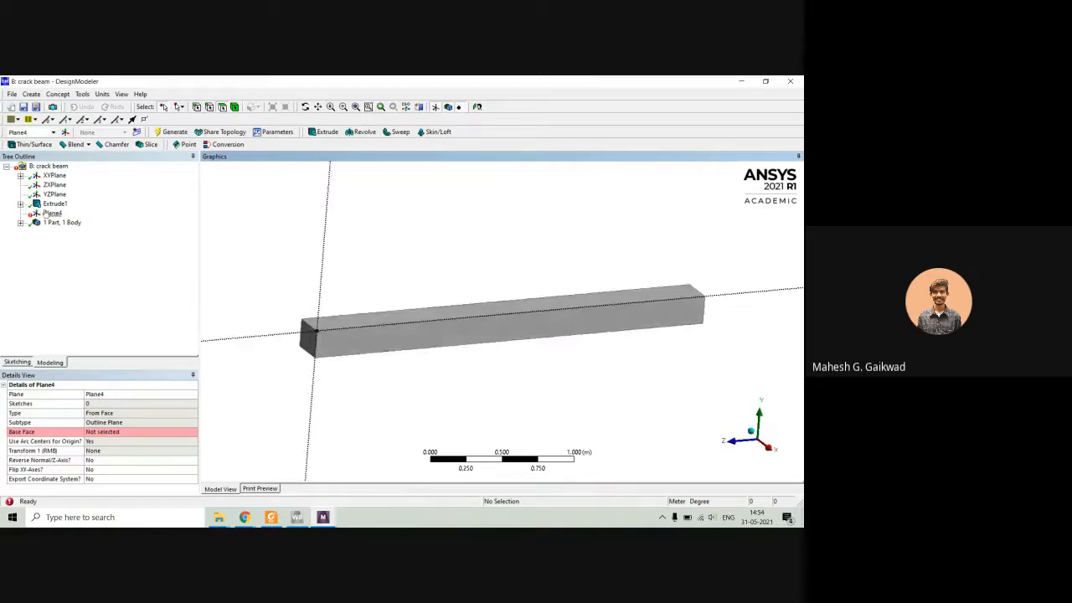
right_click(46, 214)
left_click(92, 294)
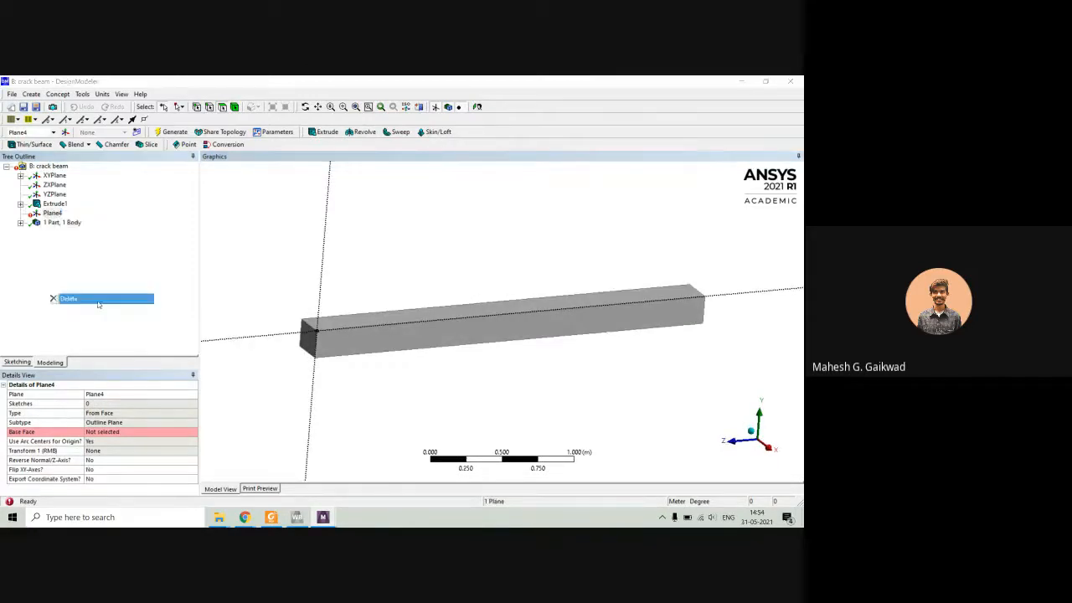
left_click(370, 332)
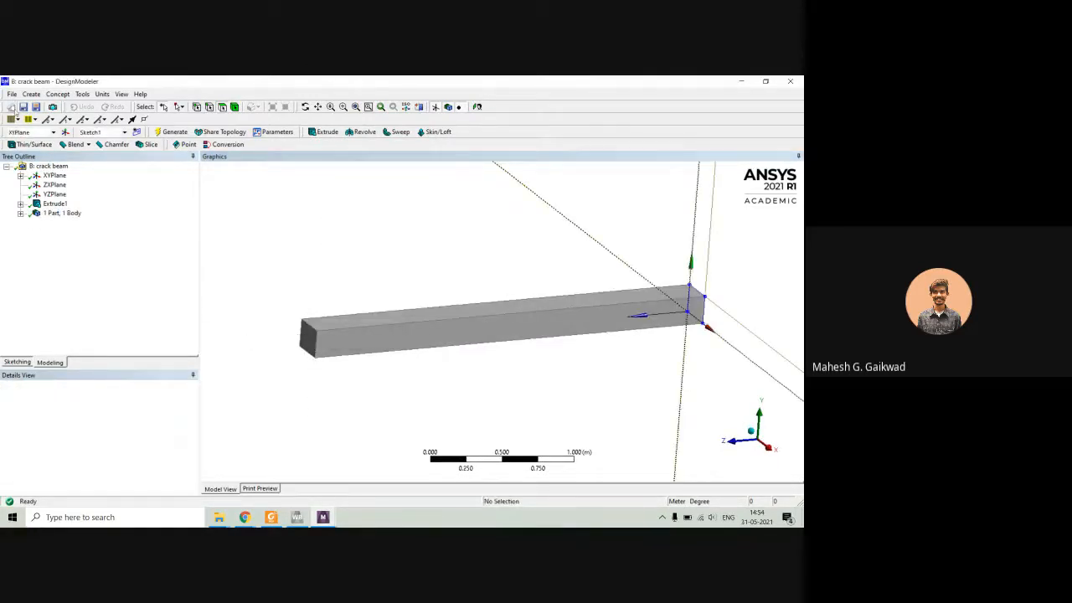
left_click(32, 94)
left_click(46, 105)
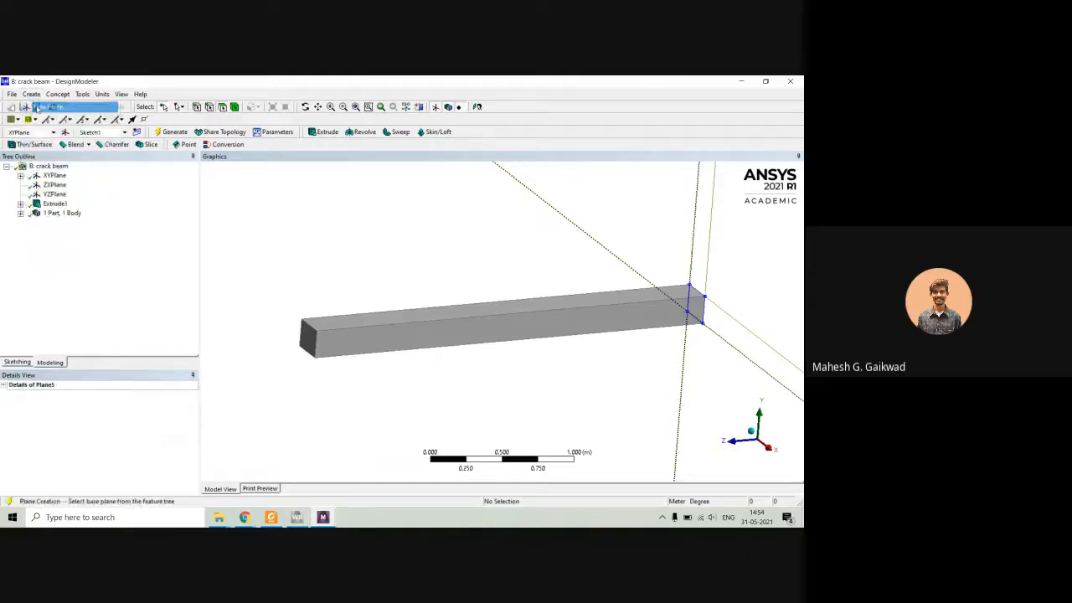
left_click(449, 338)
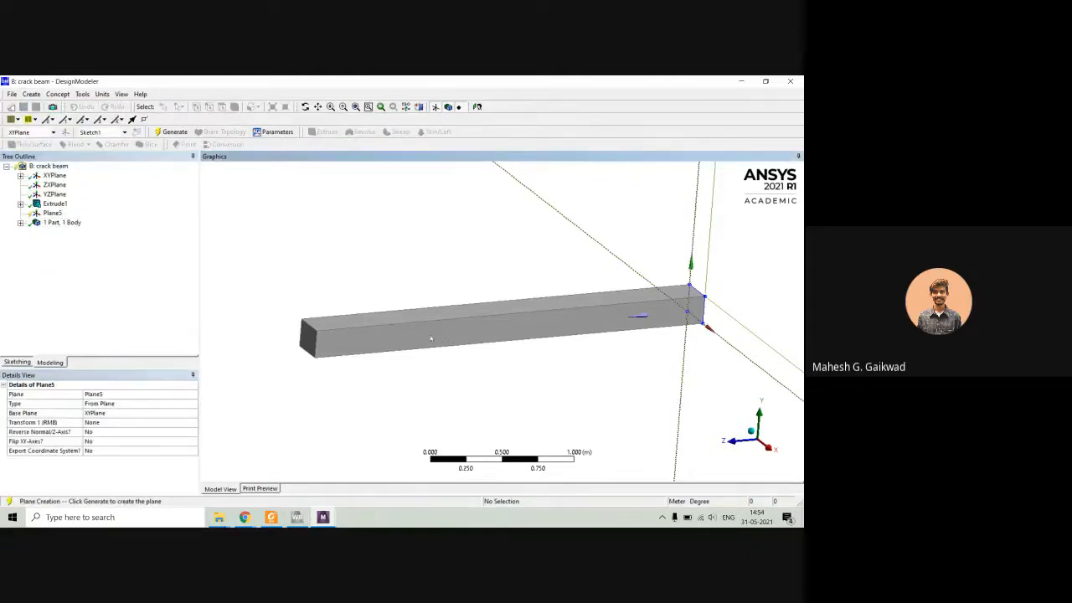
middle_click_drag(433, 316, 430, 311)
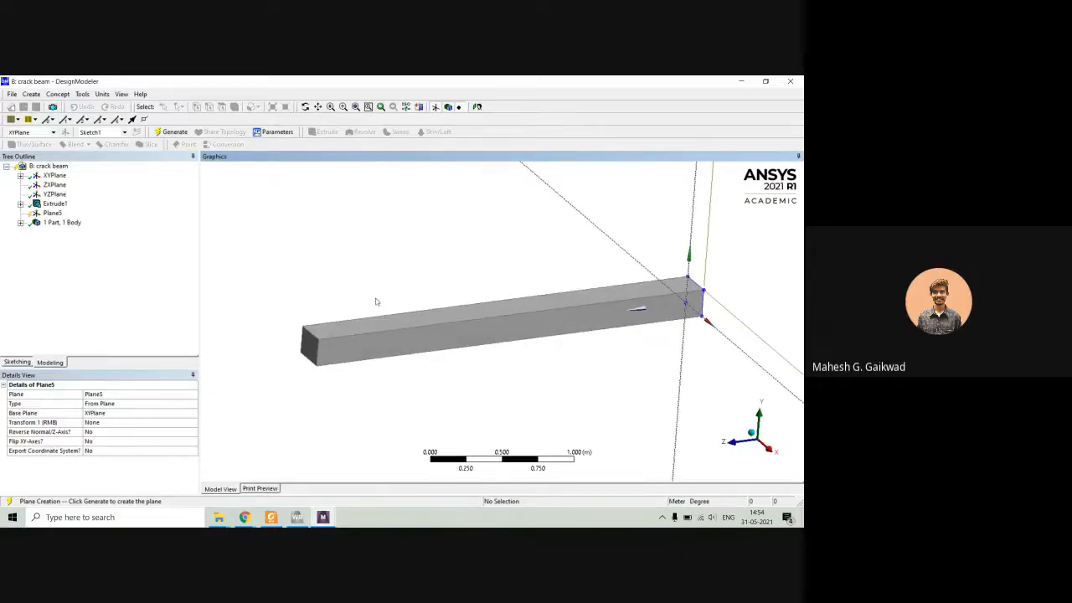
left_click(52, 212)
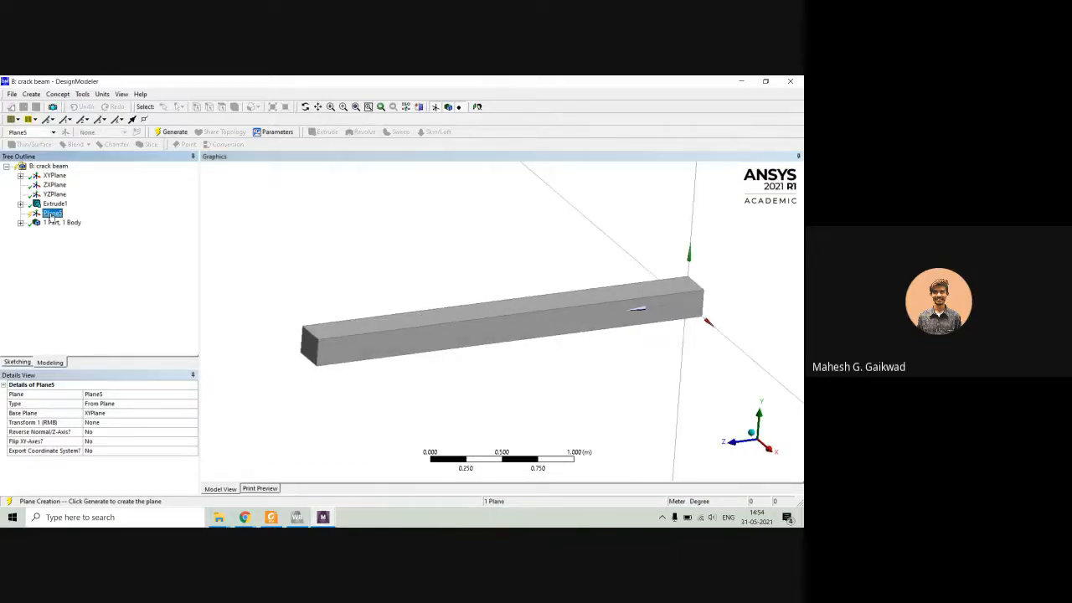
right_click(52, 213)
left_click(72, 220)
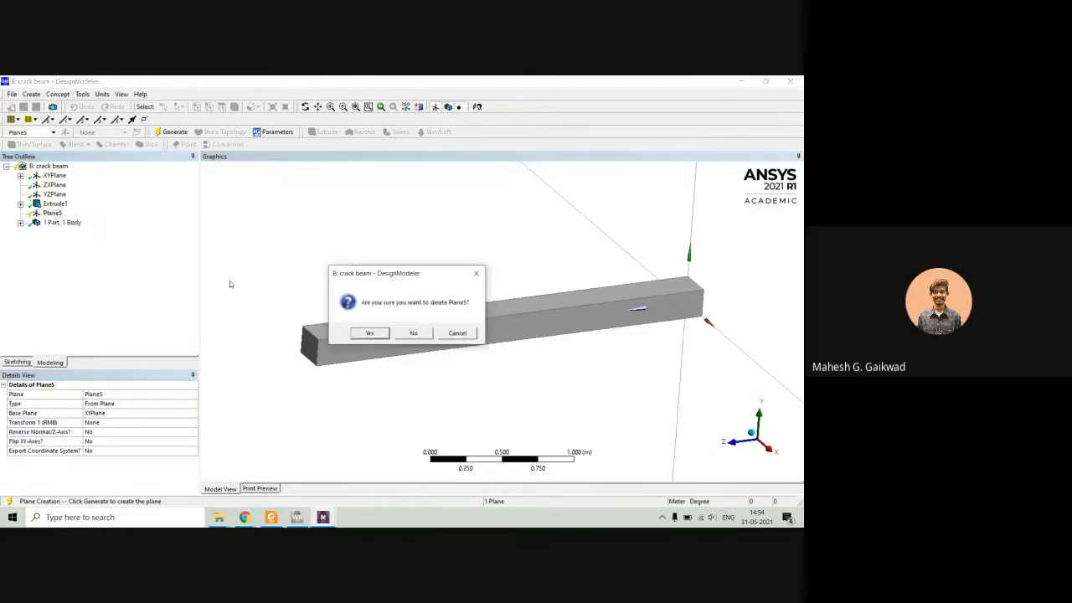
left_click(375, 337)
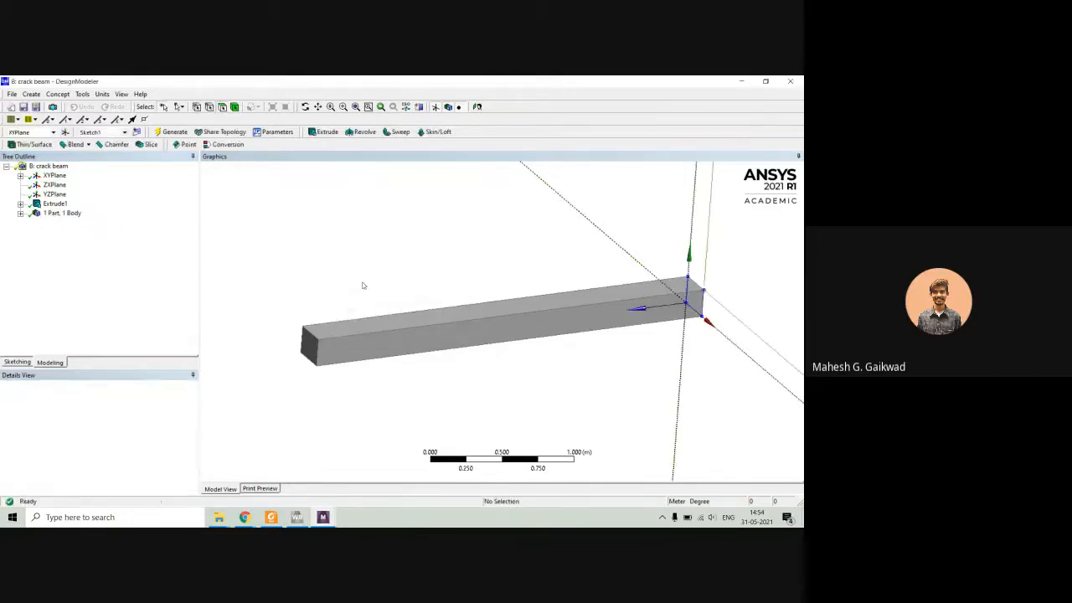
Create a new From Face plane based on the beam's long vertical side face and generate it.
left_click(407, 335)
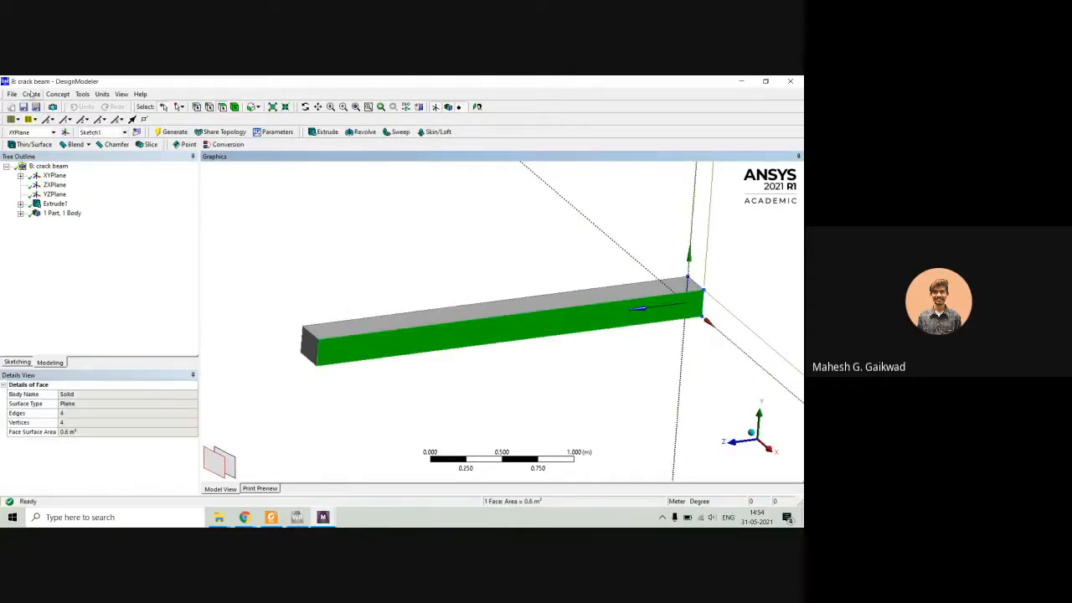
left_click(31, 94)
left_click(49, 106)
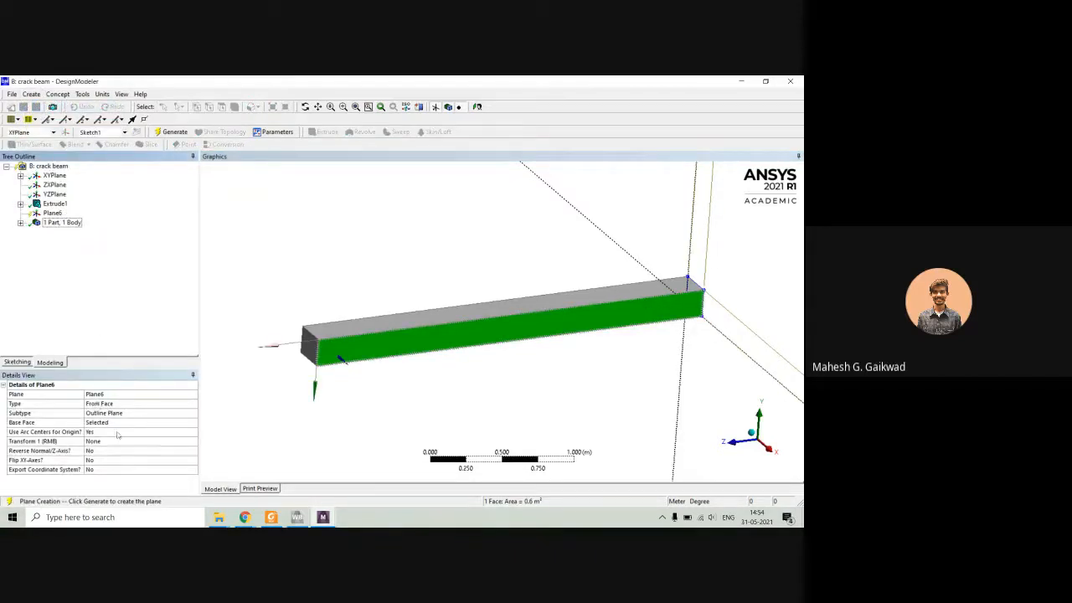
left_click(101, 427)
left_click(101, 427)
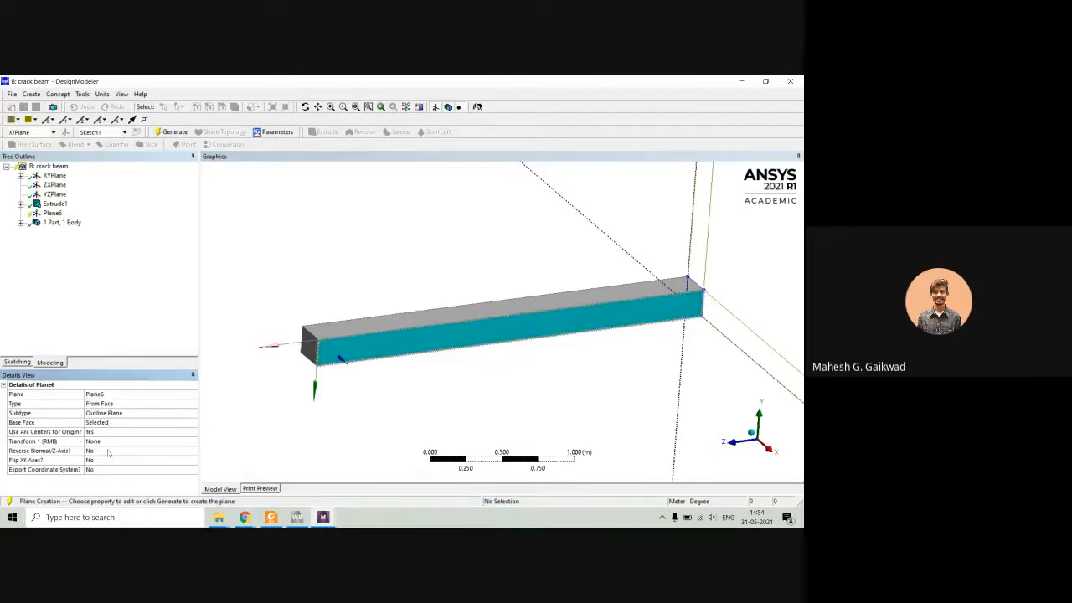
right_click(52, 215)
left_click(83, 235)
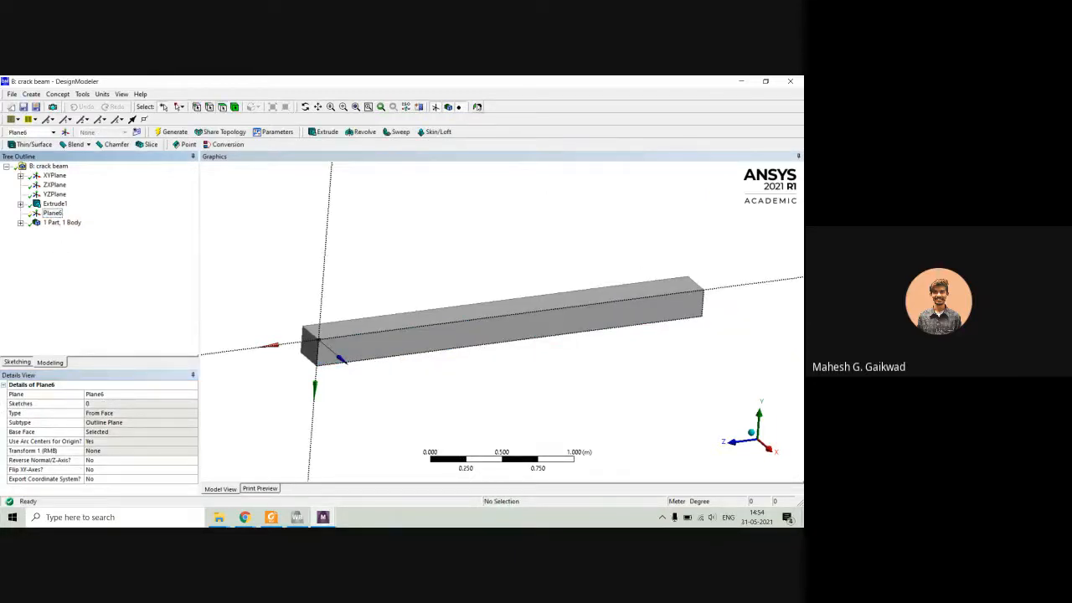
Examine the beam and its new side-face plane straight on, and from a close-up isometric view.
left_click(477, 106)
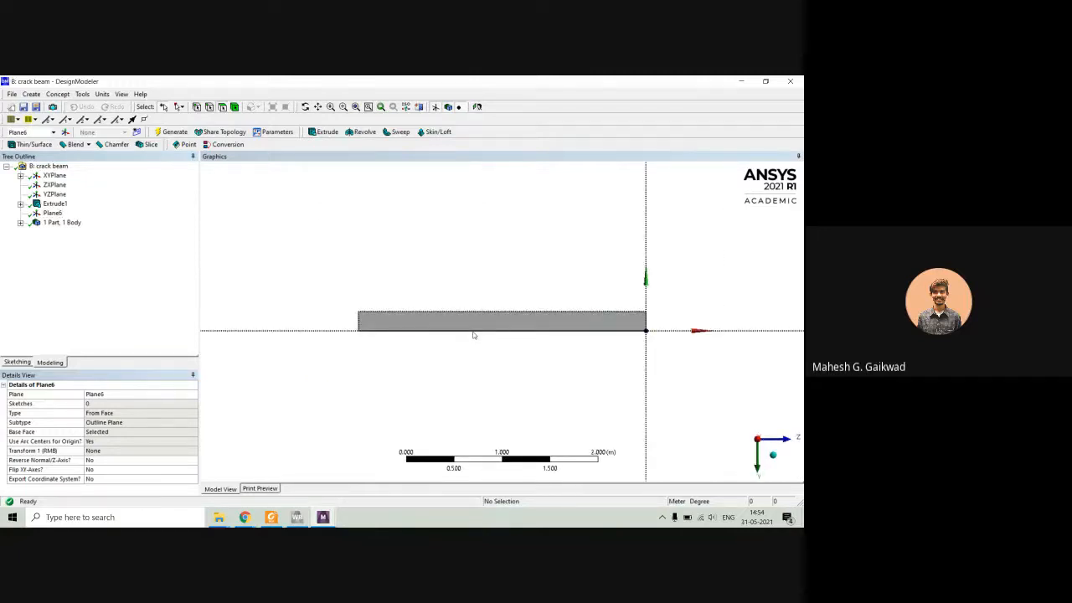
scroll(516, 328, "up", 5)
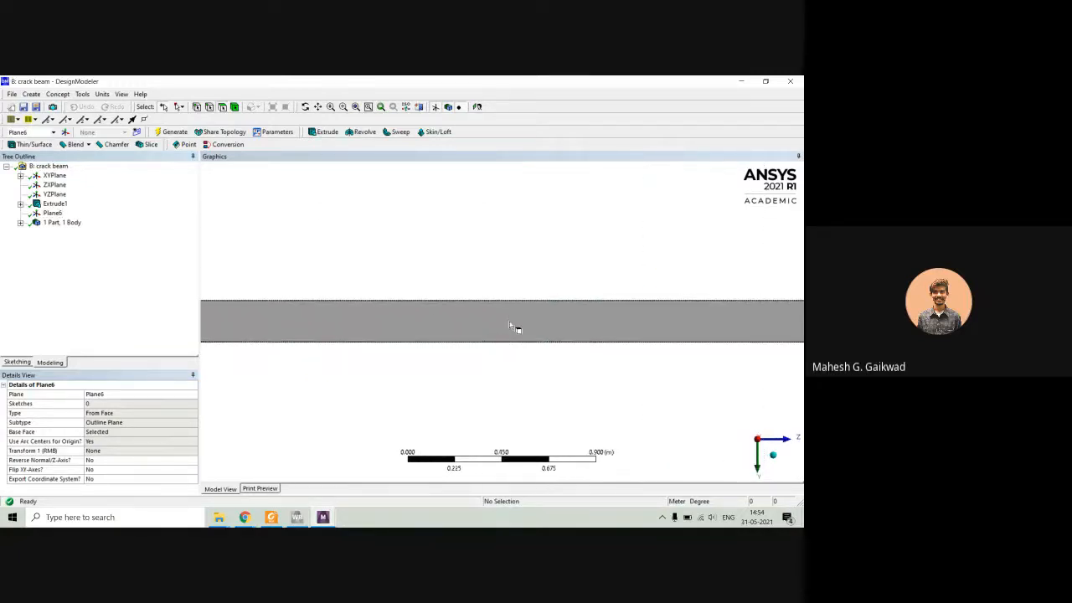
scroll(512, 326, "down", 4)
middle_click_drag(504, 318, 477, 347)
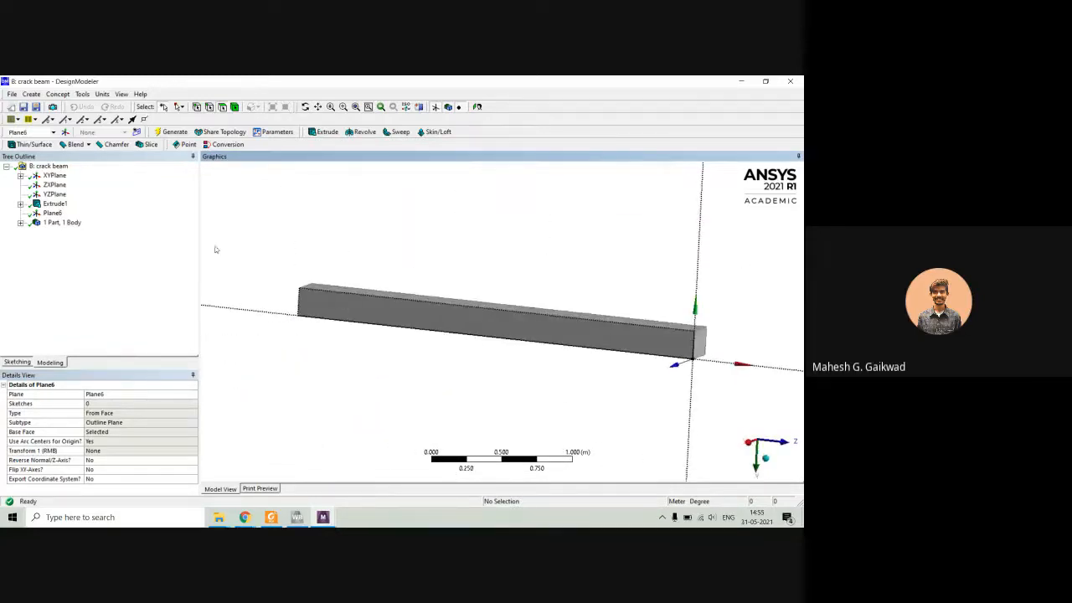
right_click(422, 216)
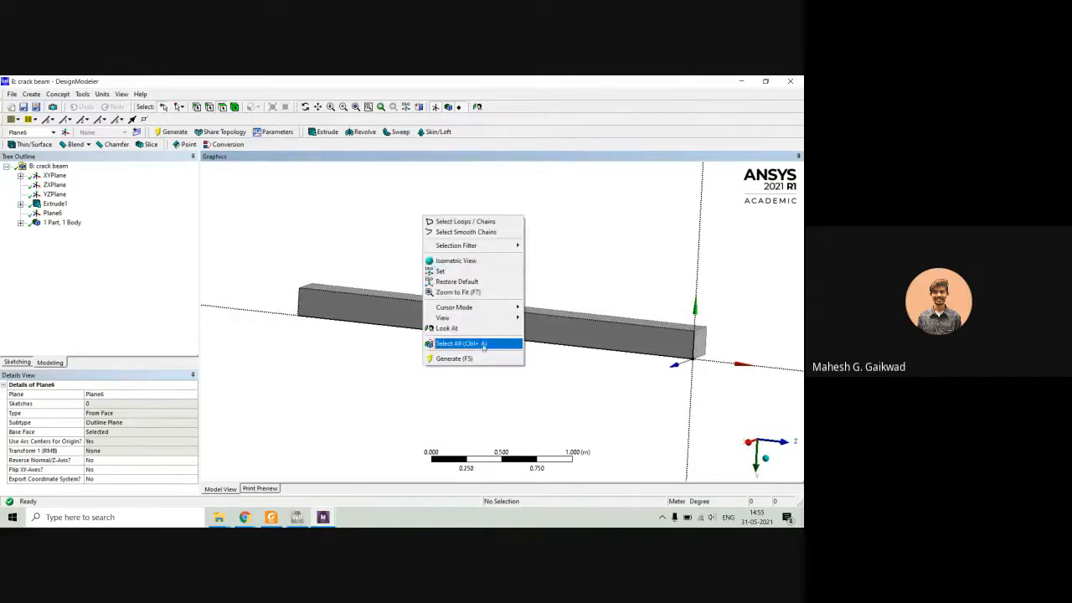
mouse_move(468, 317)
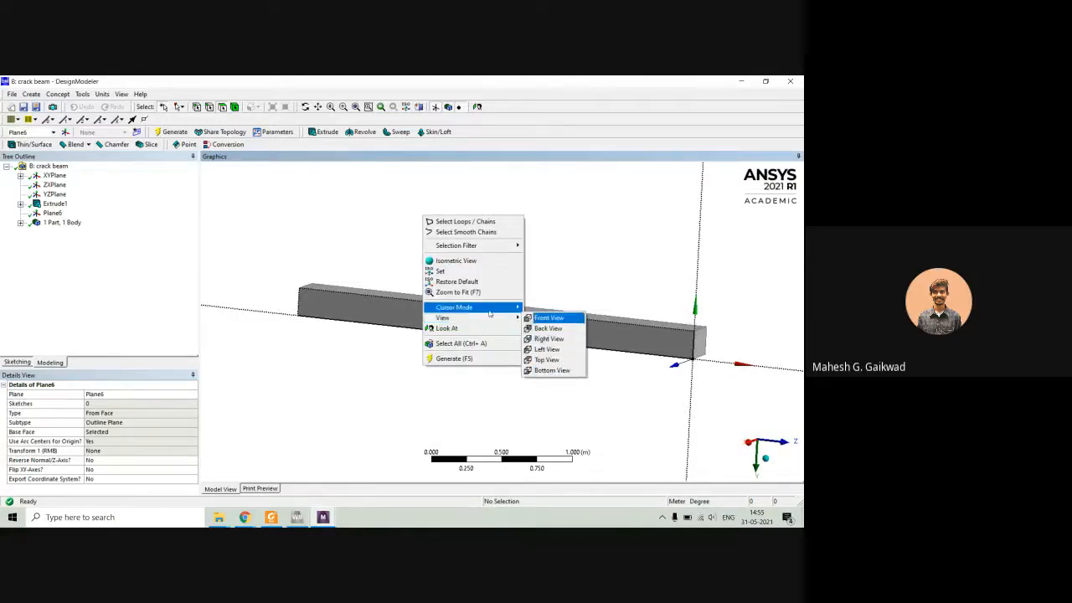
left_click(475, 261)
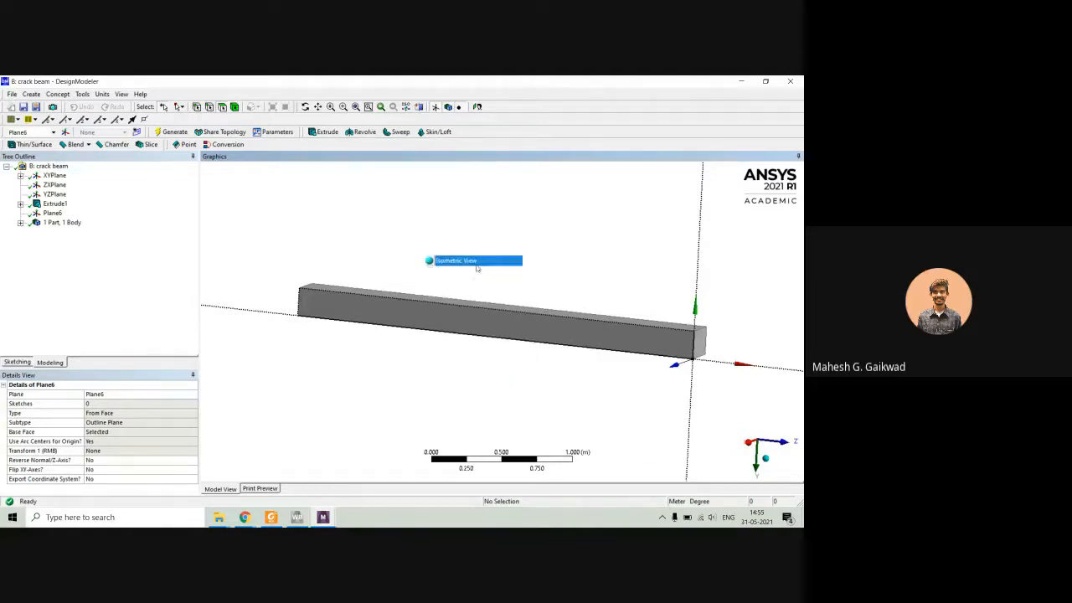
middle_click_drag(530, 316, 532, 309)
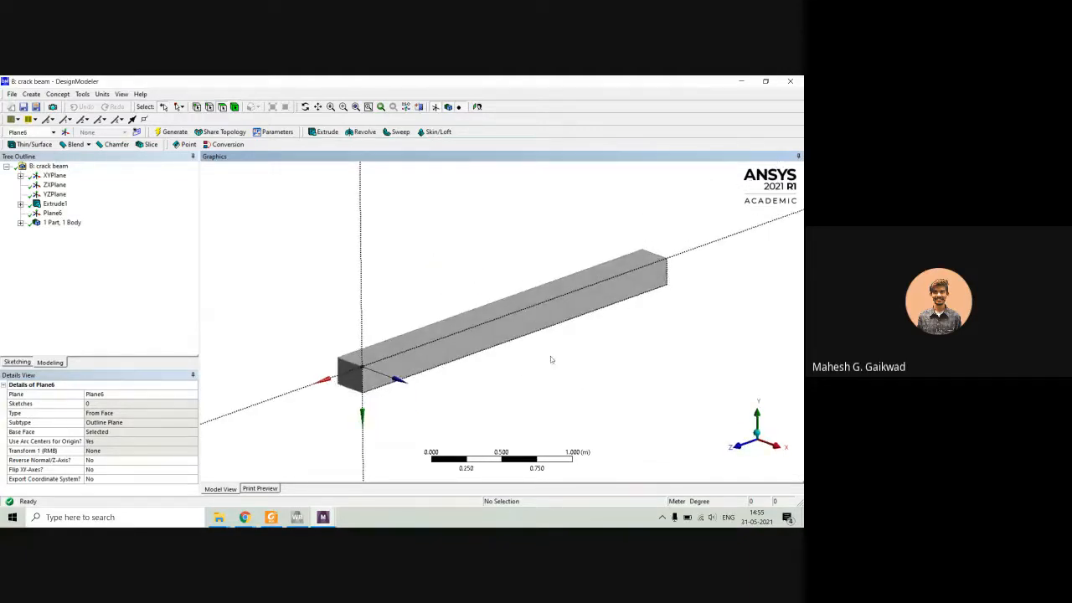
scroll(528, 324, "up", 5)
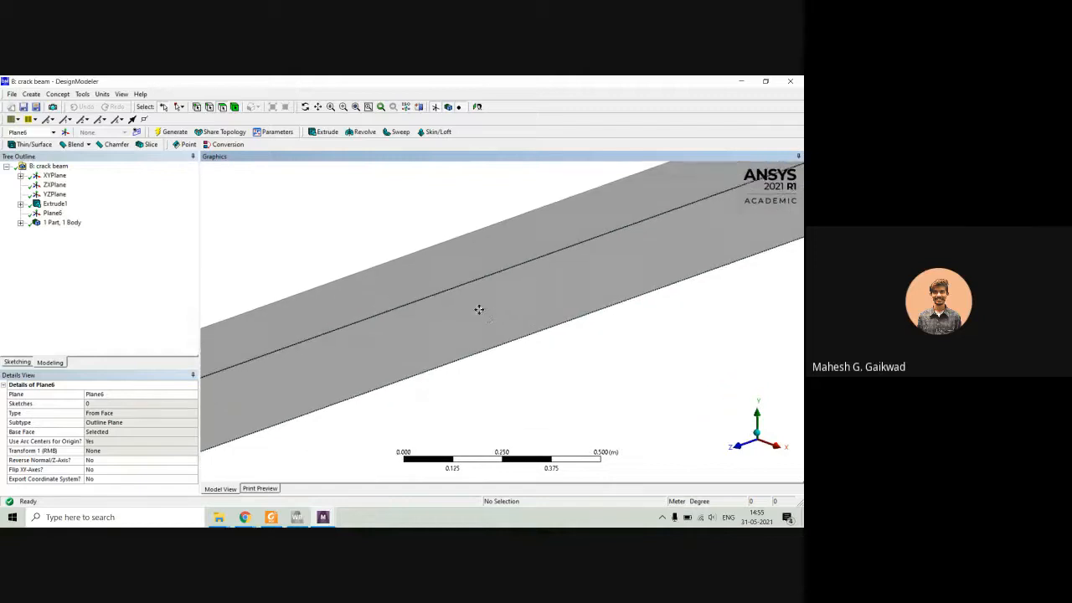
scroll(478, 312, "up", 1)
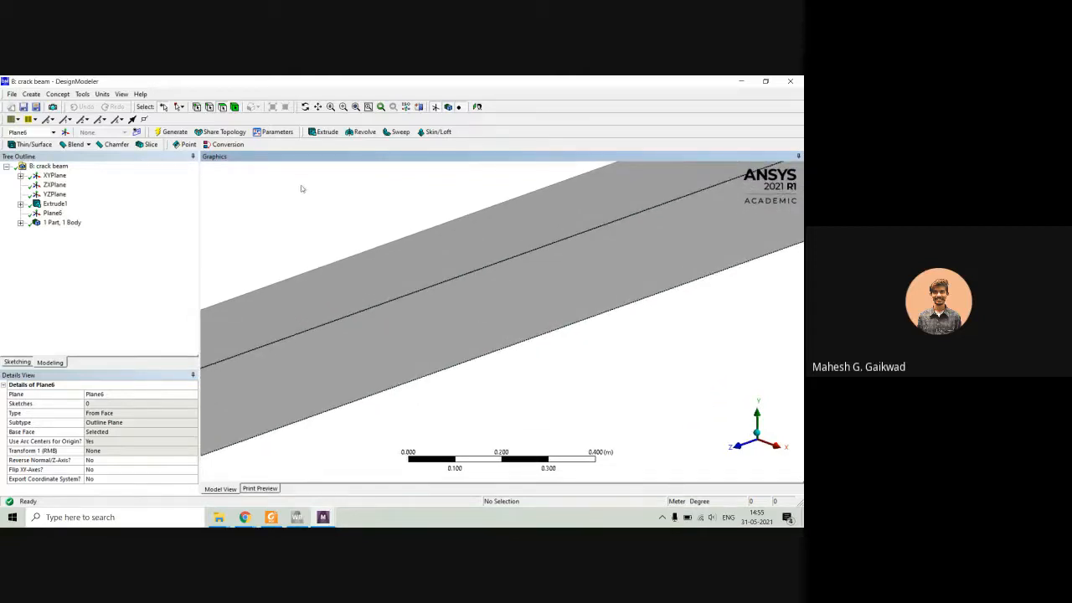
Sketch a narrow closed V-shaped triangle with three lines on the side-face plane, its short side on the beam's upper edge and its tip pointing down.
left_click(17, 363)
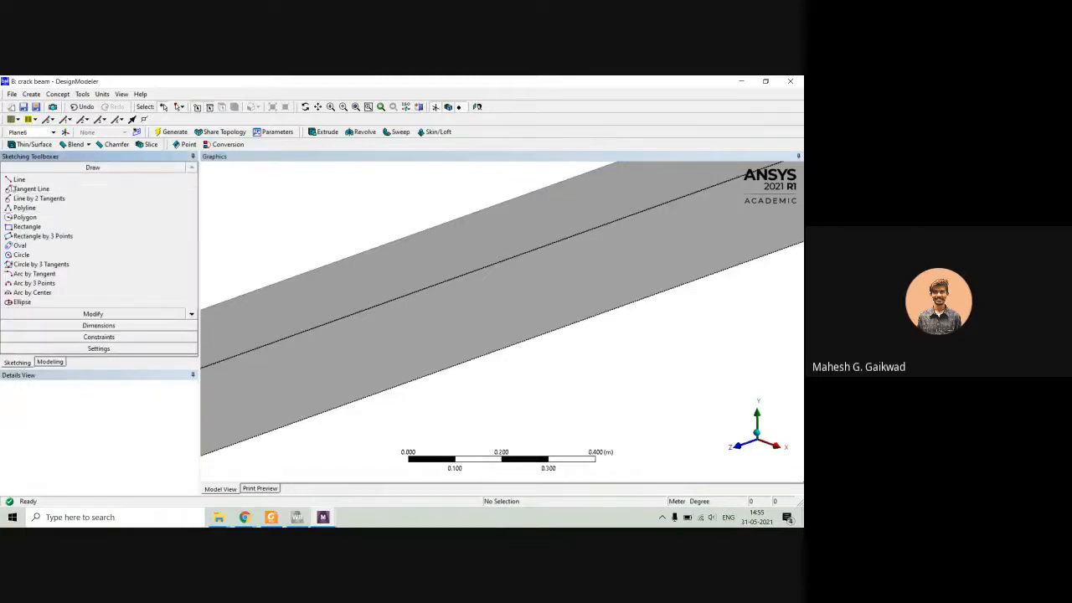
left_click(16, 180)
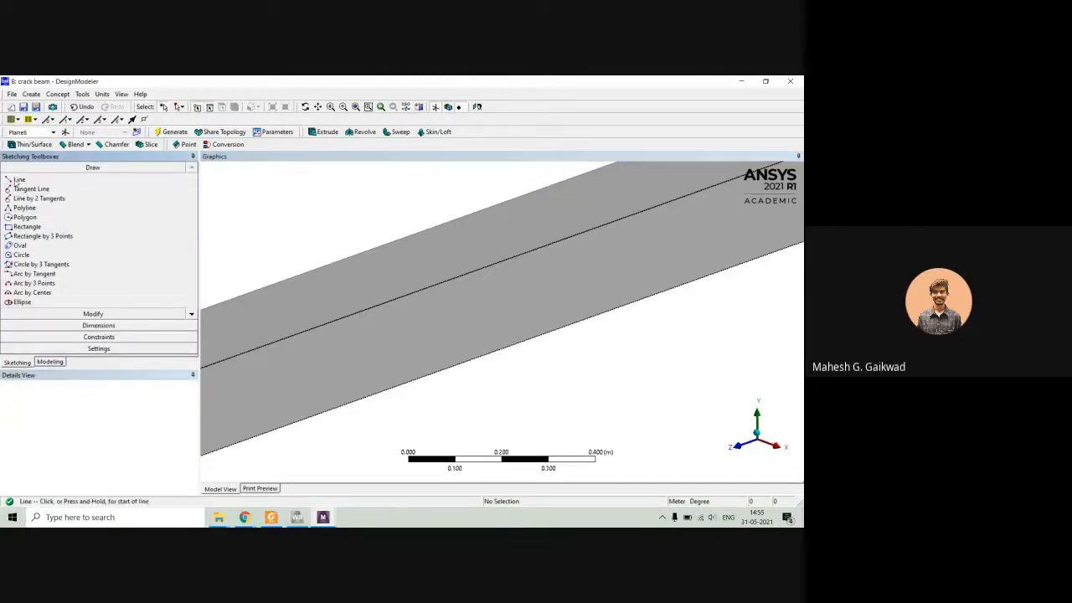
left_click(521, 252)
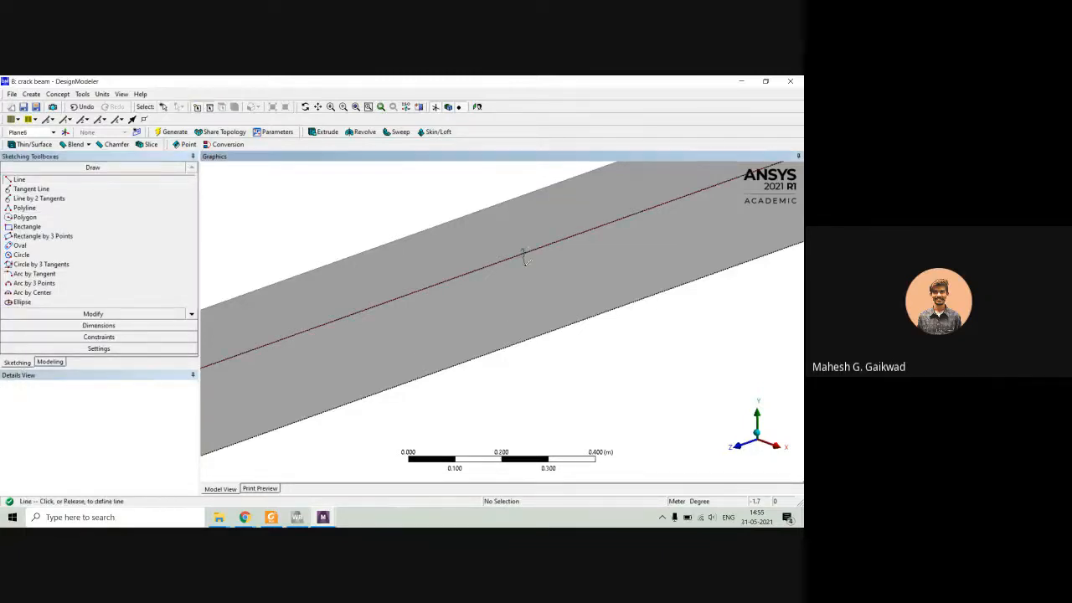
left_click(529, 292)
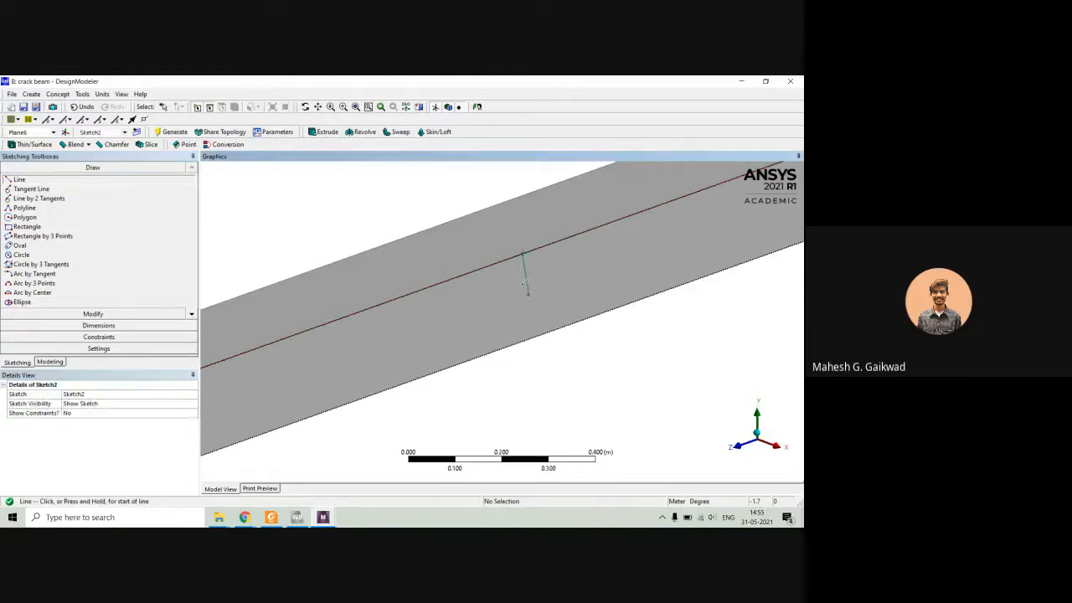
left_click(510, 258)
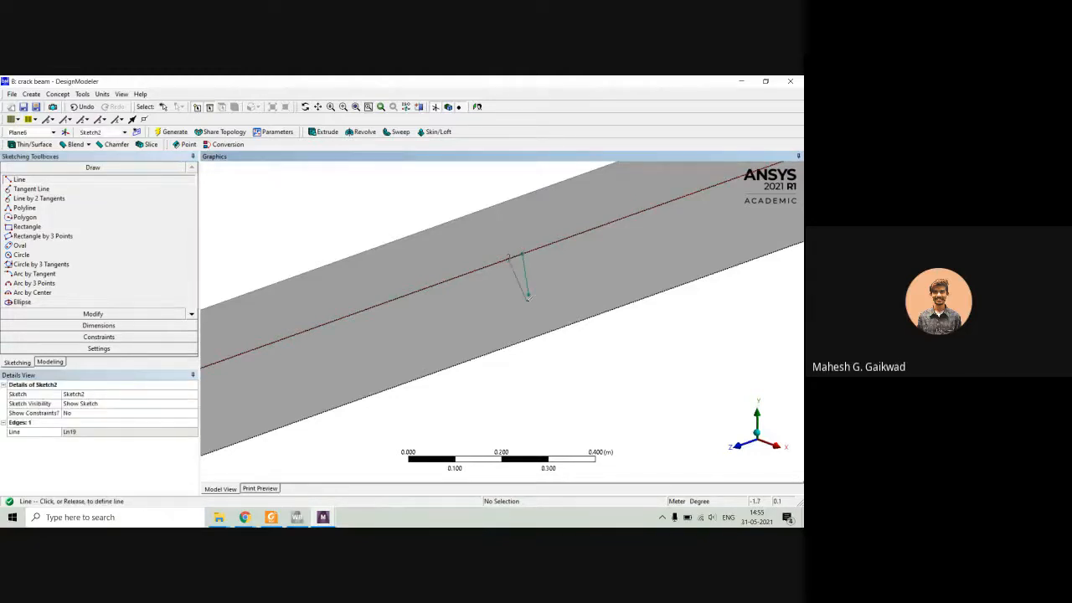
left_click(529, 293)
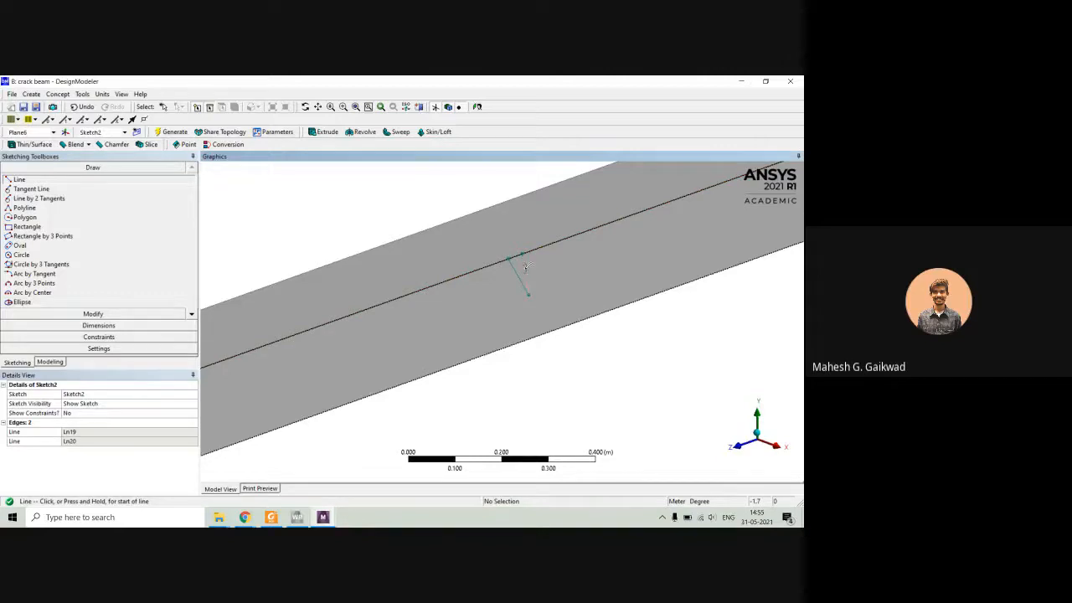
left_click(523, 251)
left_click(508, 257)
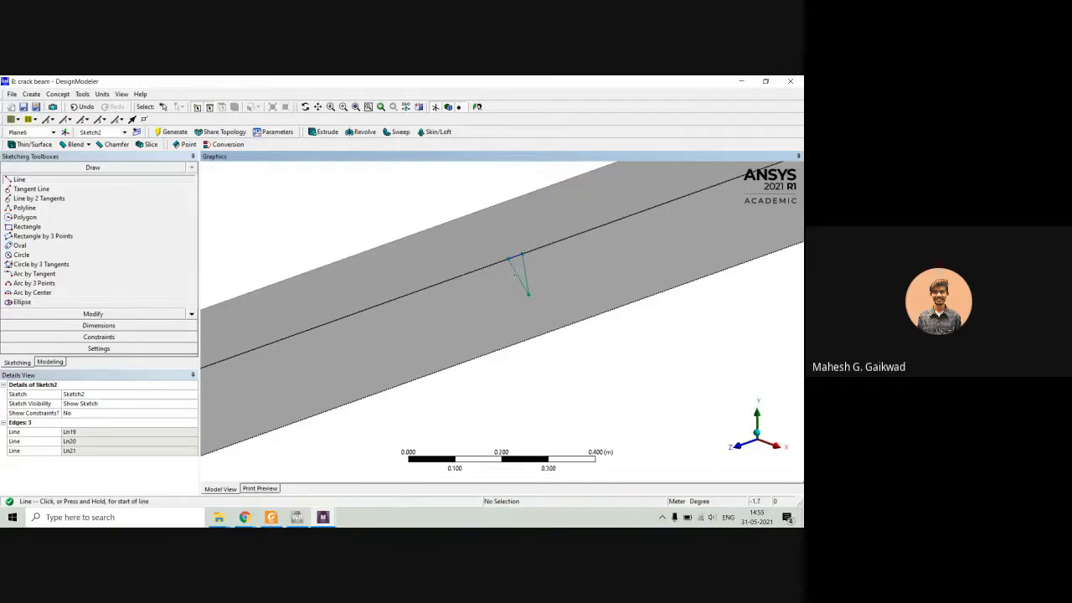
Add a General dimension to the triangle's short side on the beam's upper edge.
scroll(549, 260, "up", 5)
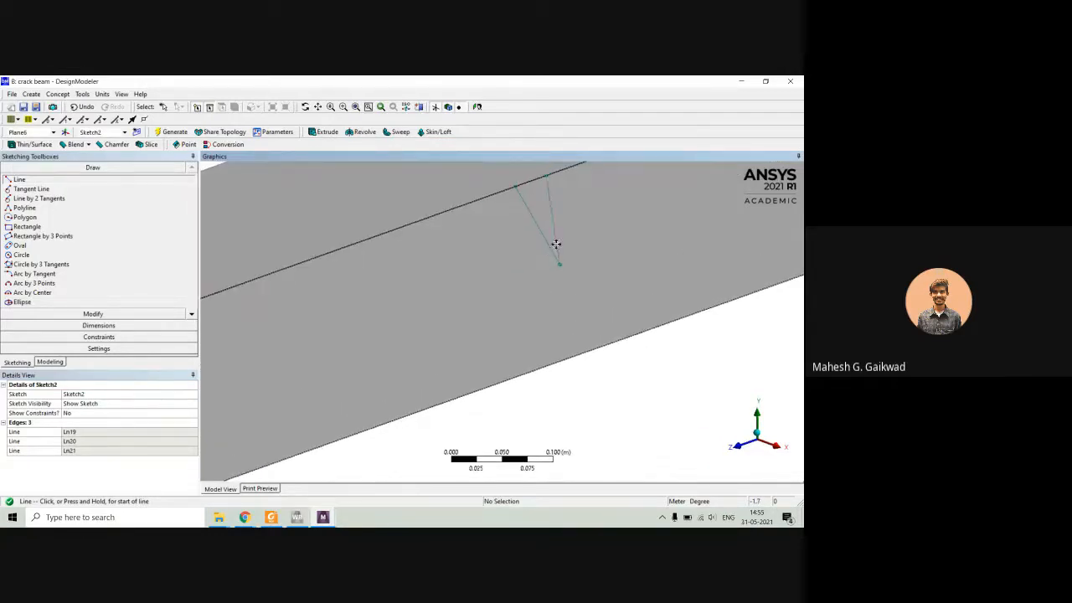
scroll(461, 332, "up", 3)
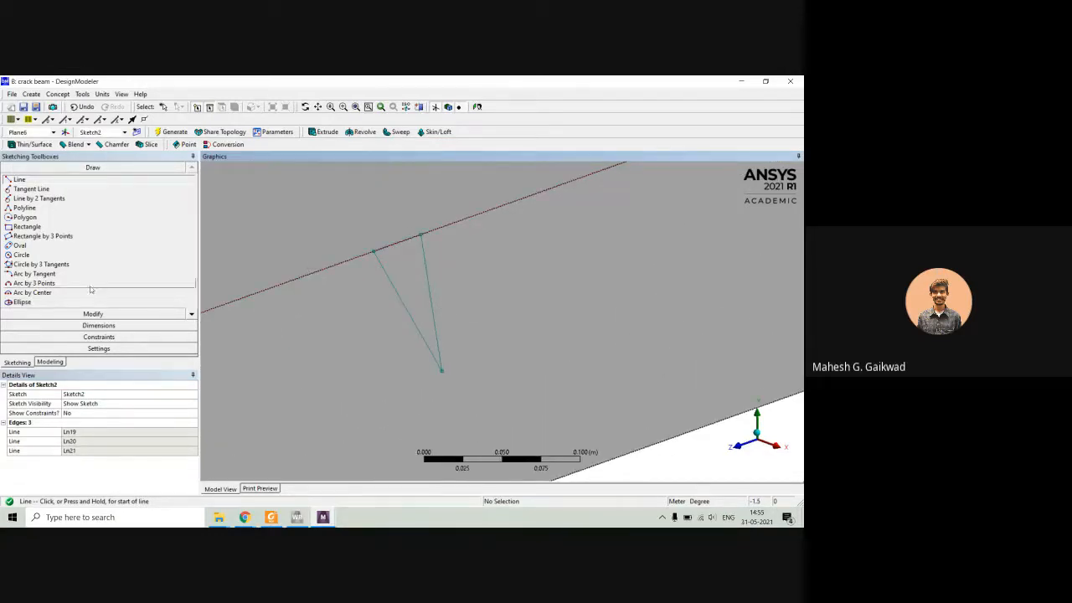
left_click(111, 337)
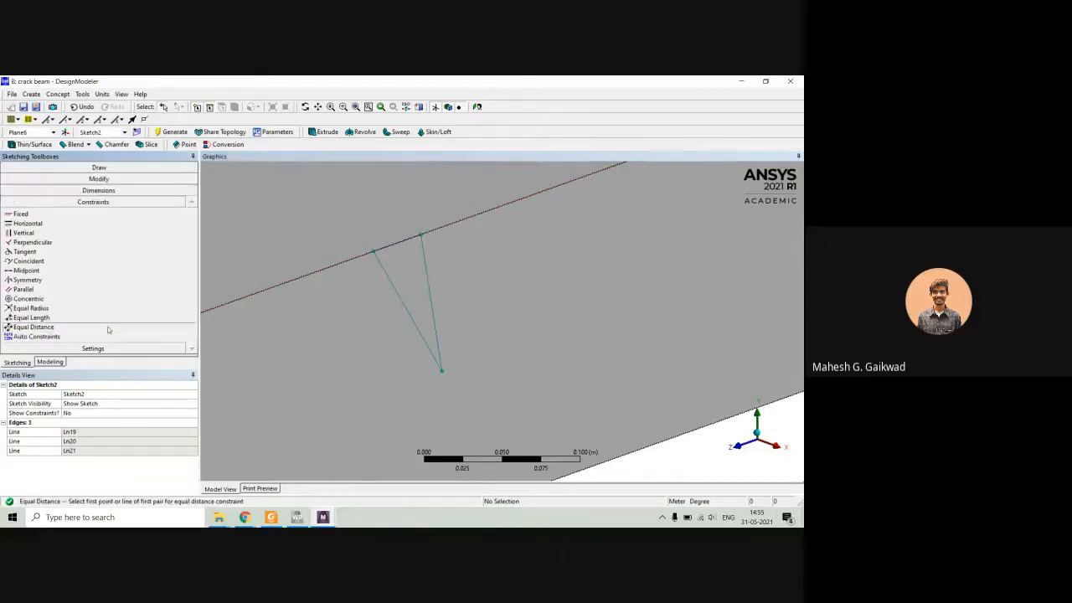
left_click(96, 190)
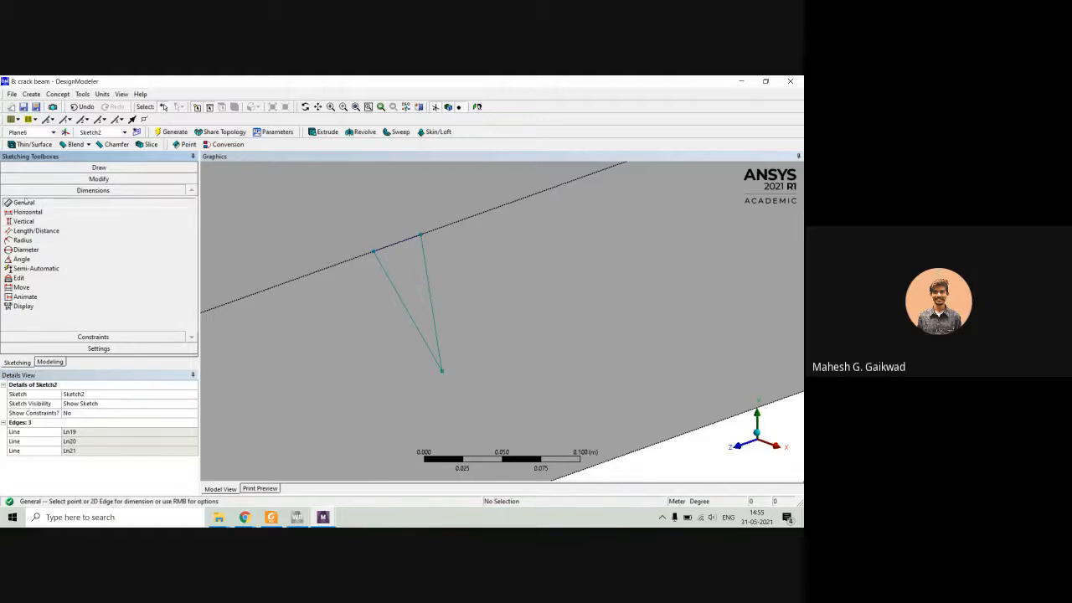
left_click(27, 212)
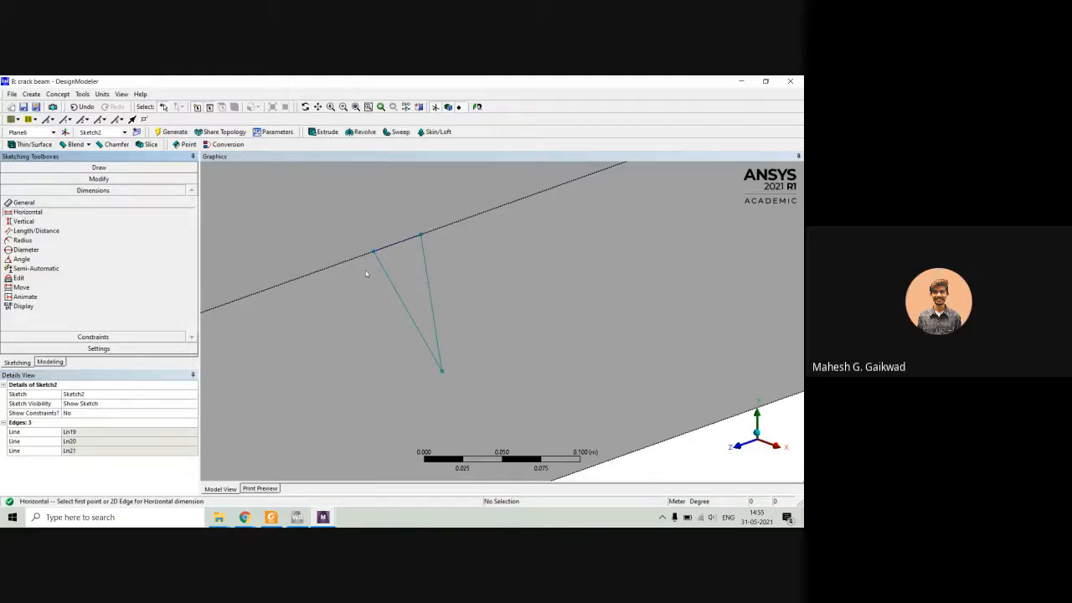
left_click(393, 240)
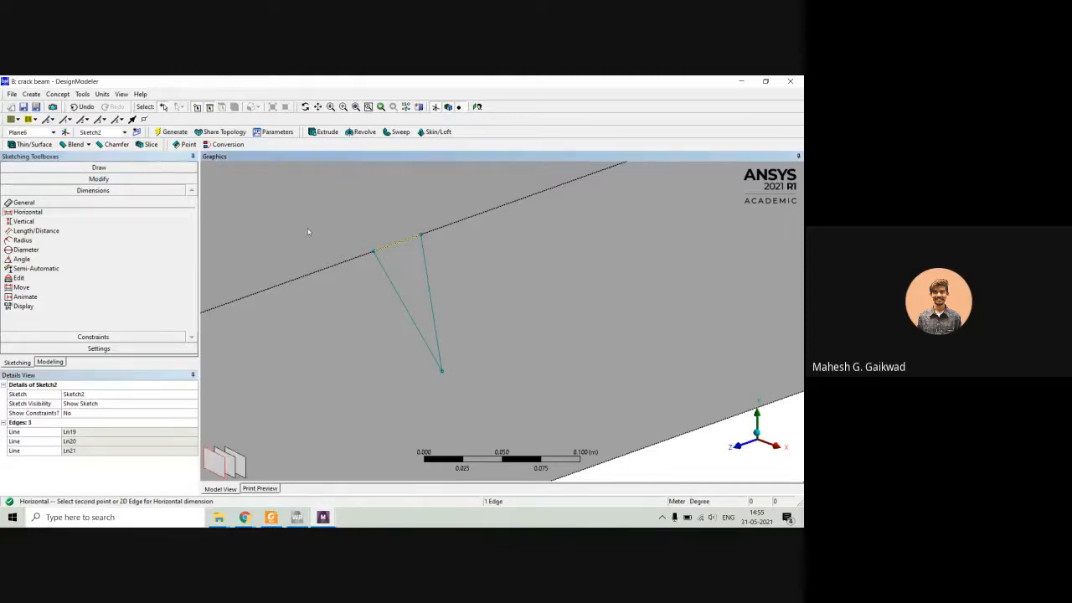
left_click(31, 204)
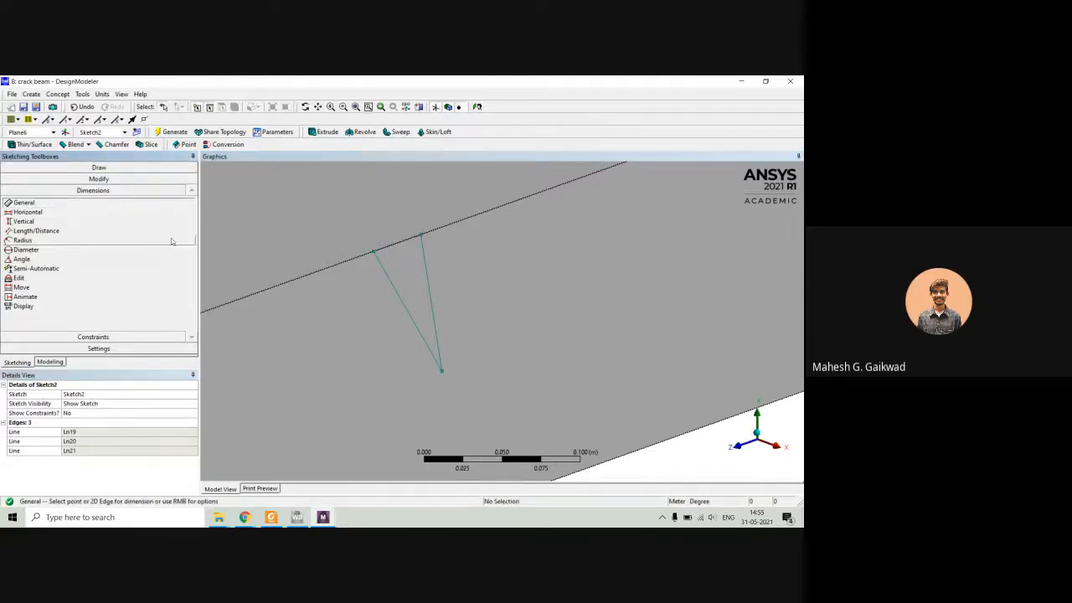
left_click(400, 242)
left_click(393, 231)
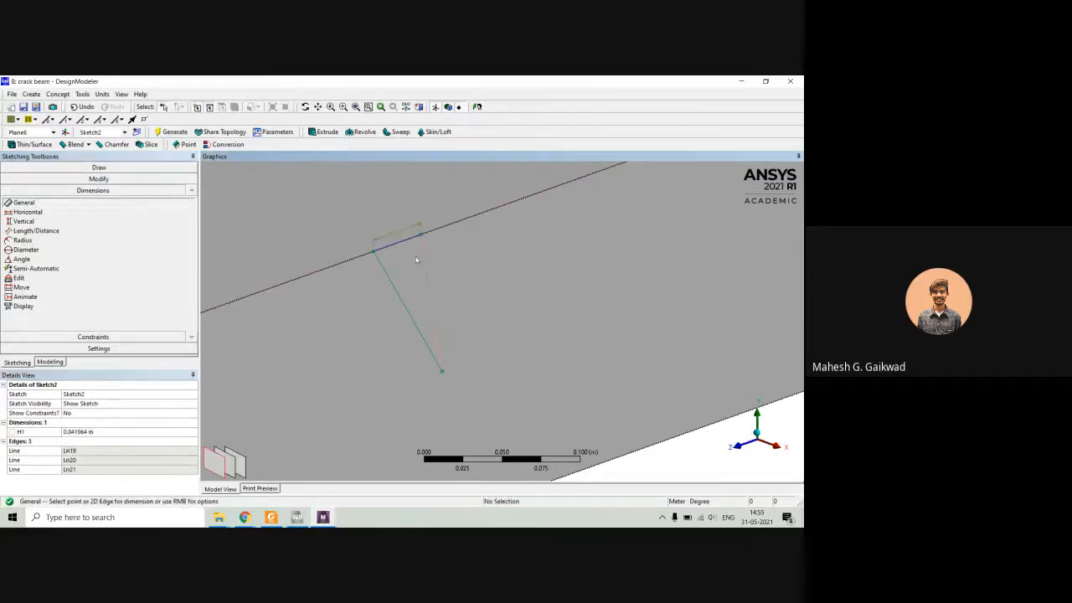
Try a length dimension on the triangle's slanted side farther from the plane origin, and delete it.
left_click(427, 272)
left_click(453, 269)
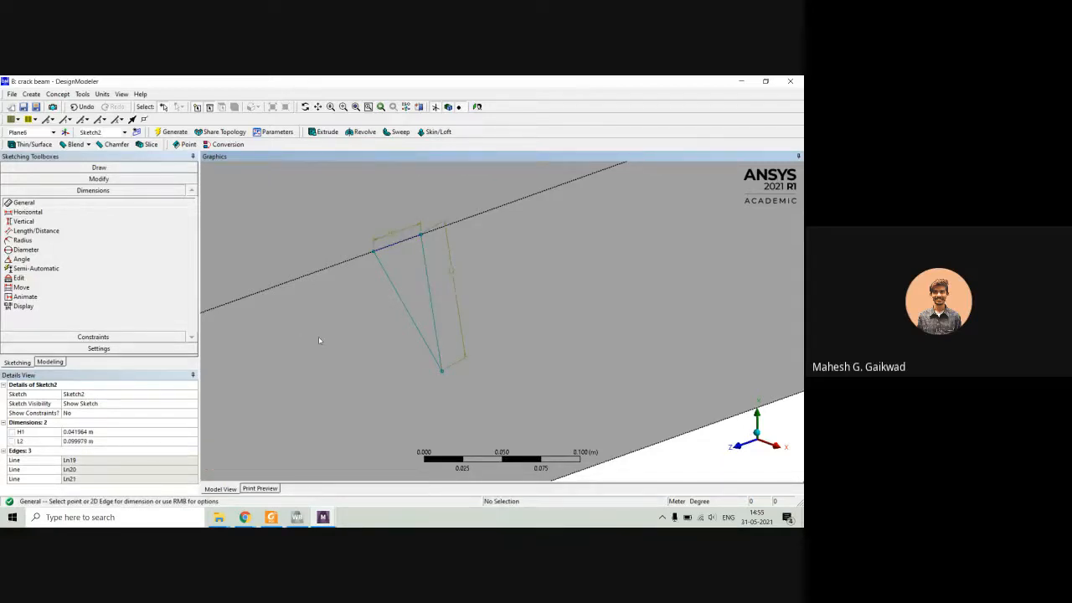
key("Escape")
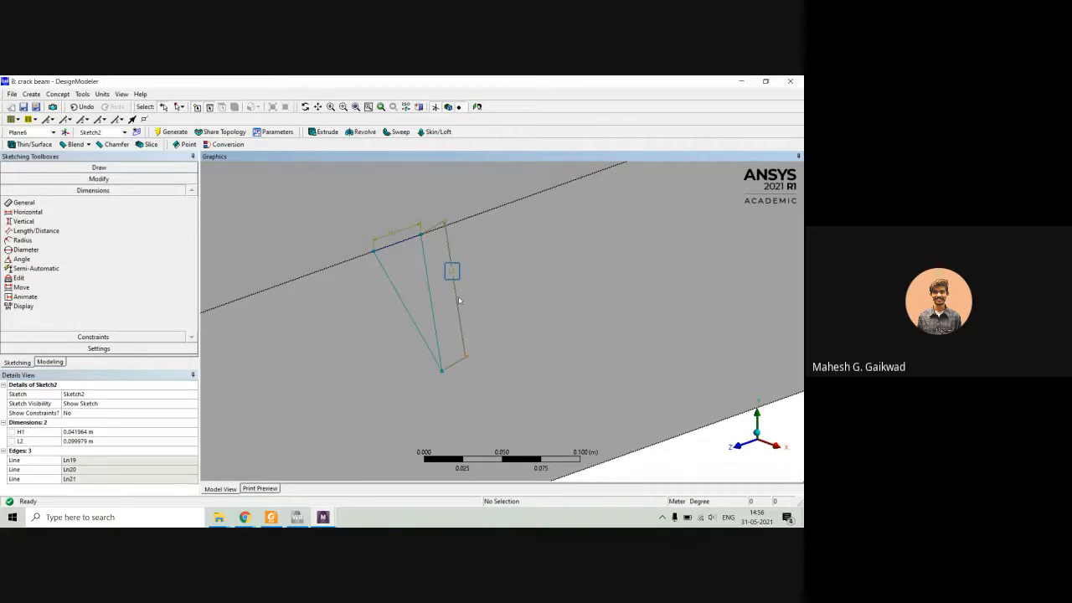
left_click(459, 300)
key("Delete")
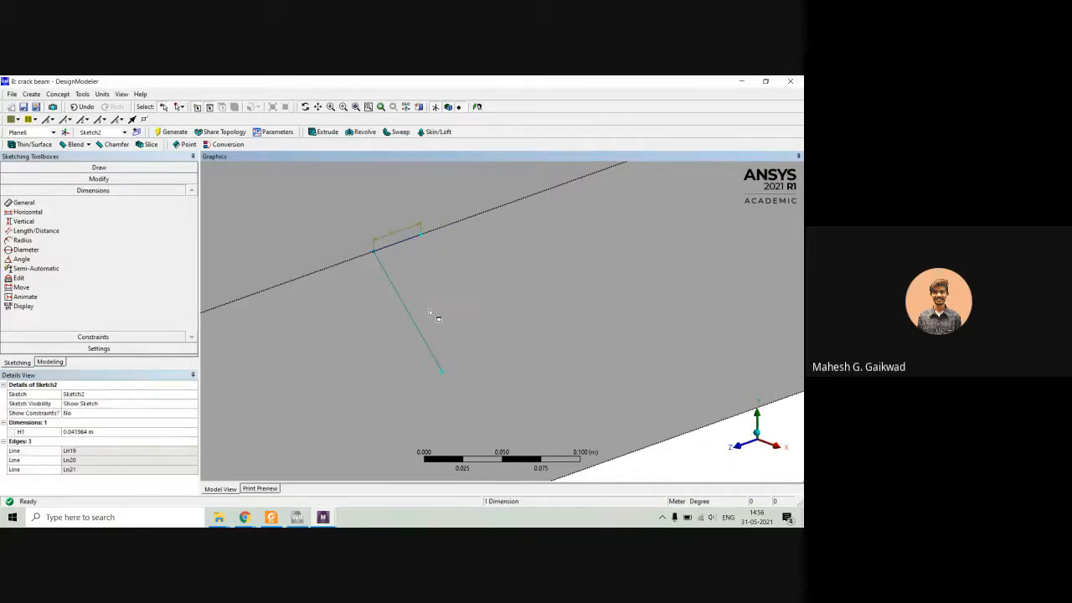
Apply a Vertical constraint to the triangle's slanted side farther from the plane origin.
left_click(92, 338)
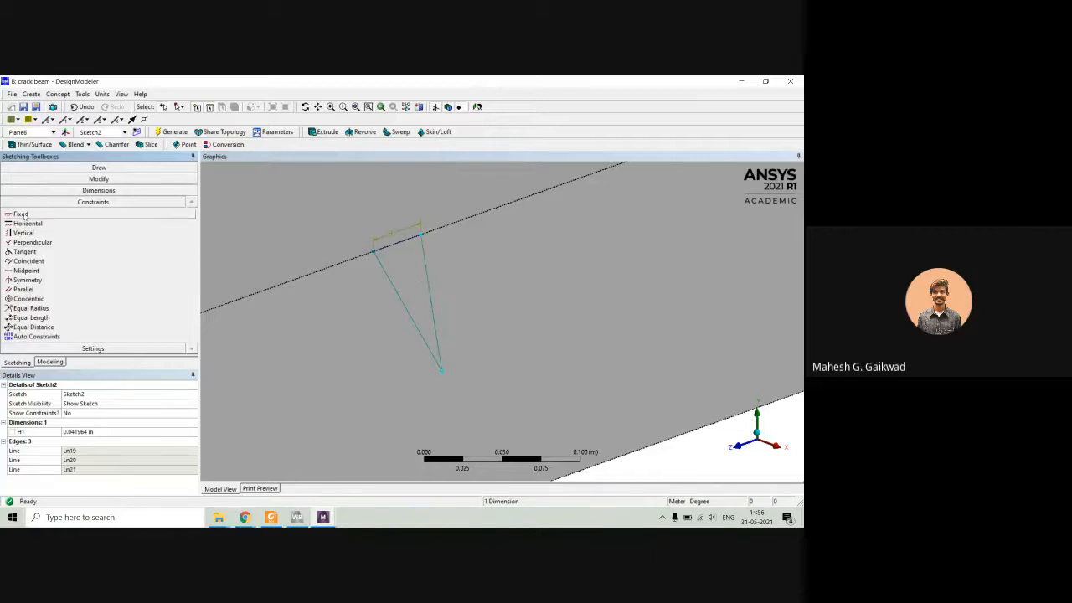
left_click(429, 262)
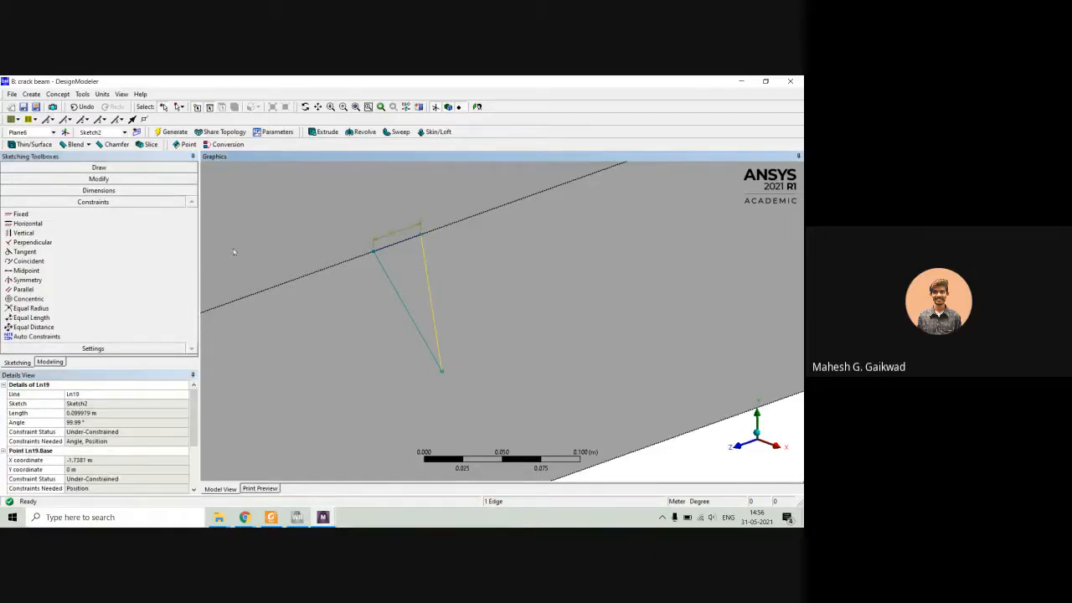
left_click(23, 234)
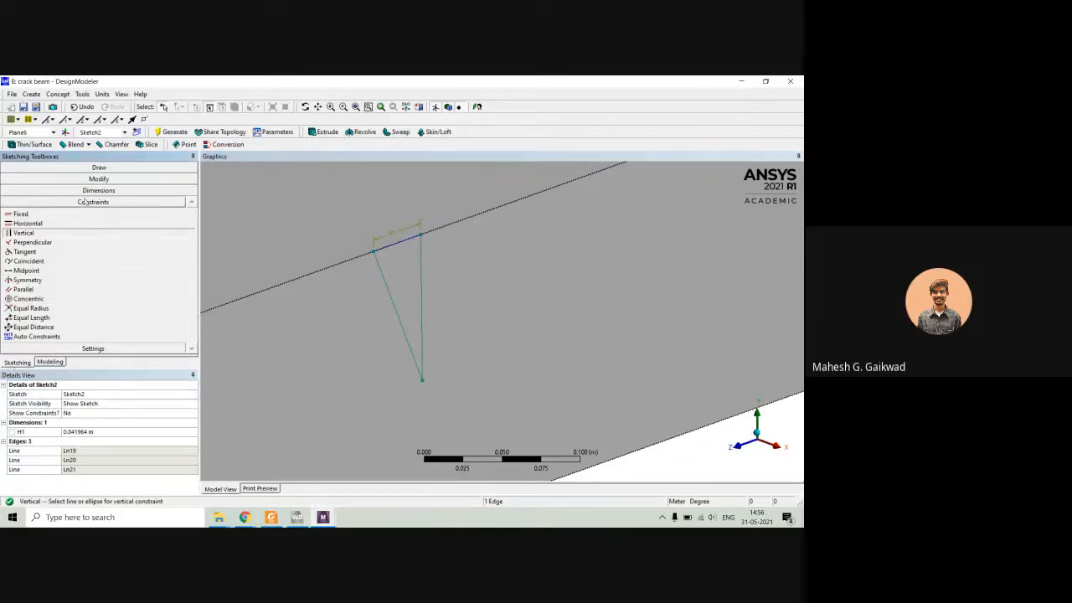
Dimension the triangle's vertical side at 0.1 m and set its short upper side to 0.002 m.
left_click(46, 190)
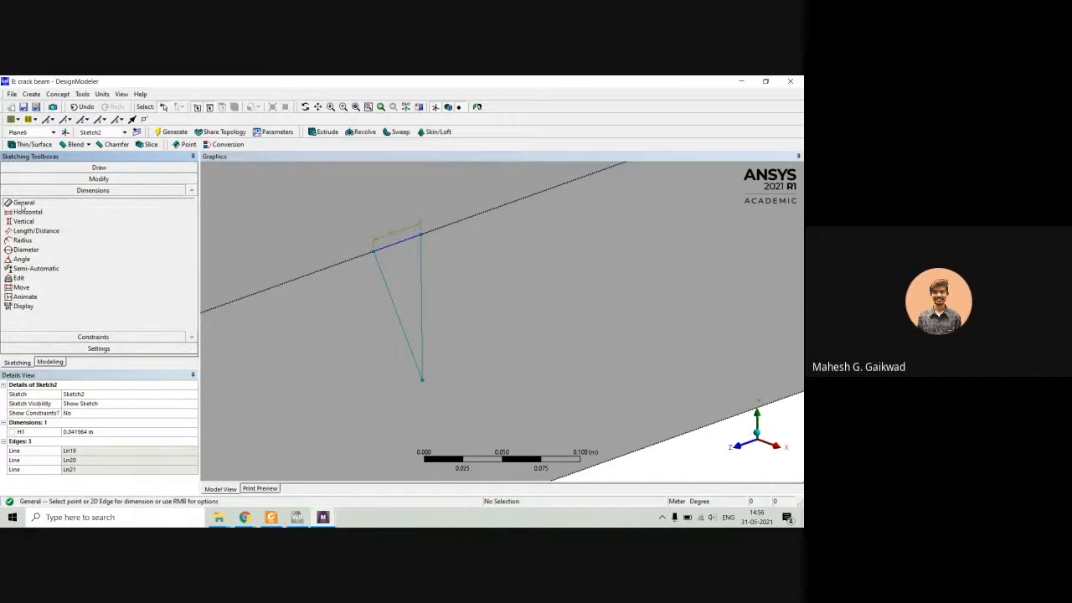
left_click(422, 317)
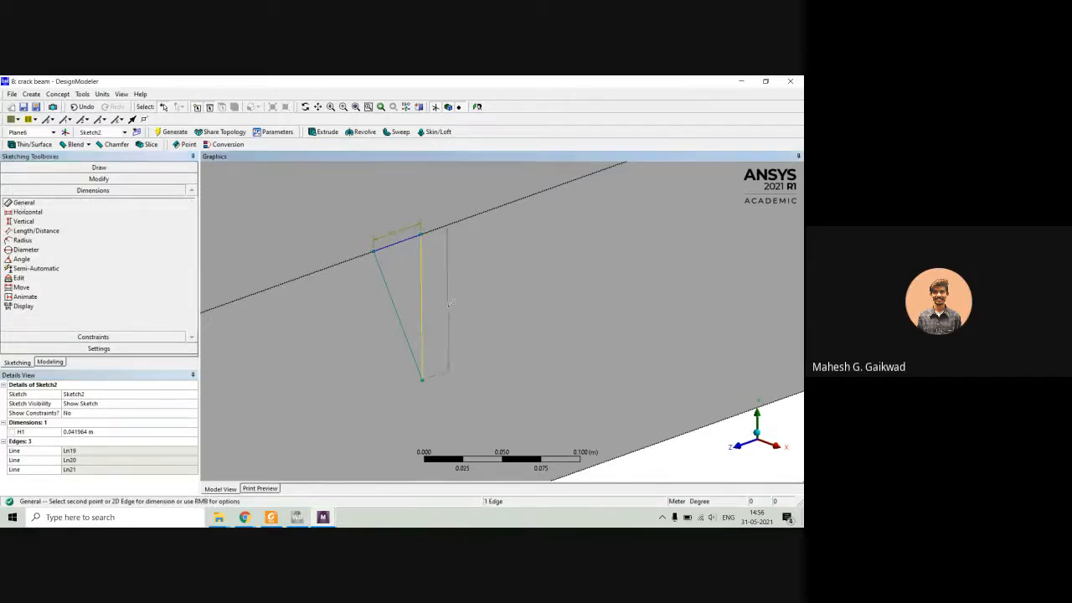
left_click(456, 305)
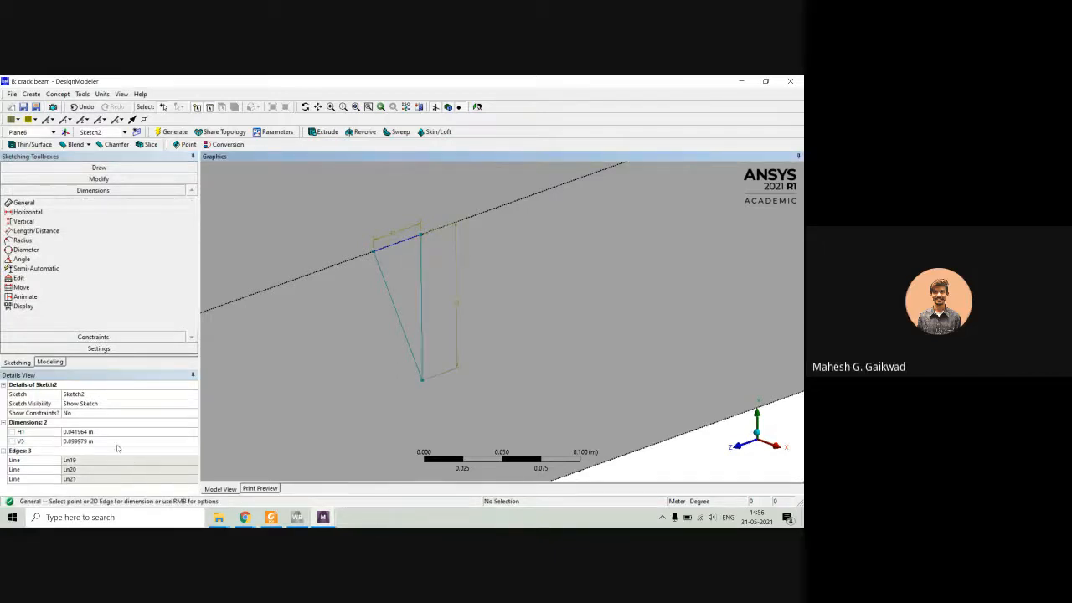
left_click(89, 441)
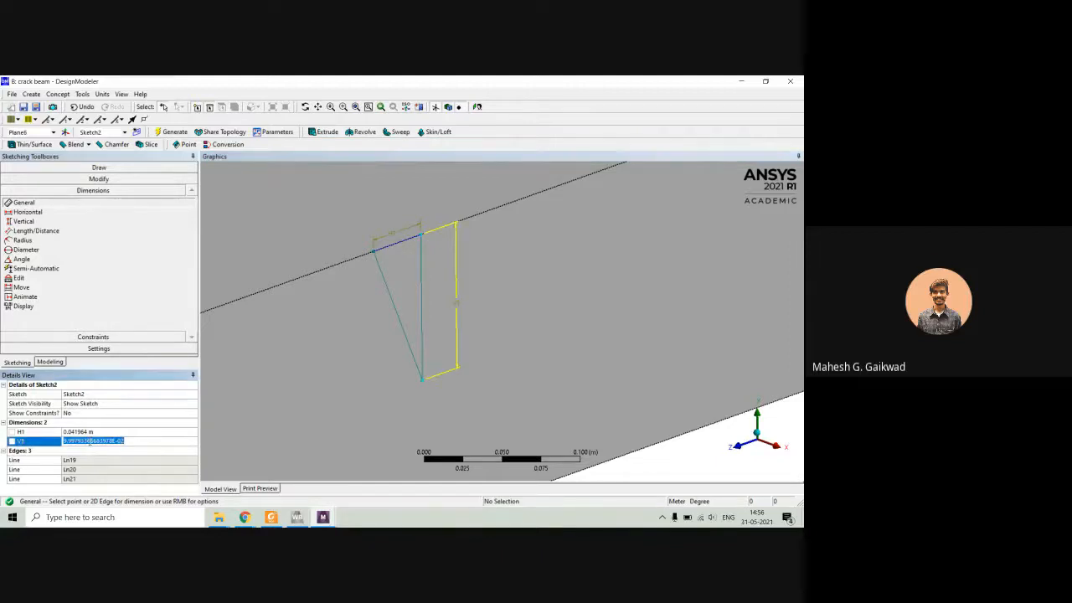
type("0.1")
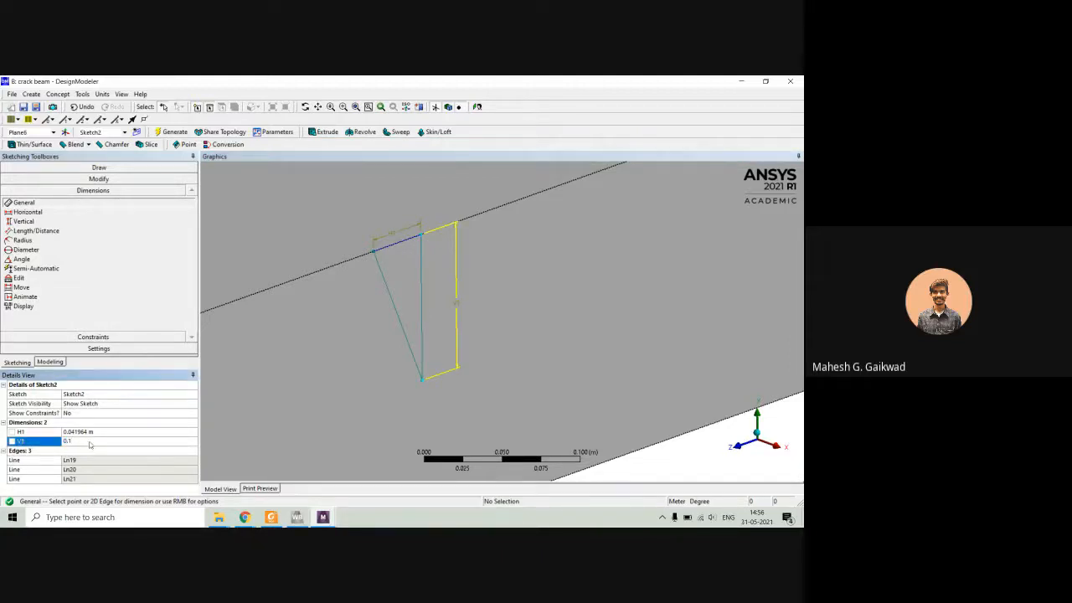
key("Return")
left_click(87, 431)
type("0.002")
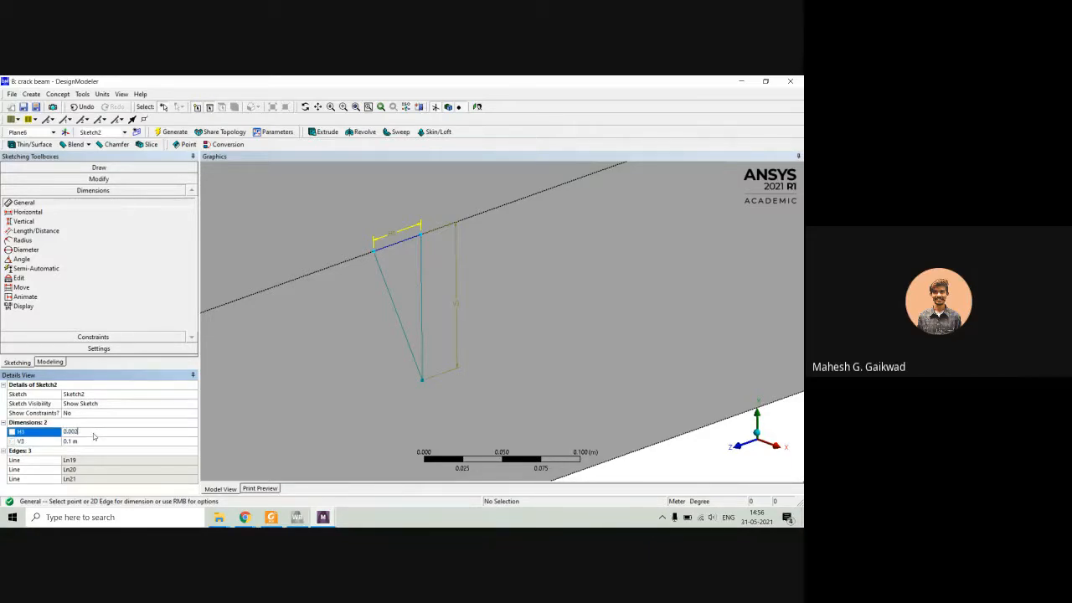
key("Return")
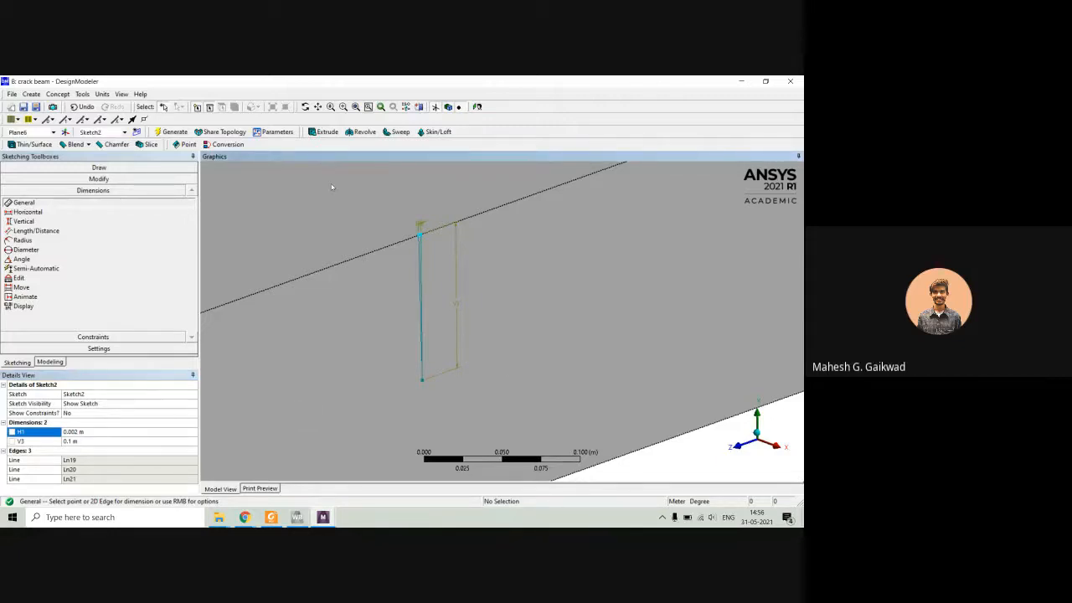
Add a Horizontal dimension between the crack's vertical side and the plane's vertical axis at the beam end, and set it to 1.5 m.
left_click(28, 212)
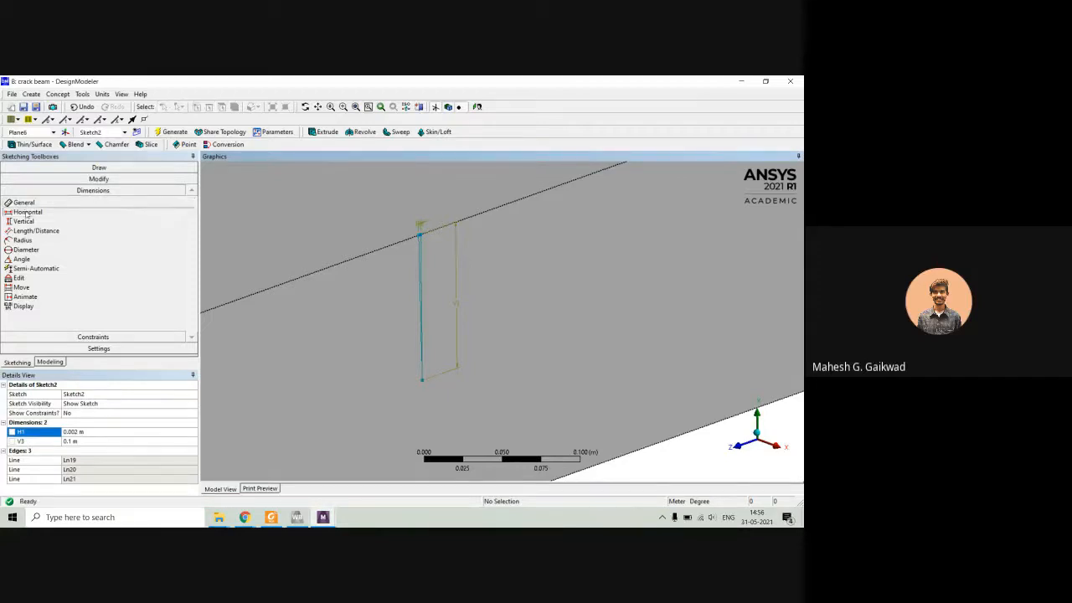
left_click(425, 269)
scroll(430, 273, "down", 5)
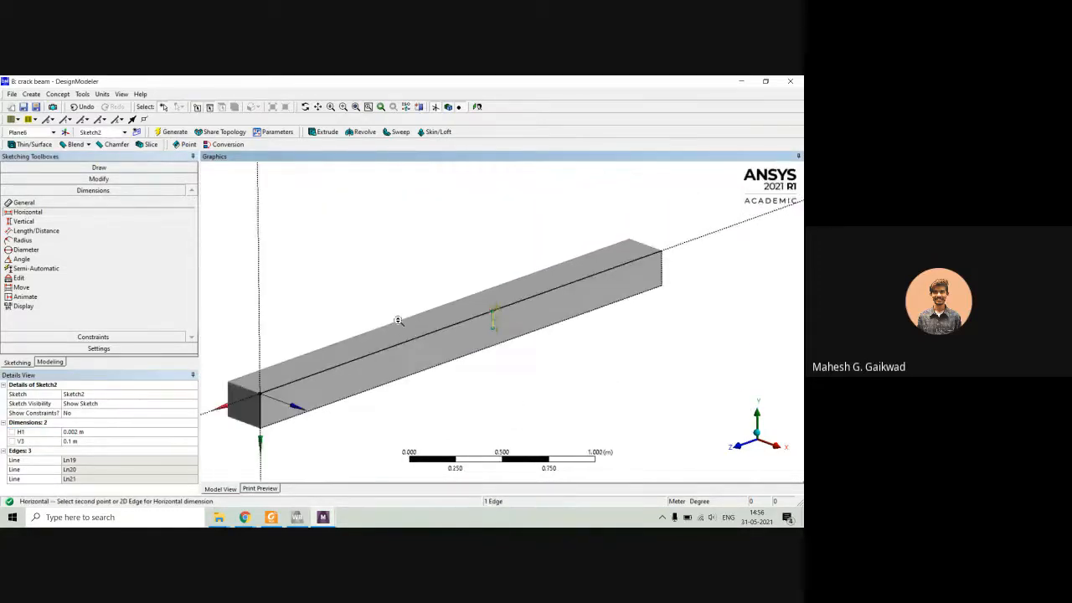
left_click(261, 410)
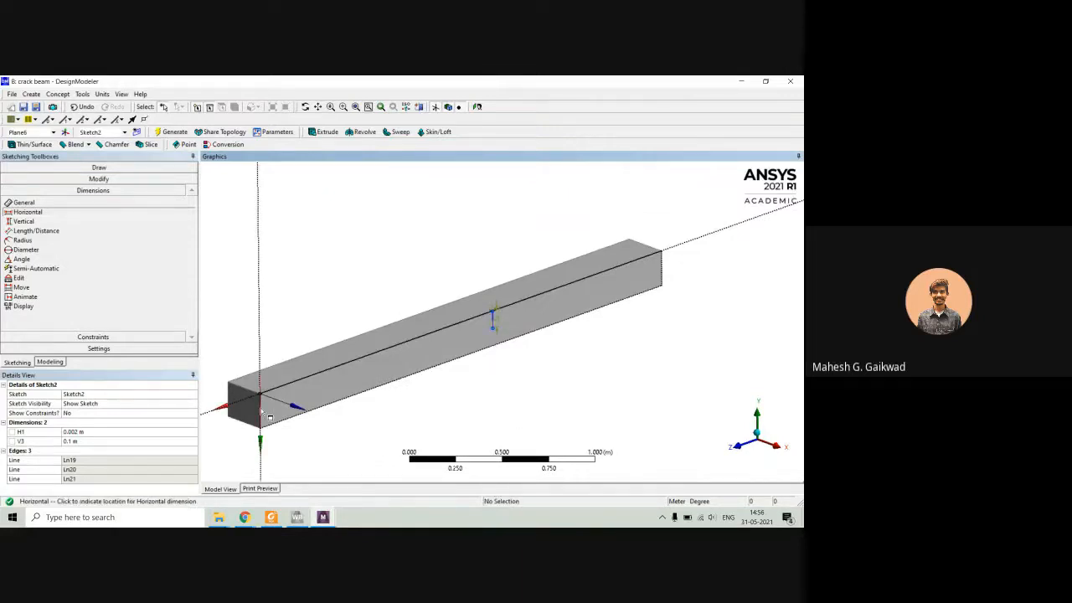
left_click(338, 427)
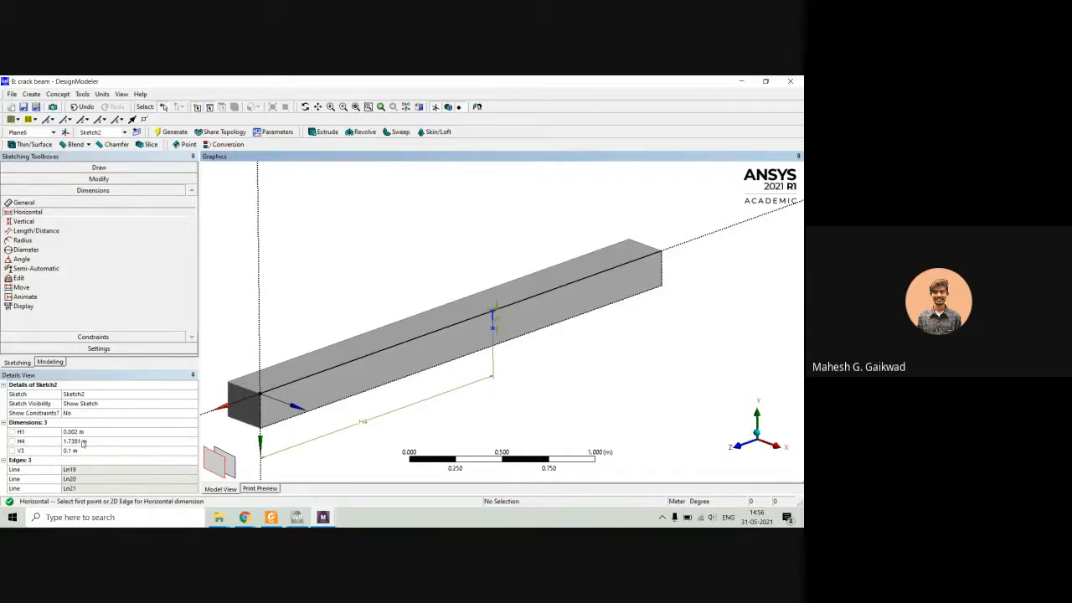
left_click(83, 442)
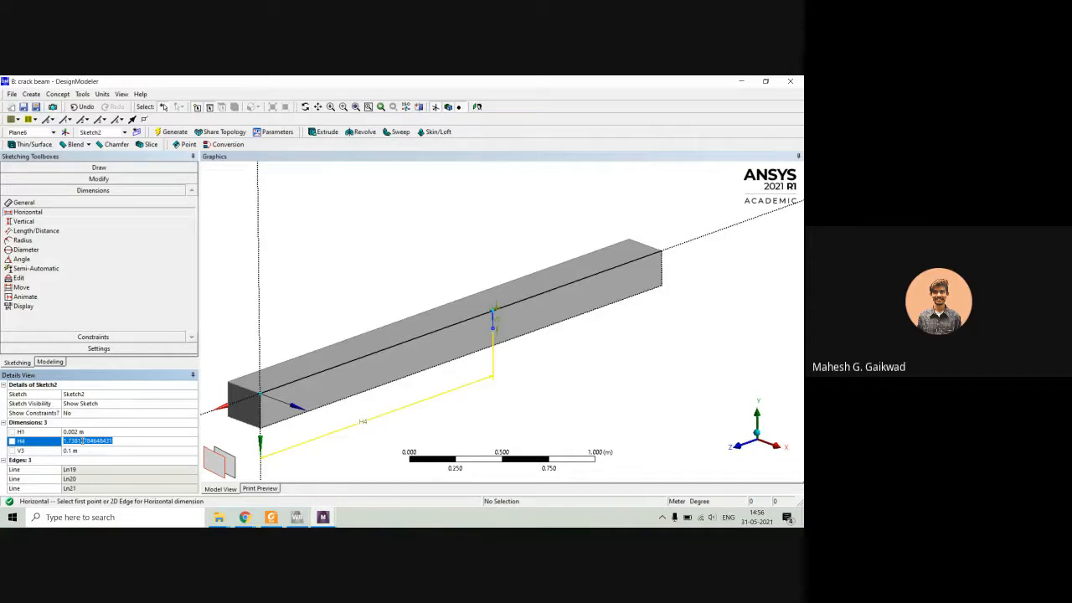
type("1.5")
key("Return")
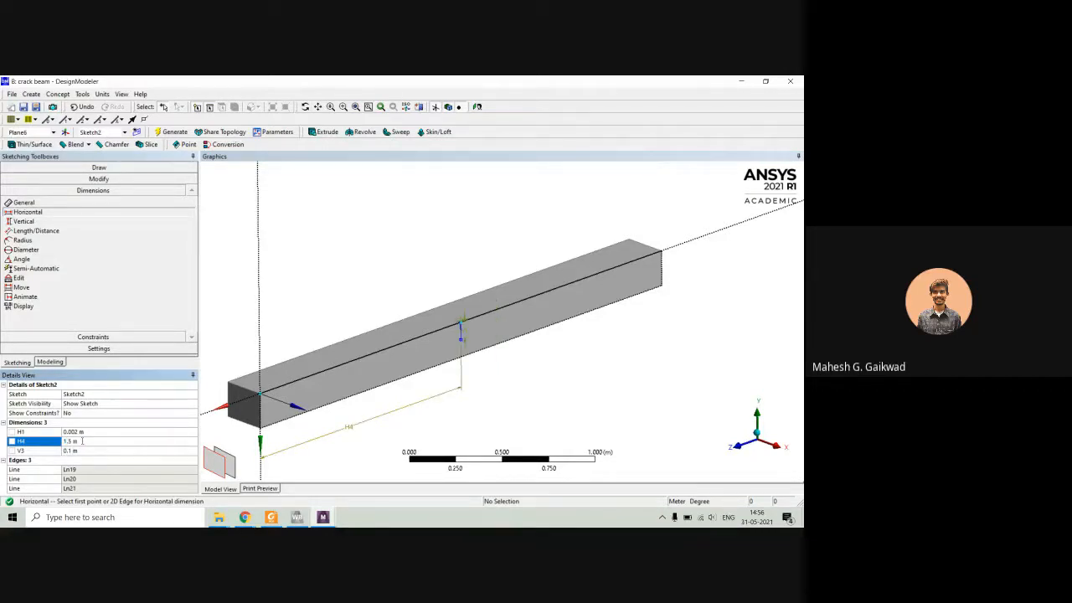
left_click(391, 280)
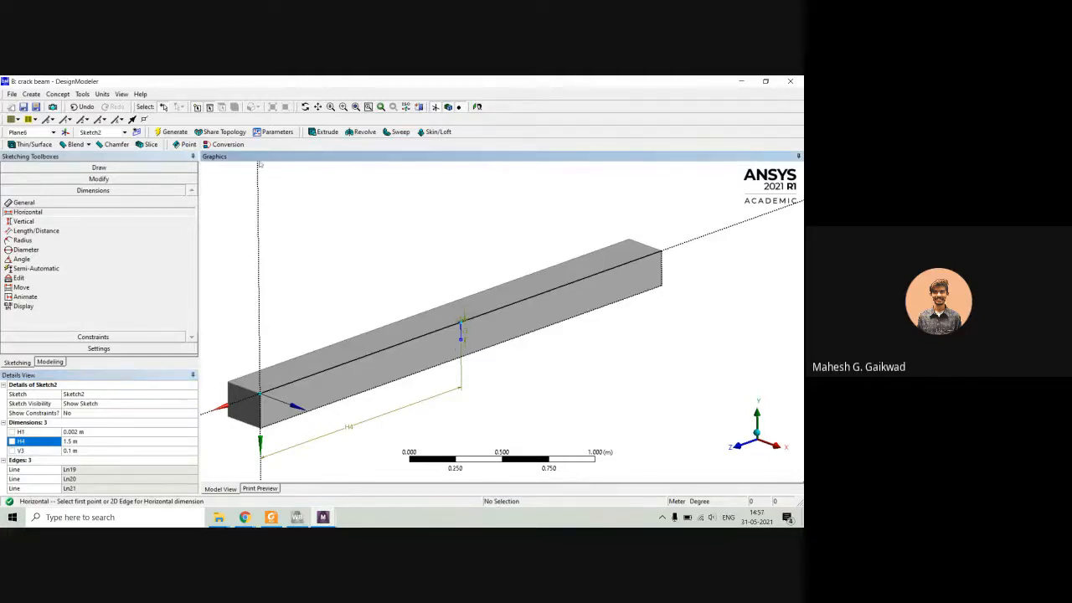
Extrude the crack sketch into the beam with the operation set to Cut Material, and generate the feature.
scroll(470, 330, "up", 2)
scroll(470, 330, "up", 1)
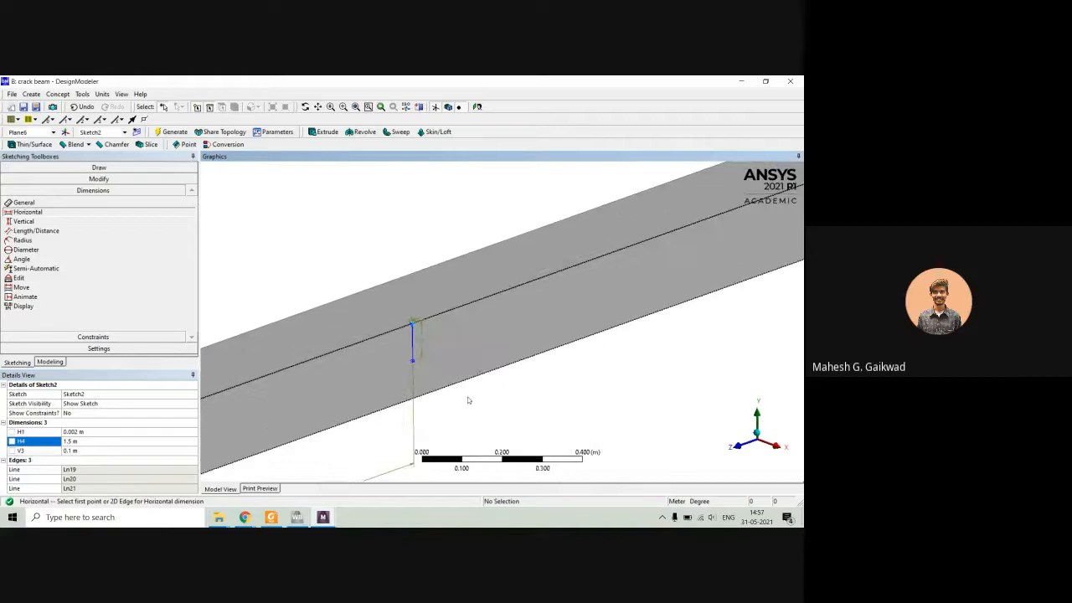
left_click(324, 131)
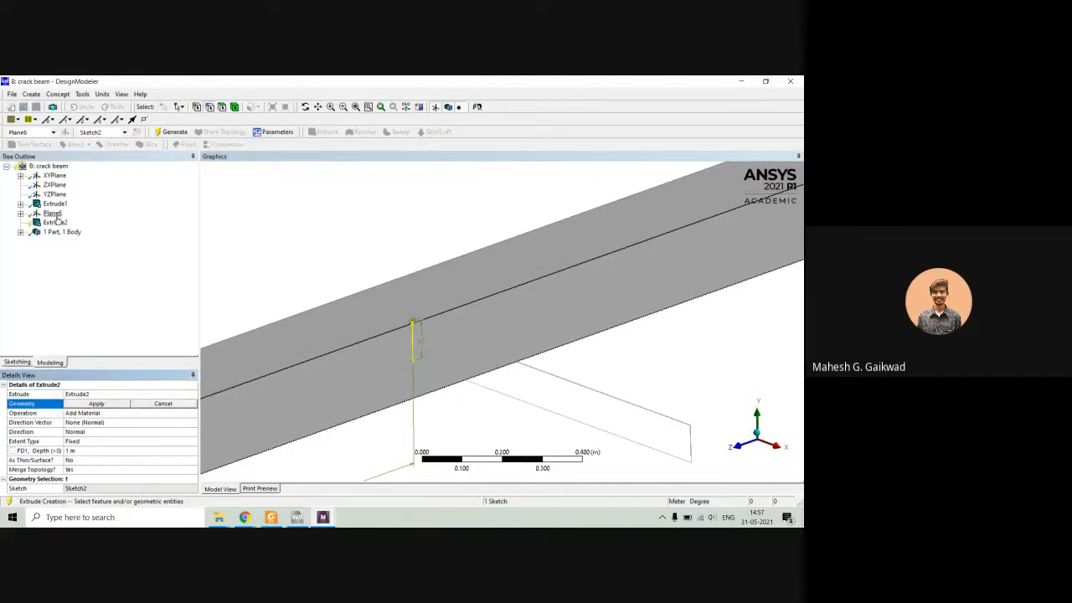
left_click(97, 404)
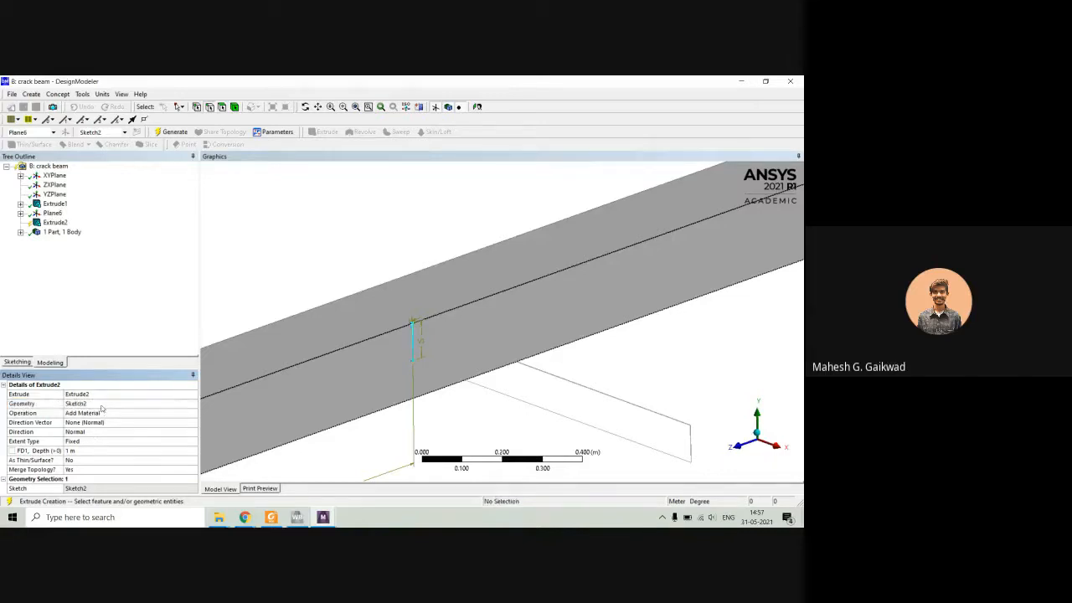
left_click(99, 415)
left_click(192, 413)
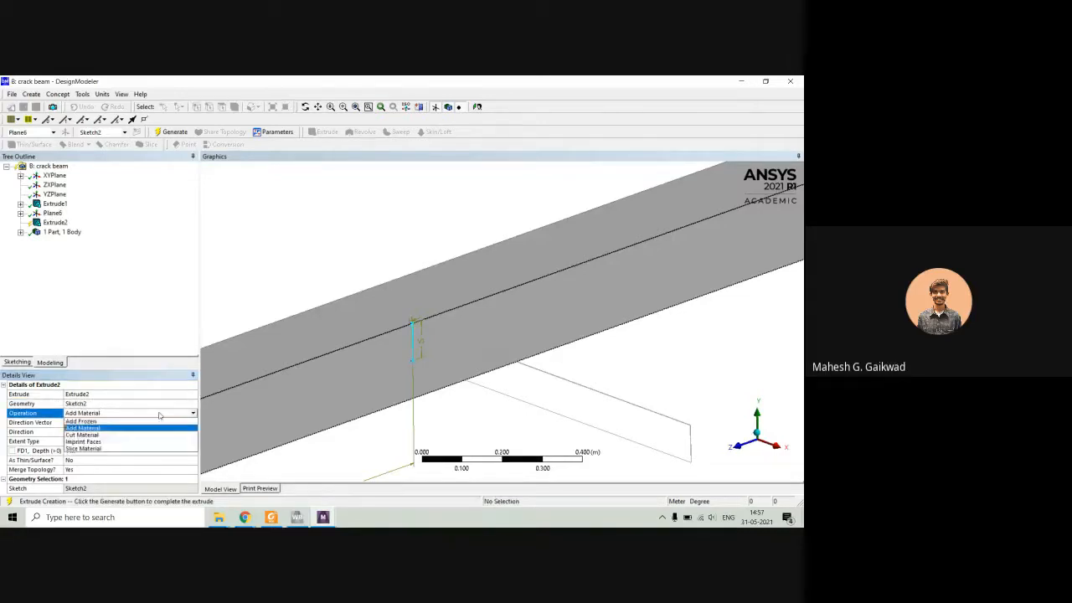
left_click(102, 435)
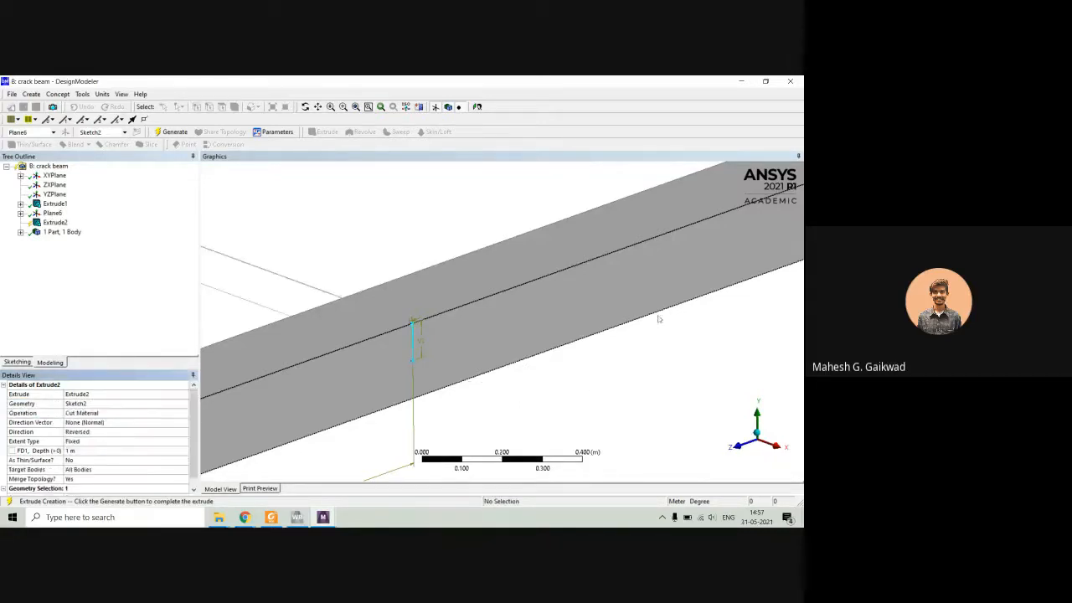
right_click(57, 224)
left_click(87, 239)
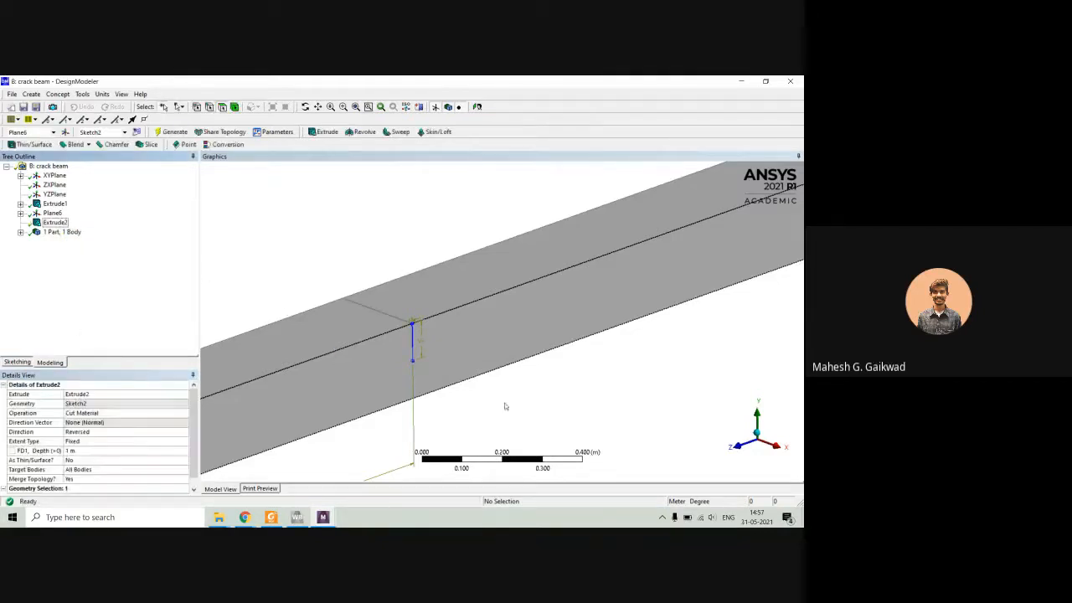
middle_click_drag(449, 370, 373, 322)
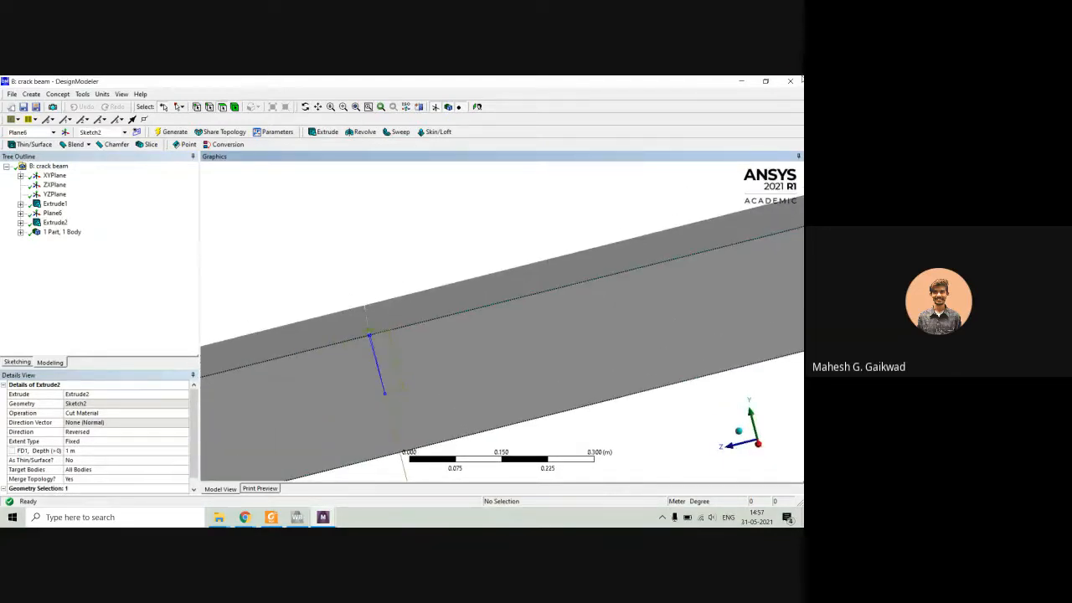
Switch to Workbench and open the crack beam system's Model in Mechanical, re-reading the upstream data.
left_click(496, 321)
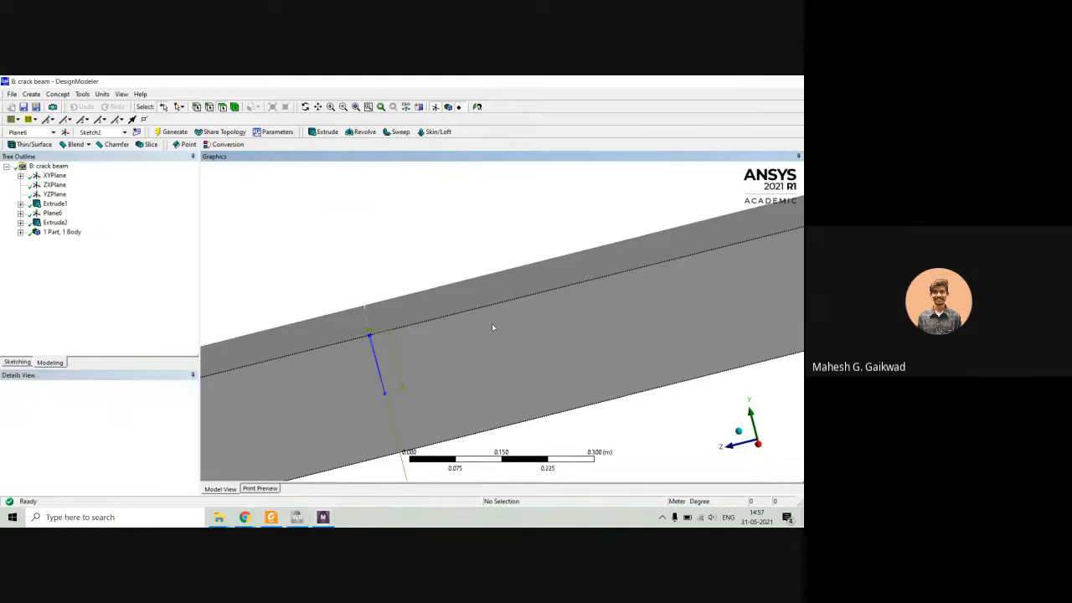
key("alt+Tab")
left_click(492, 327)
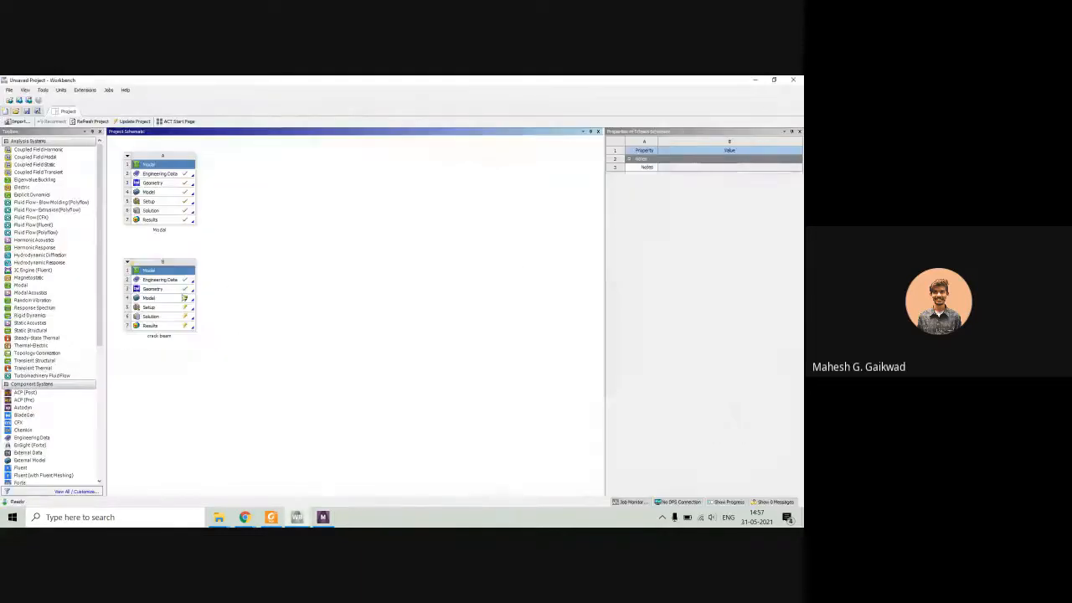
double_click(161, 299)
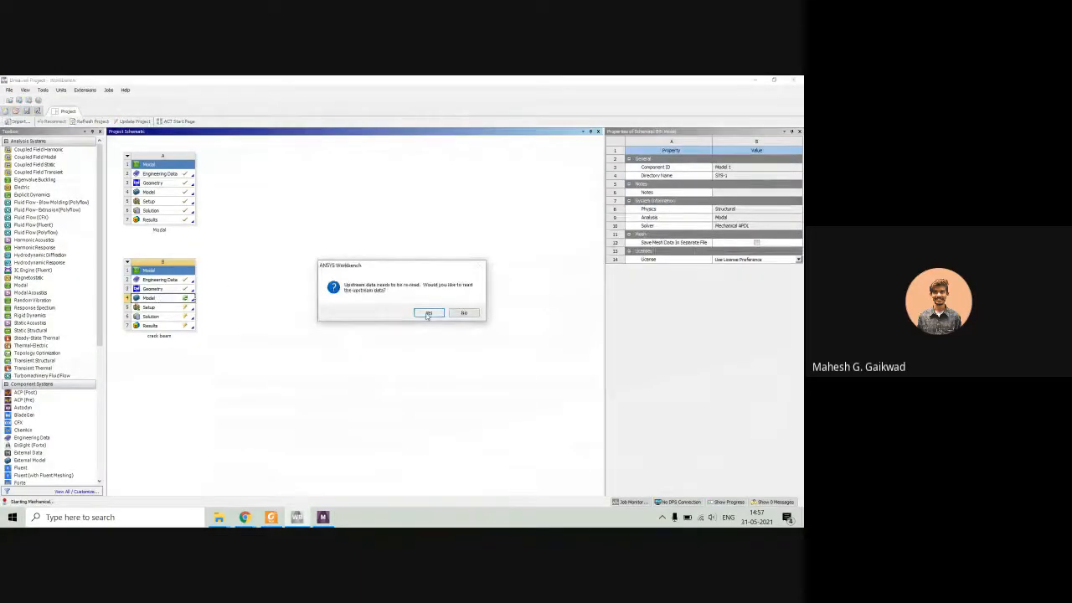
left_click(428, 314)
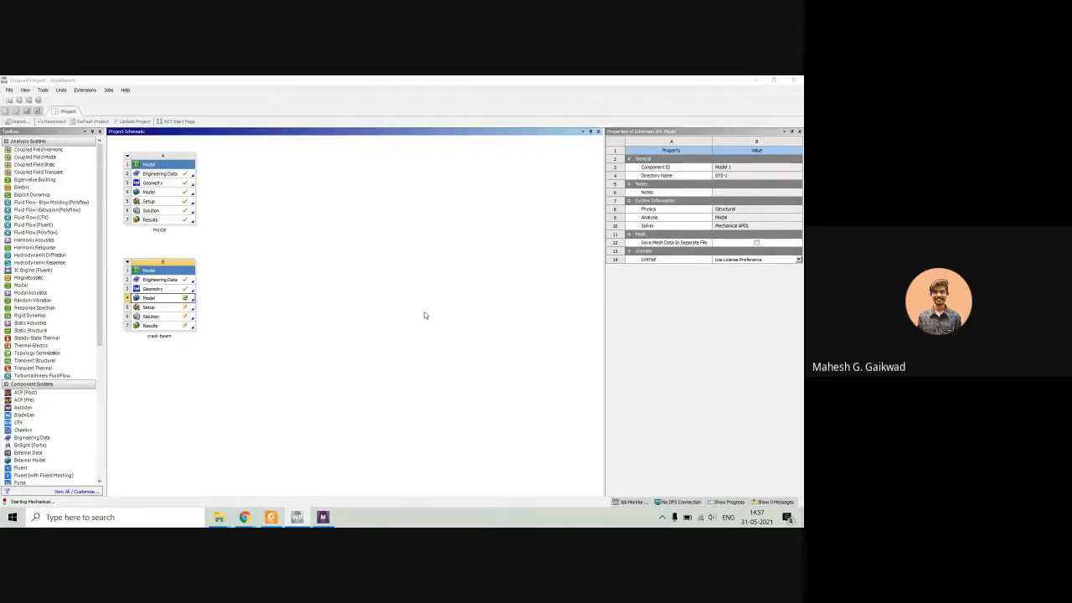
left_click(325, 516)
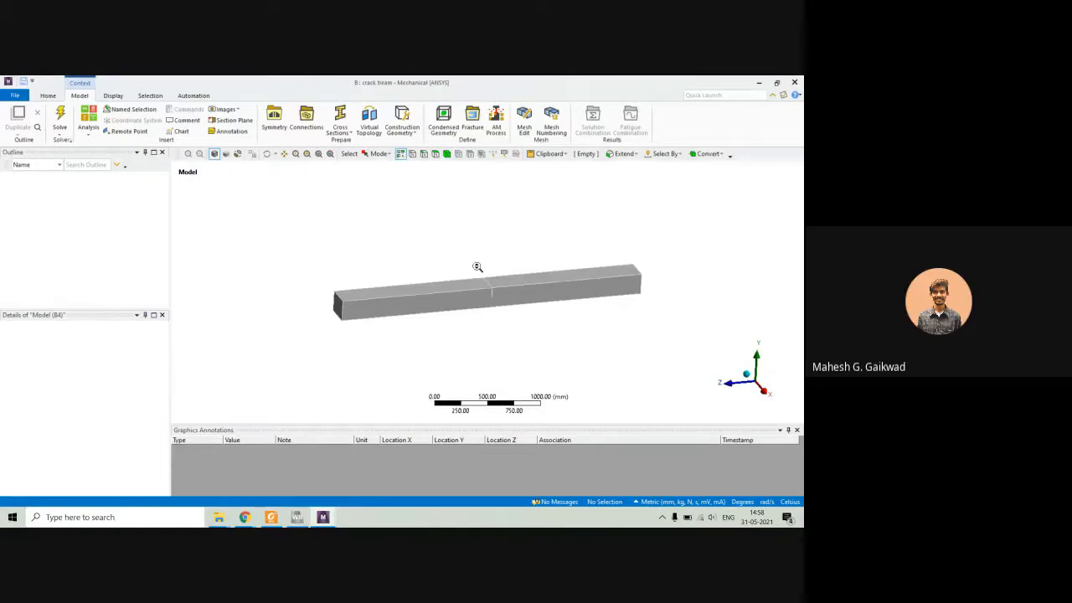
Inspect the crack cut on the imported beam and check the solid body's material assignment.
scroll(477, 266, "up", 3)
middle_click_drag(564, 356, 542, 329)
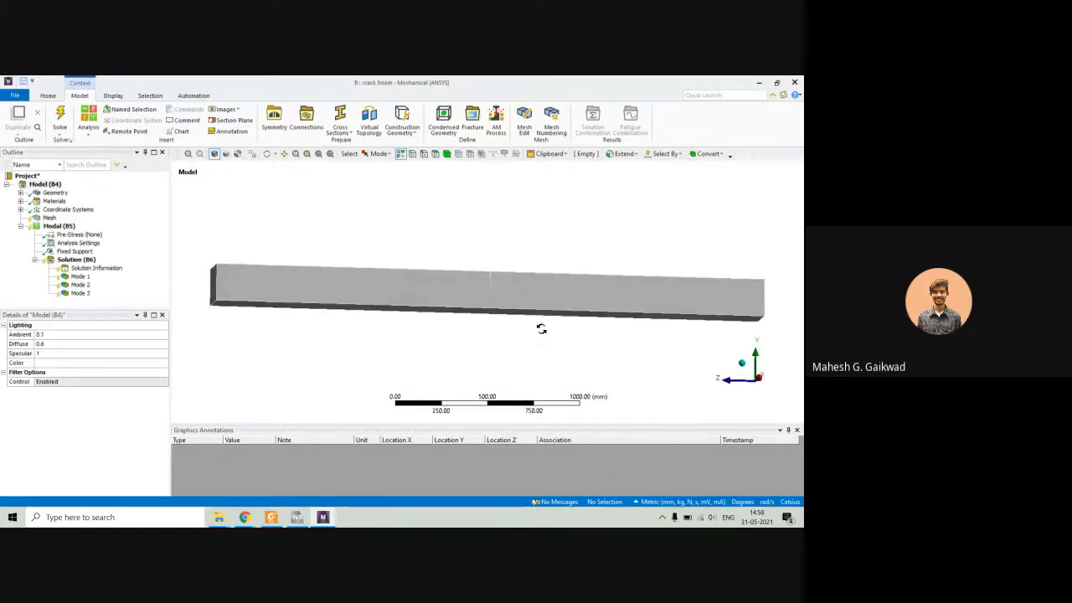
scroll(503, 281, "up", 5)
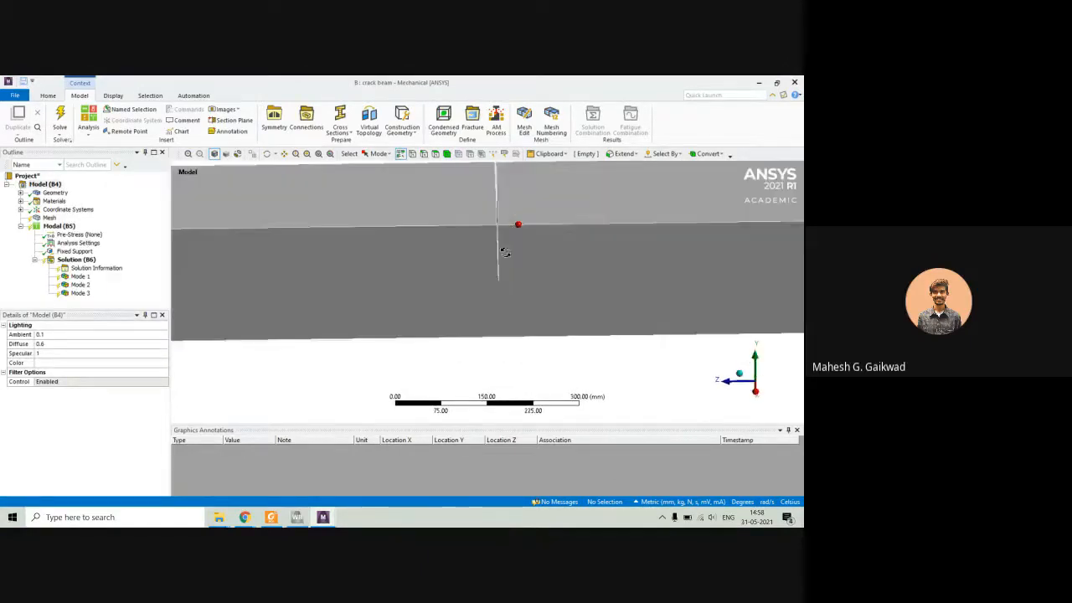
scroll(511, 249, "down", 5)
mouse_move(547, 246)
middle_mouse_down()
mouse_move(622, 259)
mouse_move(550, 255)
middle_mouse_up()
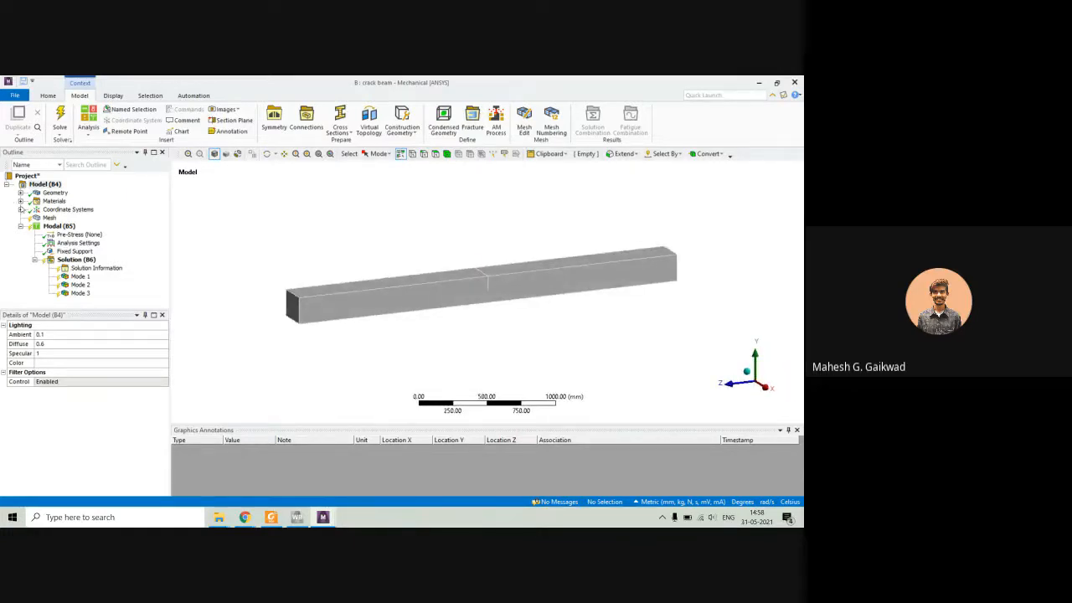
left_click(20, 192)
left_click(59, 201)
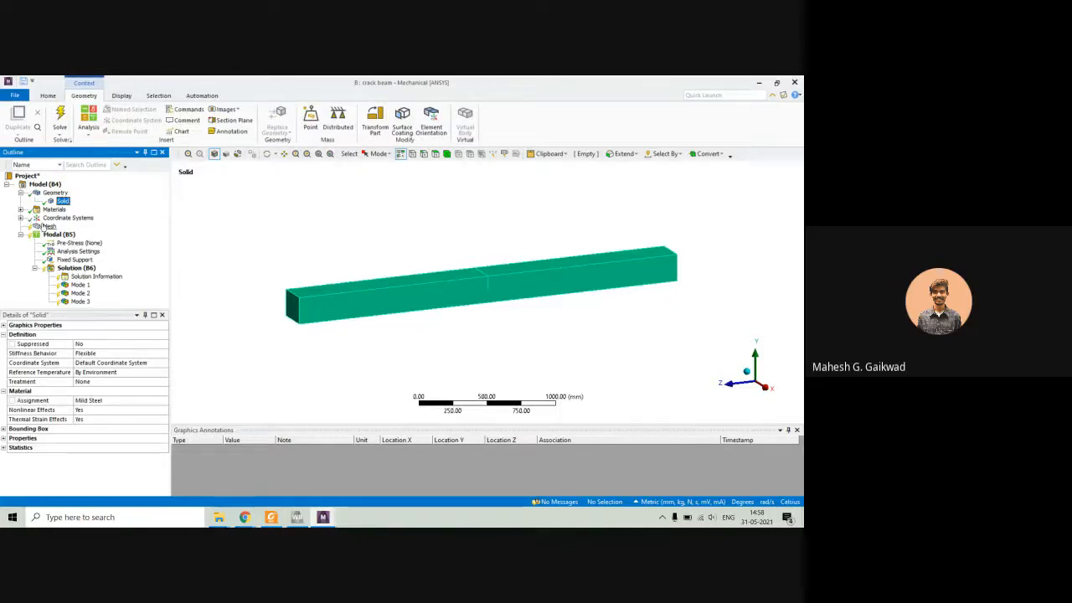
Generate the mesh for the cracked beam.
left_click(47, 226)
right_click(47, 226)
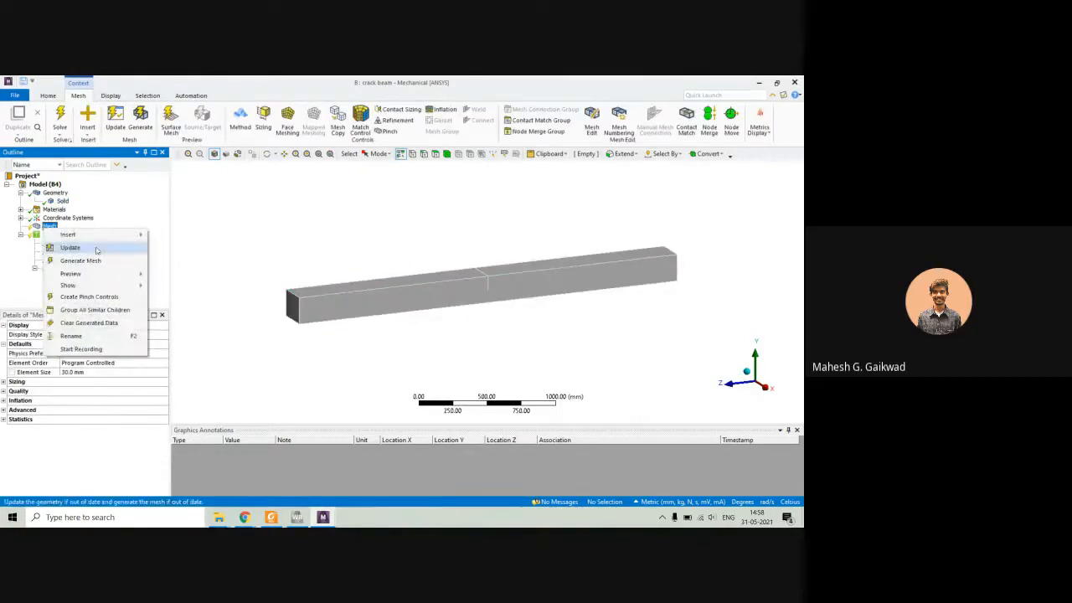
left_click(79, 260)
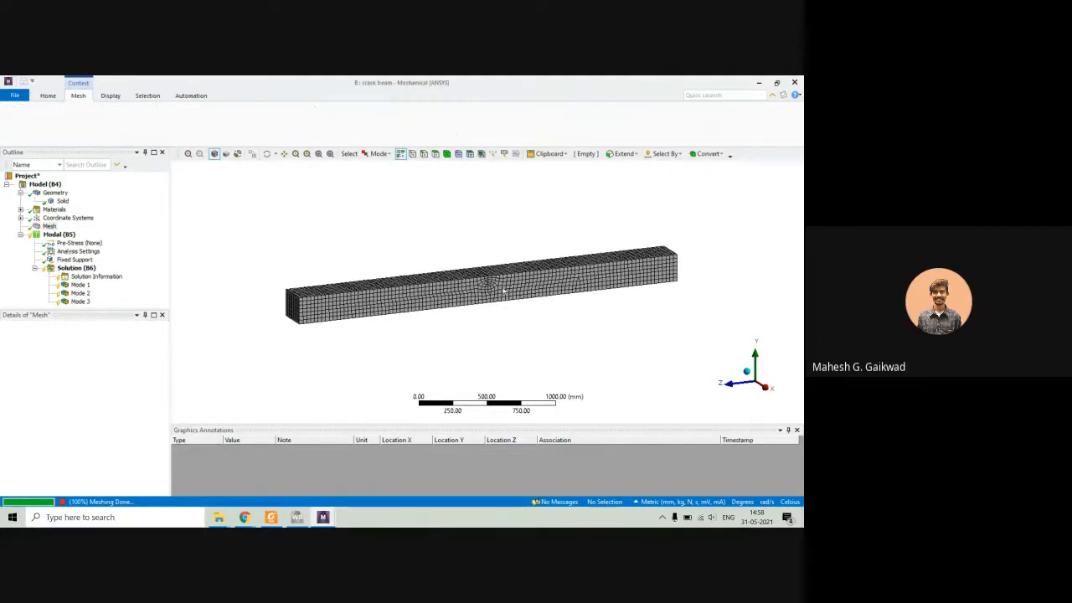
Check the fixed support on the beam's end face and solve the modal analysis.
left_click(75, 259)
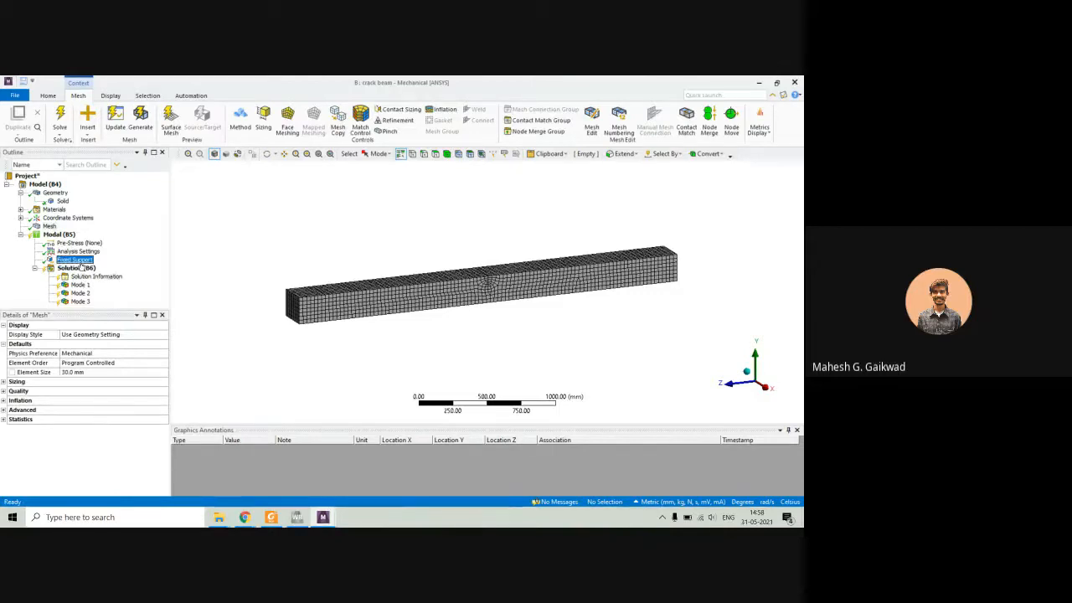
middle_click_drag(323, 317, 346, 308)
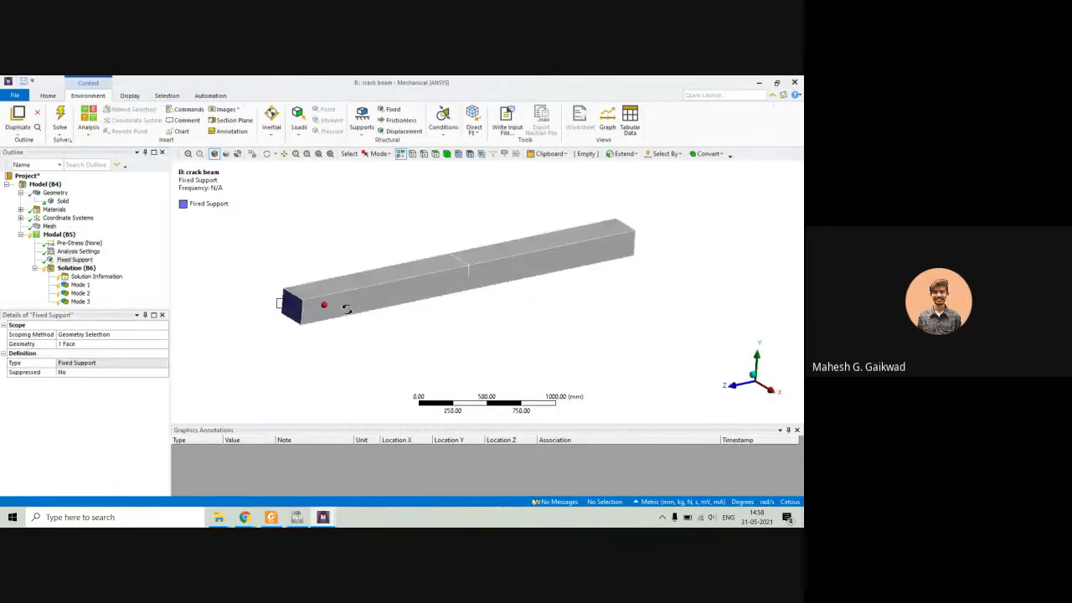
left_click(76, 268)
right_click(75, 271)
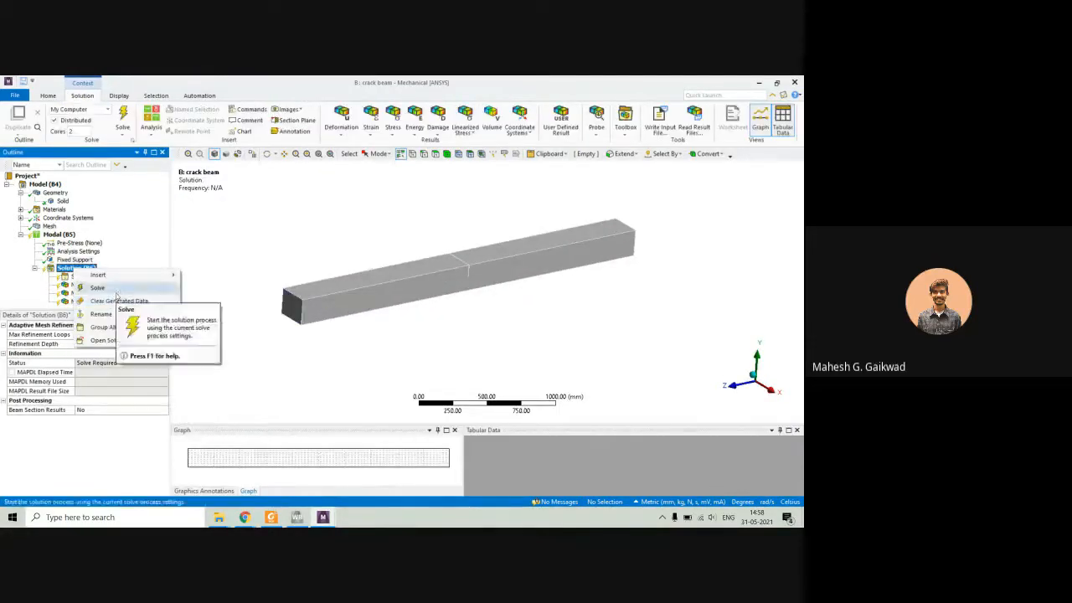
left_click(115, 290)
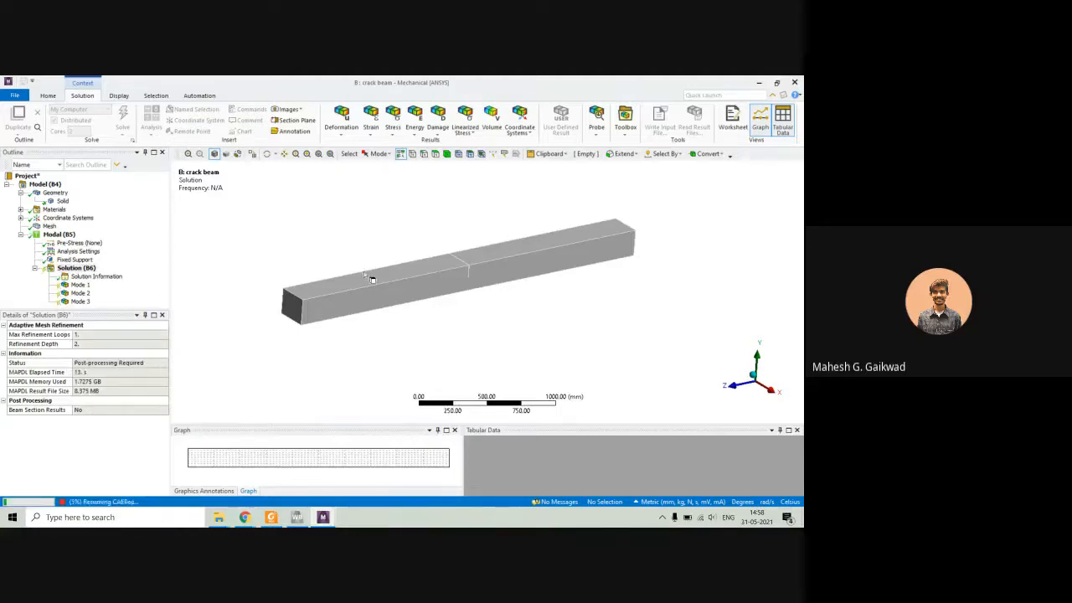
Review the Mode 1, Mode 2 and Mode 3 total deformation results, animating the mode shape from Mode 2 onward and repositioning the legend.
left_click(79, 285)
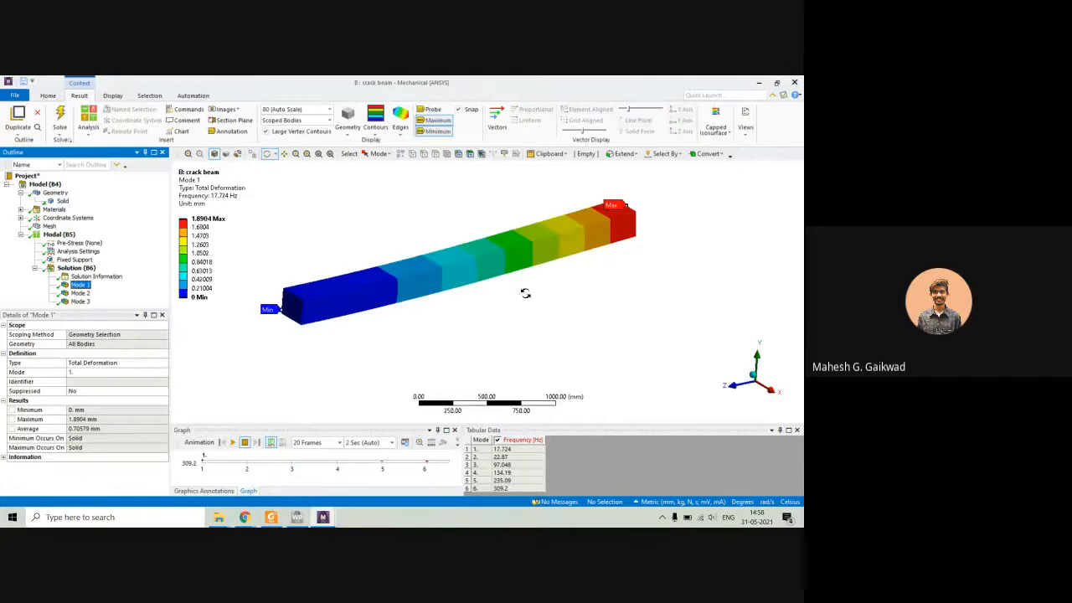
left_click(79, 294)
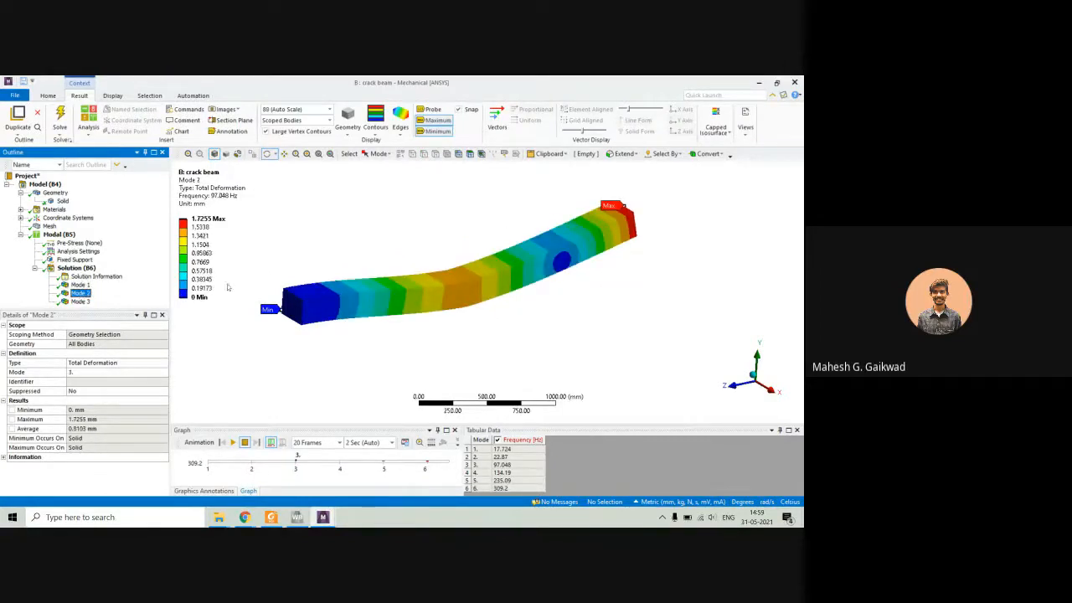
left_click(233, 442)
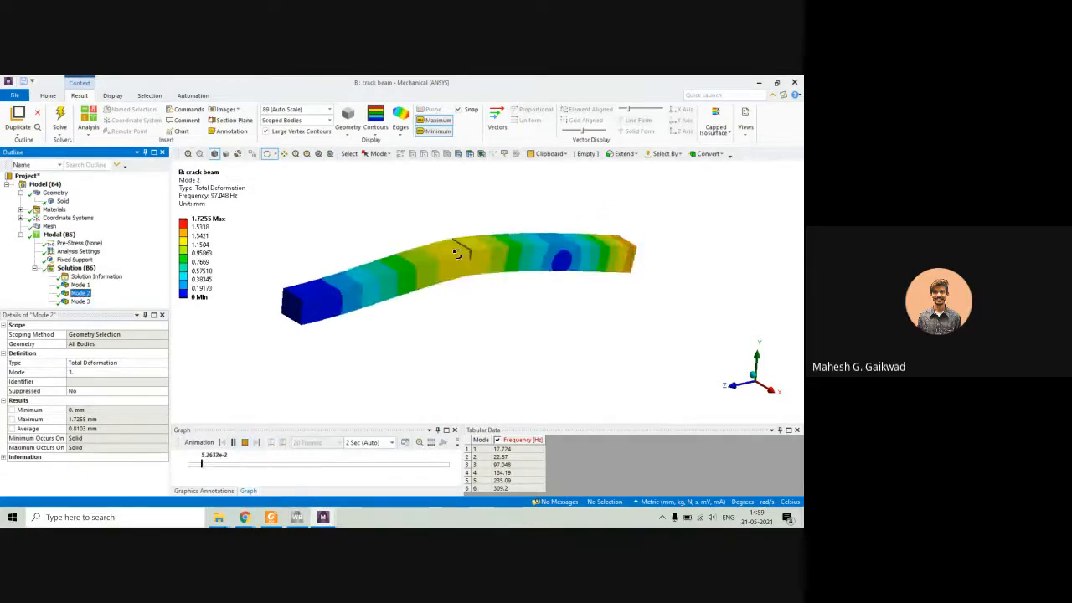
left_click(81, 301)
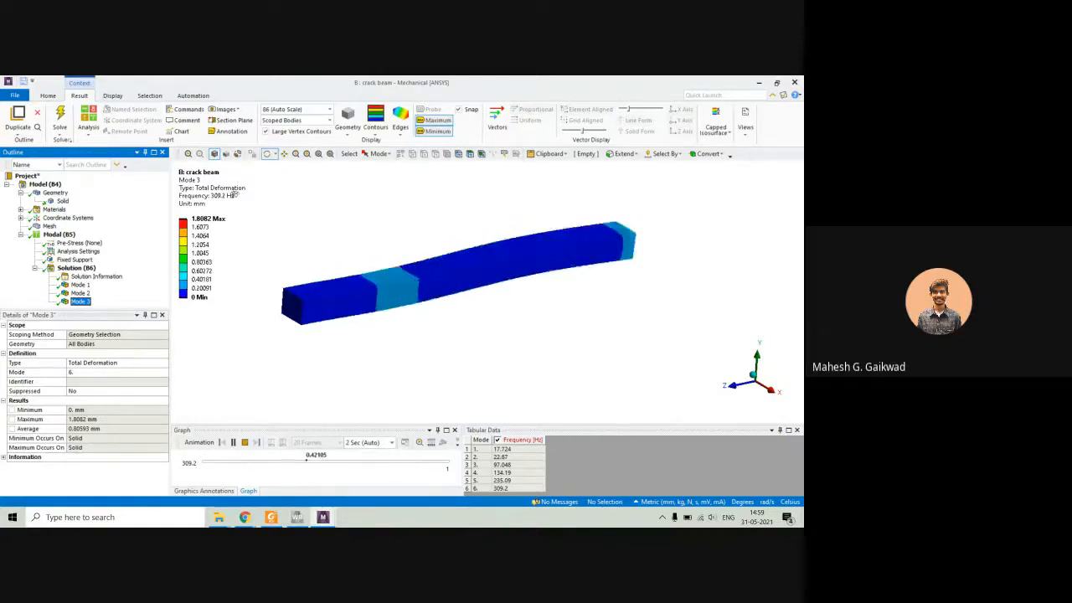
left_click_drag(192, 180, 219, 203)
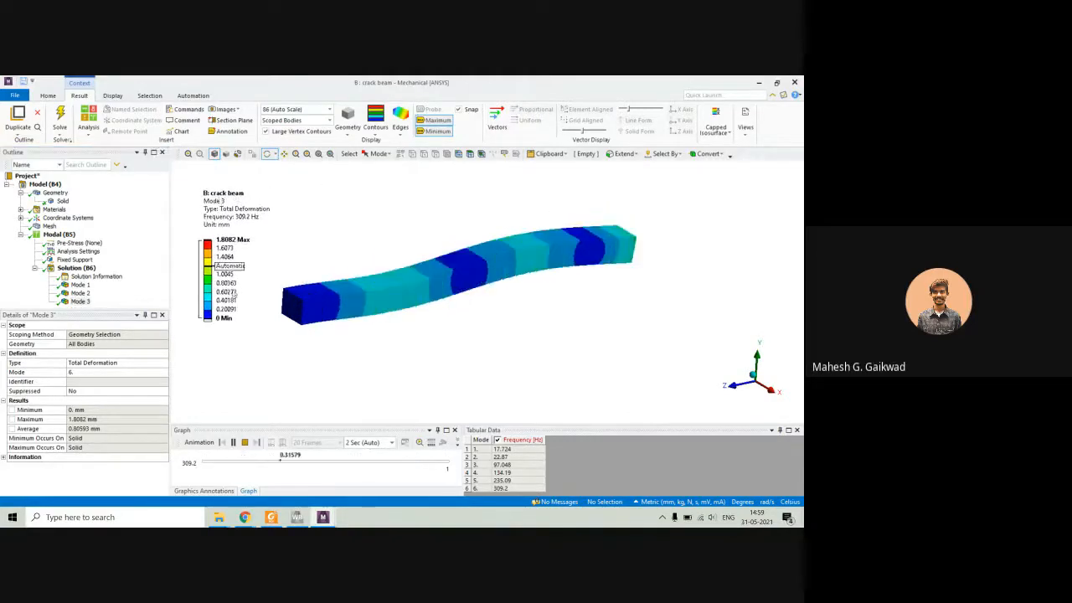
Switch to File Explorer and open Local Disk (E:).
mouse_move(219, 517)
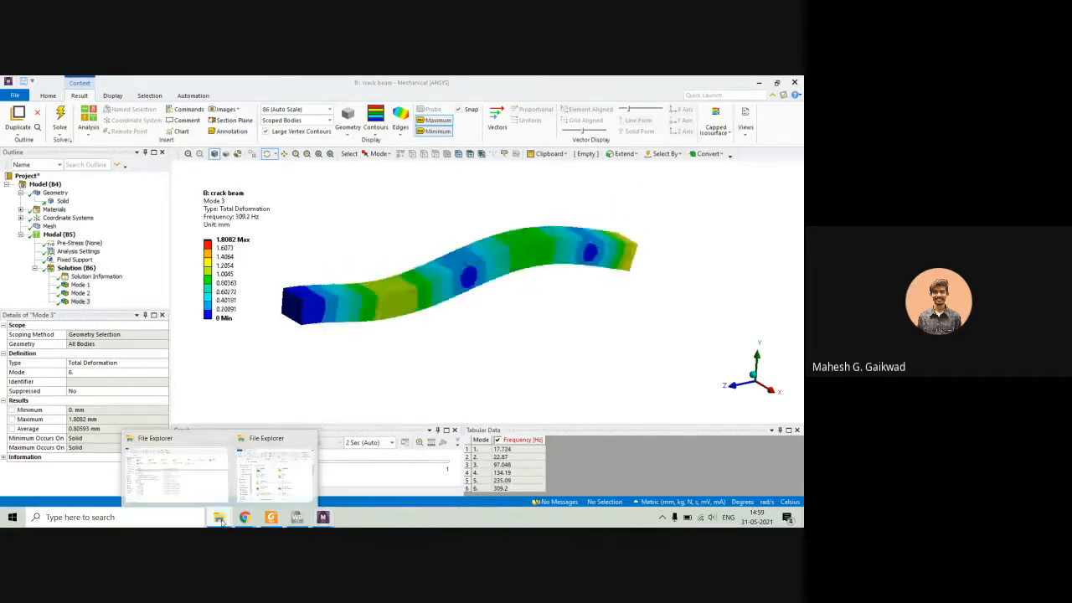
left_click(184, 487)
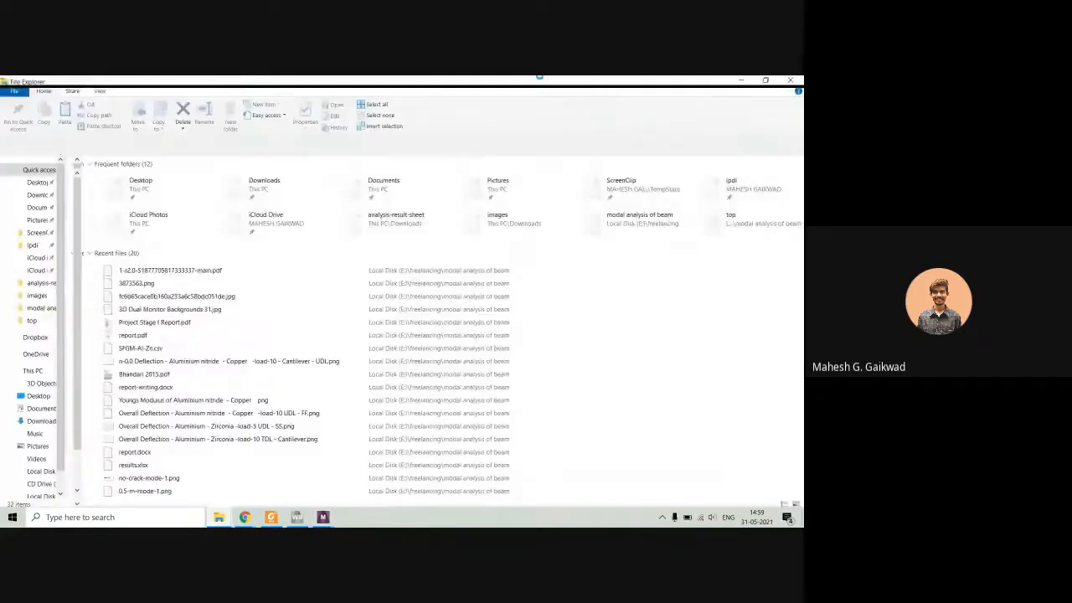
left_click_drag(444, 82, 421, 78)
scroll(33, 418, "down", 1)
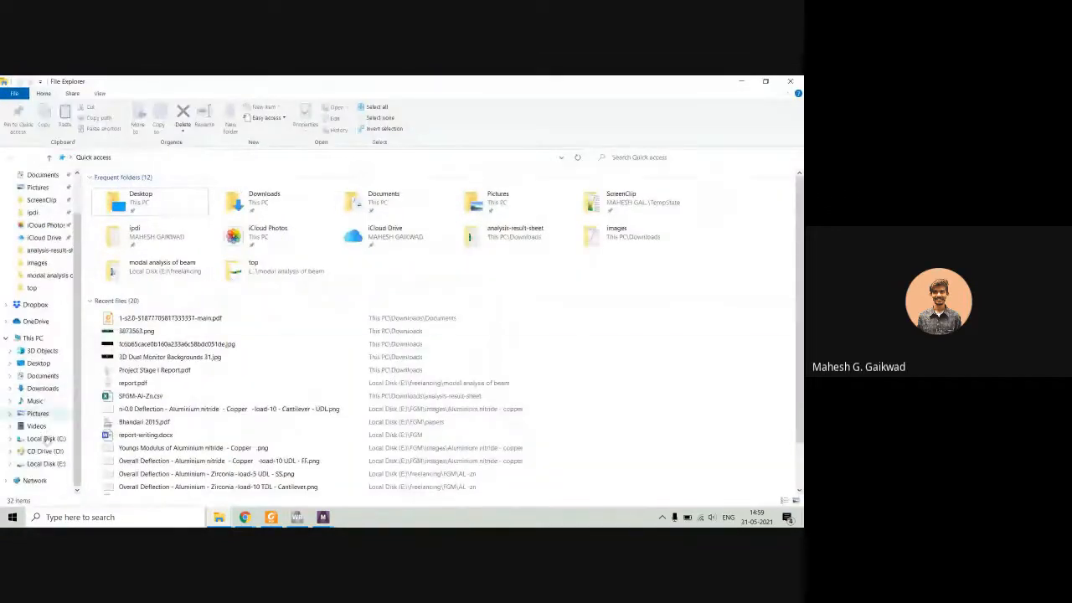
left_click(46, 463)
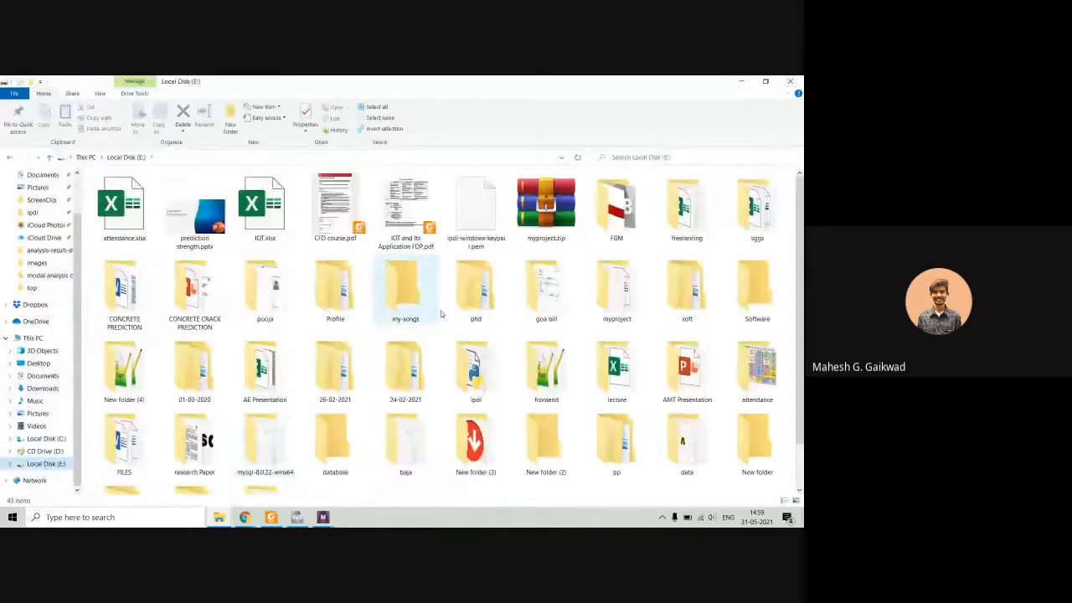
left_click(627, 216)
double_click(629, 216)
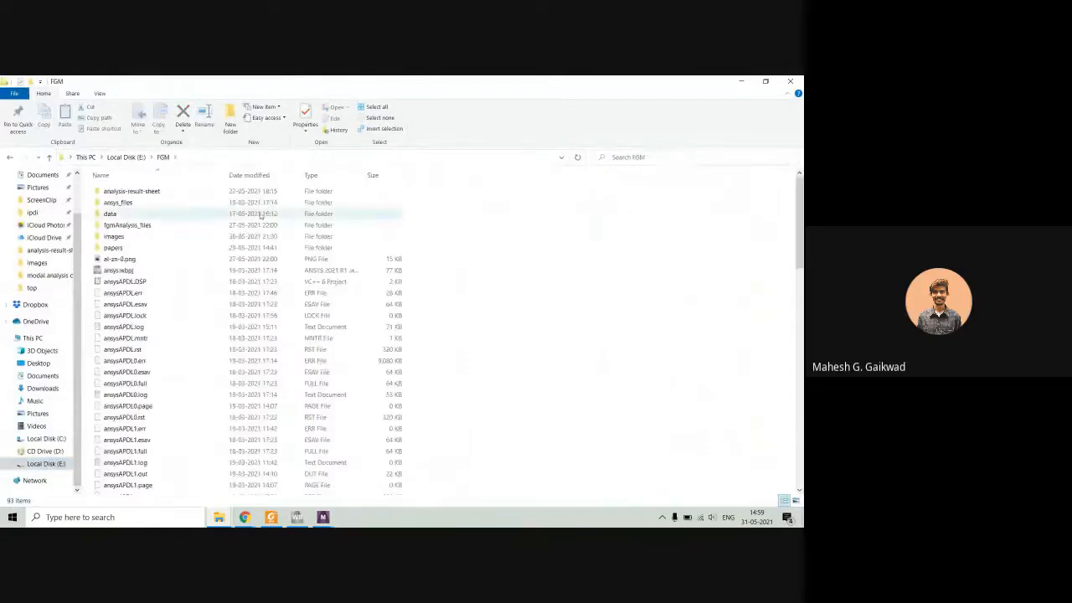
key("alt+Left")
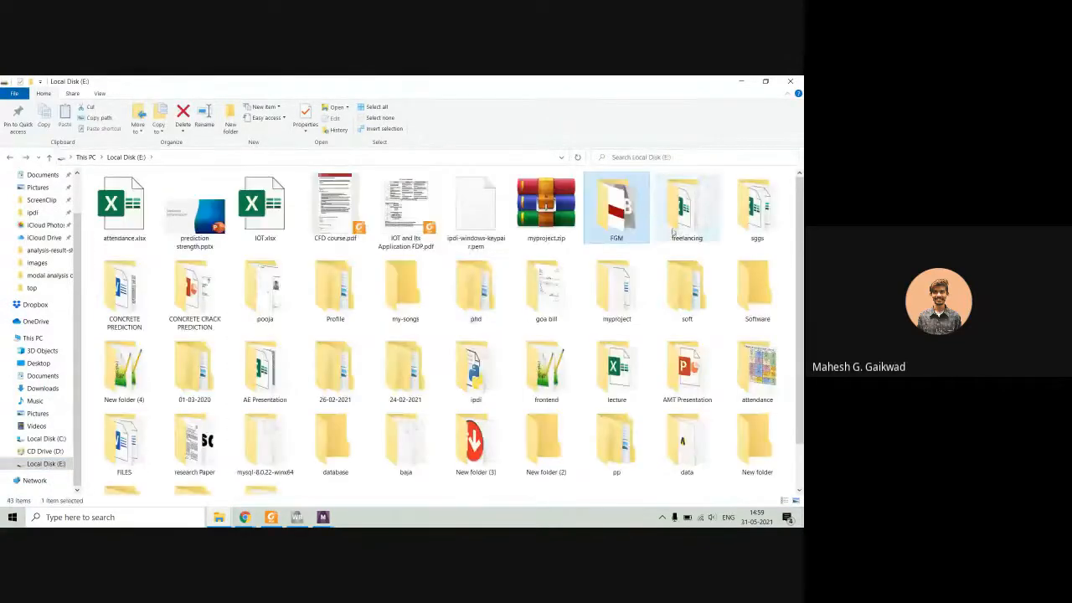
Open report.pdf from the "modal analysis of beam" folder inside the freelancing folder.
double_click(684, 212)
double_click(139, 282)
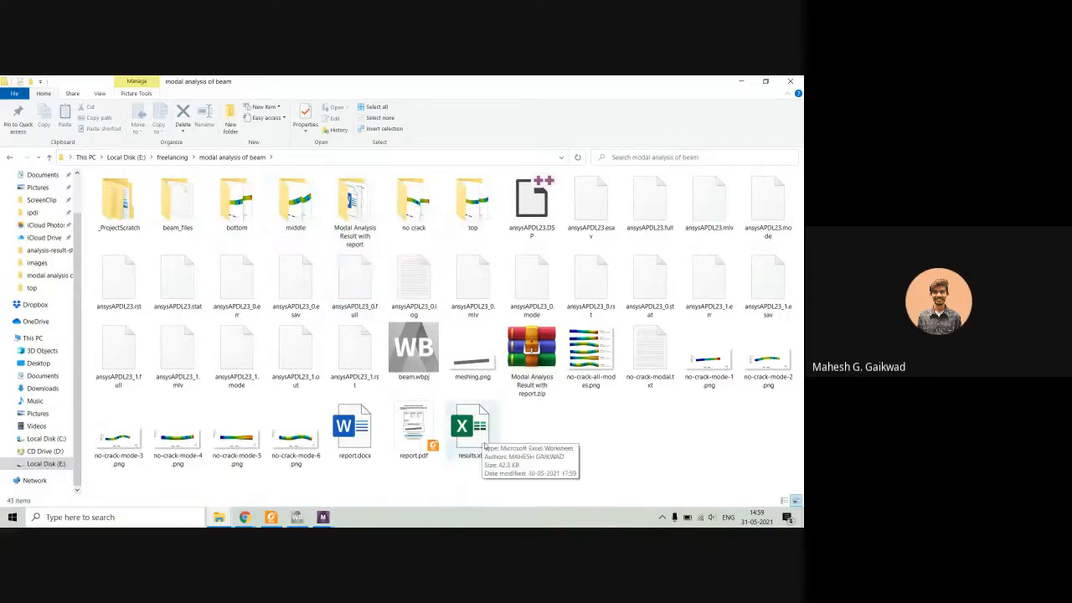
left_click(402, 428)
double_click(402, 428)
Examine the report's table of frequencies at different crack locations and the charts of frequency against crack location.
scroll(421, 349, "down", 5)
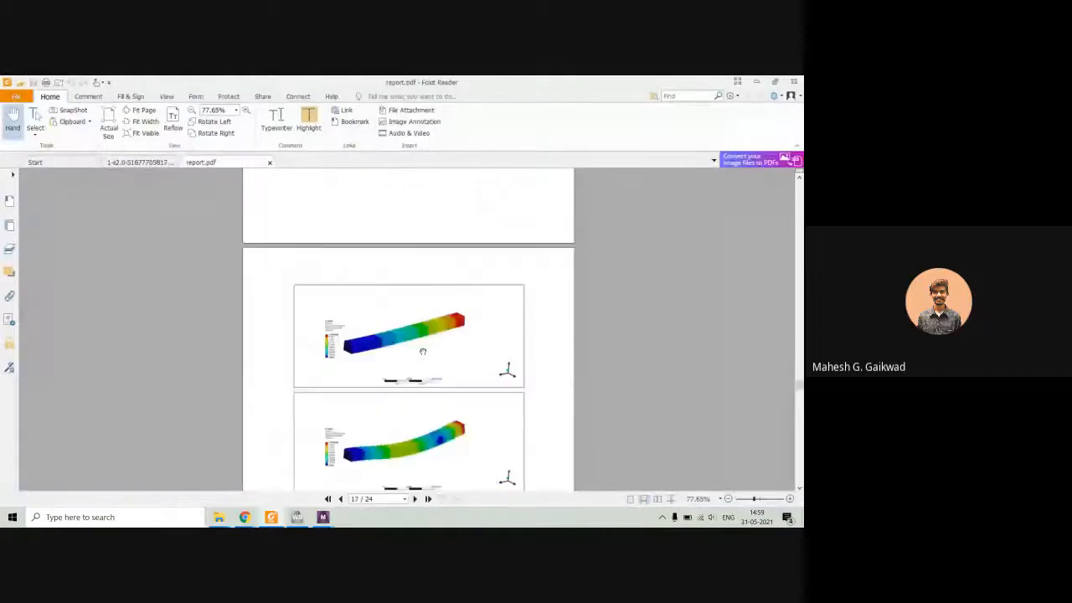
scroll(421, 350, "down", 15)
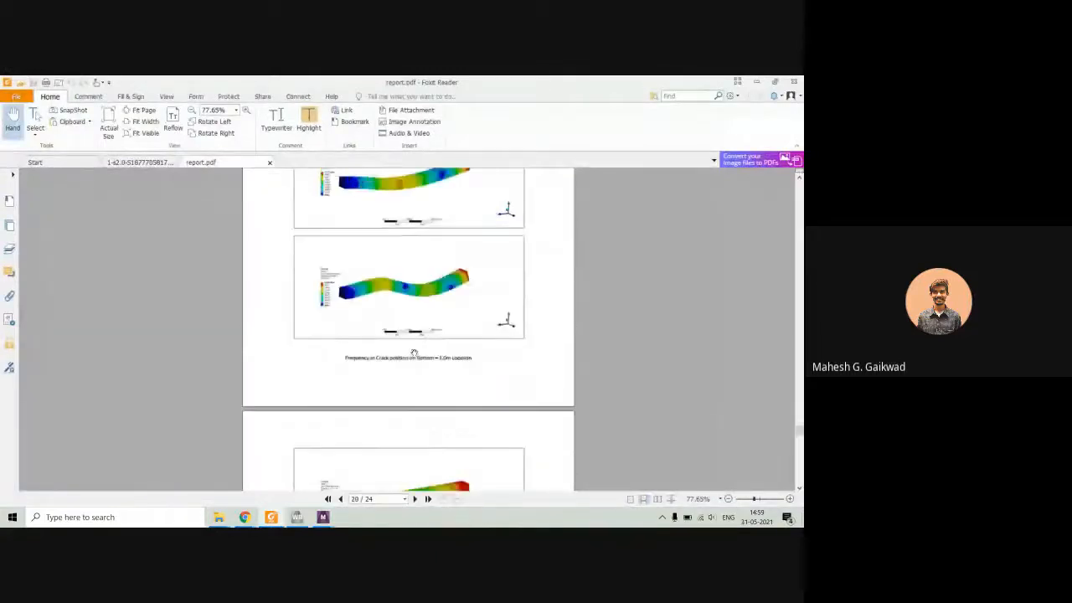
scroll(413, 353, "down", 5)
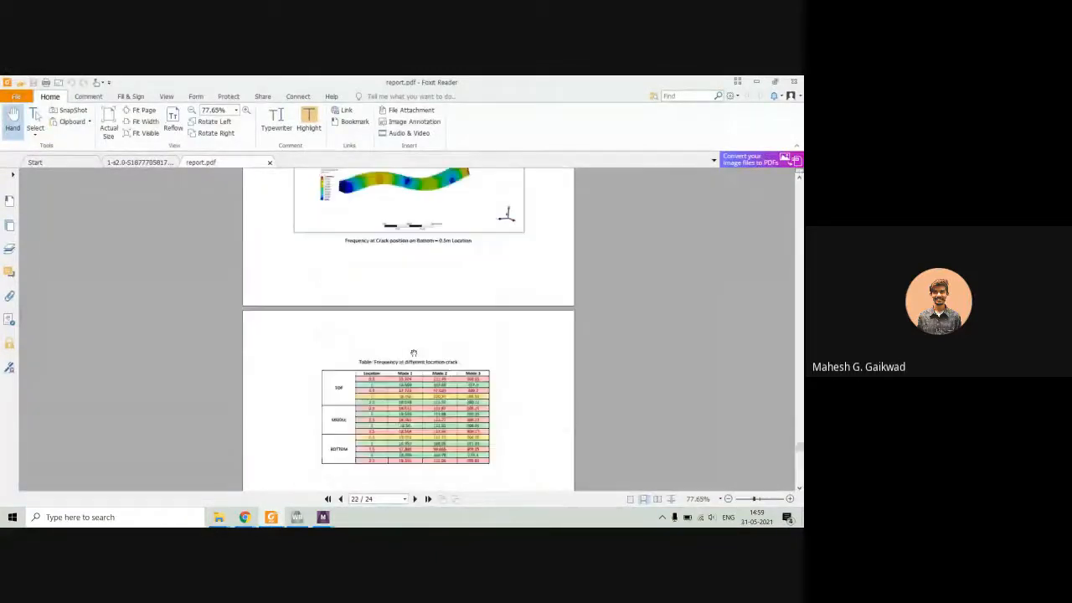
scroll(396, 395, "up", 5, "ctrl")
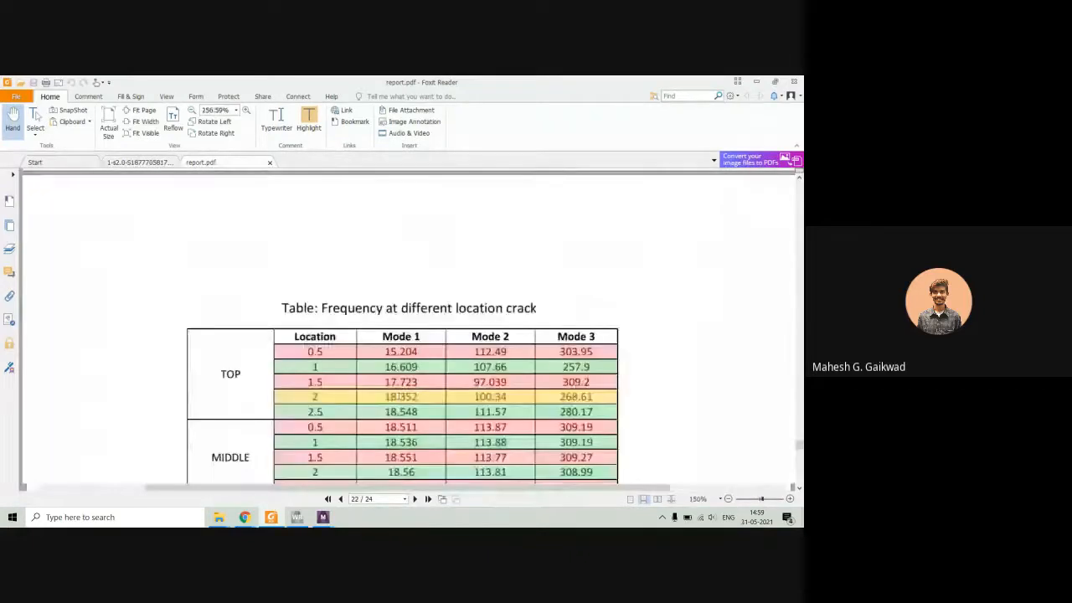
scroll(399, 394, "down", 2)
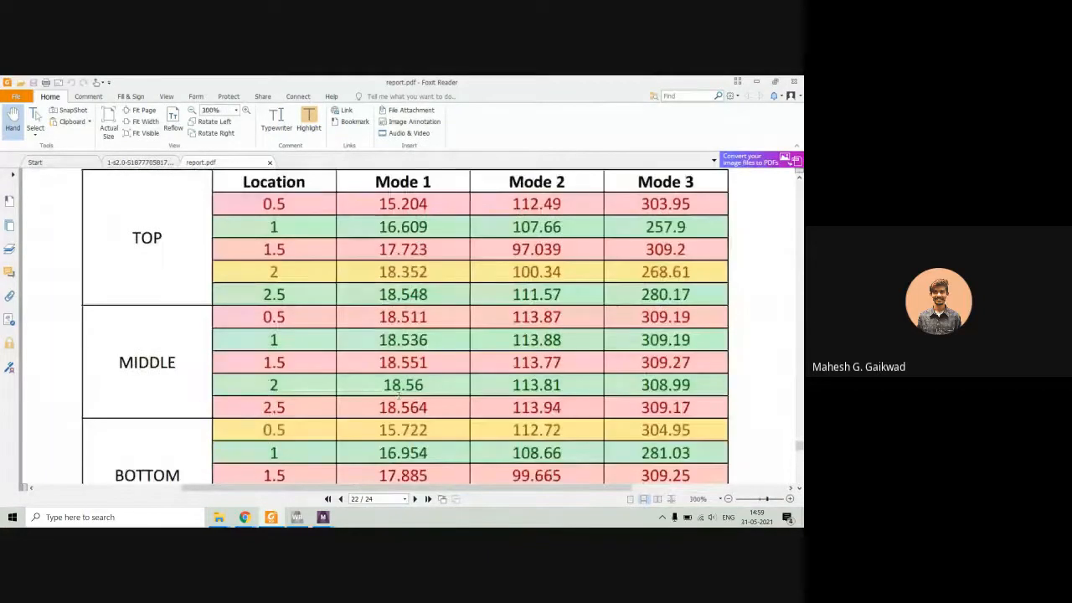
scroll(399, 395, "down", 2, "ctrl")
scroll(400, 395, "down", 7)
scroll(401, 396, "up", 3)
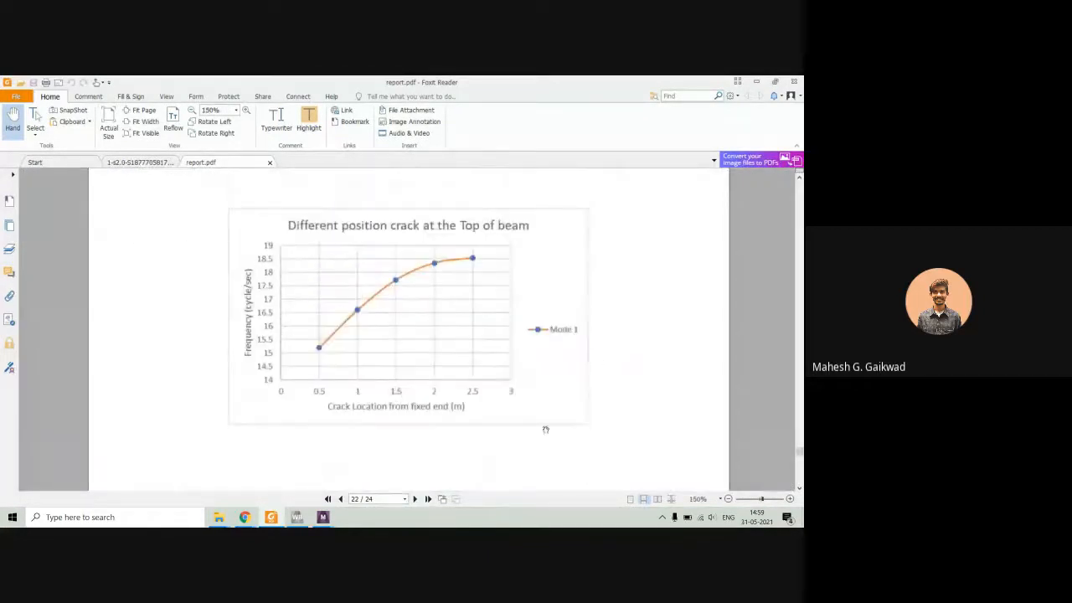
scroll(360, 358, "down", 10)
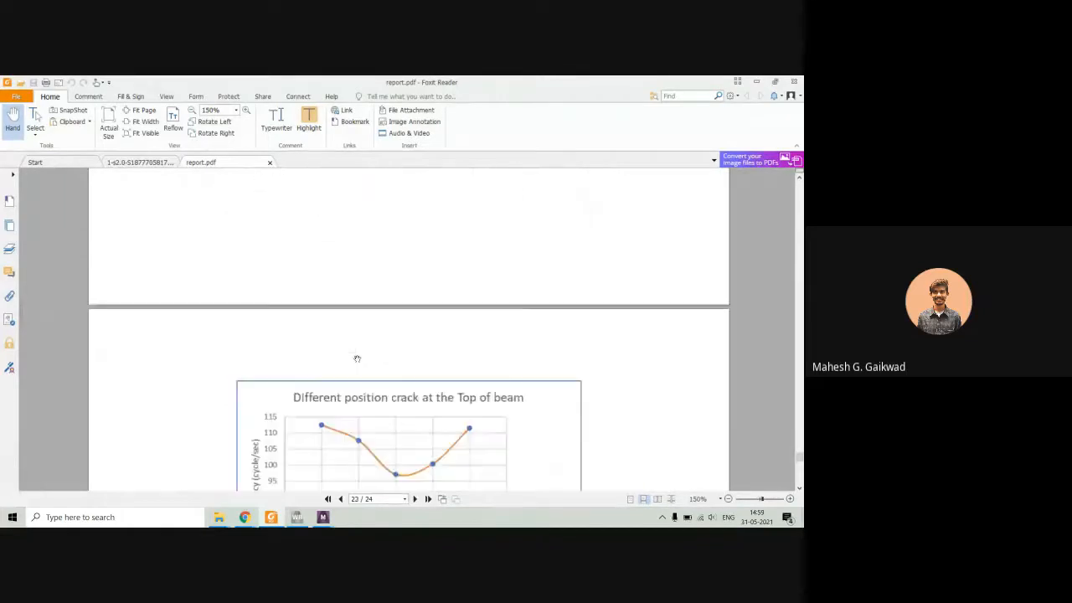
scroll(356, 359, "down", 5)
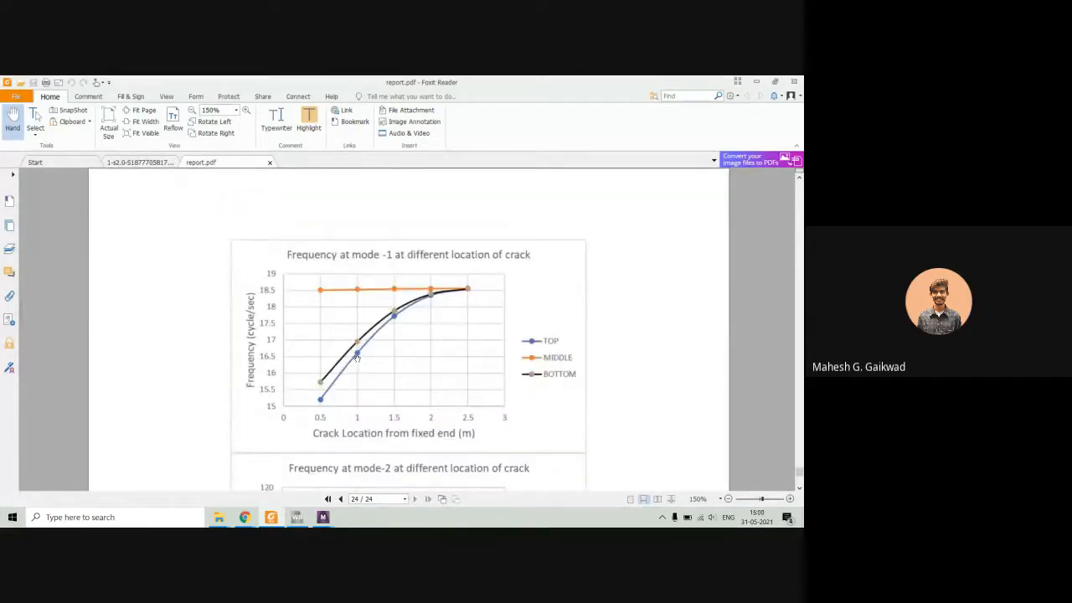
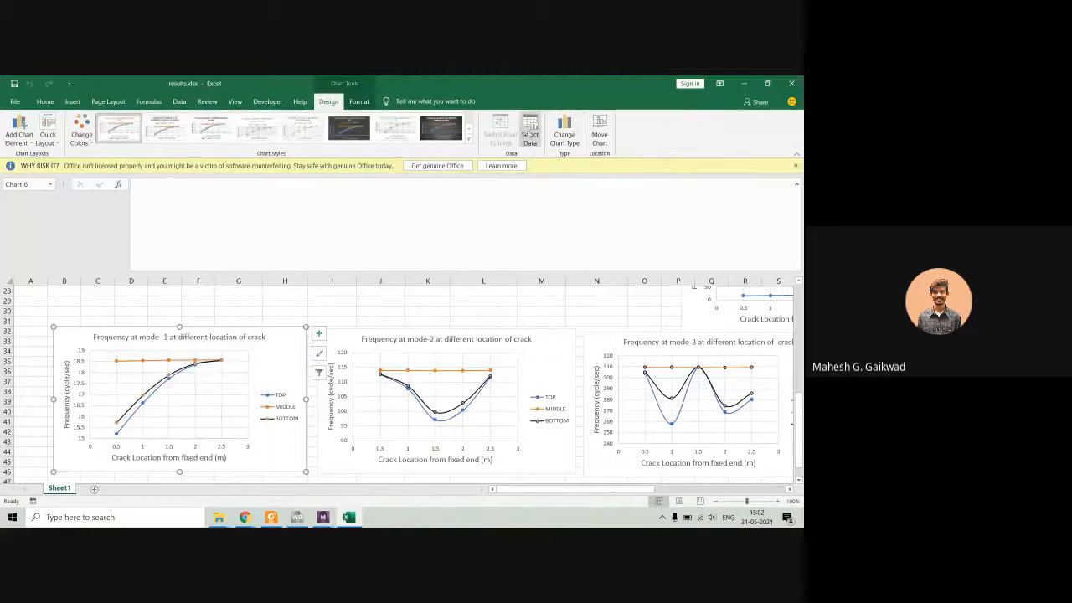
Inspect the X and Y value ranges of the TOP series in the mode-1 frequency chart's data source, leaving them unchanged.
left_click(530, 134)
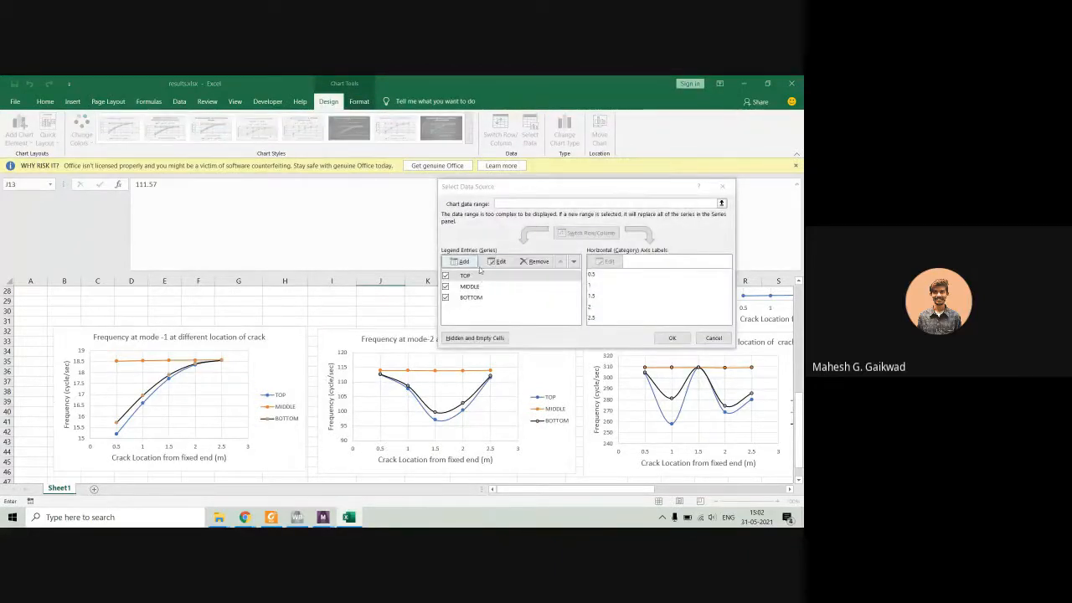
left_click(465, 275)
left_click(497, 261)
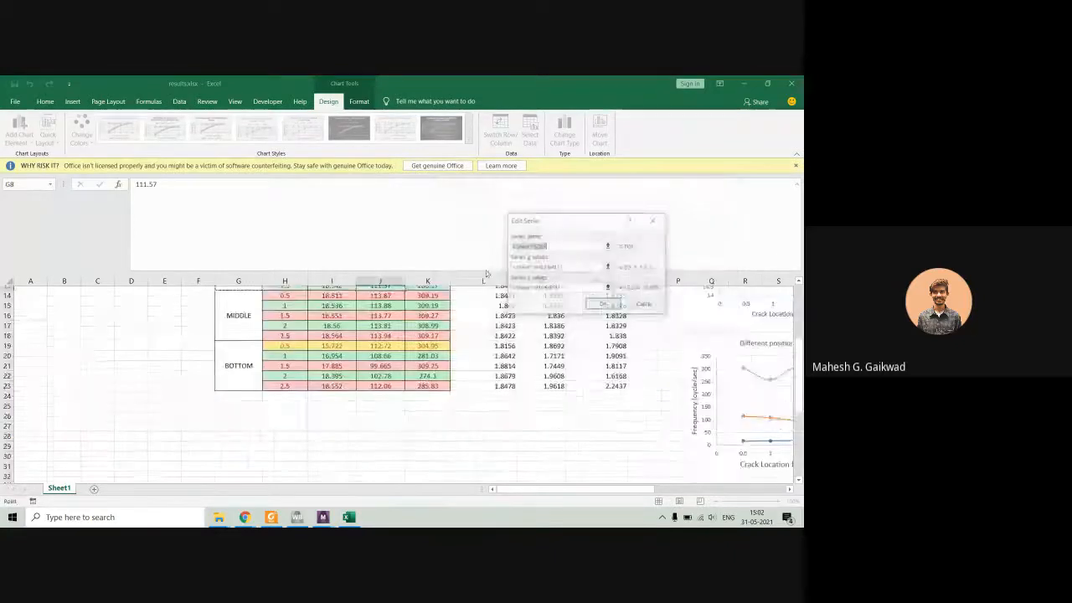
left_click(575, 288)
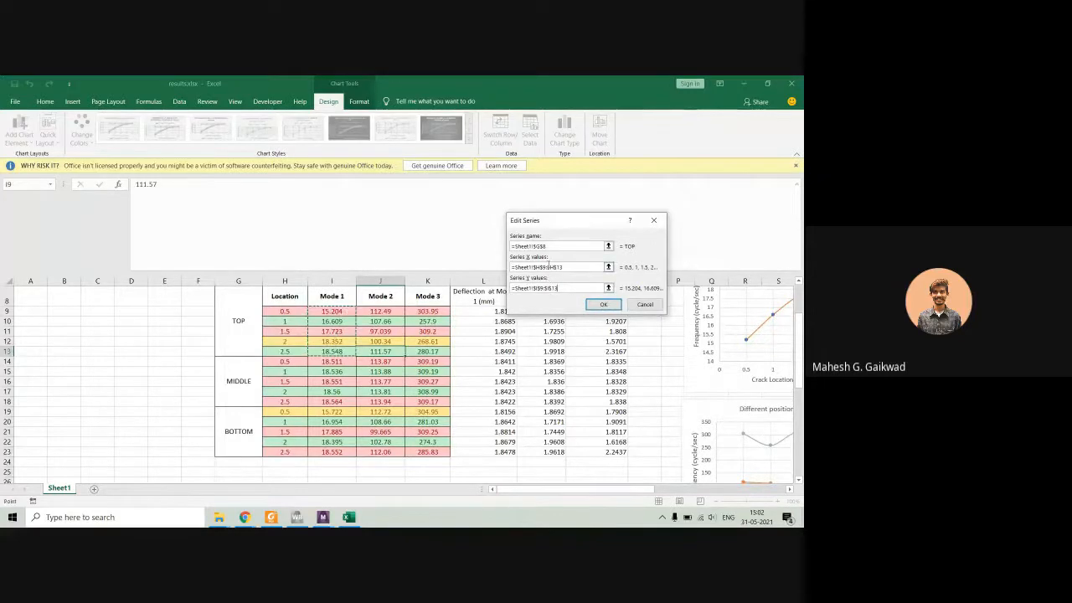
left_click(577, 265)
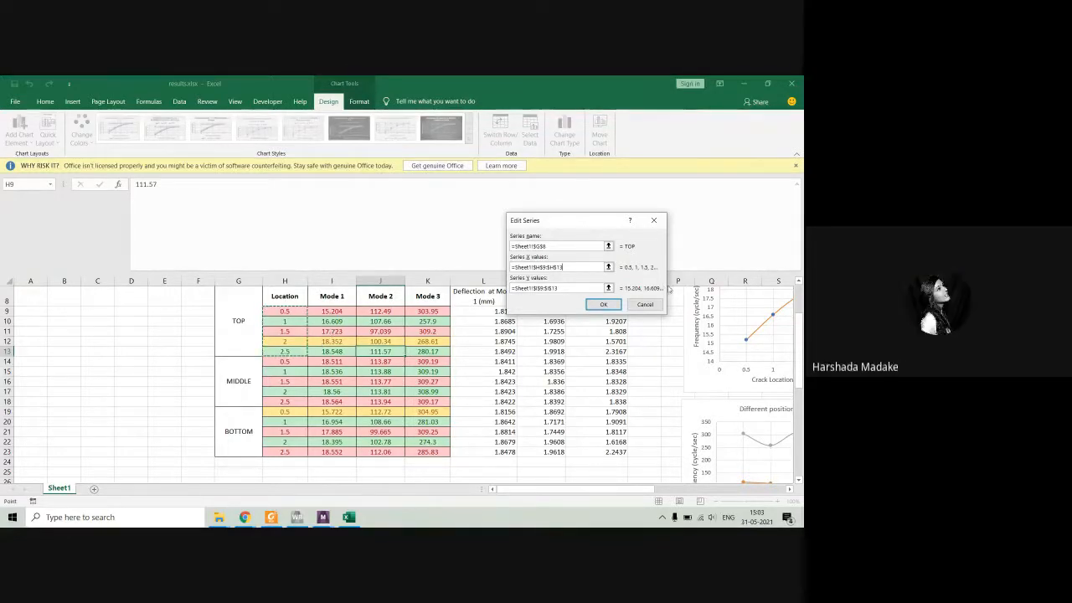
left_click(644, 304)
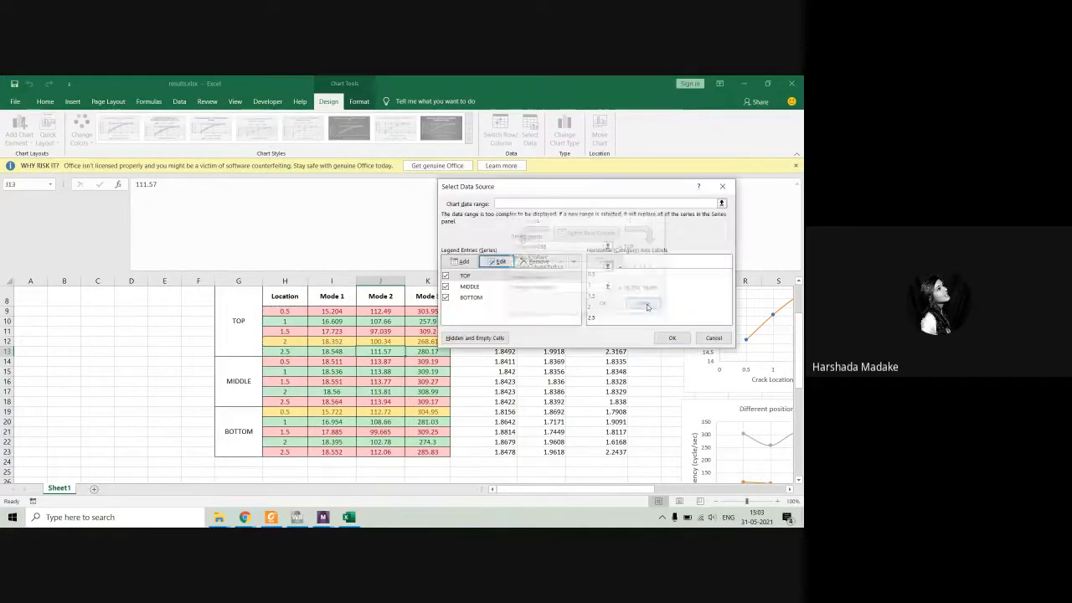
left_click(722, 186)
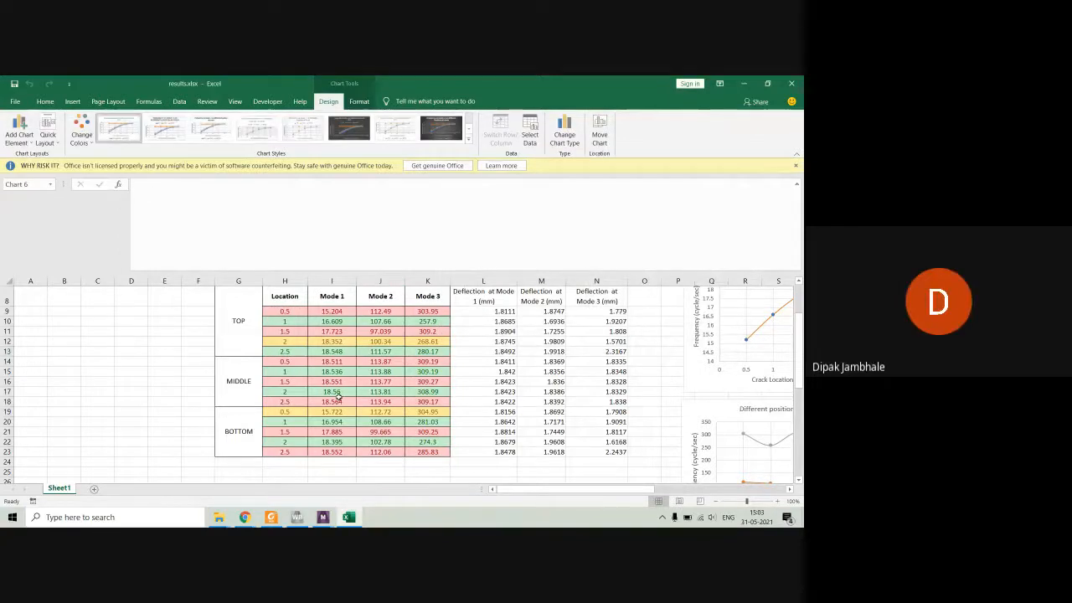
Examine the frequency charts for the three modes, the crack-at-top chart and the table of frequencies and deflections by crack location.
scroll(338, 396, "down", 8)
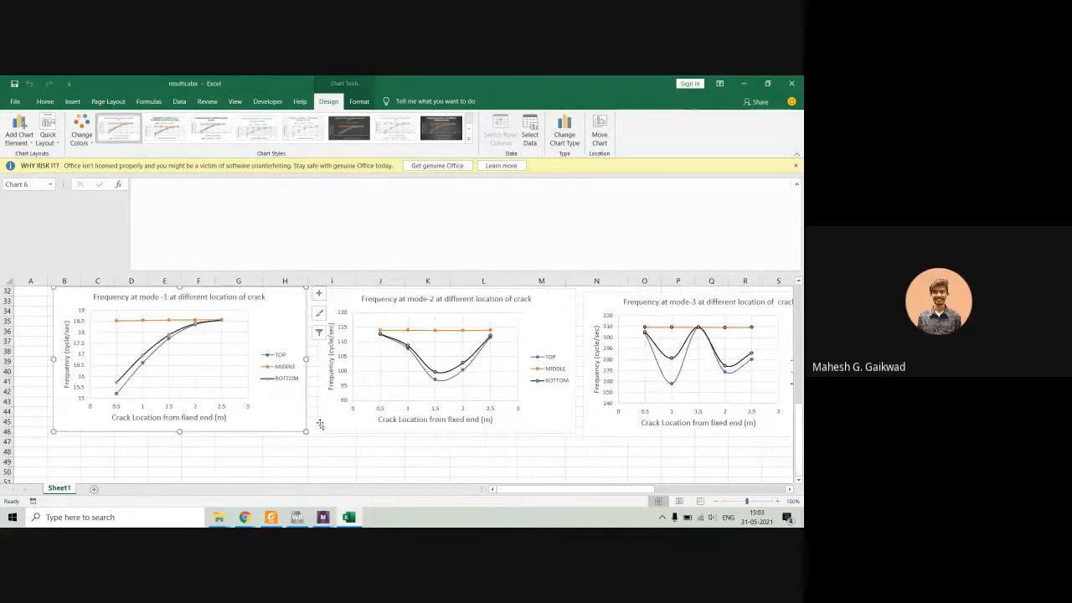
left_click_drag(509, 488, 572, 489)
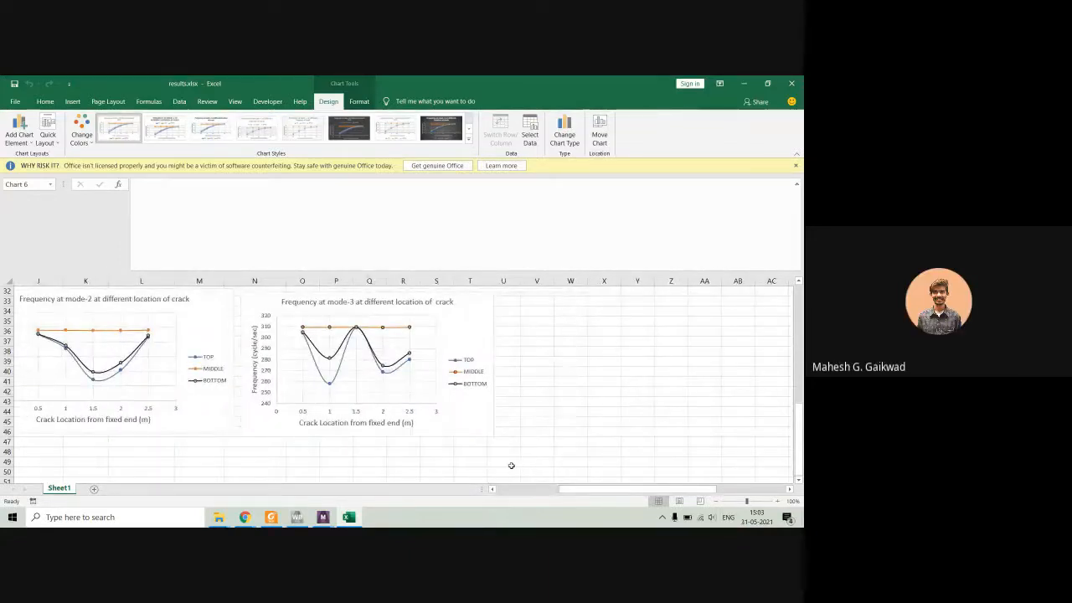
scroll(510, 466, "up", 5)
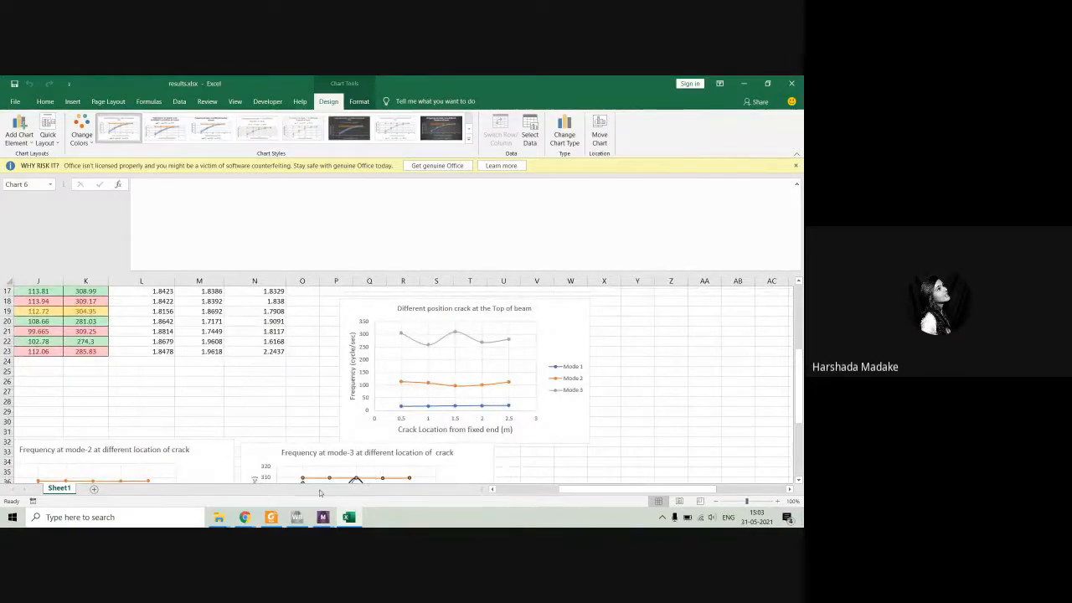
mouse_move(244, 516)
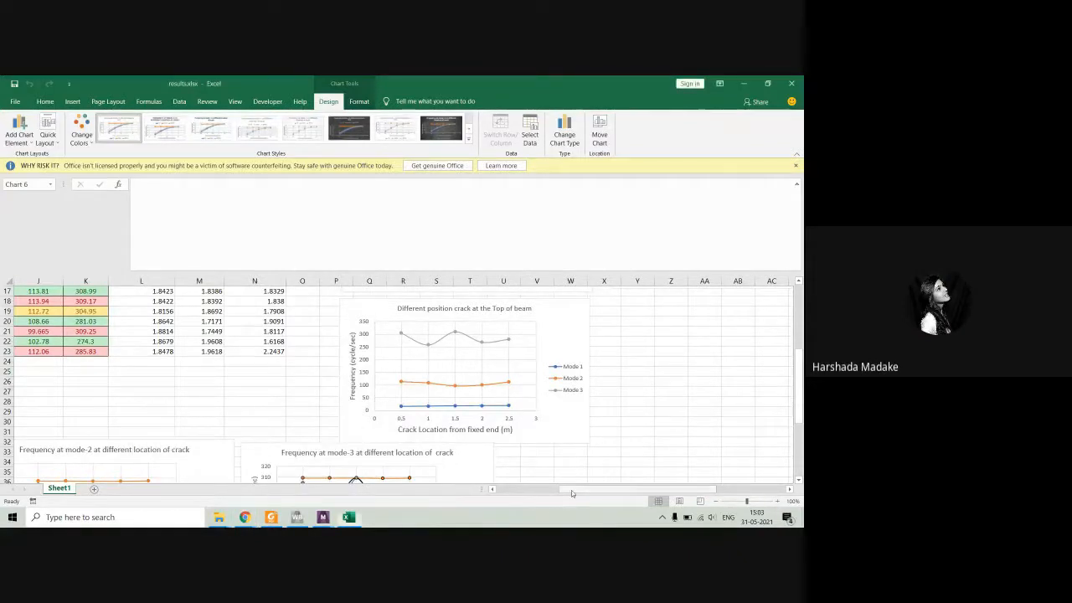
left_click(519, 489)
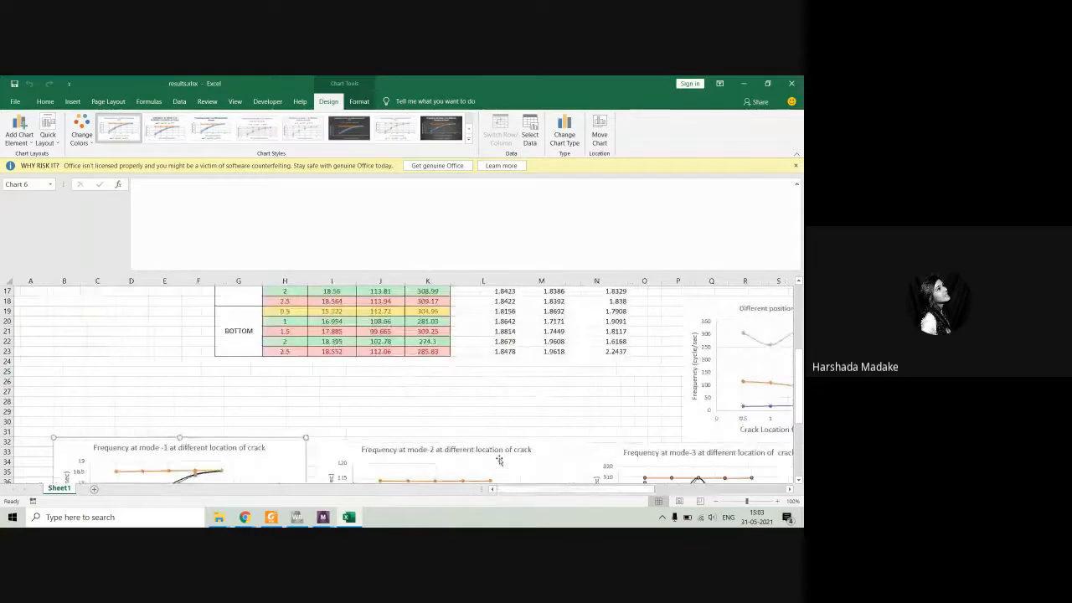
scroll(458, 352, "up", 3)
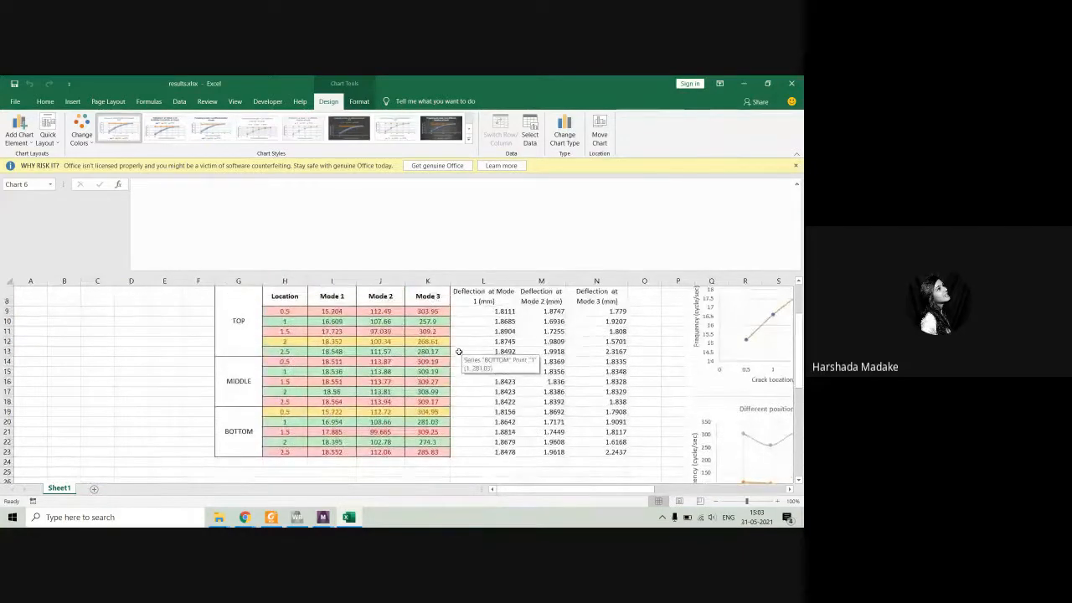
scroll(459, 352, "up", 1)
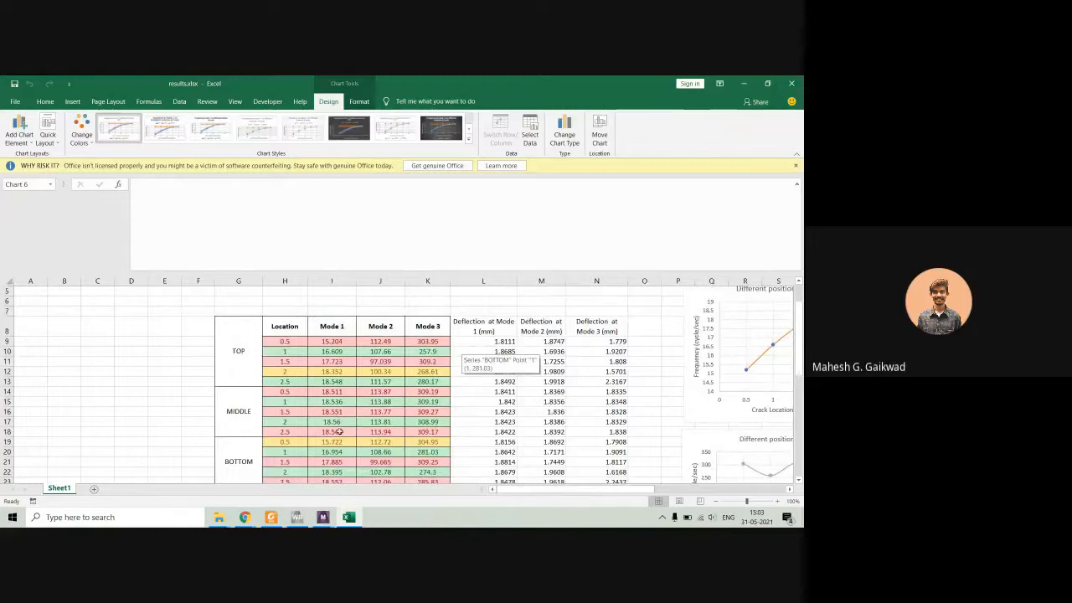
Switch to the Google Meet call, show its participants, unpin and re-pin the presentation, and return to the results workbook in Excel.
left_click(191, 476)
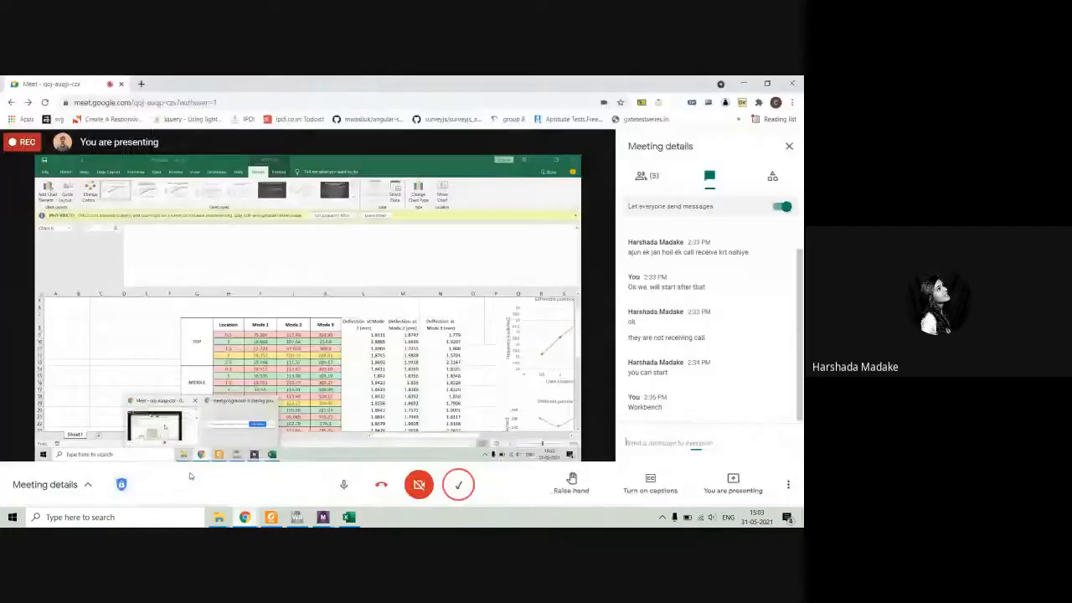
left_click(641, 175)
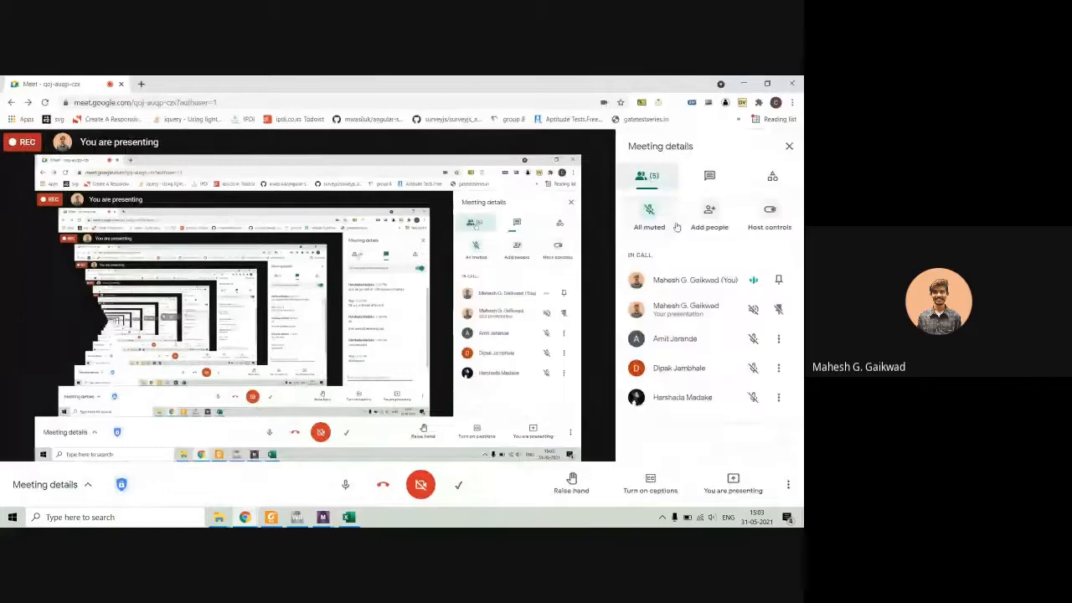
left_click(778, 309)
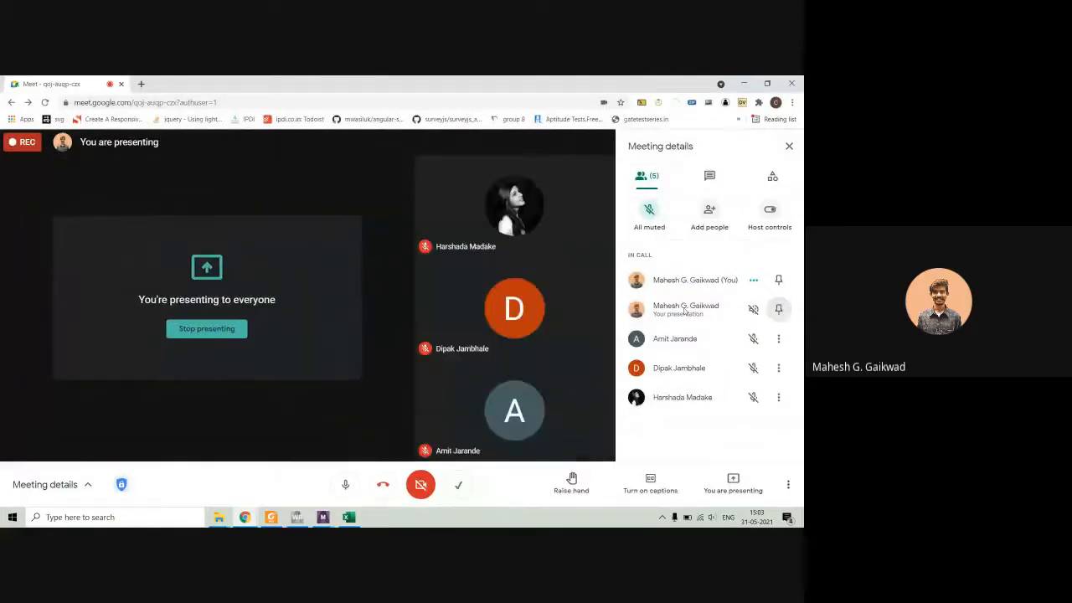
left_click(778, 309)
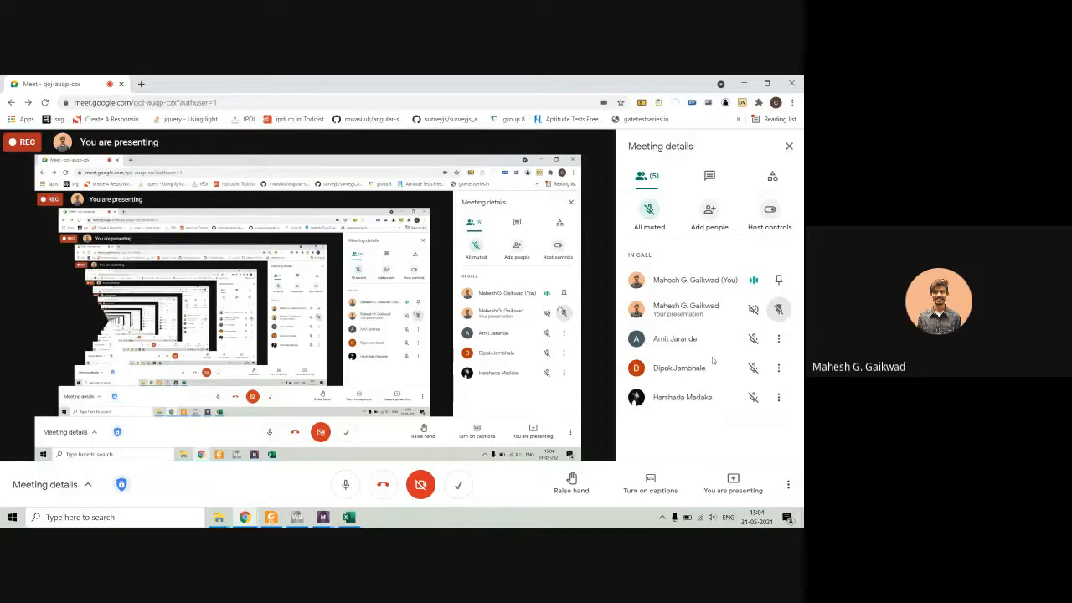
left_click(350, 516)
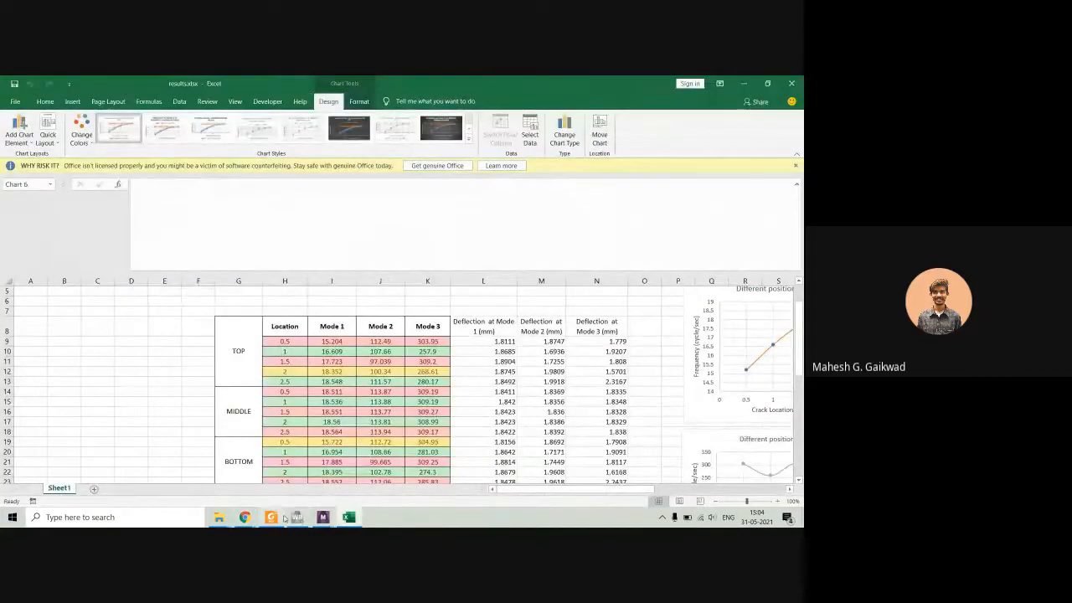
Compare the crack beam's Mode 1 result in ANSYS Mechanical with the Mode 1 value for the 1.5 m TOP crack in the results workbook.
mouse_move(296, 516)
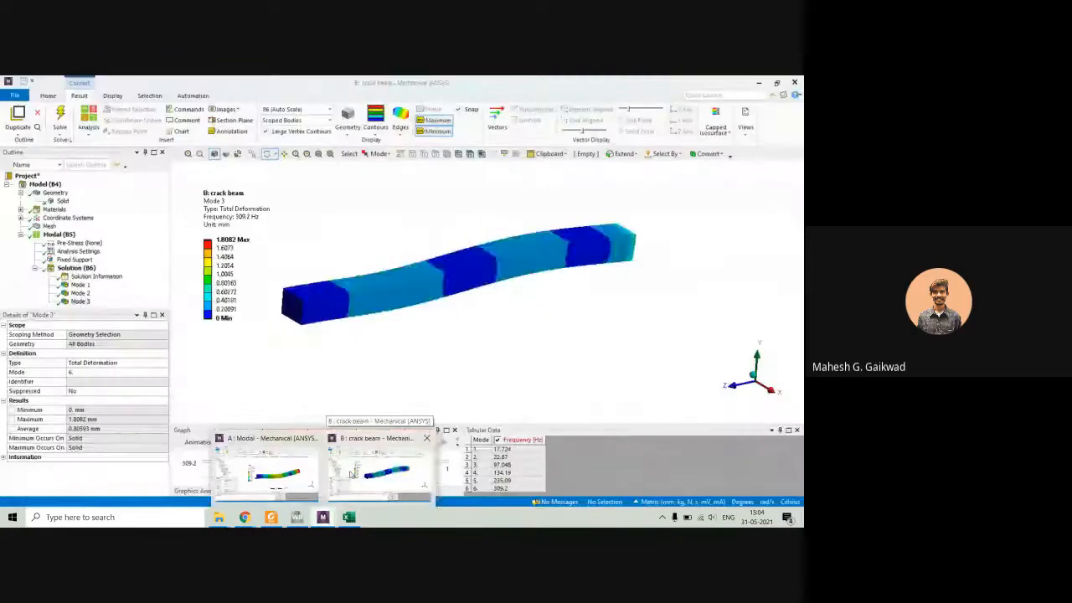
left_click(350, 473)
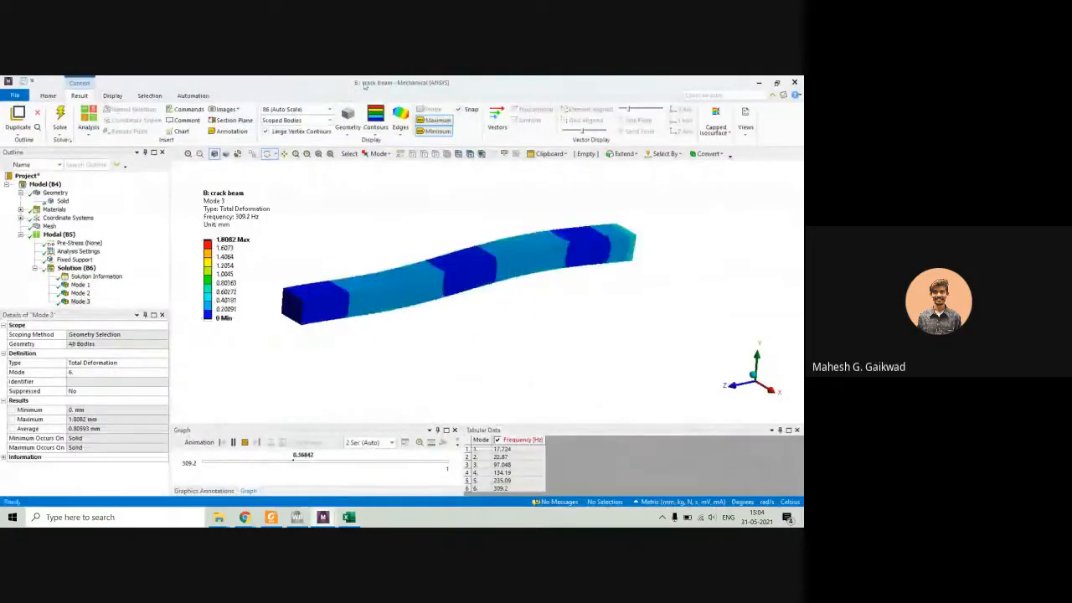
left_click(80, 284)
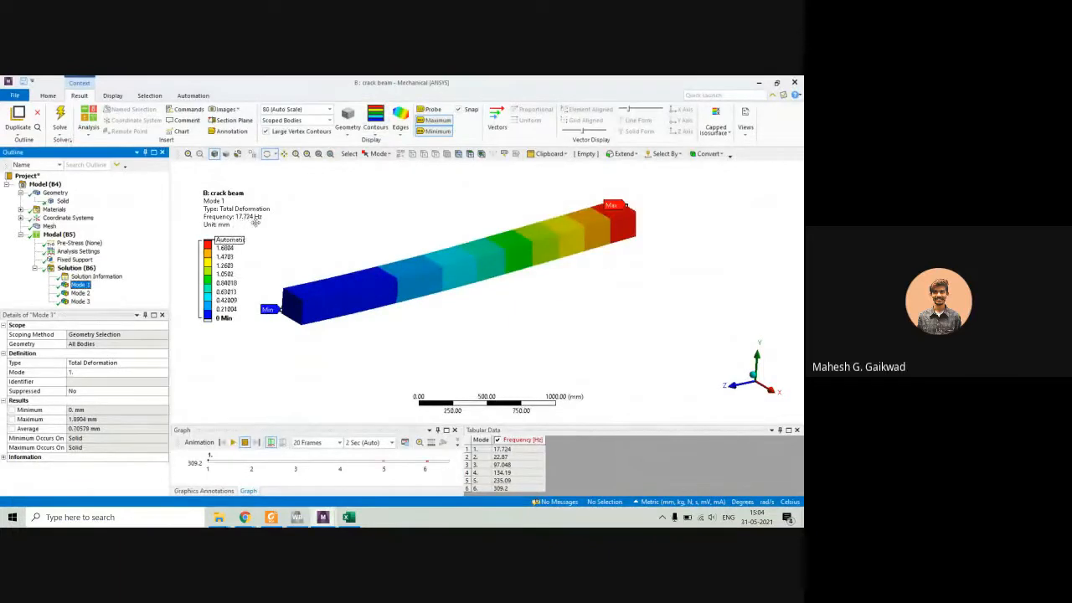
left_click(345, 522)
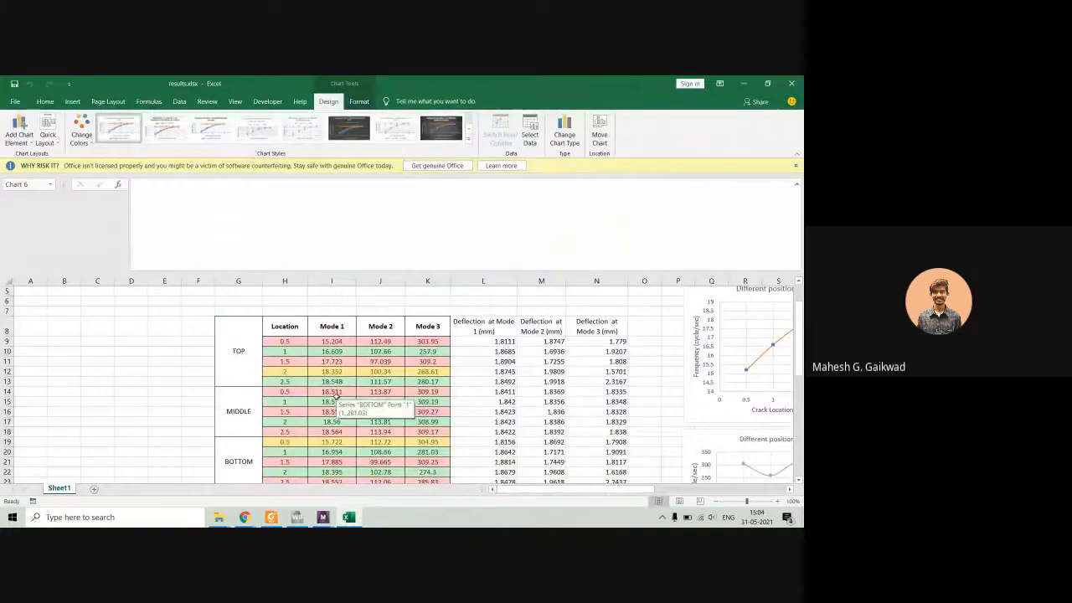
left_click(328, 361)
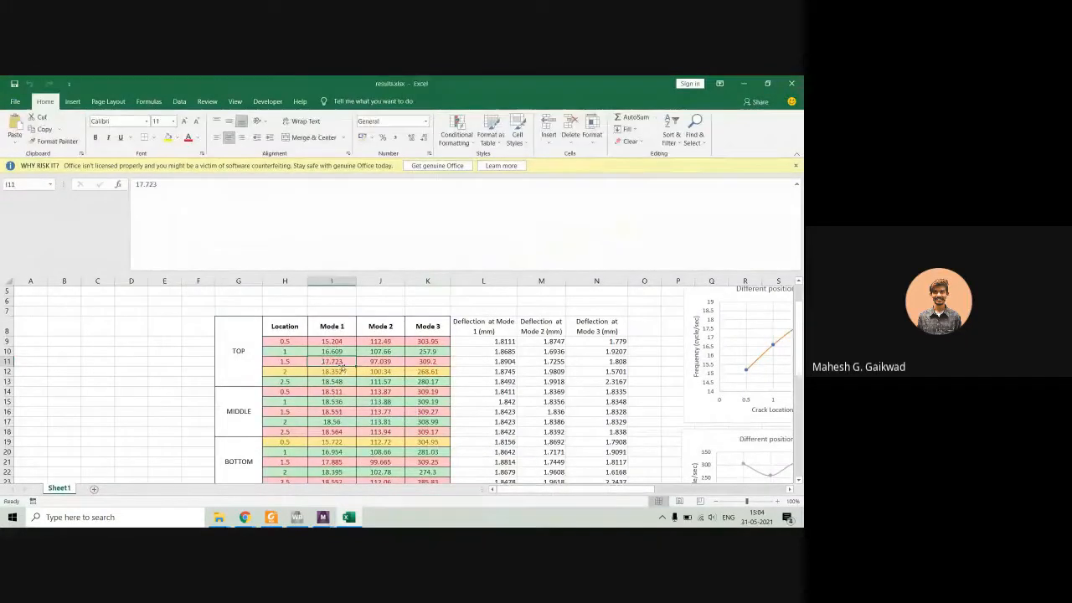
Check the crack beam's Mode 2 result in Mechanical against the workbook, and select the three mode frequencies of the 1.5 m TOP row.
left_click(348, 517)
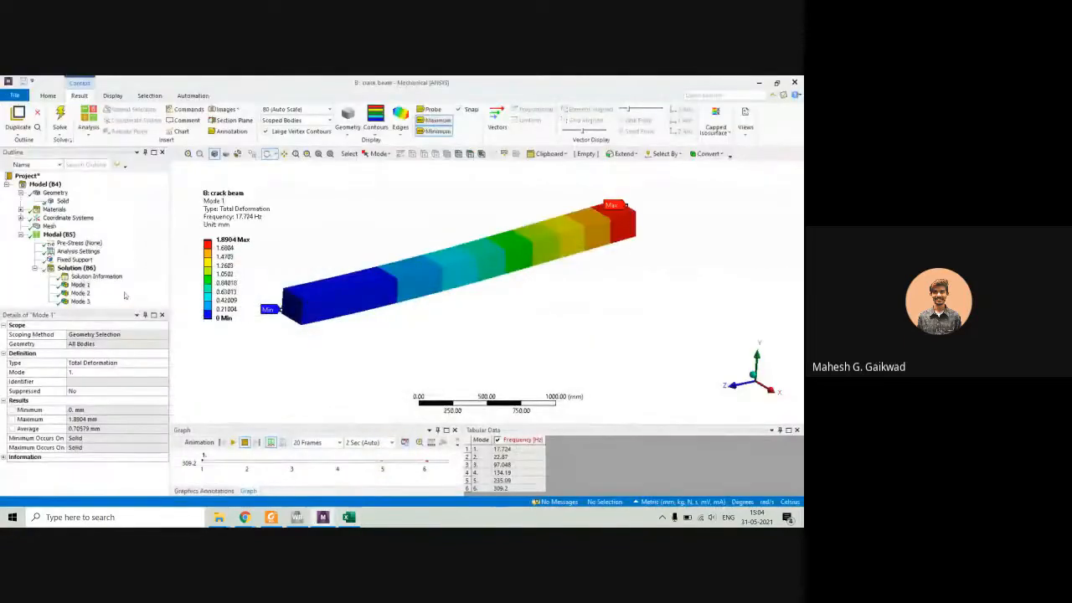
left_click(81, 292)
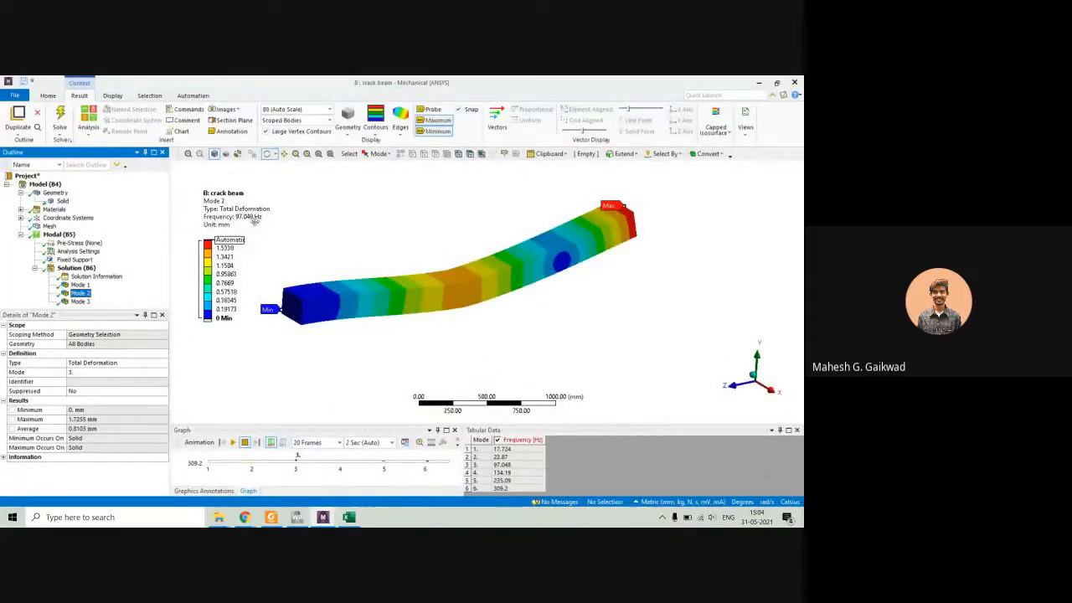
left_click(347, 515)
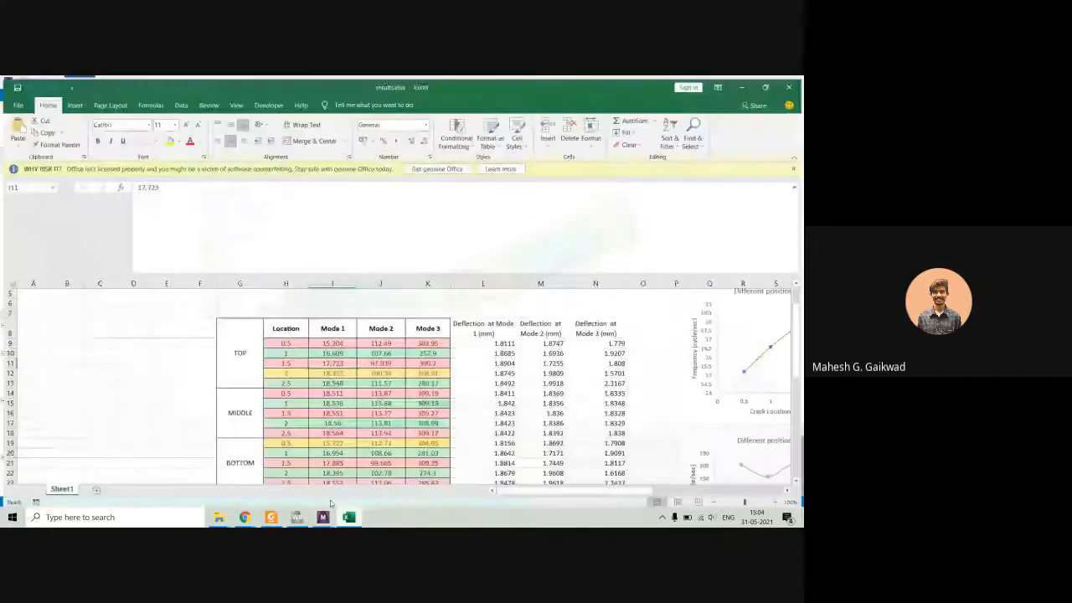
left_click(382, 362)
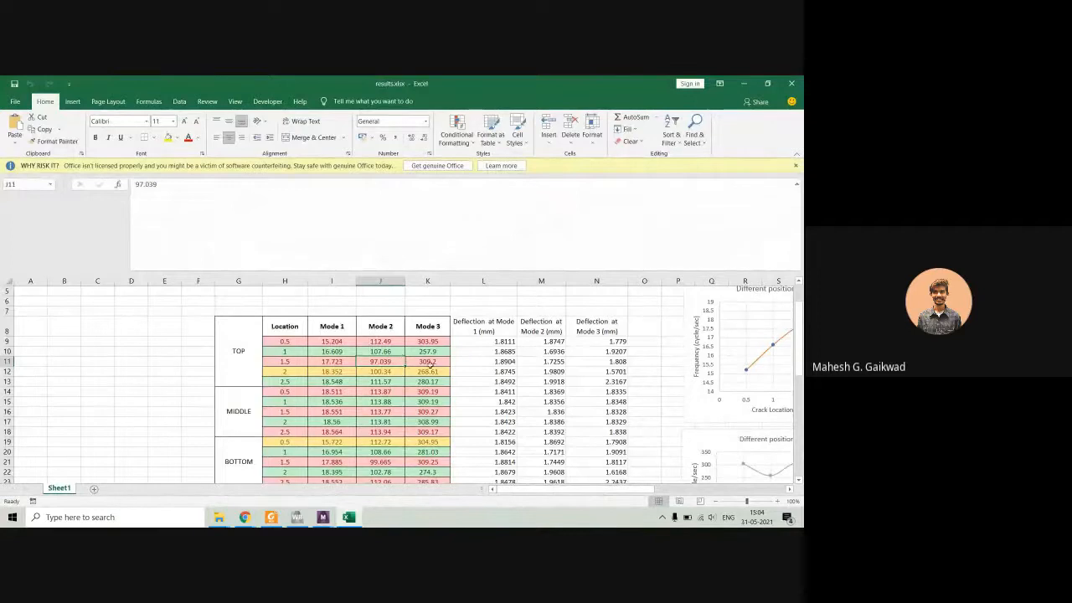
left_click(424, 364)
left_click_drag(335, 363, 425, 362)
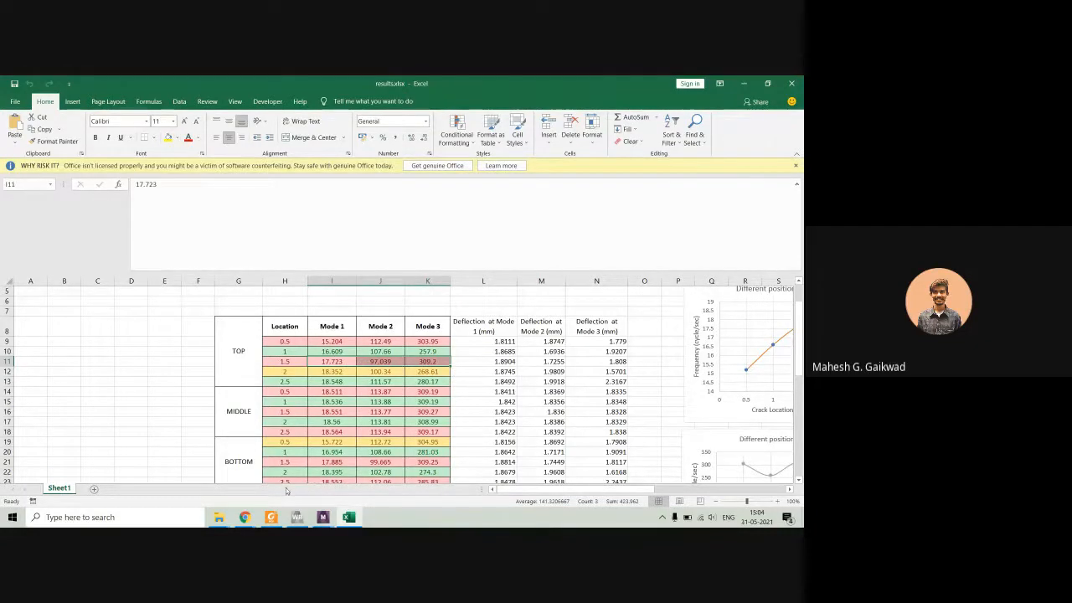
Switch to File Explorer and open 1.5-m-mode-1.png from the top folder inside "modal analysis of beam".
mouse_move(223, 519)
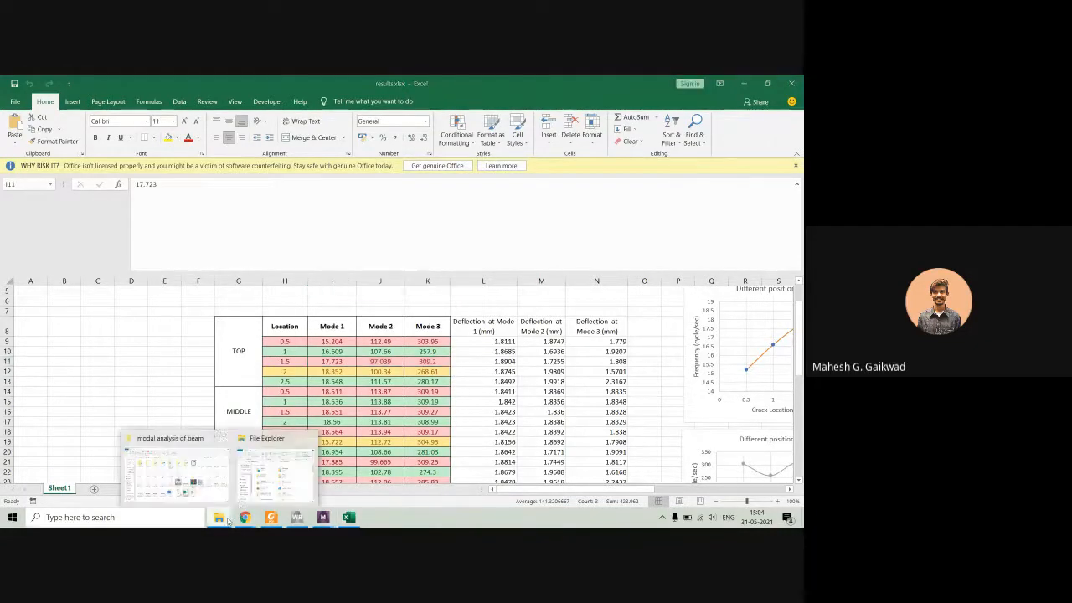
left_click(186, 471)
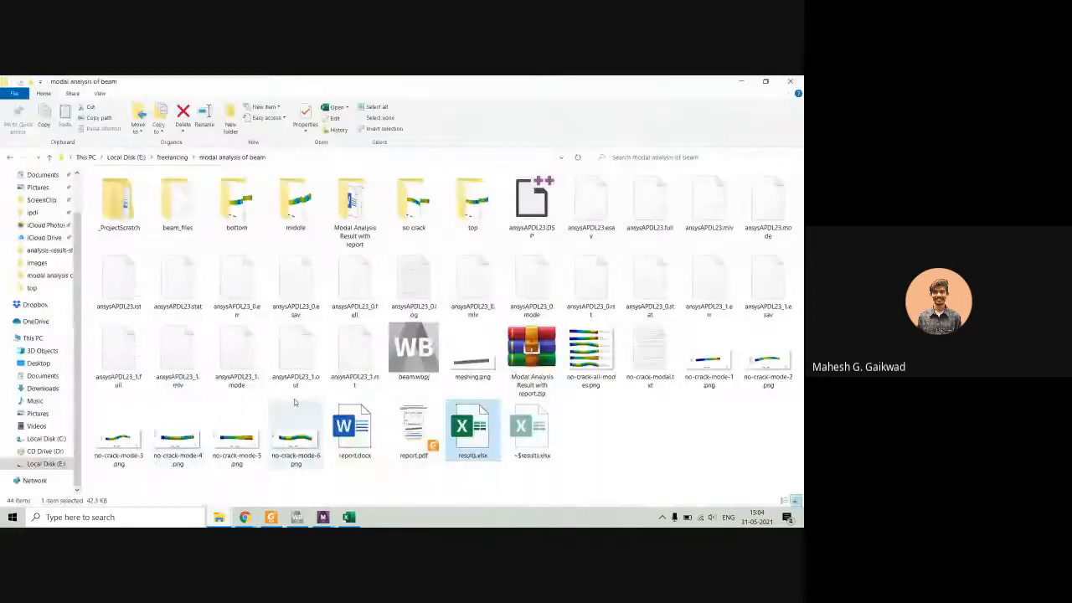
double_click(470, 209)
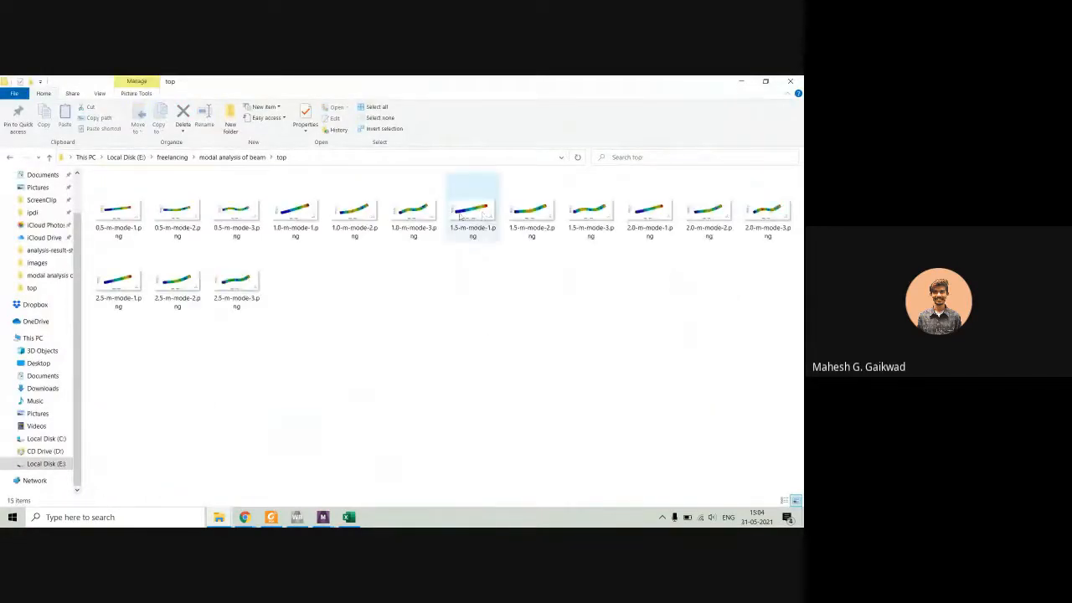
left_click(469, 219)
double_click(483, 238)
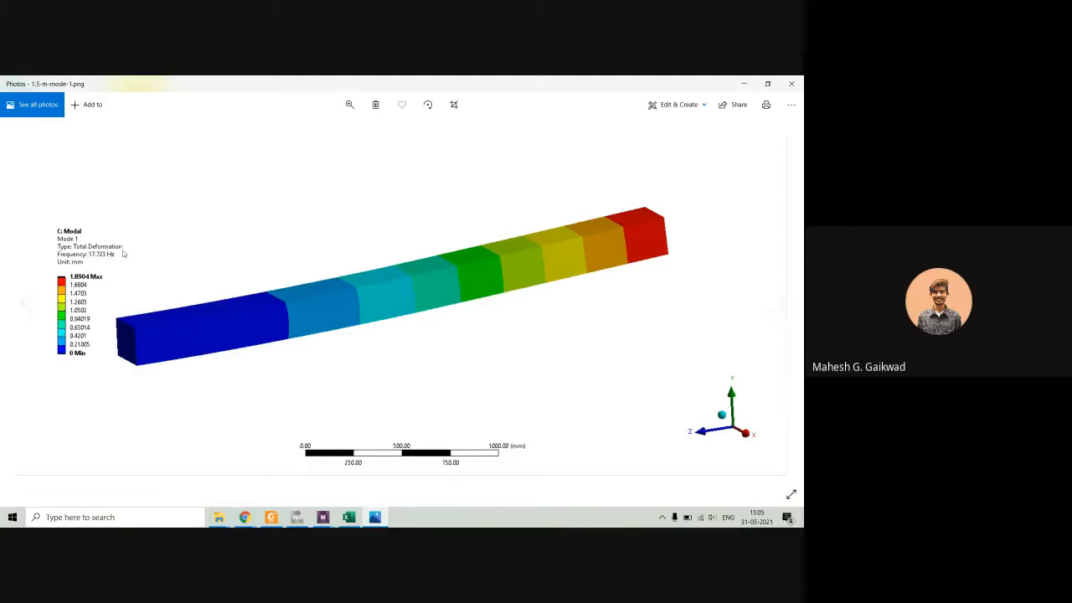
View the 1.5 m crack images for modes 2 and 3, return to the mode 1 image, and close the viewer.
key("Right")
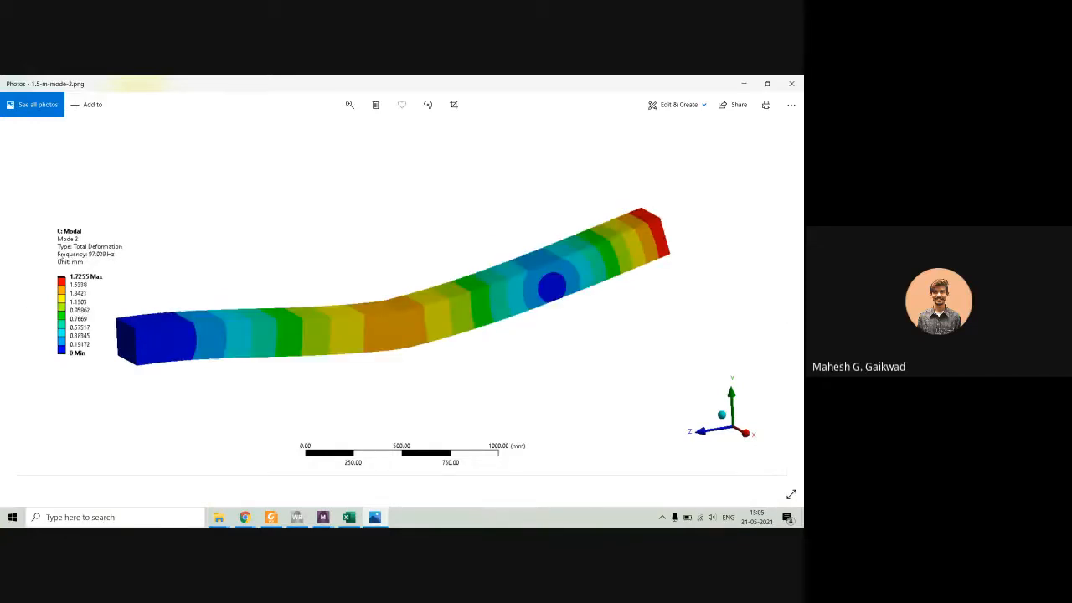
key("Right")
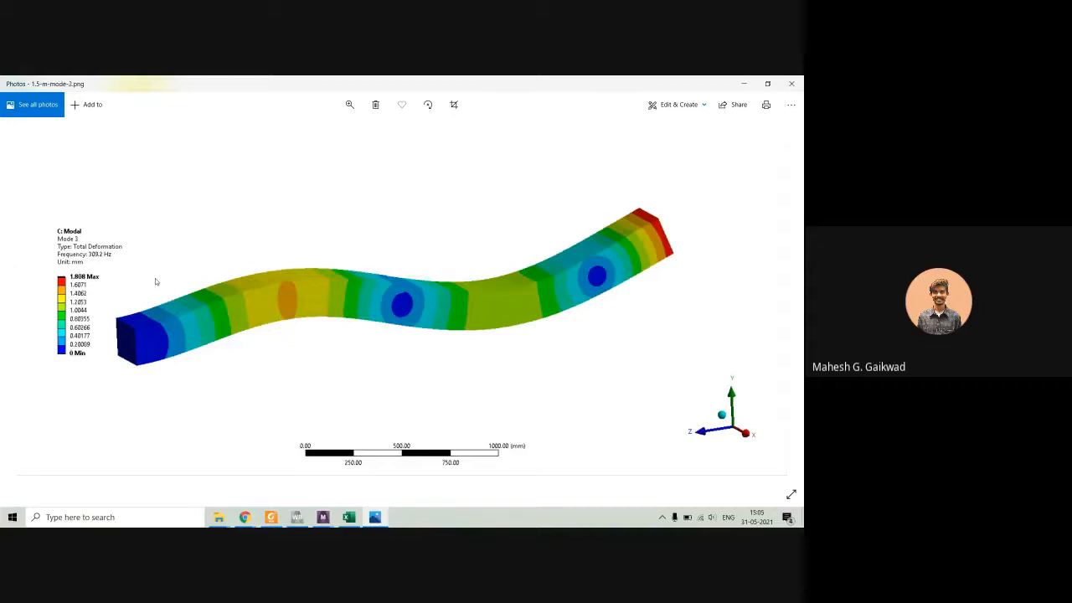
key("Left")
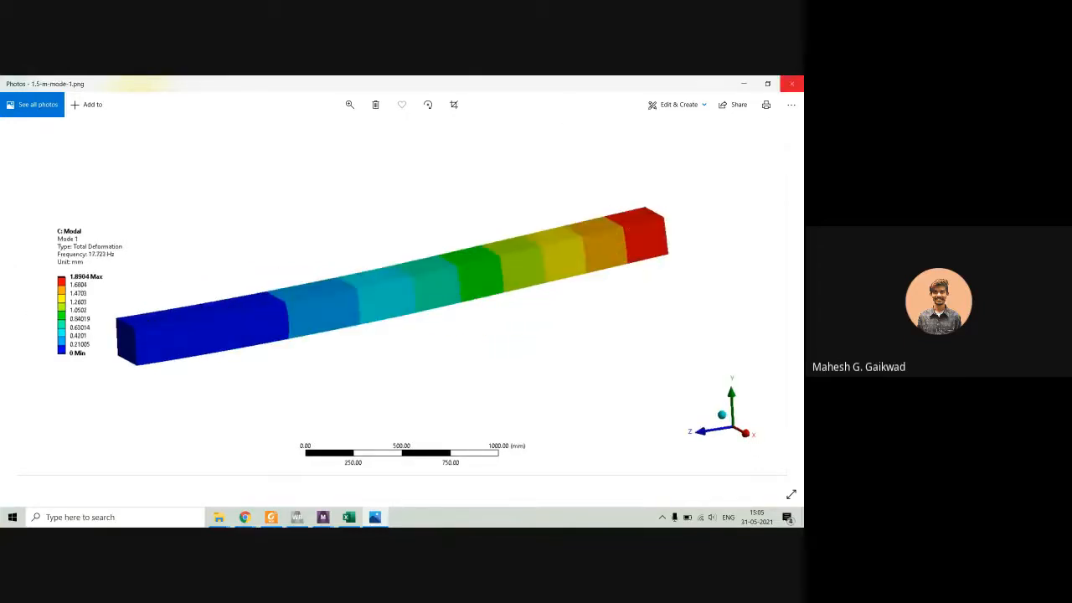
left_click(791, 83)
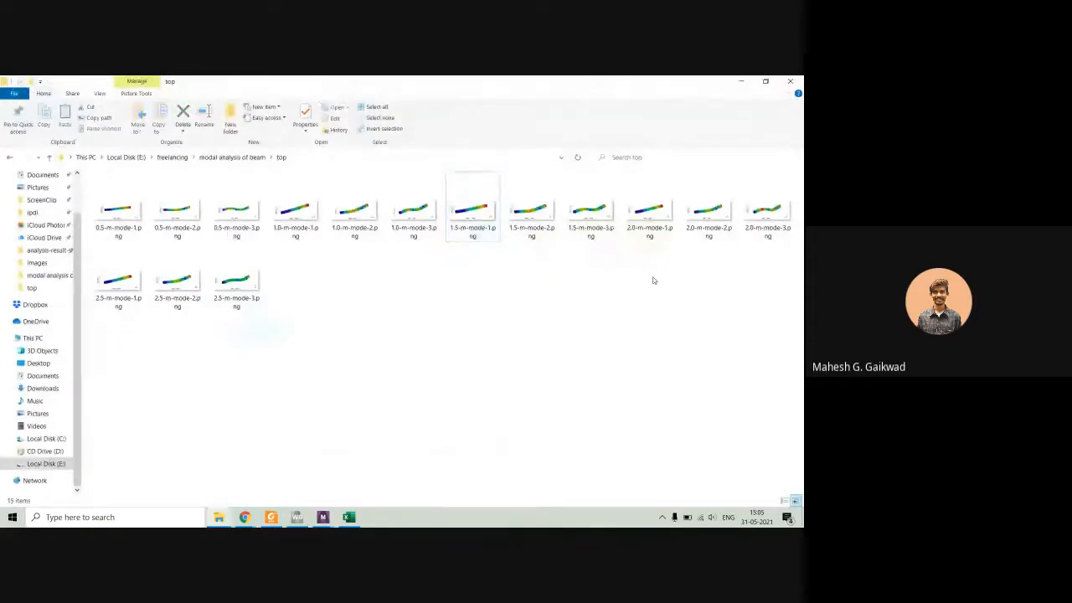
Close the image folder and review the frequency table and the crack-location charts for modes 1 to 3 in the results workbook.
left_click(791, 82)
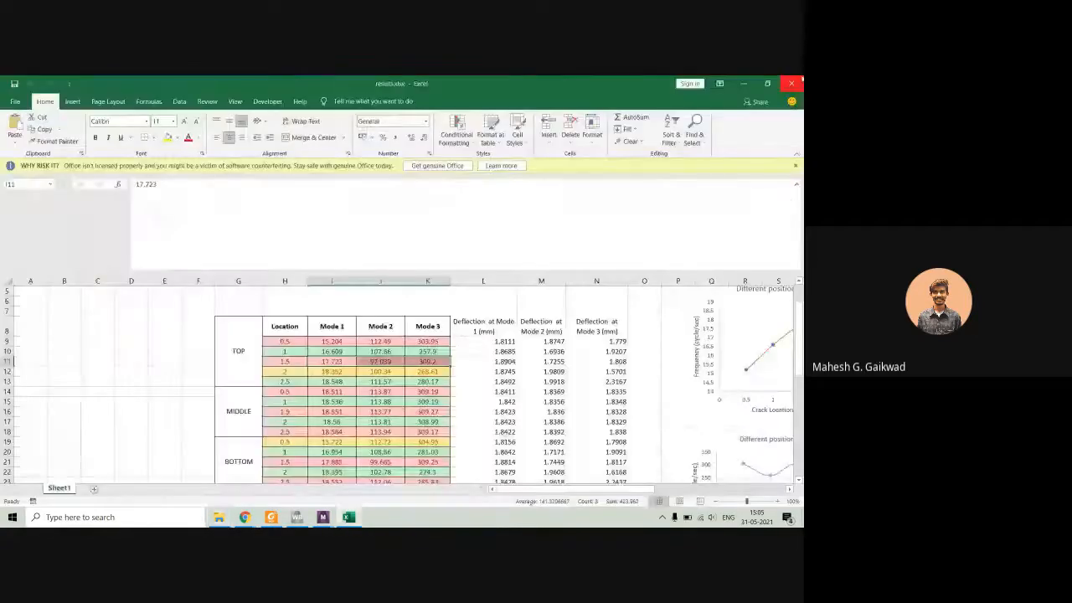
scroll(508, 417, "down", 2)
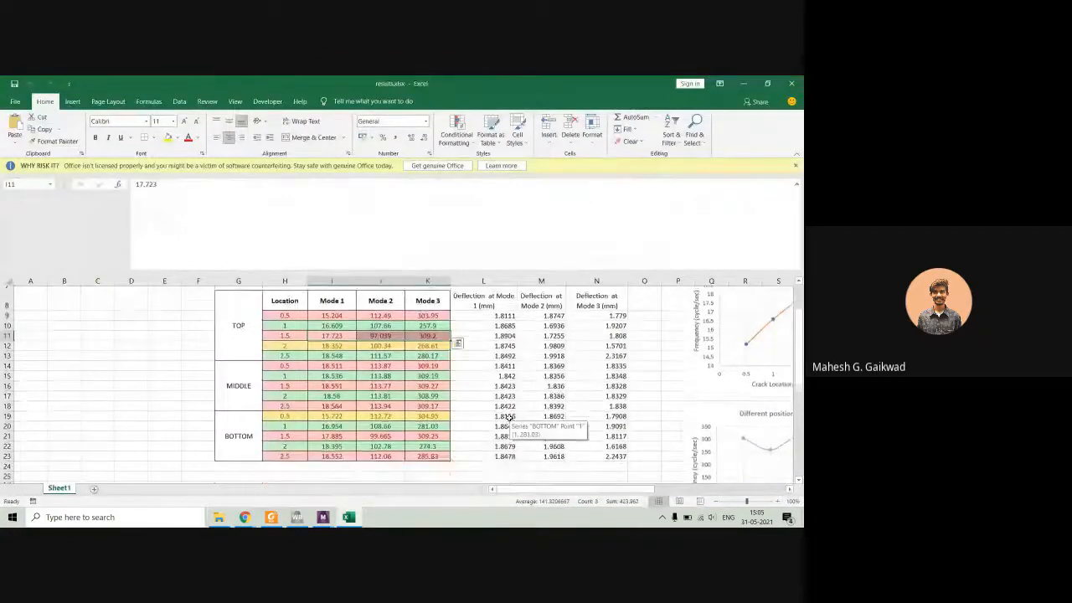
scroll(508, 417, "down", 7)
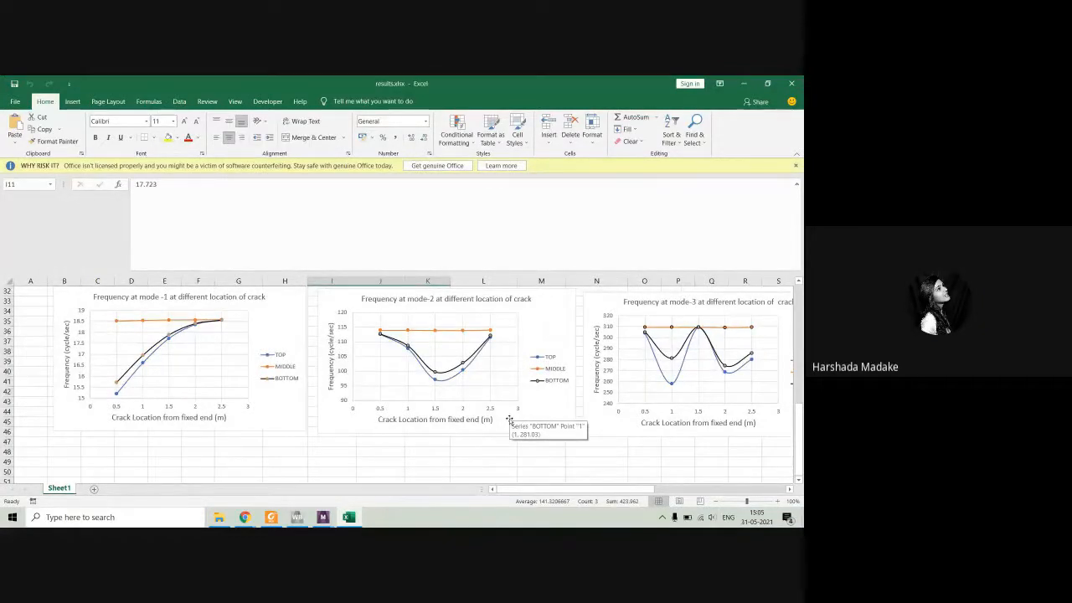
scroll(509, 418, "up", 6)
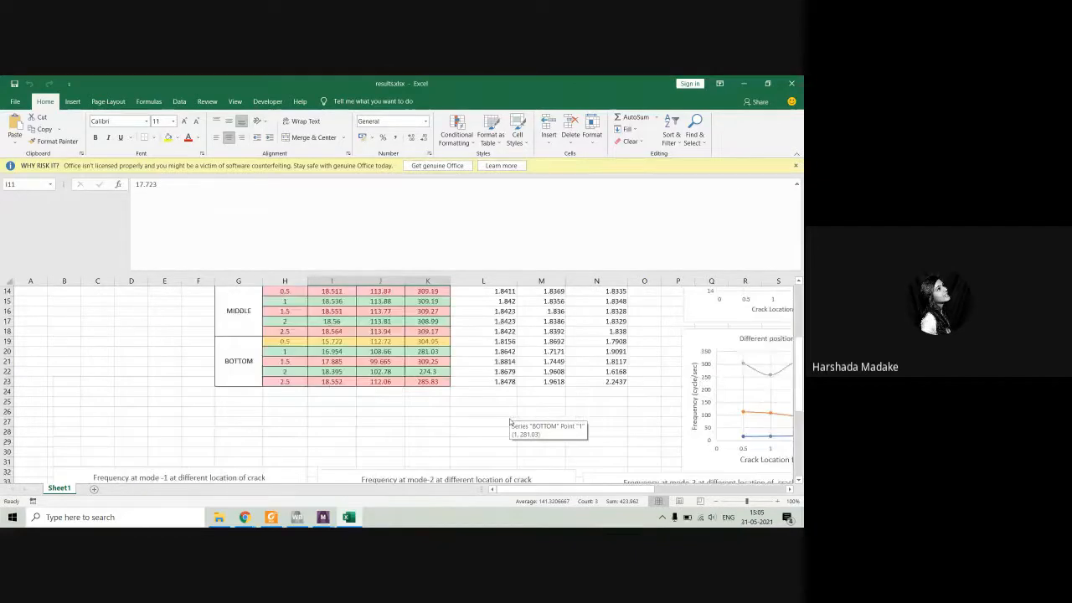
scroll(509, 421, "up", 2)
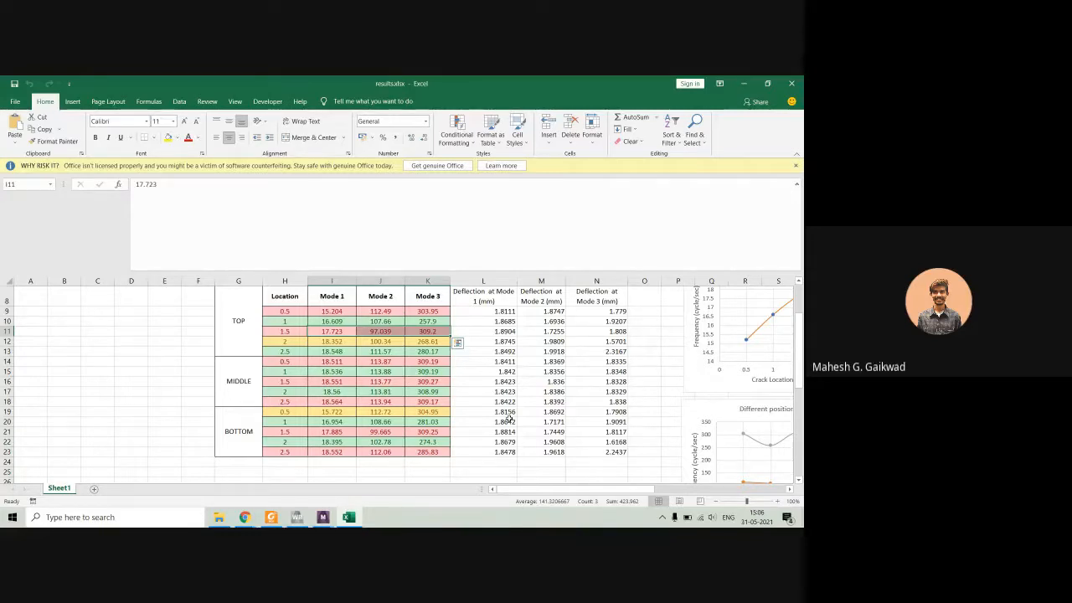
Select the 0.5 m TOP crack row in the results table, from its location through its Mode 3 frequency.
left_click(482, 412)
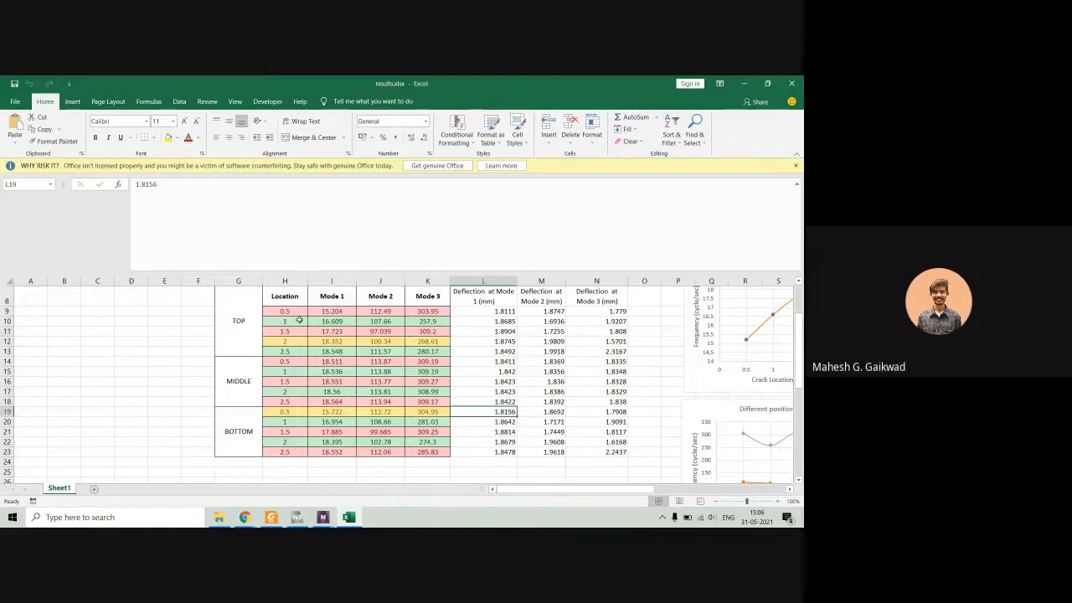
left_click_drag(284, 311, 420, 311)
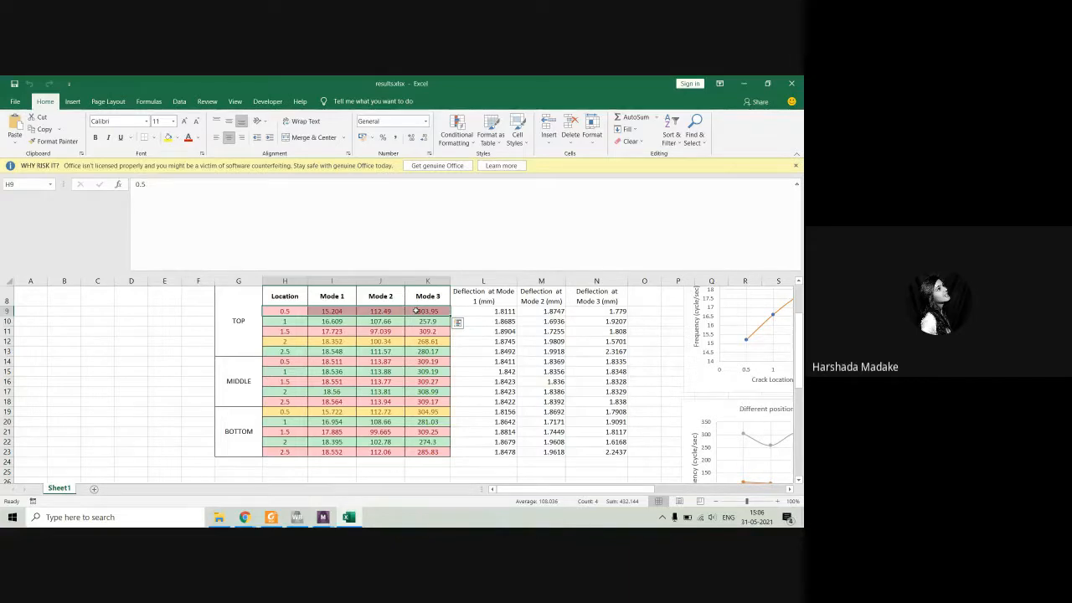
scroll(416, 311, "up", 2)
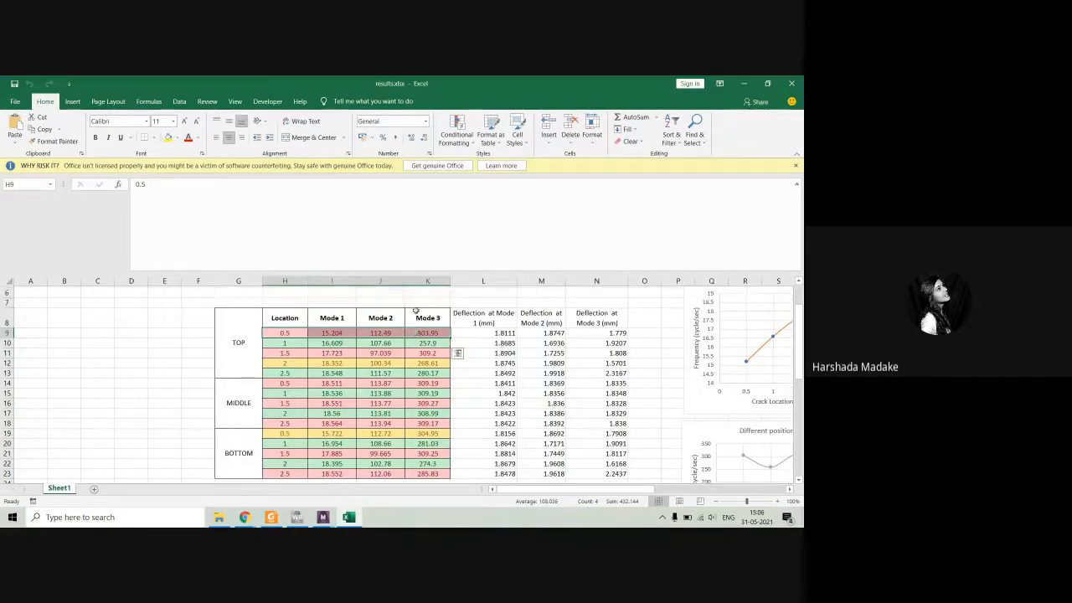
scroll(416, 311, "down", 2)
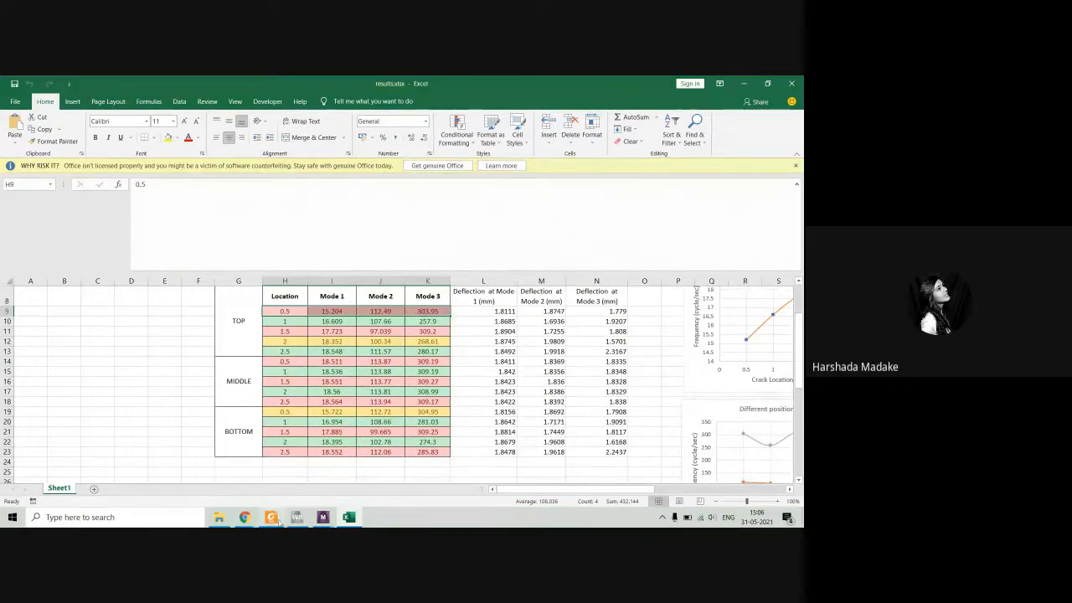
Switch to the Google Meet call to check on the participants, and return to the crack beam model in ANSYS Mechanical.
mouse_move(247, 518)
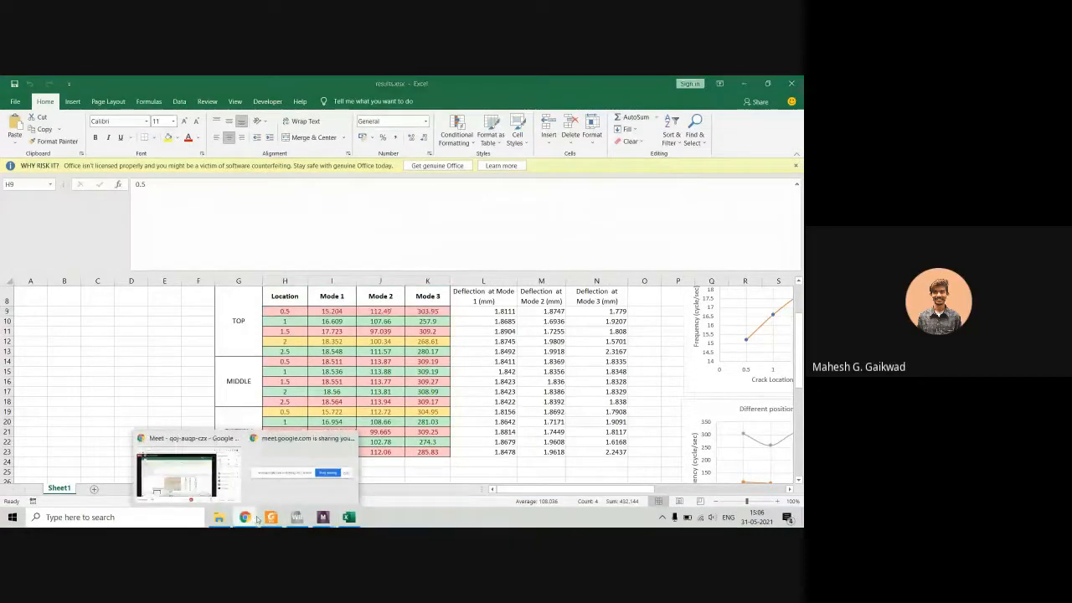
left_click(201, 472)
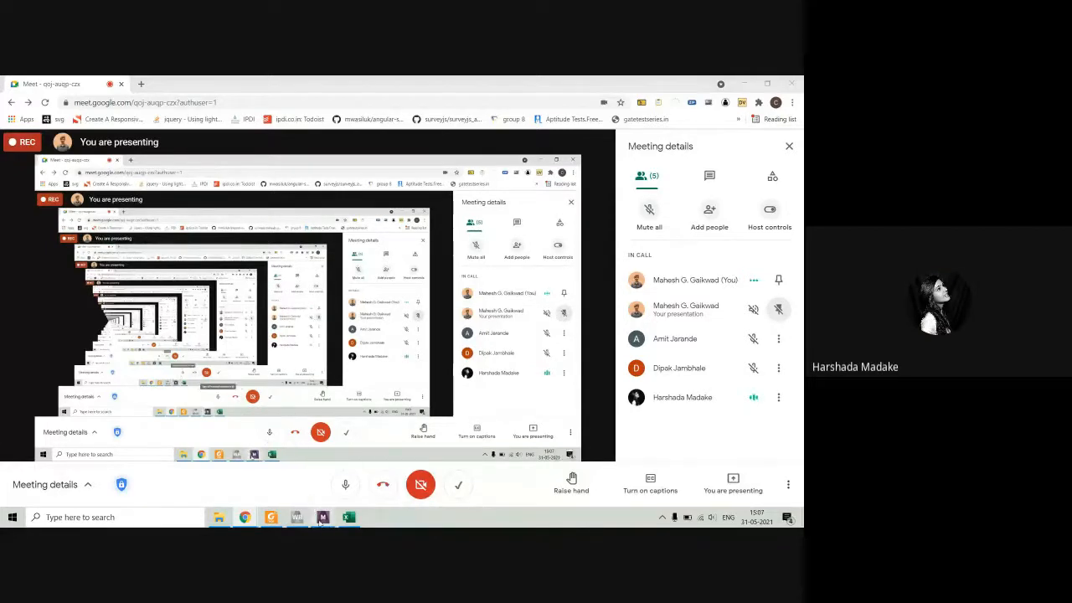
mouse_move(323, 515)
left_click(355, 466)
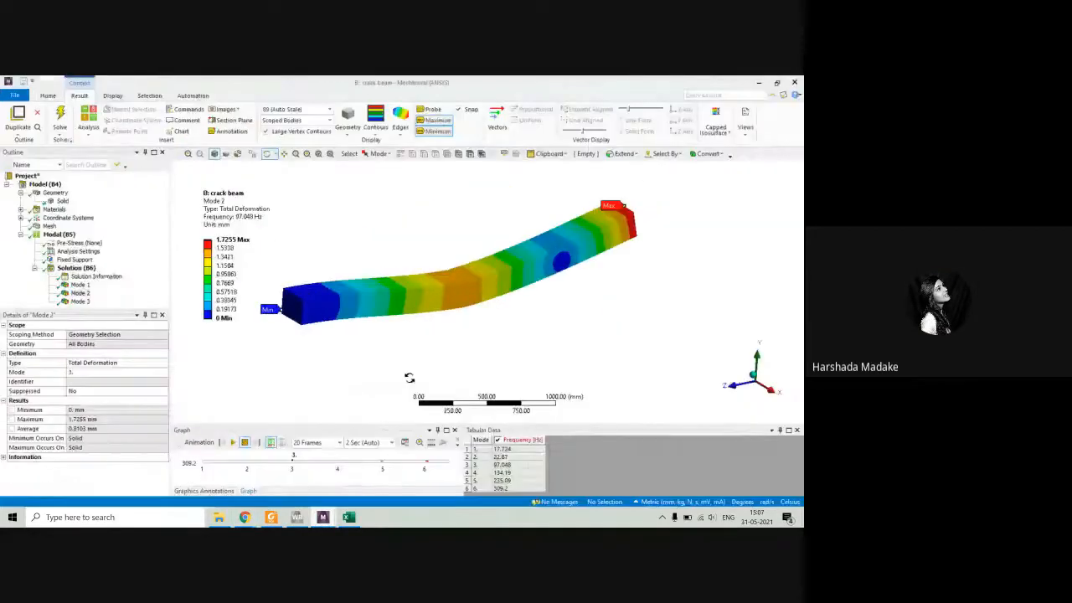
Examine the crack beam's Mode 2 deformation contours up close from the fixed end to mid-span, and return to a view of the whole beam.
left_click_drag(456, 302, 407, 294)
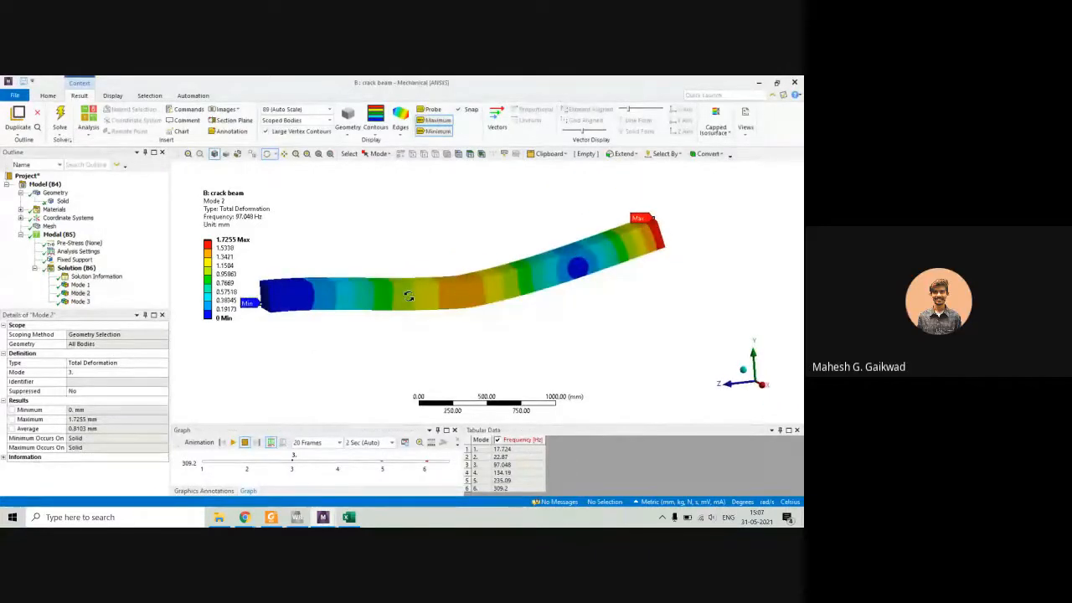
scroll(435, 301, "up", 2)
scroll(471, 256, "up", 1)
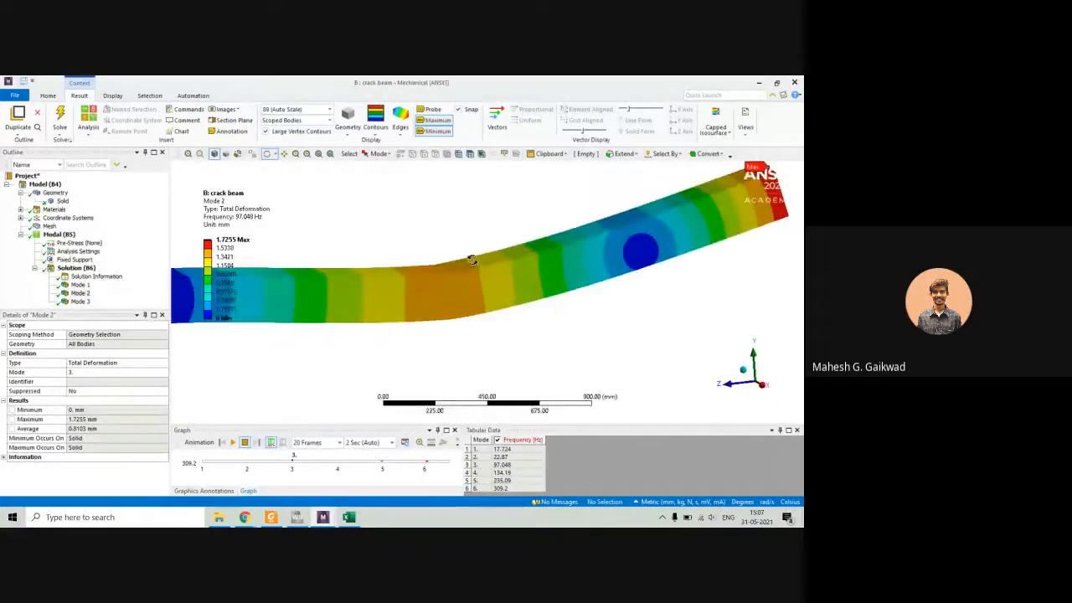
left_click_drag(381, 272, 314, 282)
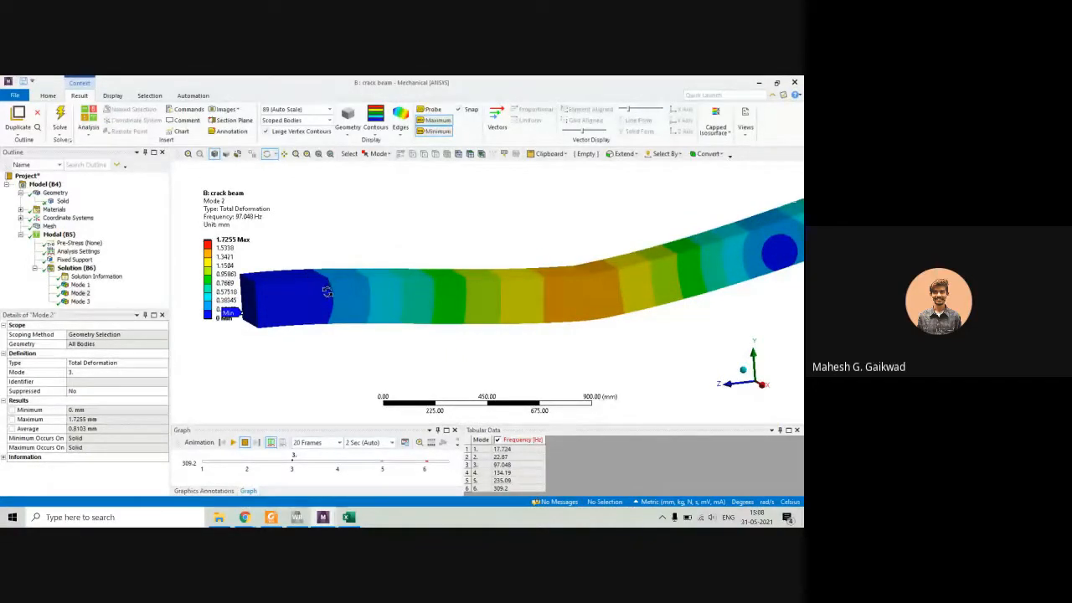
left_click_drag(329, 291, 378, 276)
scroll(378, 276, "up", 3)
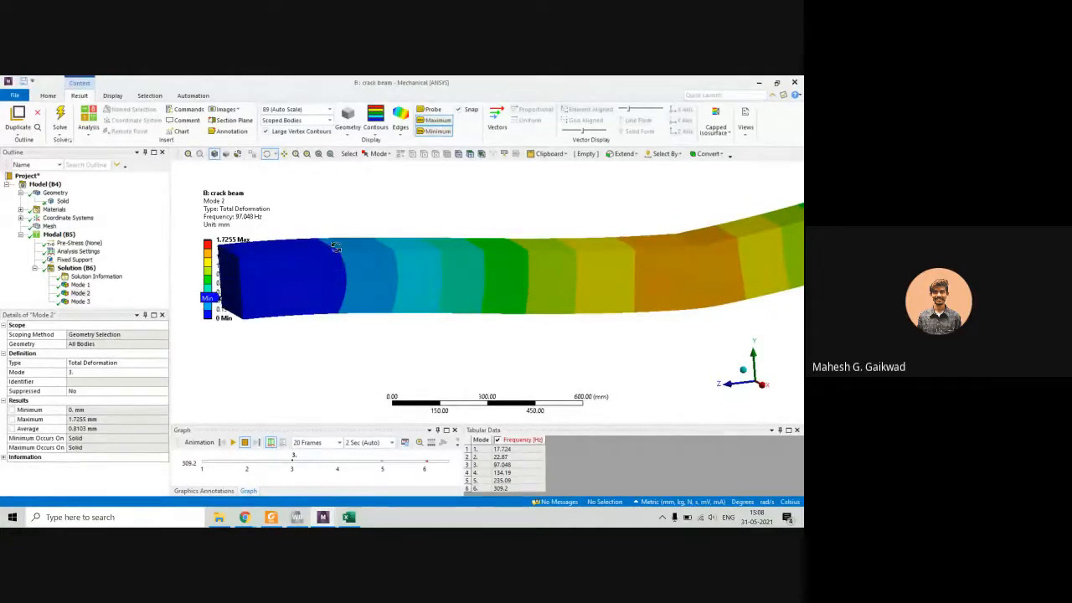
left_click_drag(335, 248, 502, 257)
left_click_drag(348, 293, 388, 240)
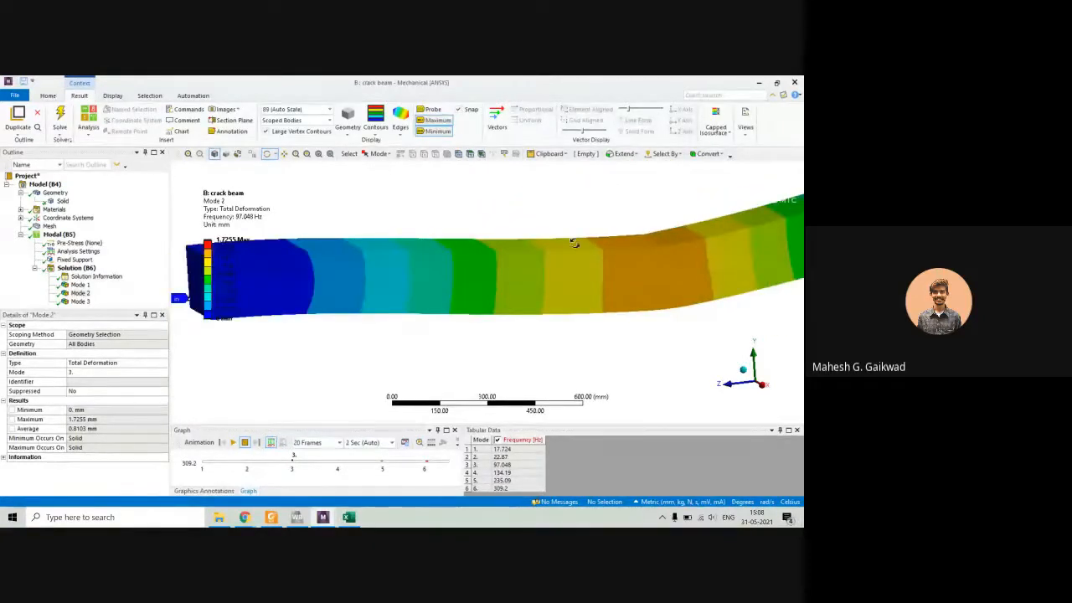
left_click_drag(461, 251, 443, 259)
middle_click_drag(561, 277, 484, 277, "ctrl")
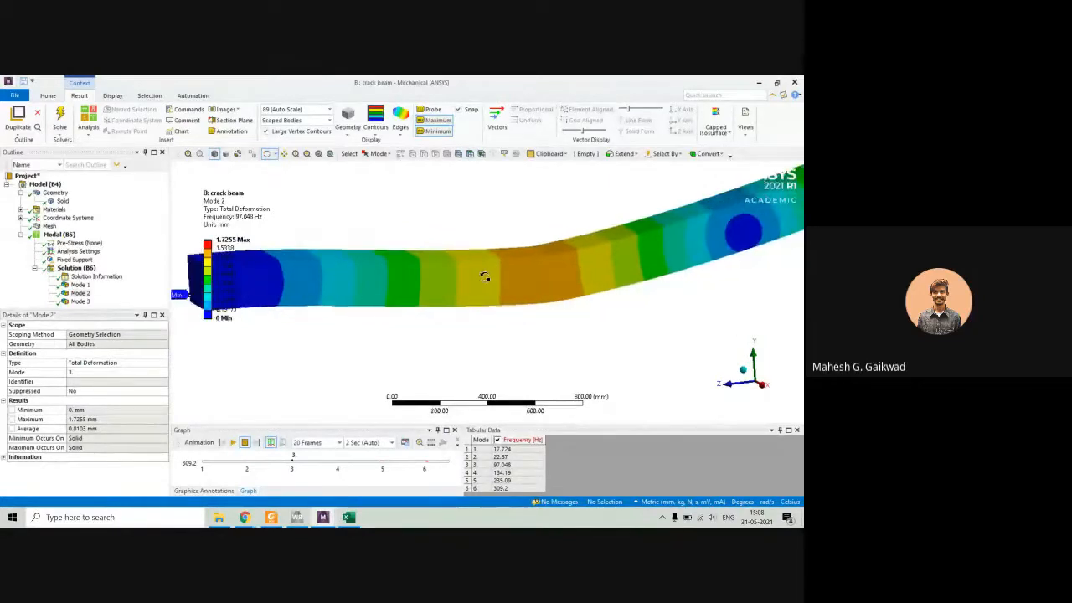
scroll(483, 277, "down", 4)
left_click_drag(484, 277, 545, 262)
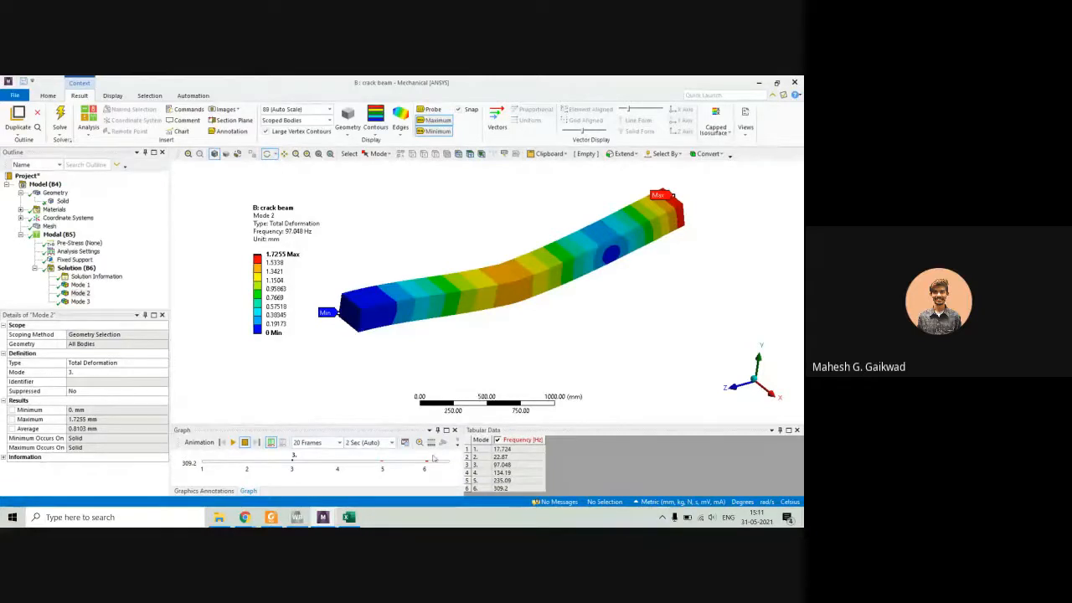
Switch to the Google Meet call and open its option for stopping the recording.
mouse_move(246, 516)
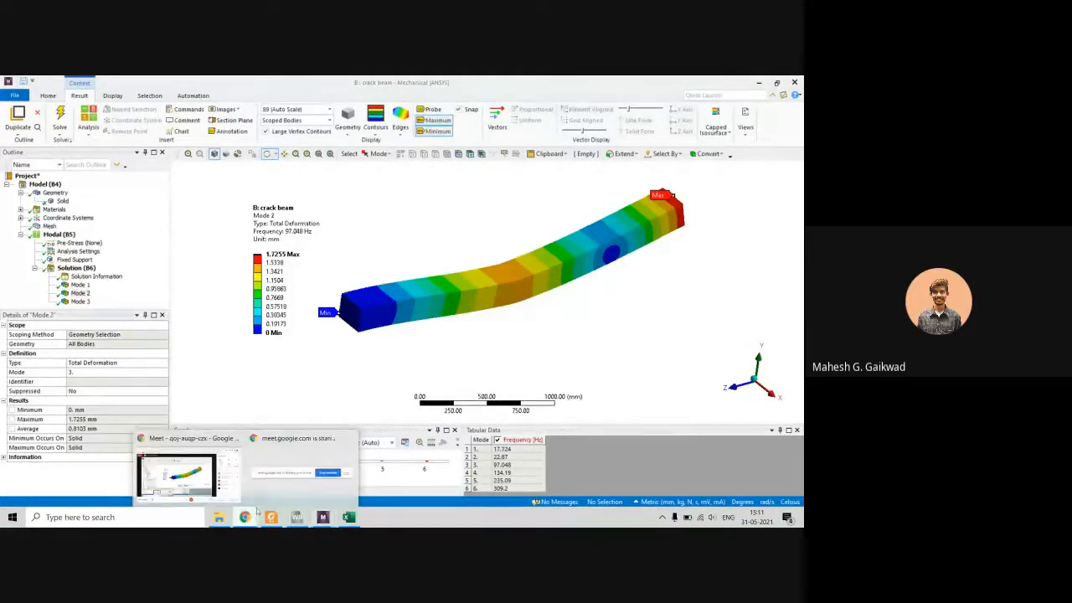
left_click(173, 460)
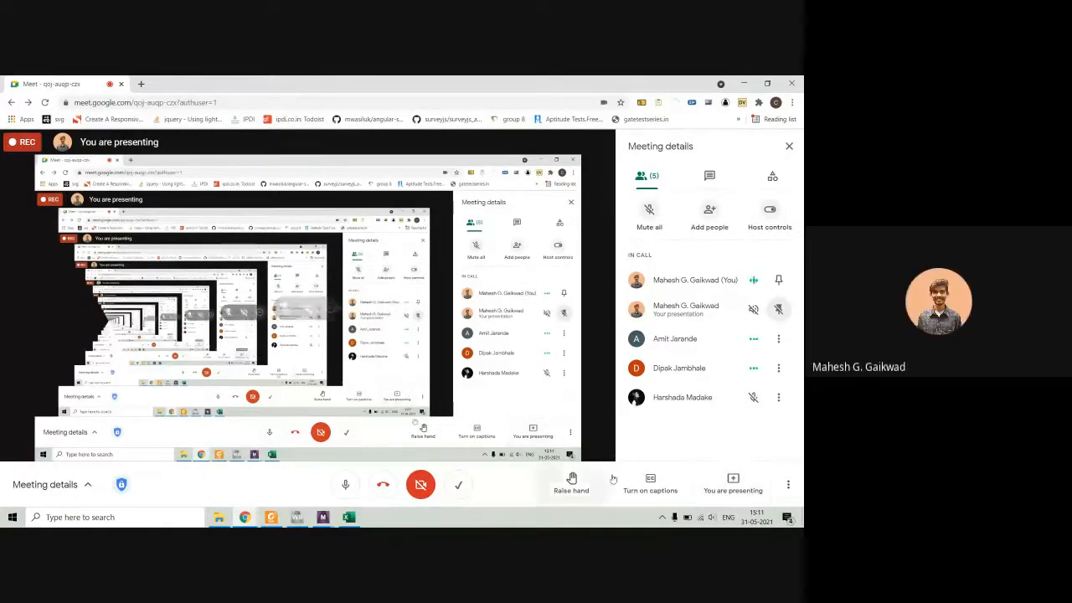
left_click(788, 484)
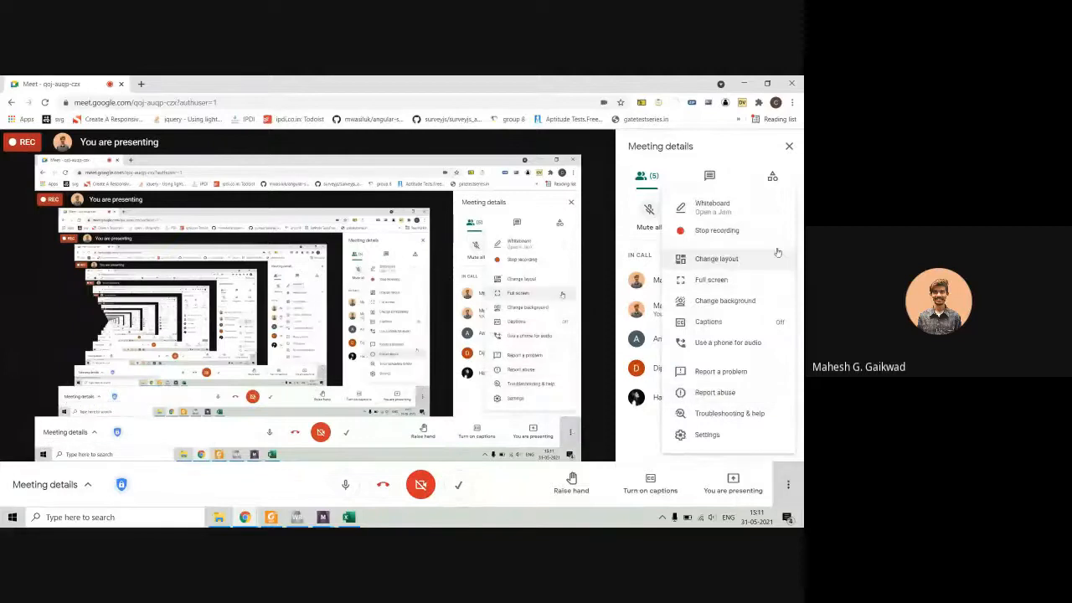
left_click(765, 231)
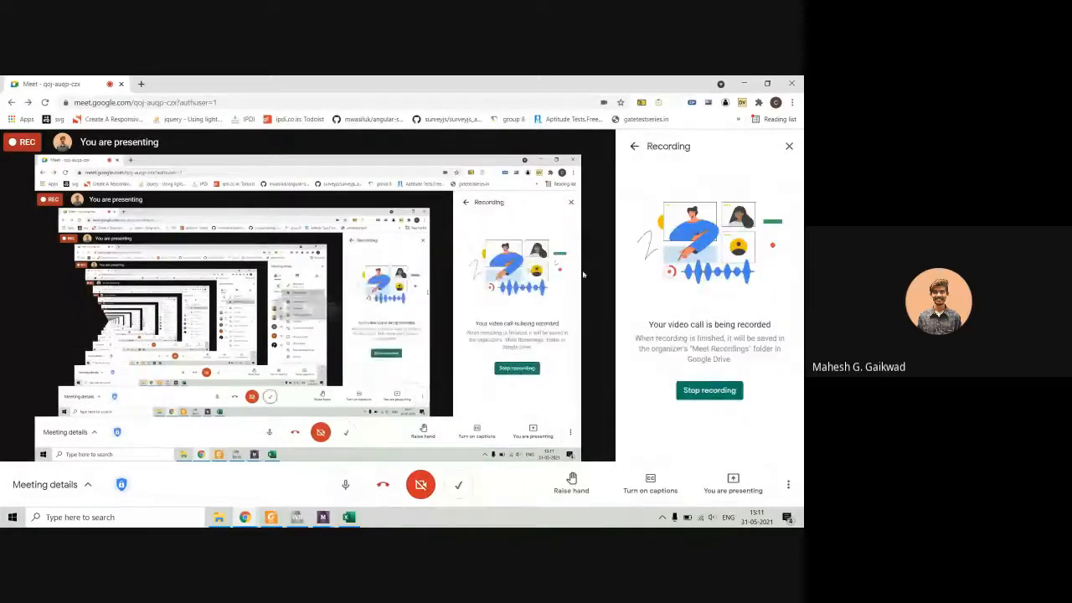